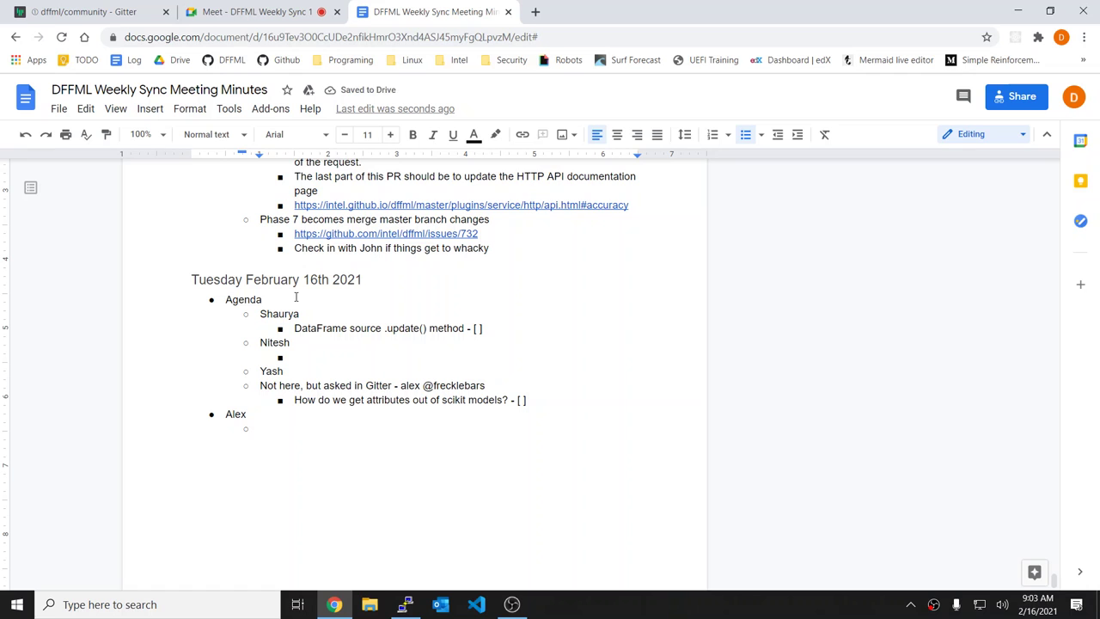
Step: Undo the pasted chat text and open the scikit question message's permalink in Gitter
key(ctrl+z)
key(ctrl+1)
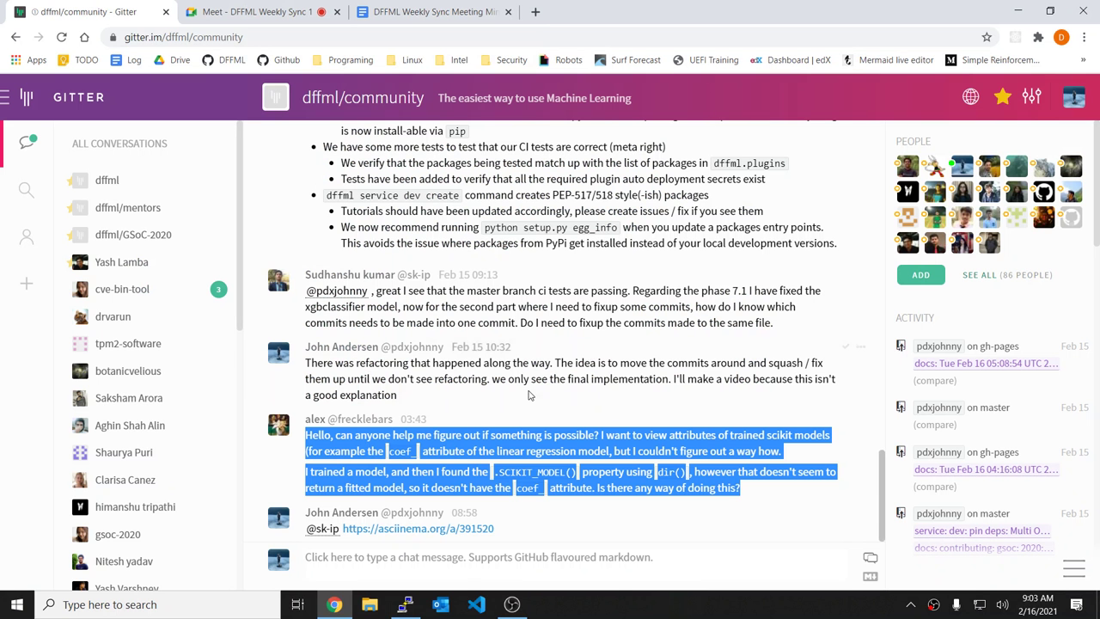
click(471, 418)
click(419, 419)
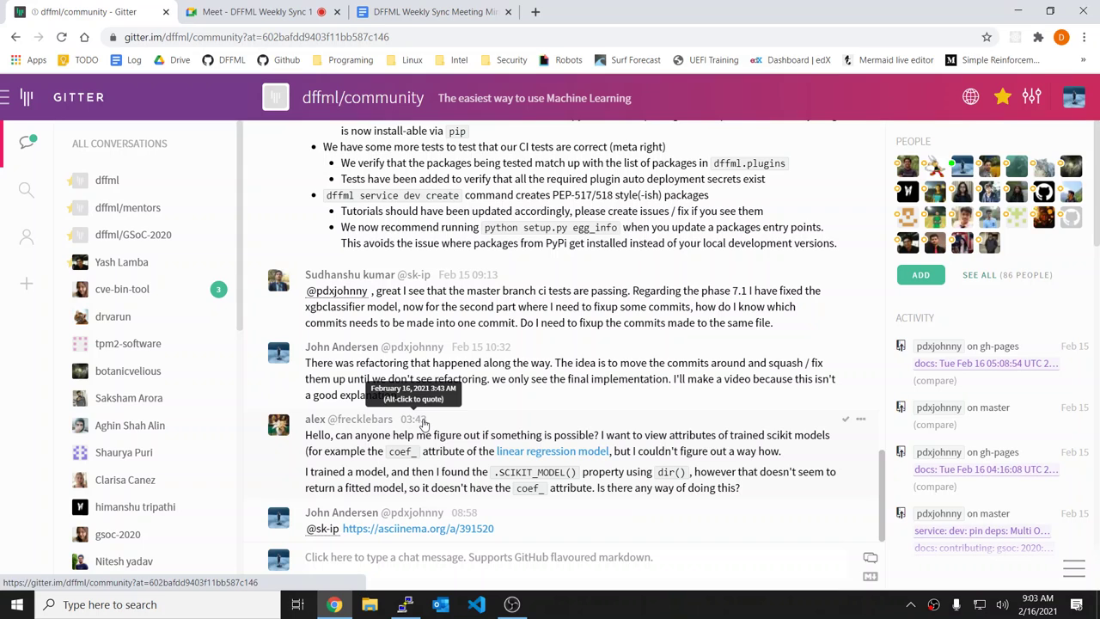
Step: Copy the permalink URL and paste it into the meeting minutes under Alex
click(327, 37)
key(ctrl+c)
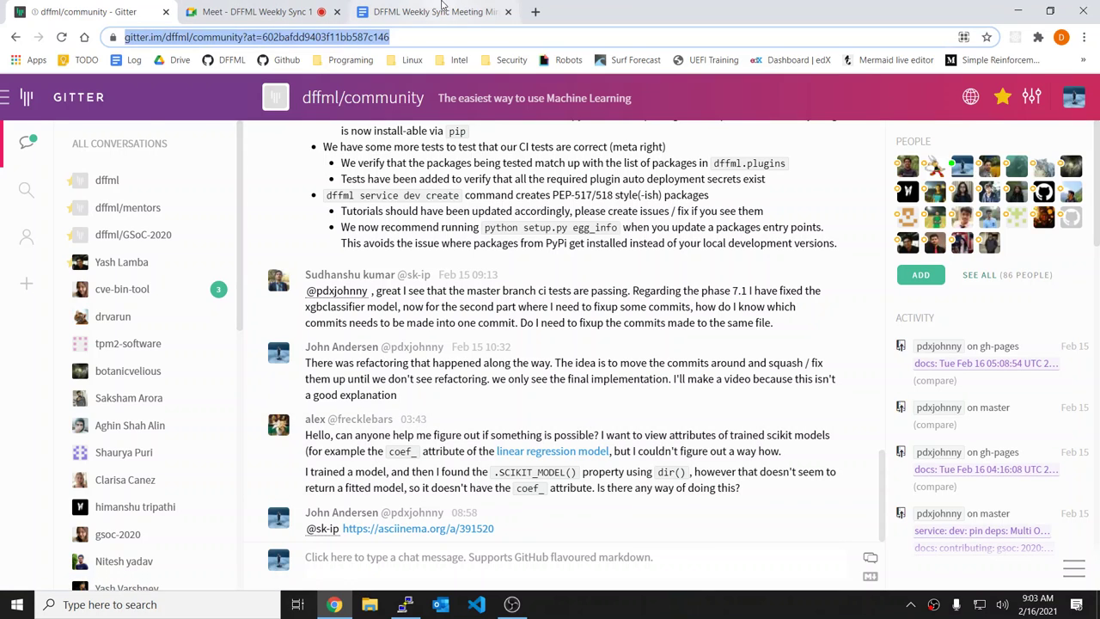
click(443, 11)
key(ctrl+v)
Step: Nest the Gitter link one level deeper, add an empty bullet above it, and label it 'Question:'
key(Tab)
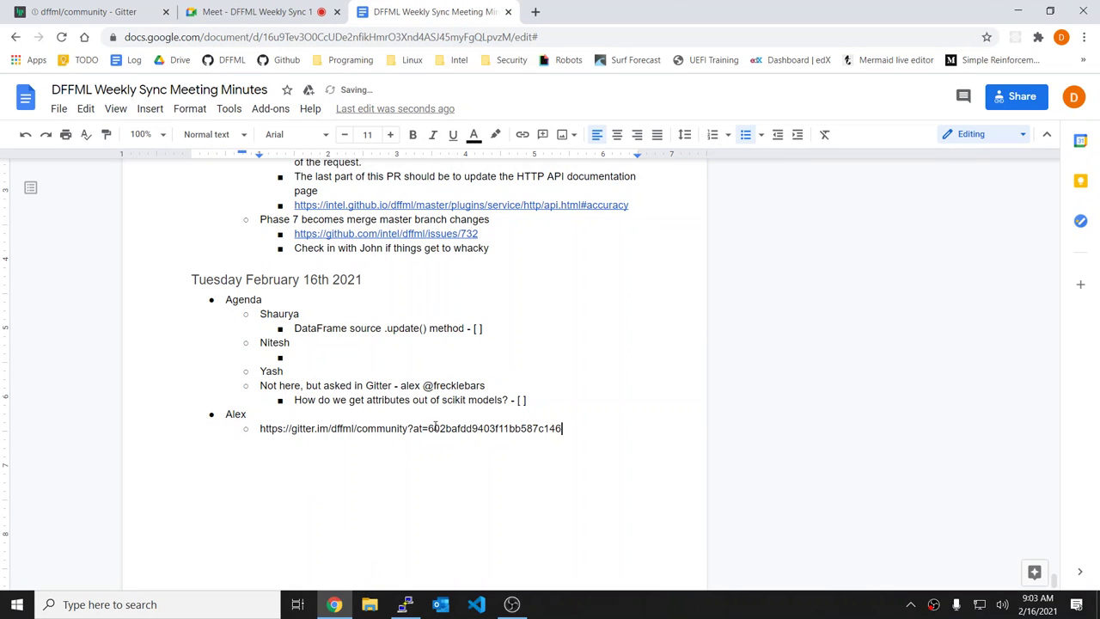
key(Return)
key(Up)
key(Home)
key(Return)
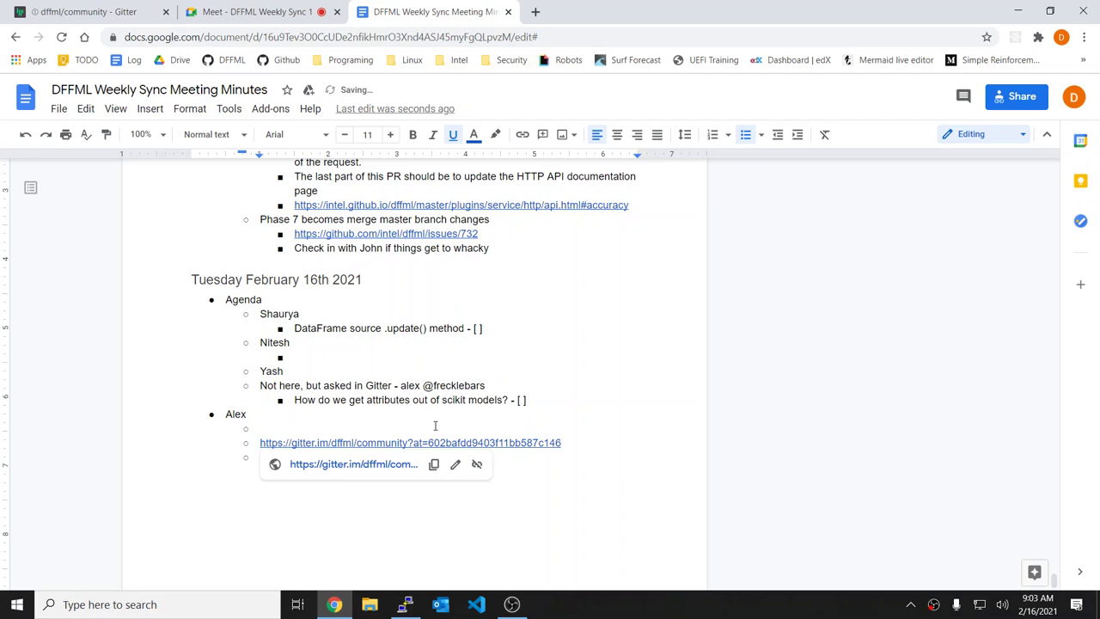
text(Question:)
key(Up)
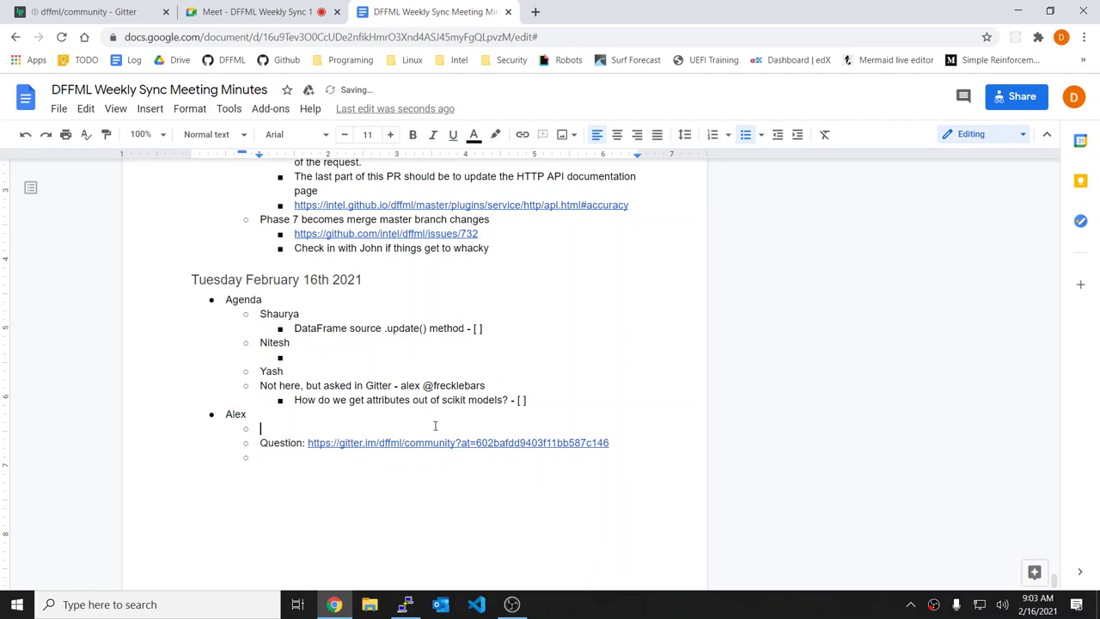
Step: Copy the scikit attributes question into the bullet above, drop its checkbox, and nest 'Question:' beneath it
drag(295, 401, 545, 398)
key(ctrl+c)
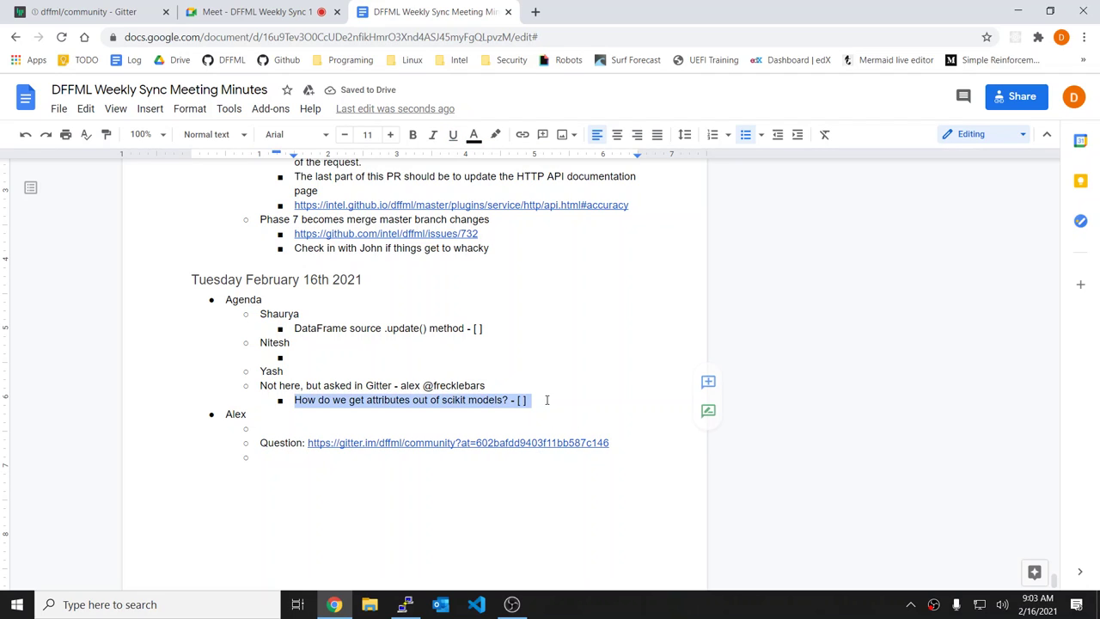
click(327, 427)
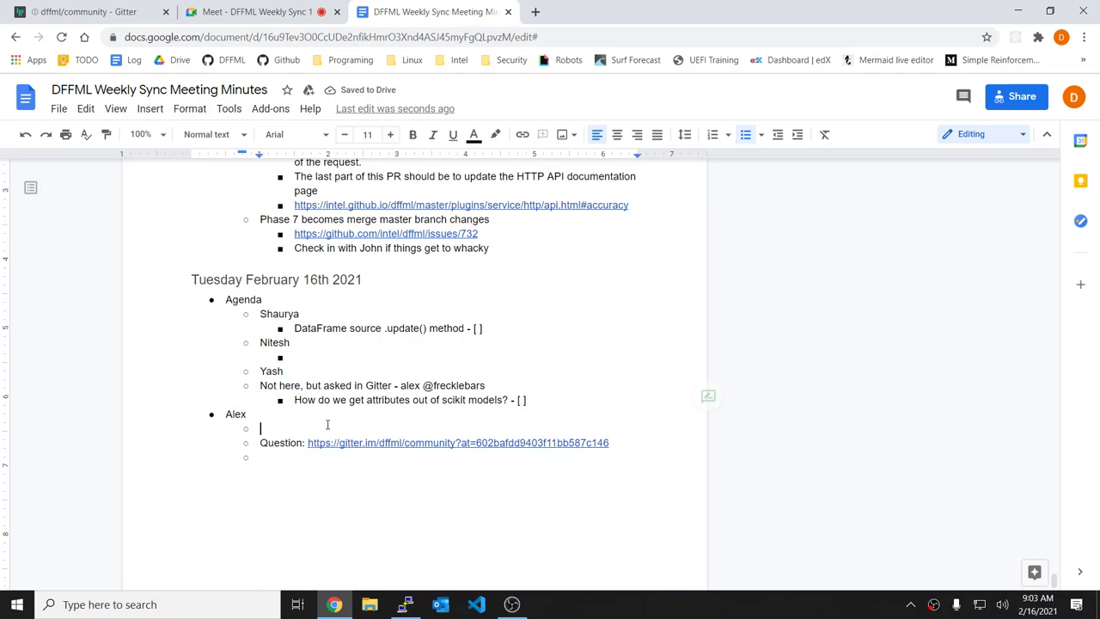
key(ctrl+v)
key(BackSpace)
key(BackSpace)
key(BackSpace)
key(BackSpace)
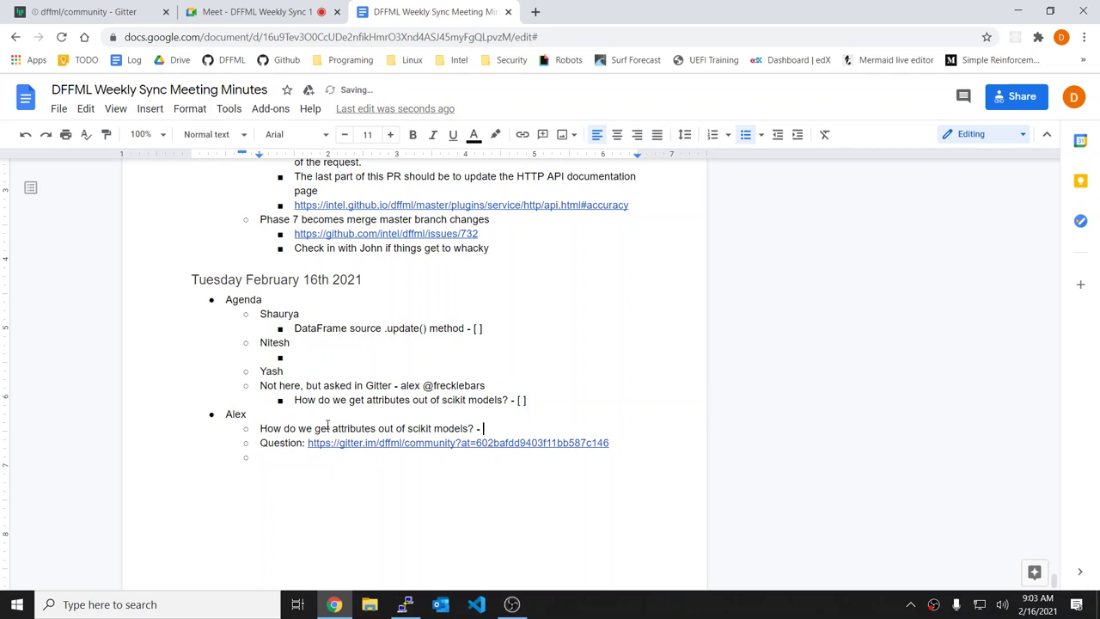
key(Down)
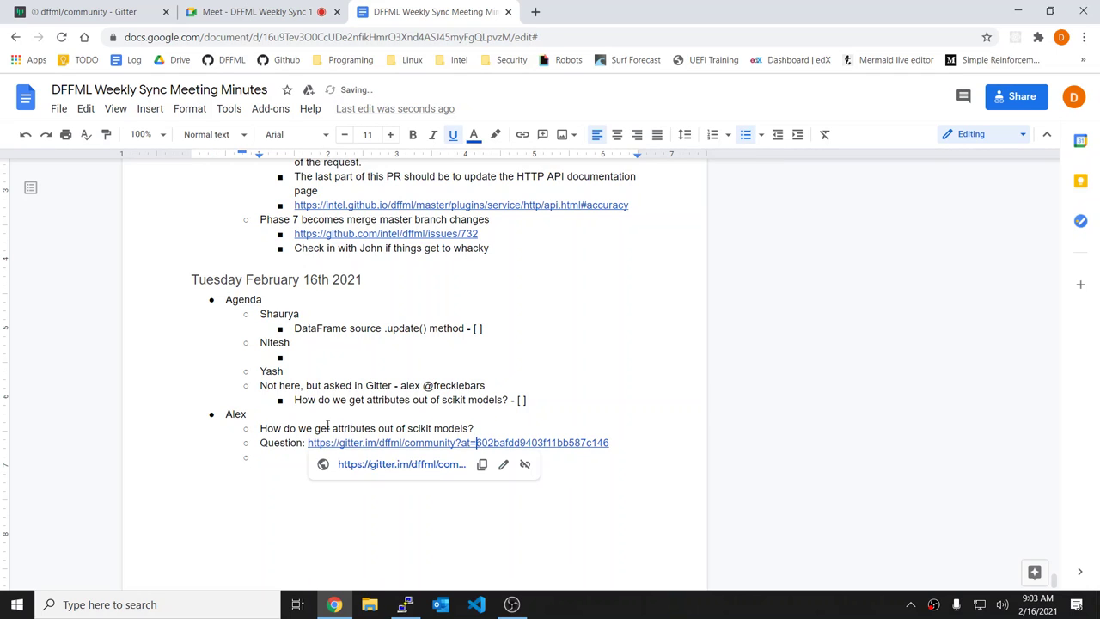
key(ctrl+bracketright)
Step: In Google Meet, start presenting and choose to share the entire screen
click(213, 7)
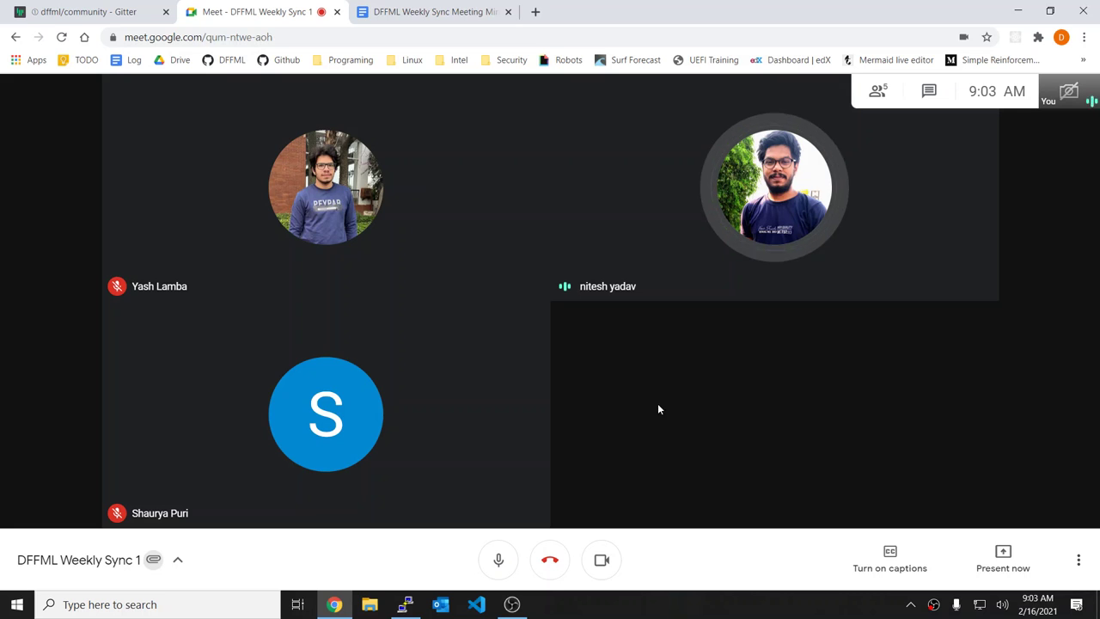
click(1026, 571)
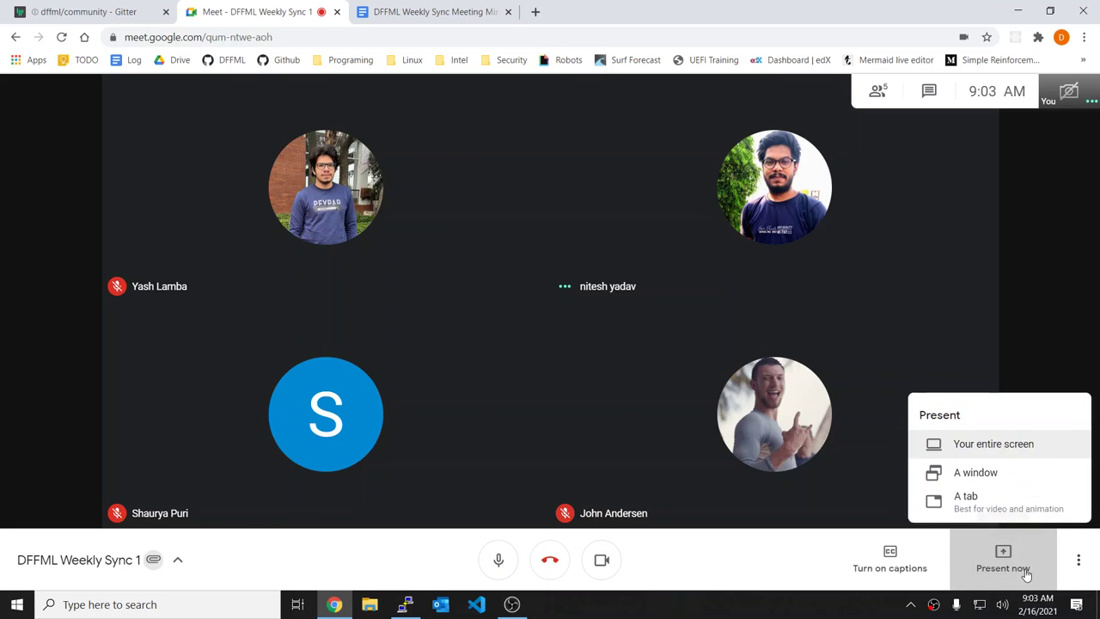
click(1014, 437)
Step: In the minutes, indent the empty bullet below the Gitter link one level
click(397, 7)
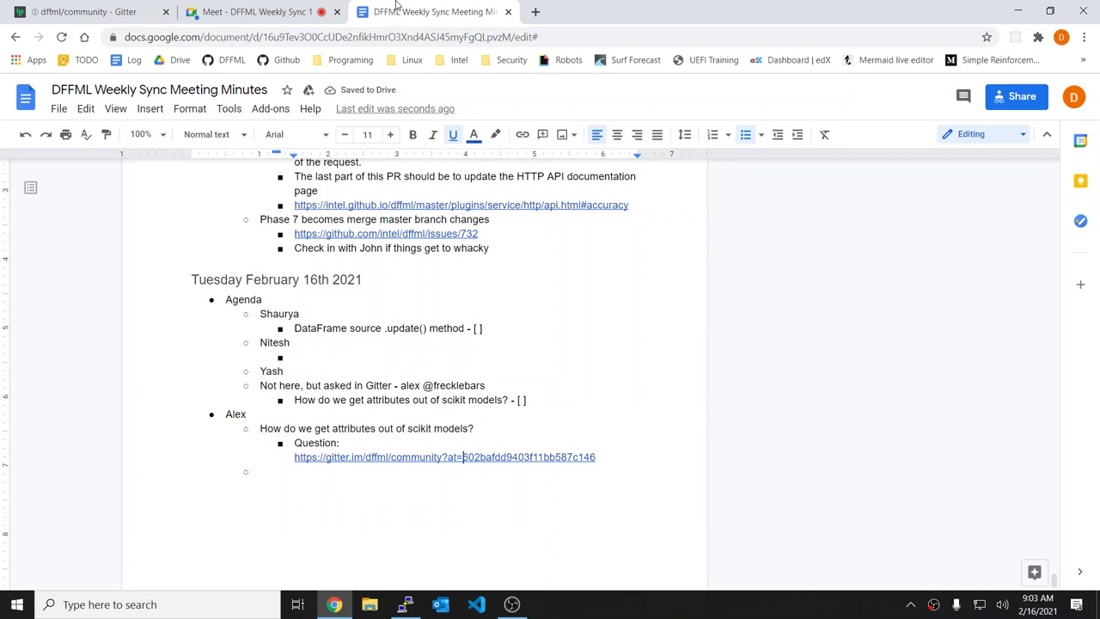
click(307, 488)
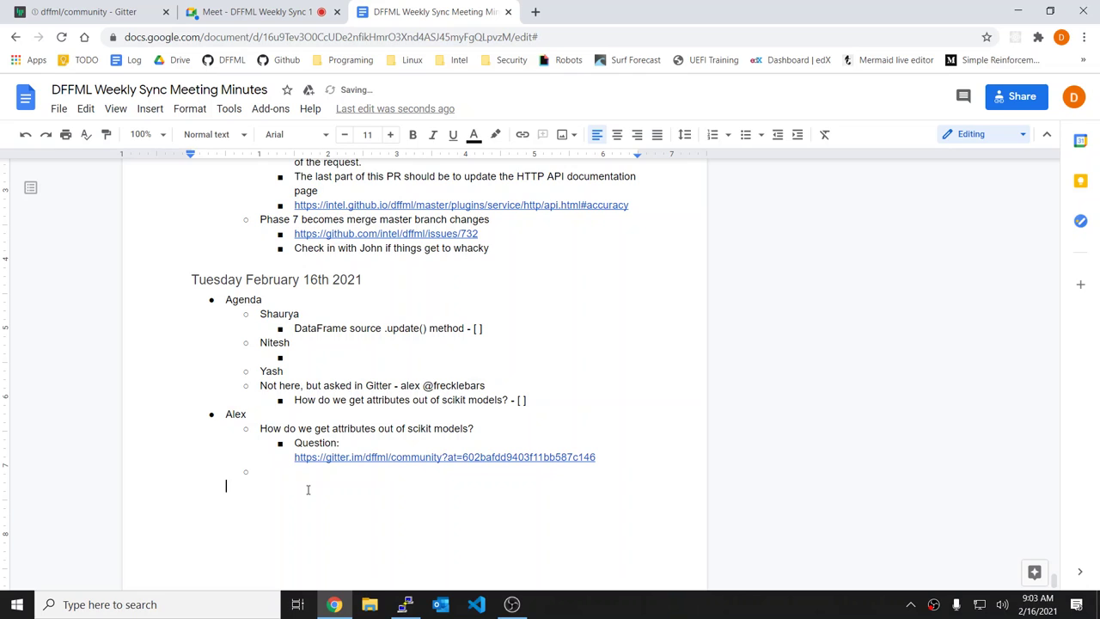
key(Tab)
Step: Select the screen, start sharing it, and hide the screen-sharing notice
click(282, 6)
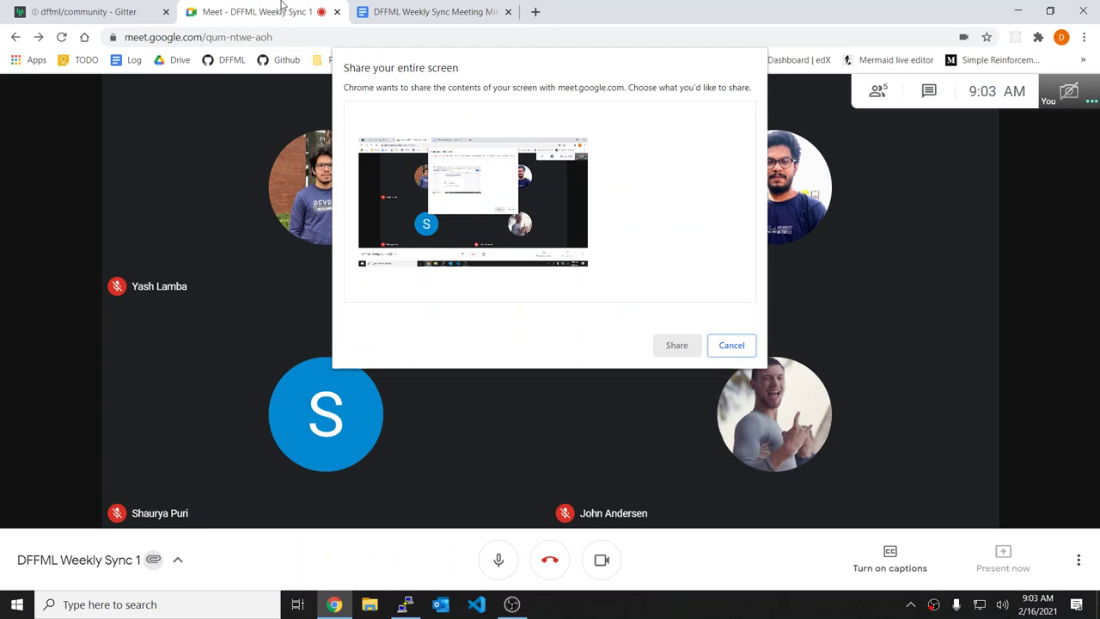
click(473, 202)
click(681, 347)
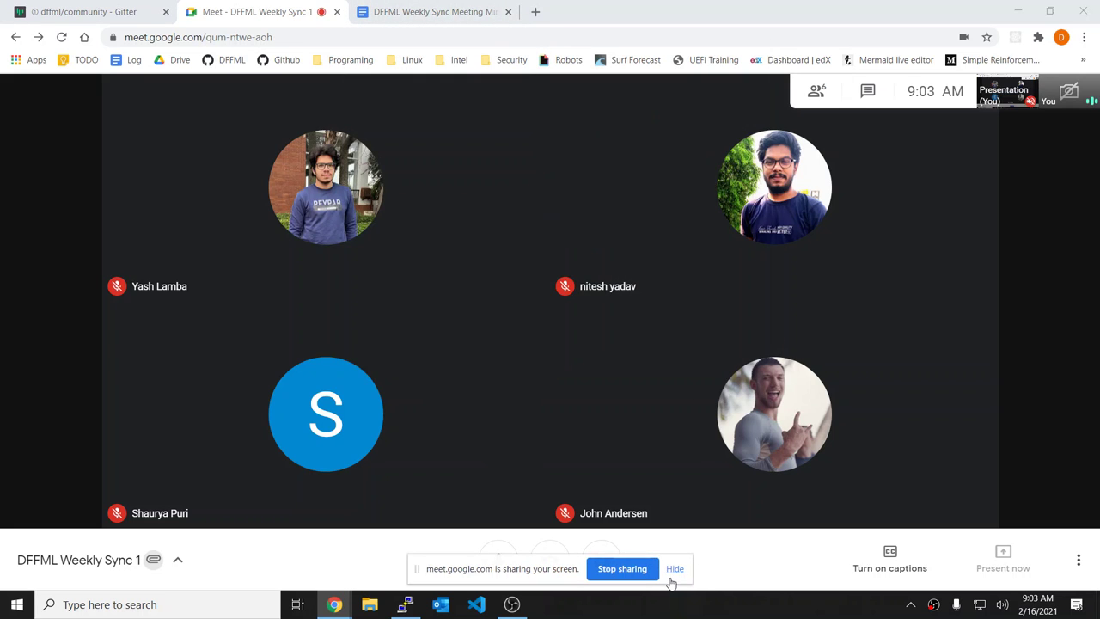
click(672, 577)
Step: Reorder the browser tabs, putting the meeting tab first and the minutes tab second
drag(314, 10, 171, 7)
click(287, 8)
click(446, 7)
drag(446, 7, 280, 8)
Step: Bring up the scikit question message in the Gitter chat and highlight part of it
click(404, 10)
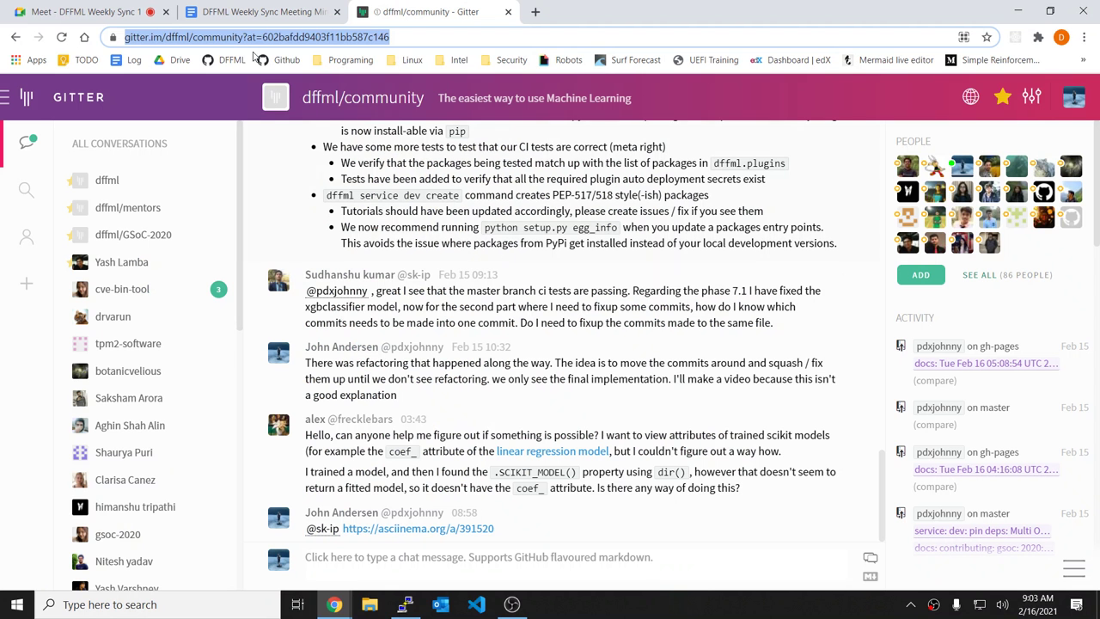
click(223, 9)
click(395, 9)
click(412, 38)
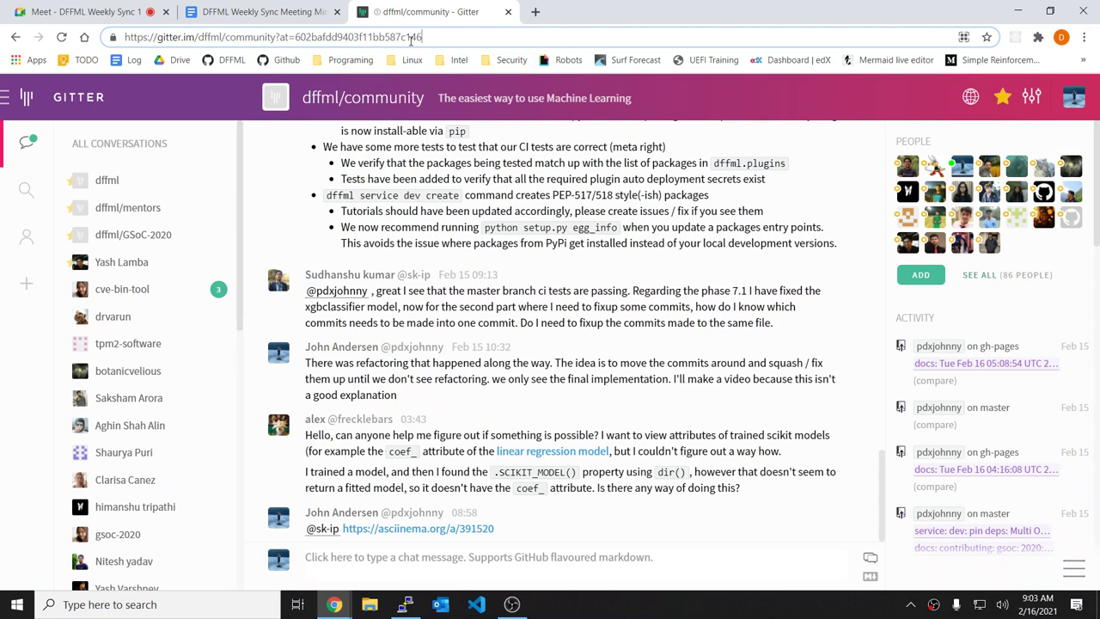
click(275, 9)
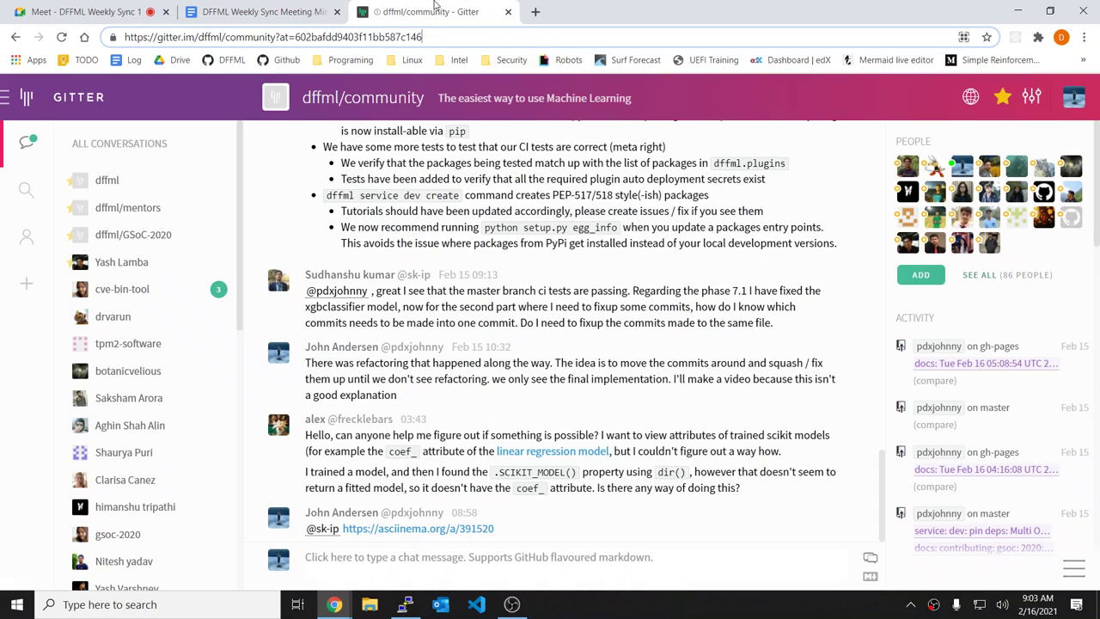
click(435, 8)
drag(335, 437, 676, 452)
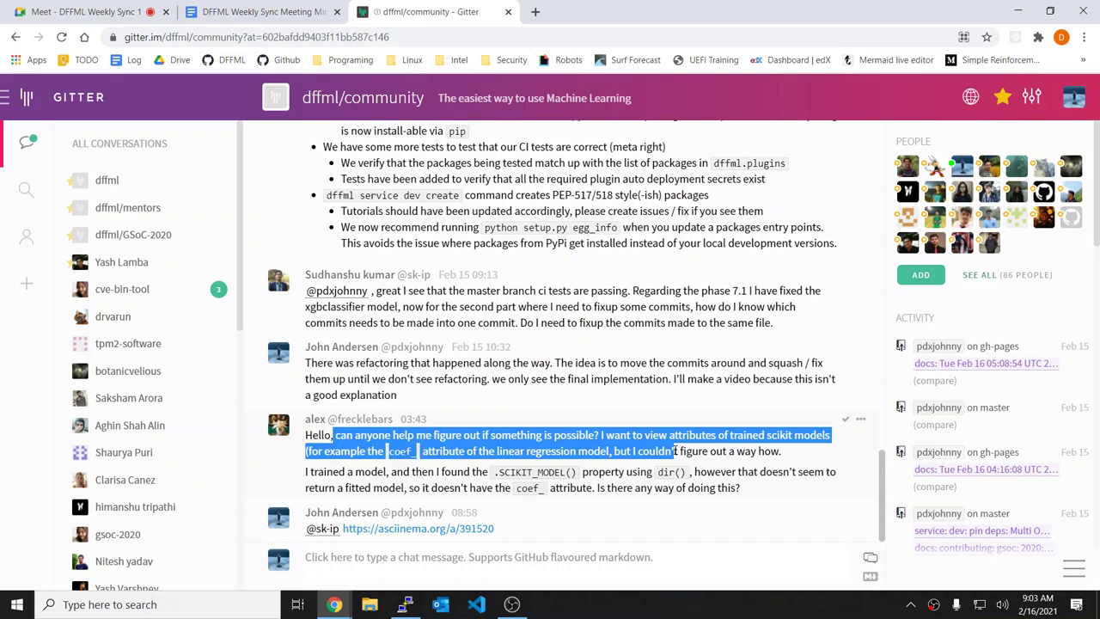
click(677, 451)
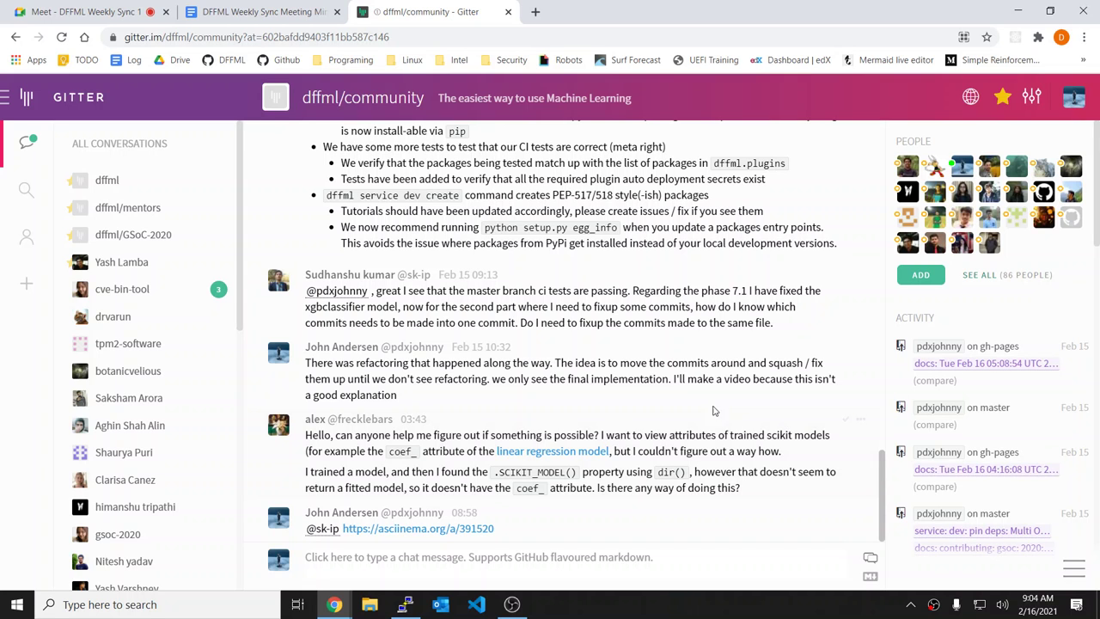
Step: Open the 'linear regression model' docs in a new tab and review its Attributes list
middle_click(576, 454)
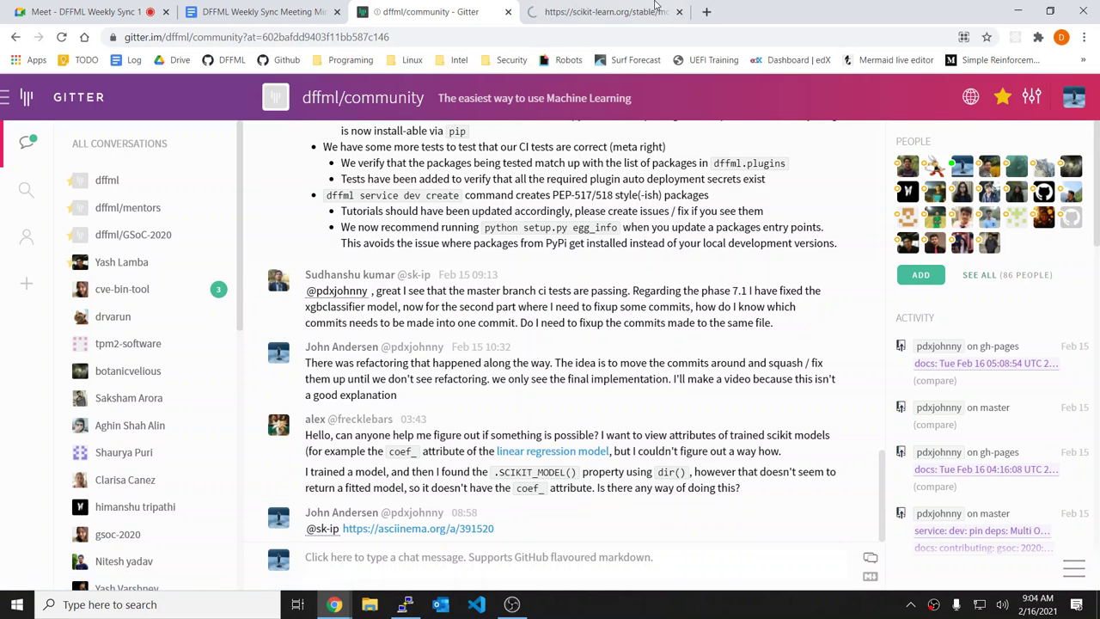
key(ctrl+Tab)
scroll(711, 299, down, 2)
scroll(710, 299, down, 1)
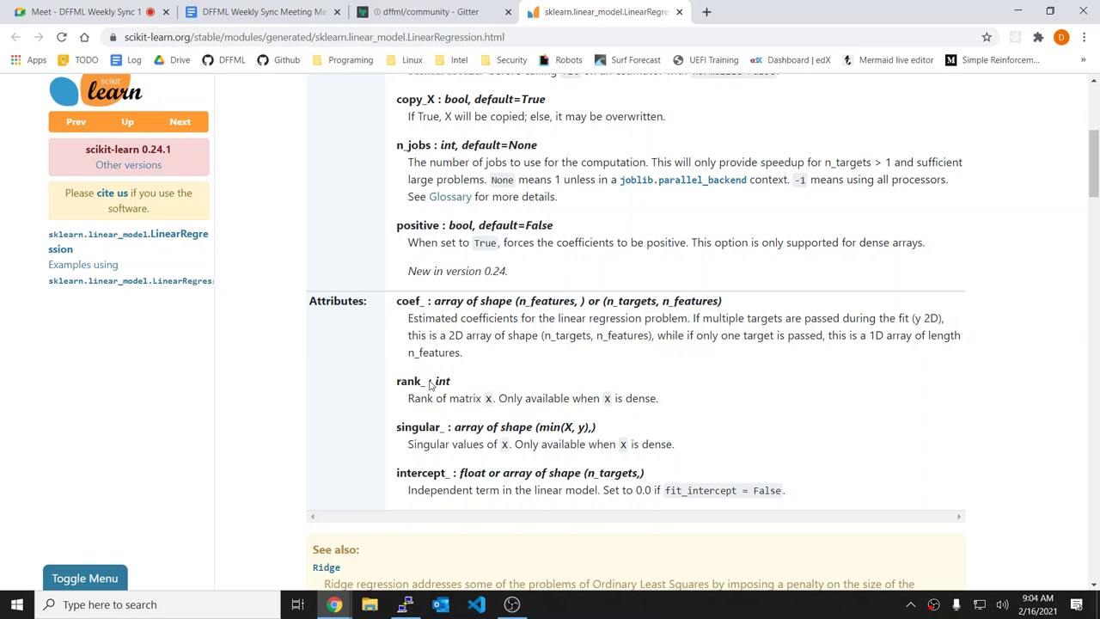
drag(384, 309, 558, 430)
click(558, 430)
click(430, 9)
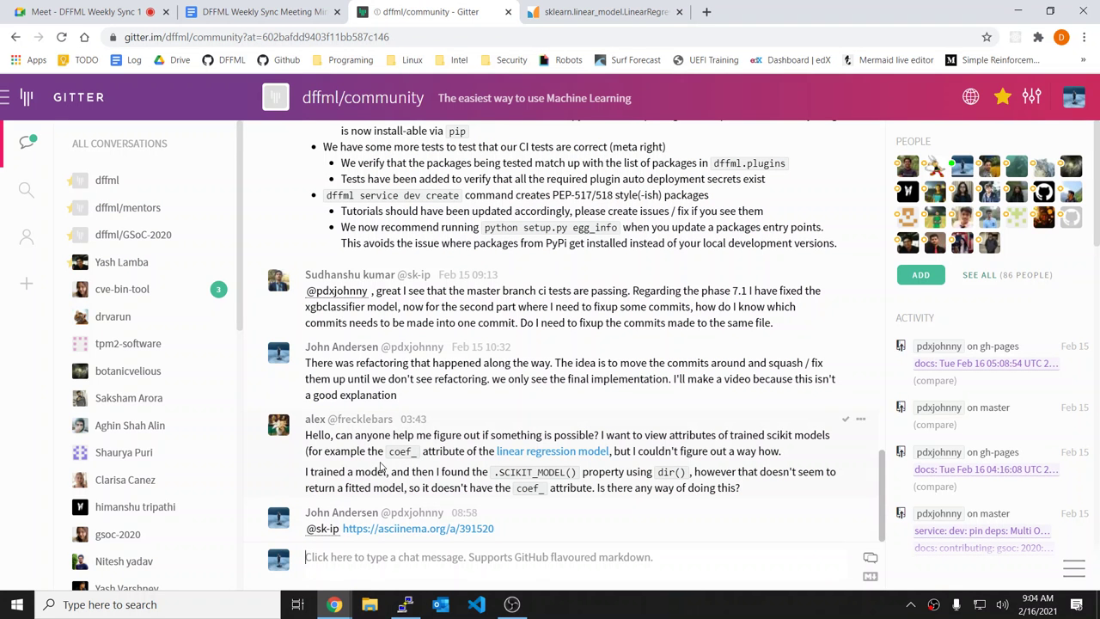
drag(365, 471, 749, 497)
click(749, 497)
key(alt+Tab)
key(alt+Tab)
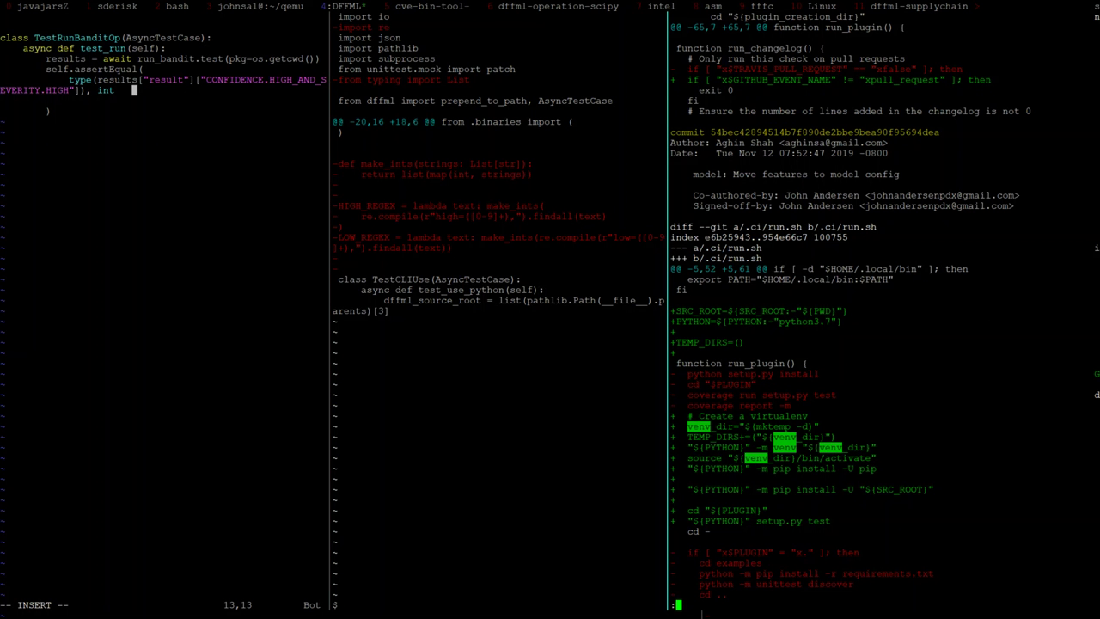
key(alt+Tab)
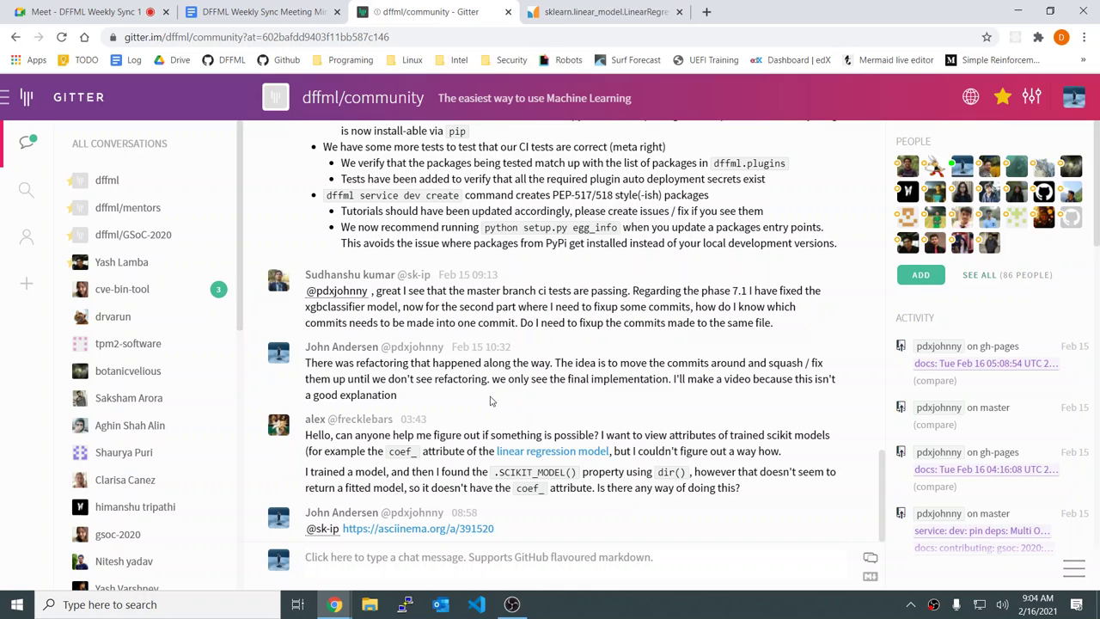
Step: Open the otcsectest PuTTY session full screen, after closing a wrongly started session
right_click(405, 604)
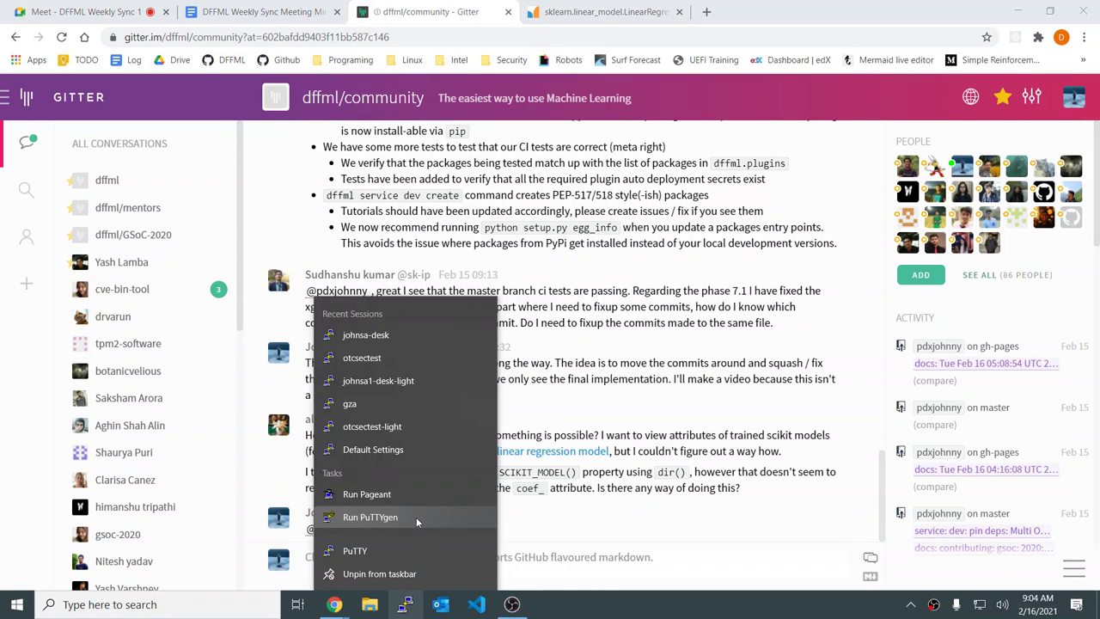
click(365, 335)
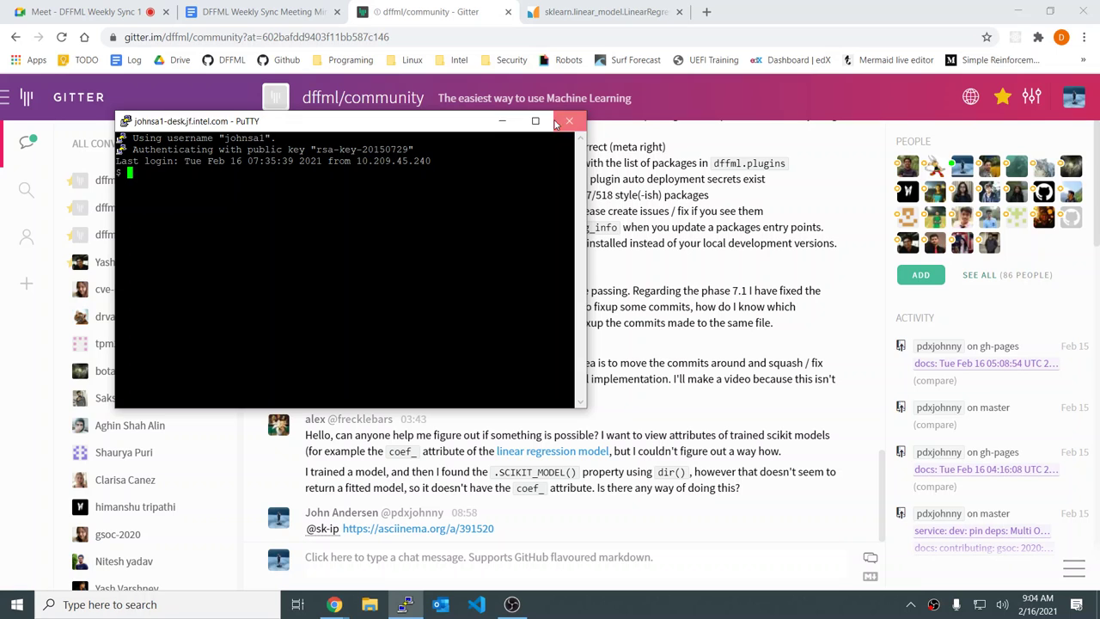
click(569, 120)
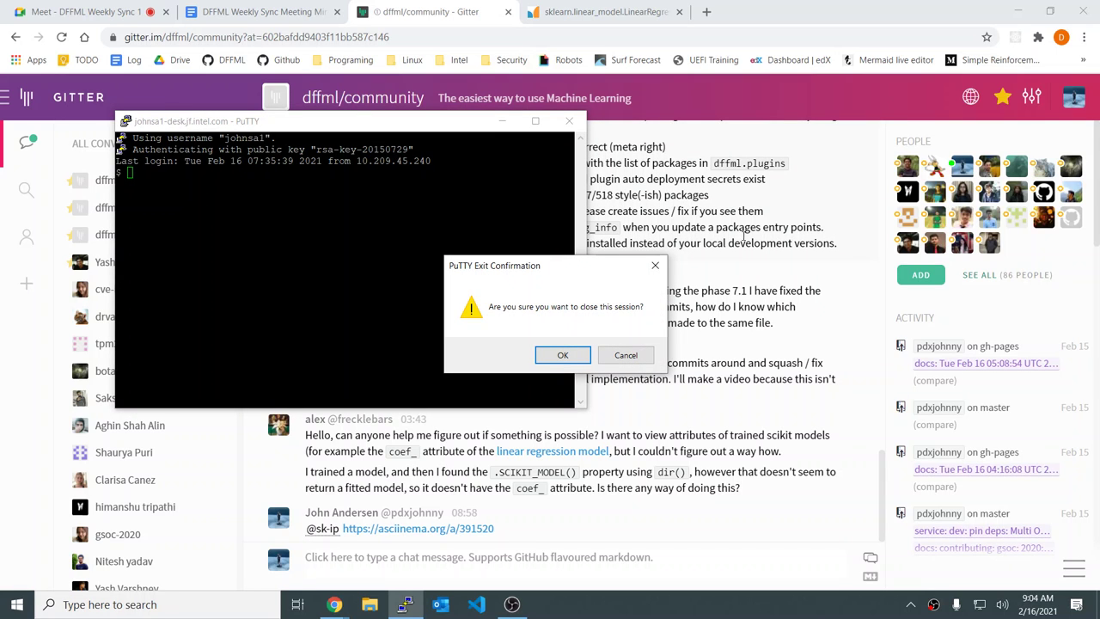
click(563, 355)
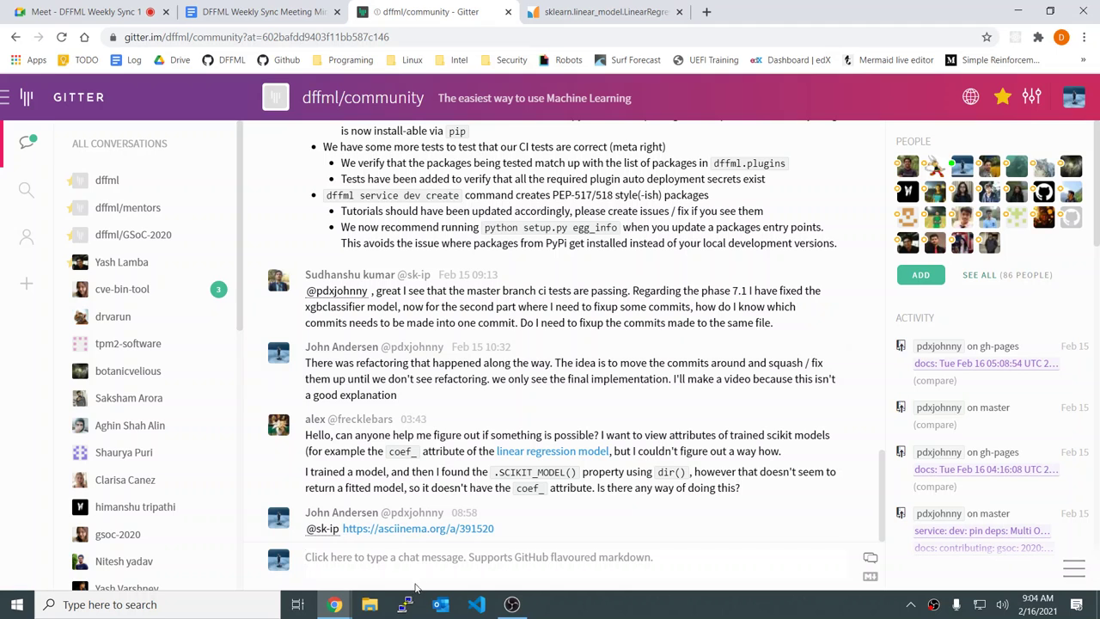
right_click(406, 604)
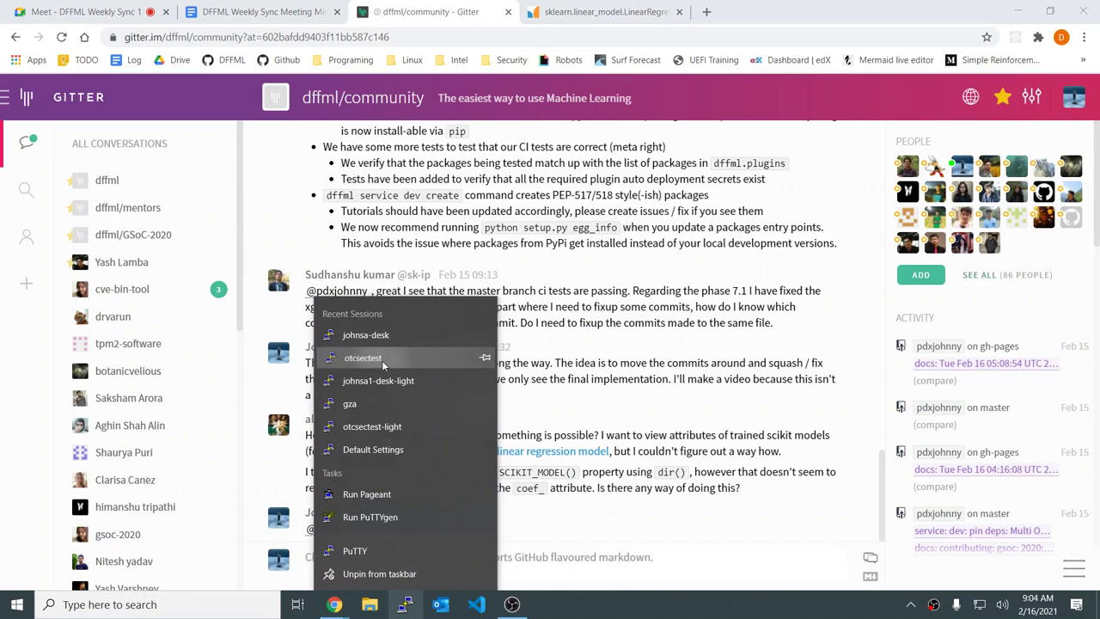
click(382, 360)
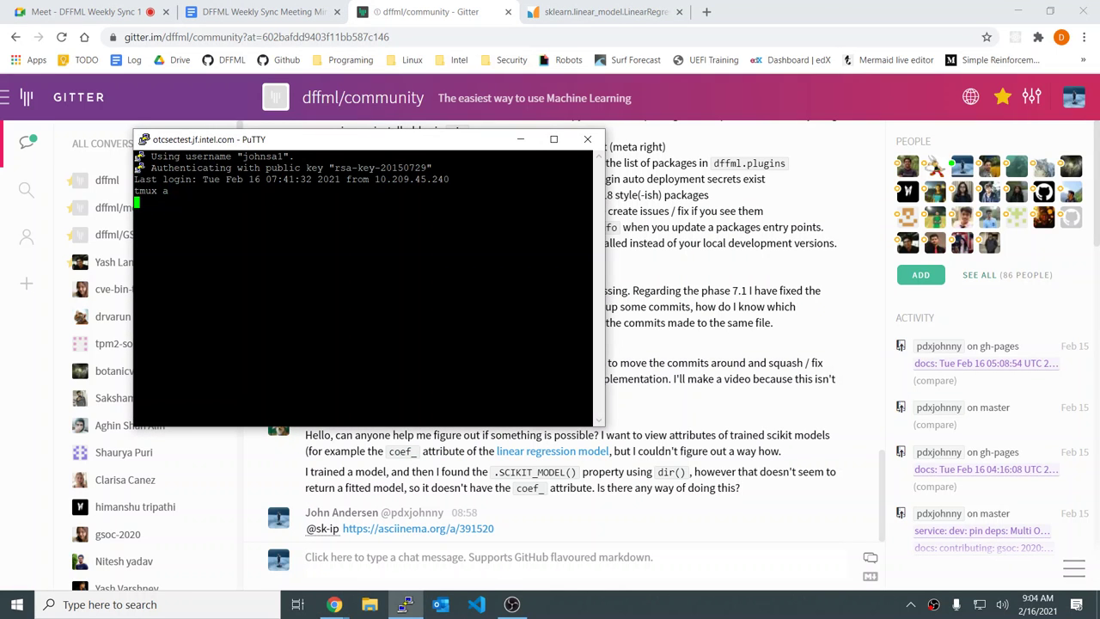
right_click(443, 299)
click(484, 477)
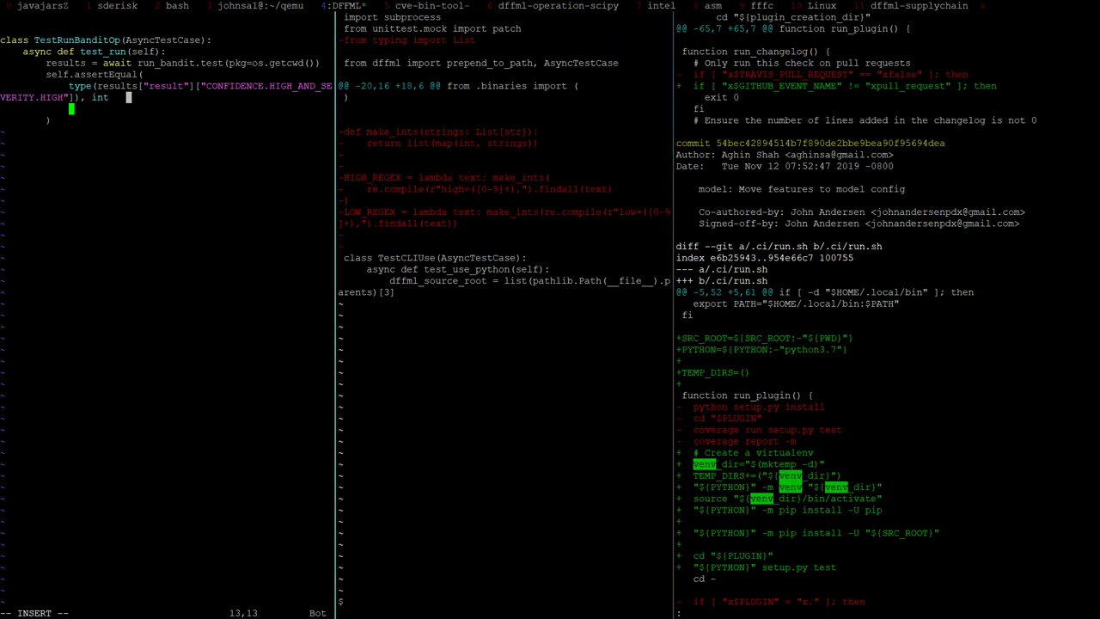
Step: Force-quit vim with :q! and abort the stalled rebase with git rebase --abort
key(Escape)
text(:q)
key(Return)
key(Return)
text(:q!)
key(Return)
text(git status)
key(Return)
text(git re)
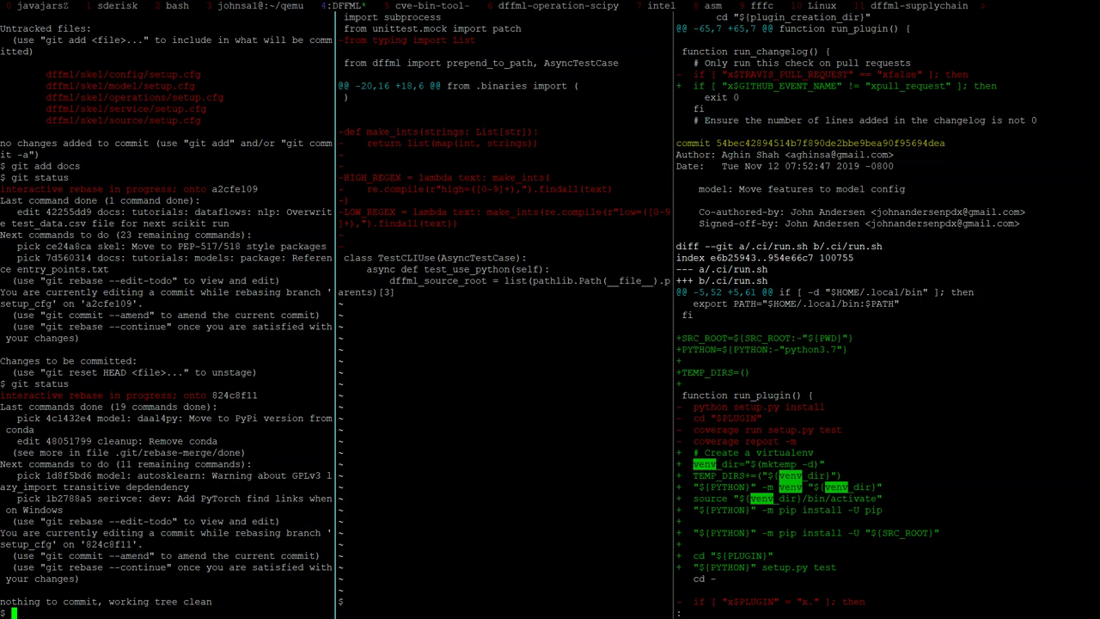
text(base --abort)
key(Return)
Step: Switch the repository to the master branch with git checkout master
text(git checkou tmat)
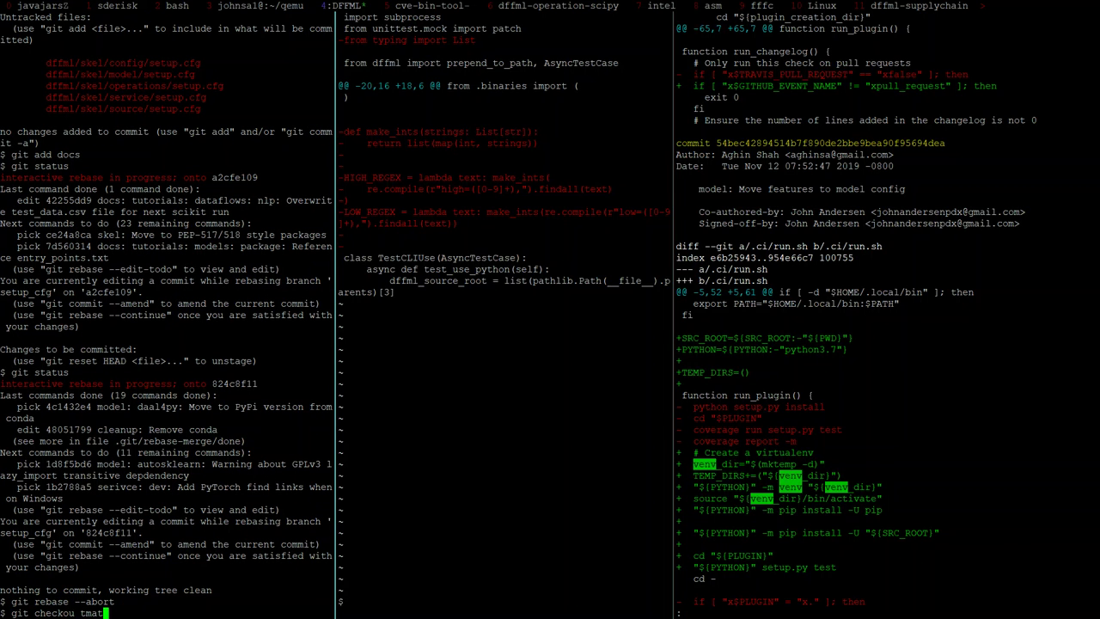
key(ctrl+c)
text(git c)
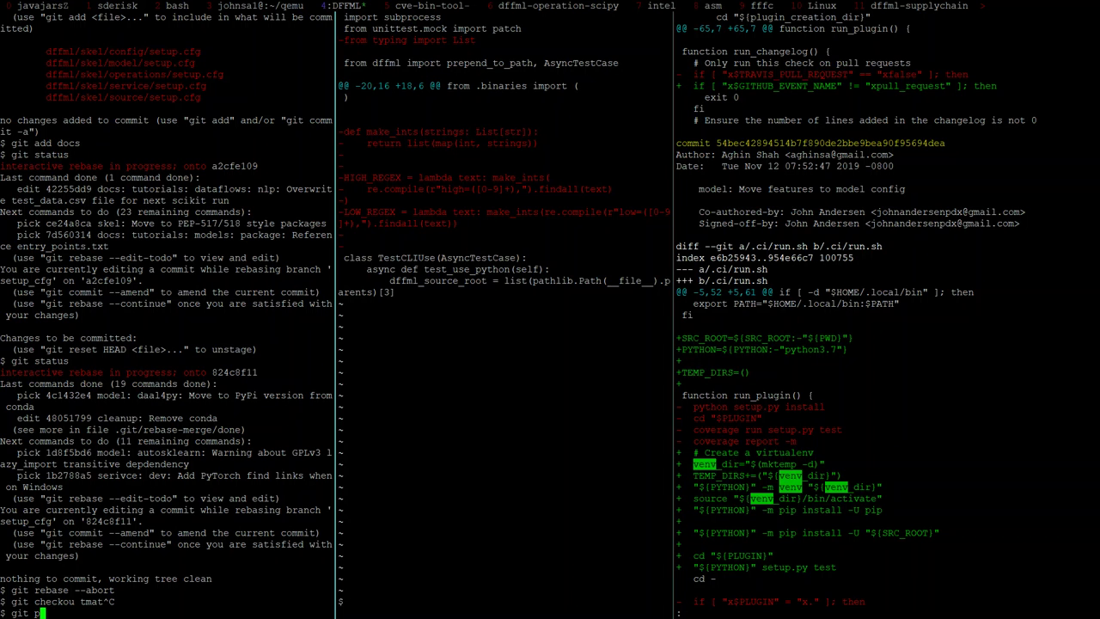
text(heckout master)
key(Return)
Step: Close the middle and right tmux panes and clear the remaining pane
key(ctrl+b)
key(Right)
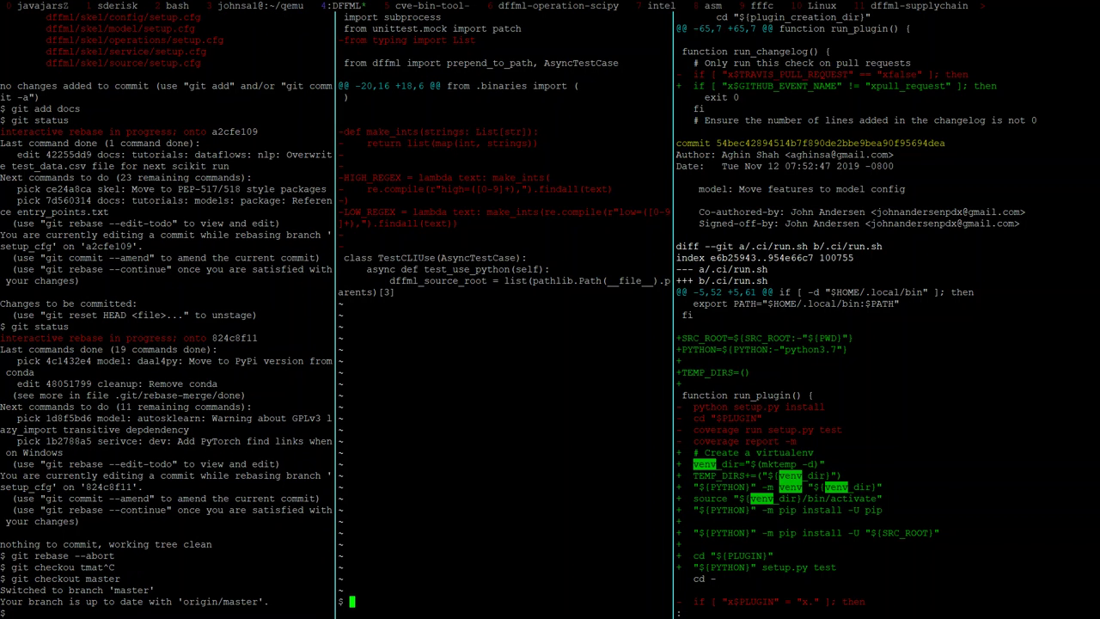
key(ctrl+d)
key(ctrl+b)
key(Right)
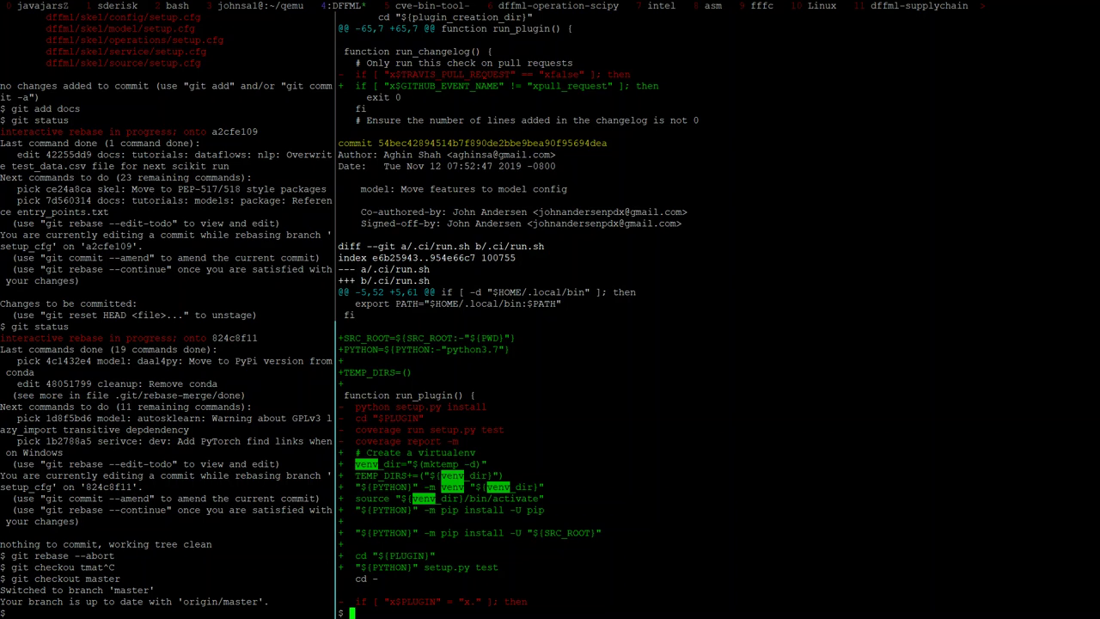
key(q)
key(ctrl+d)
key(ctrl+l)
Step: Update master with git pull, confirm a clean git status, and return to the minutes
text(git pull)
key(Return)
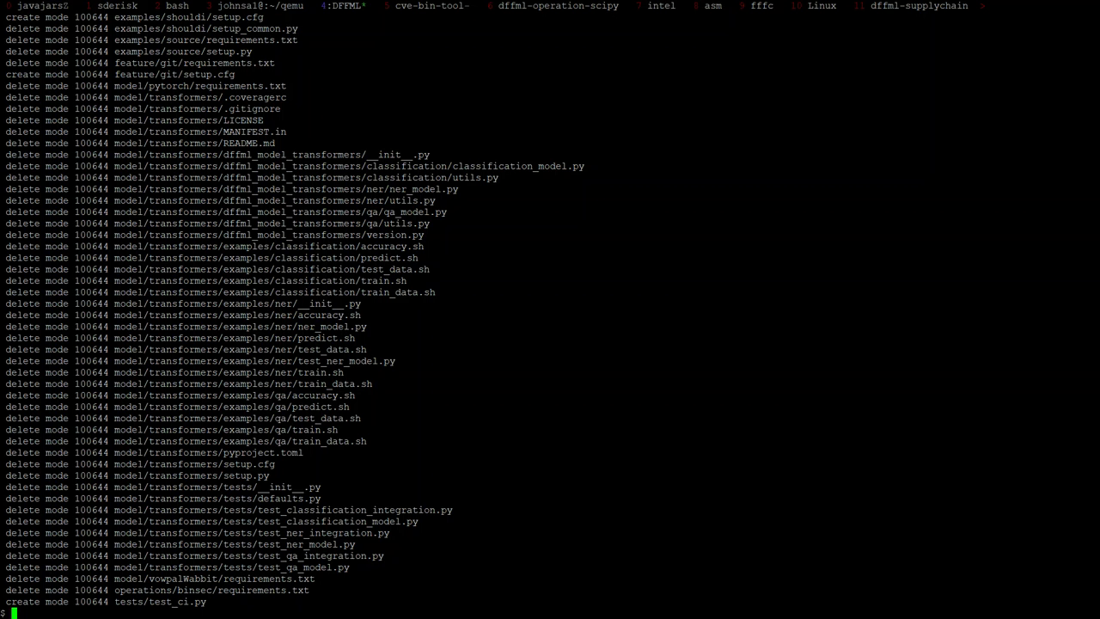
text(git status)
key(Return)
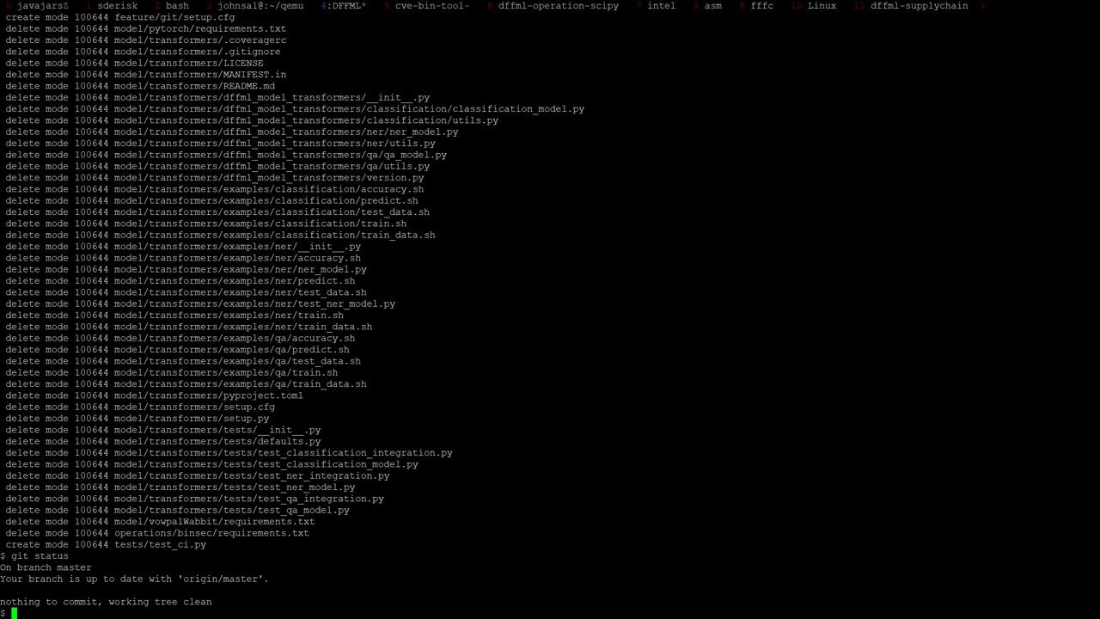
key(alt+Tab)
click(258, 11)
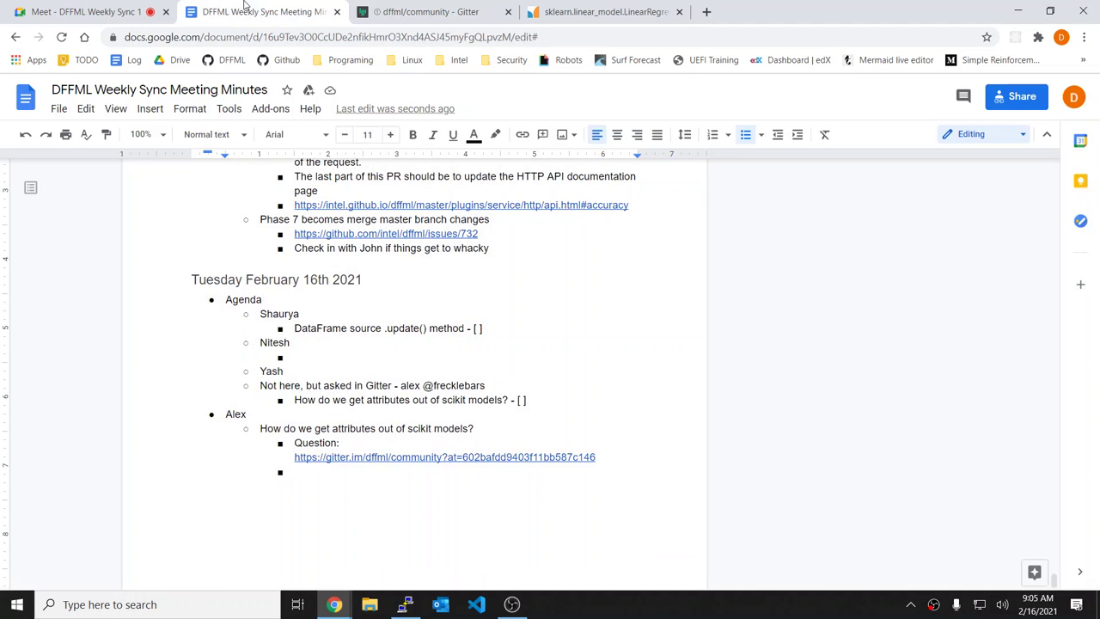
Step: Add attendee 'Saksham' after the scikit question with an empty sub-bullet beneath
click(563, 400)
key(Return)
key(shift+Tab)
text(Saksh)
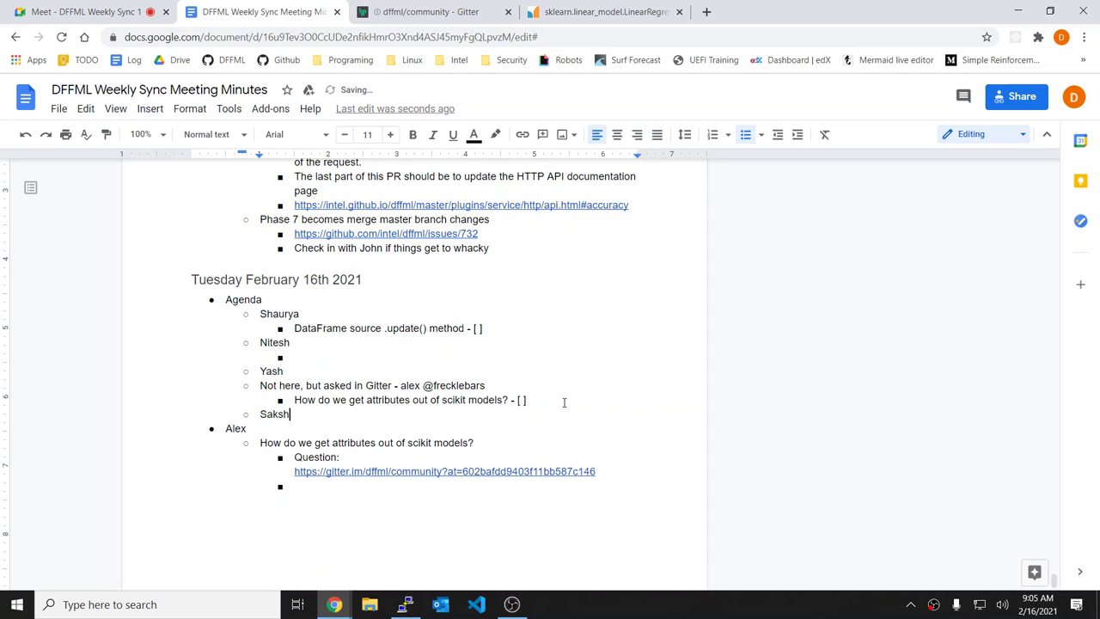
text(am)
key(Return)
key(Tab)
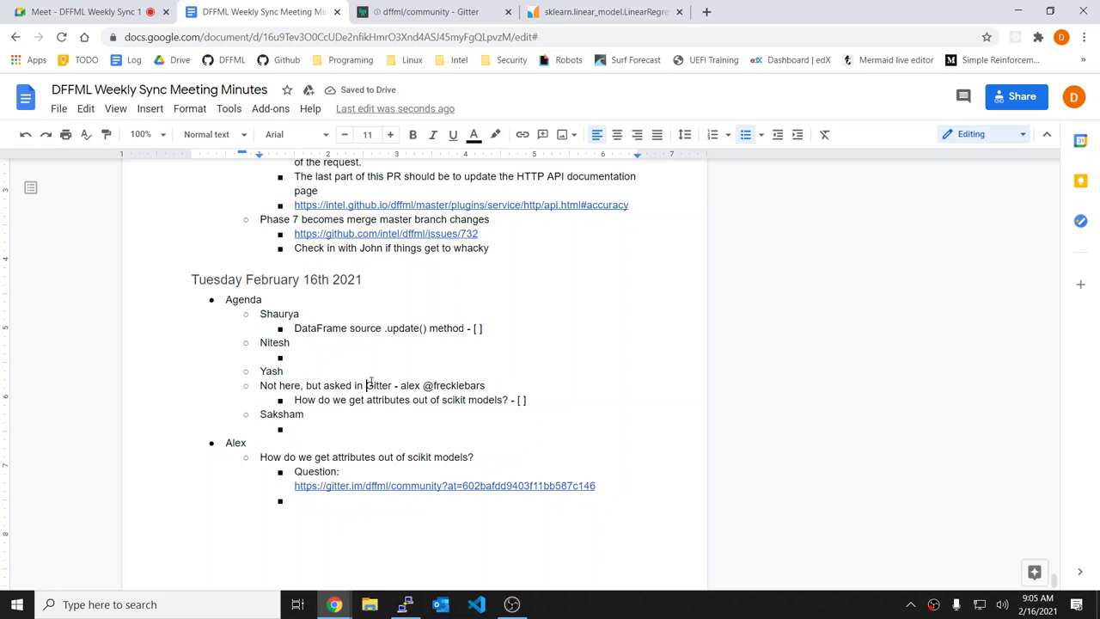
Step: Add an empty sub-bullet under the third attendee
click(371, 380)
key(Return)
key(Tab)
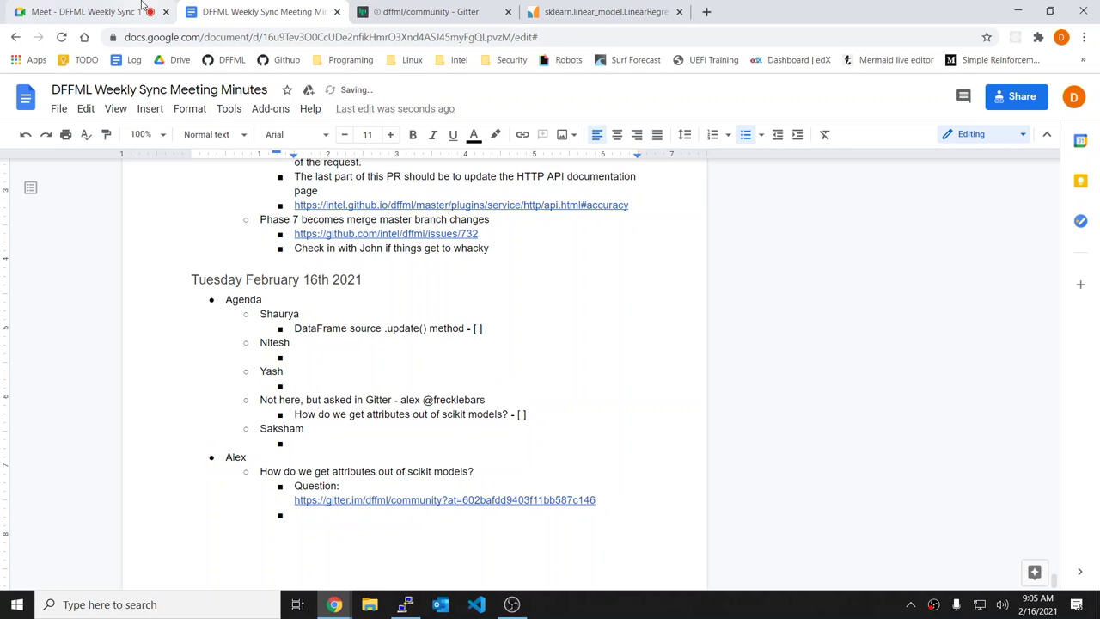
click(446, 6)
scroll(413, 250, up, 4)
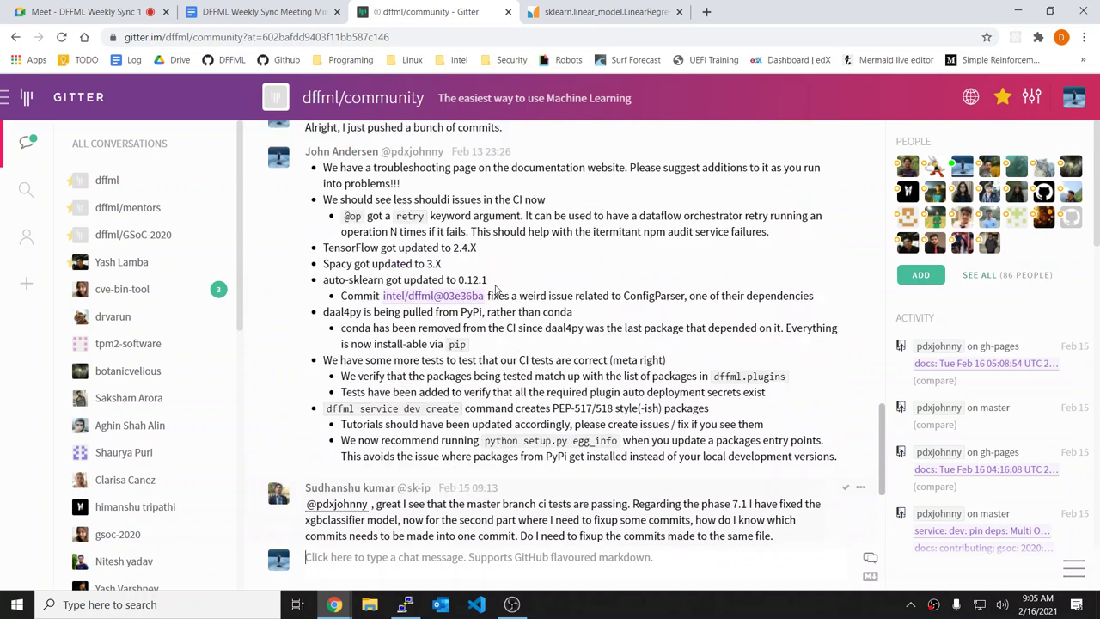
drag(413, 250, 613, 430)
click(613, 429)
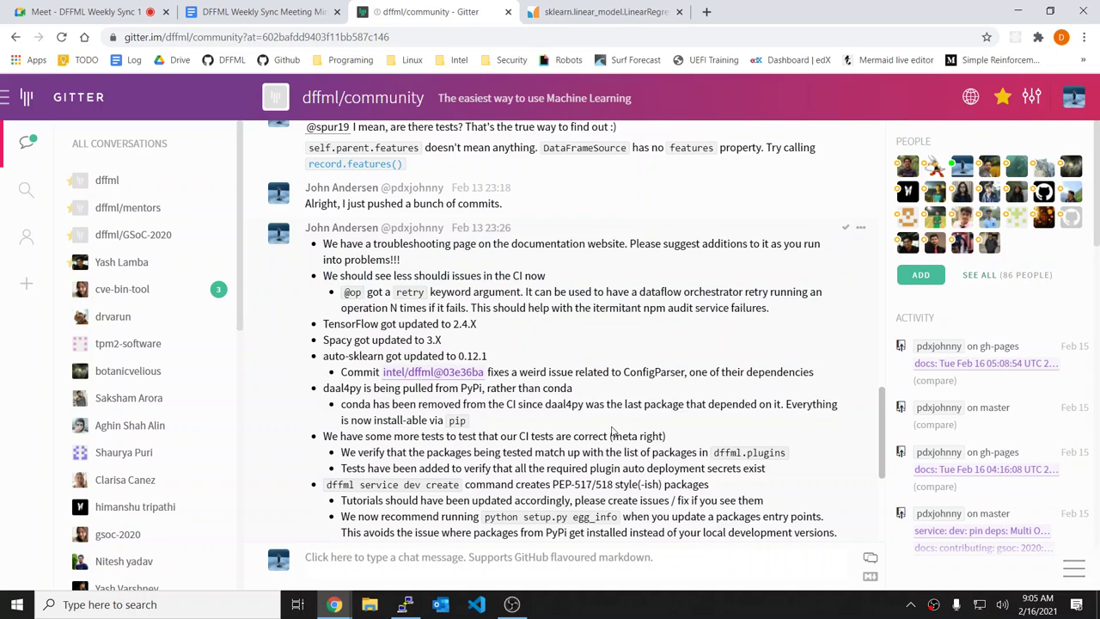
scroll(614, 432, down, 1)
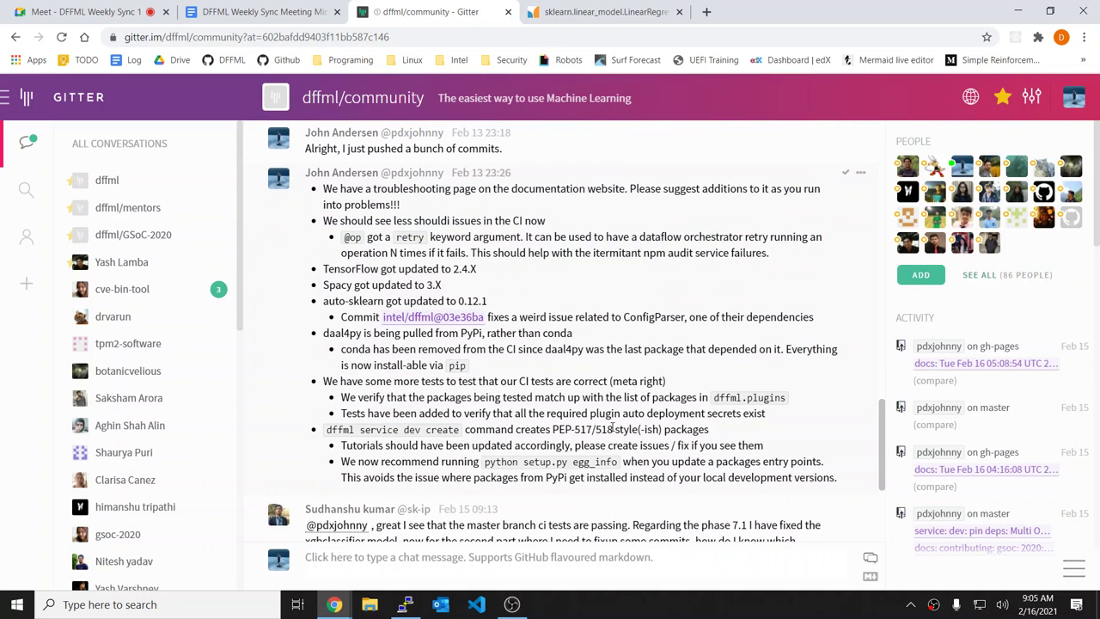
scroll(613, 429, down, 2)
scroll(736, 378, up, 1)
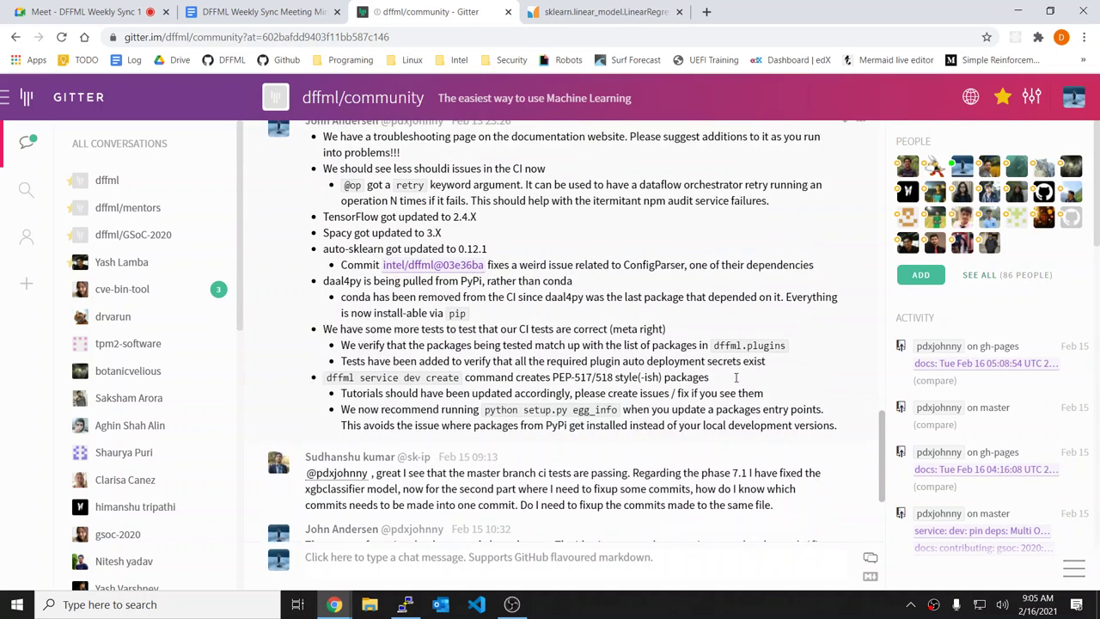
scroll(736, 378, up, 1)
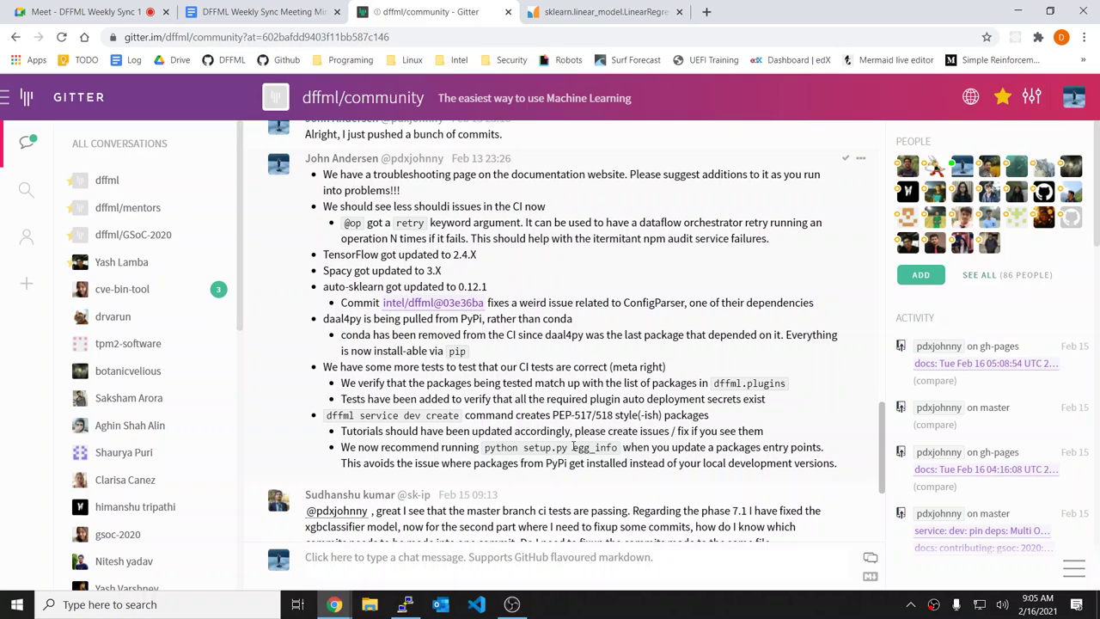
drag(381, 415, 852, 473)
click(852, 474)
drag(513, 415, 776, 415)
click(847, 466)
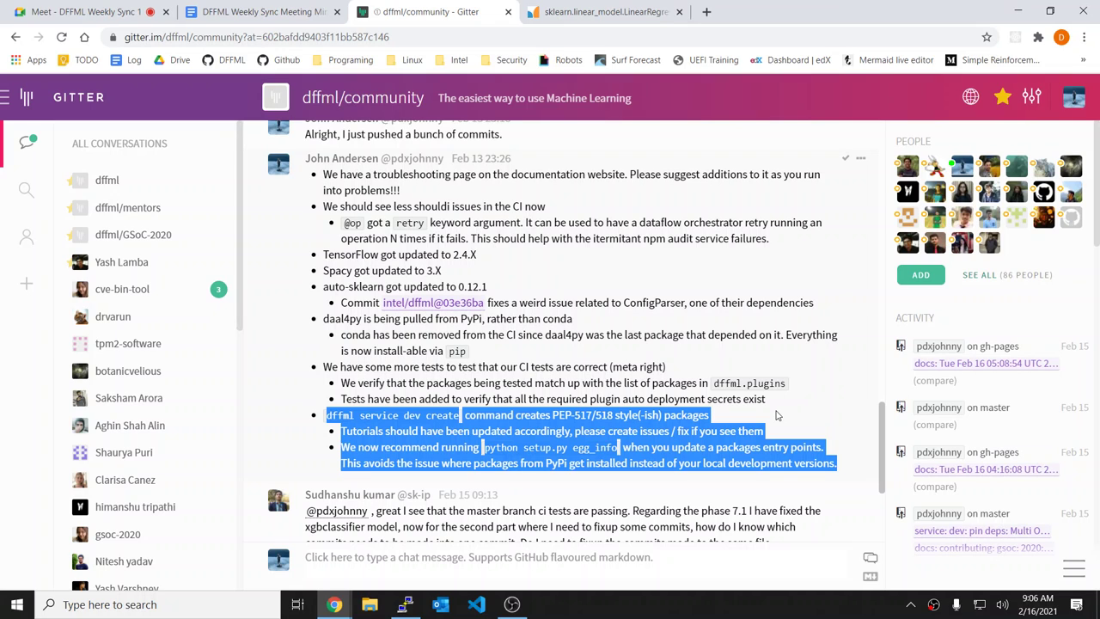
click(776, 415)
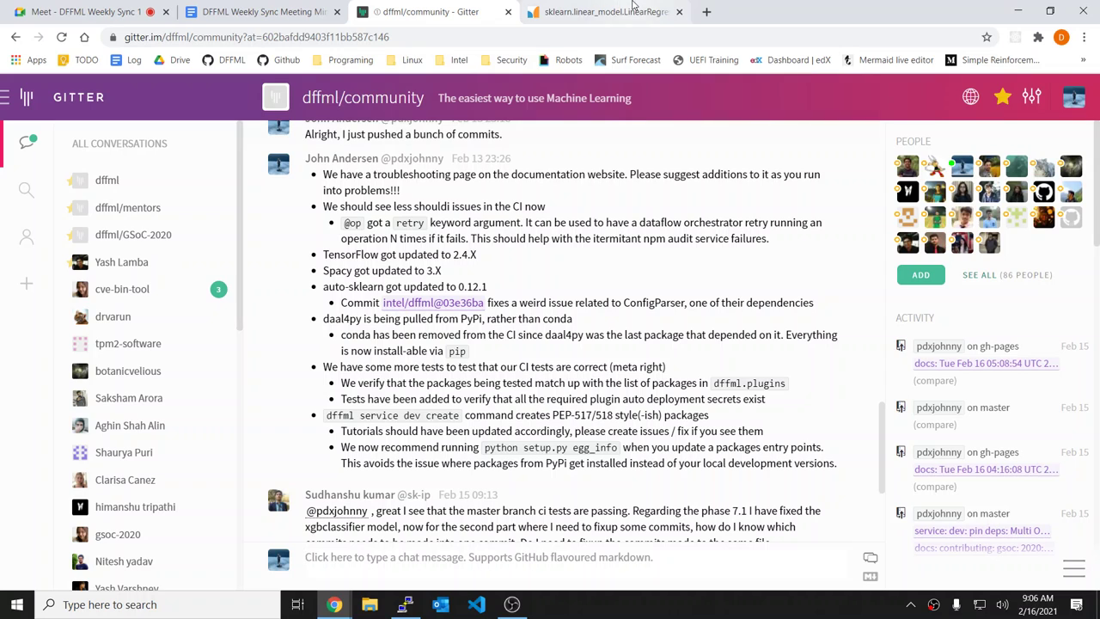
Step: Open the DFFML bookmark in a new tab and bring the GitHub tab forward
right_click(223, 65)
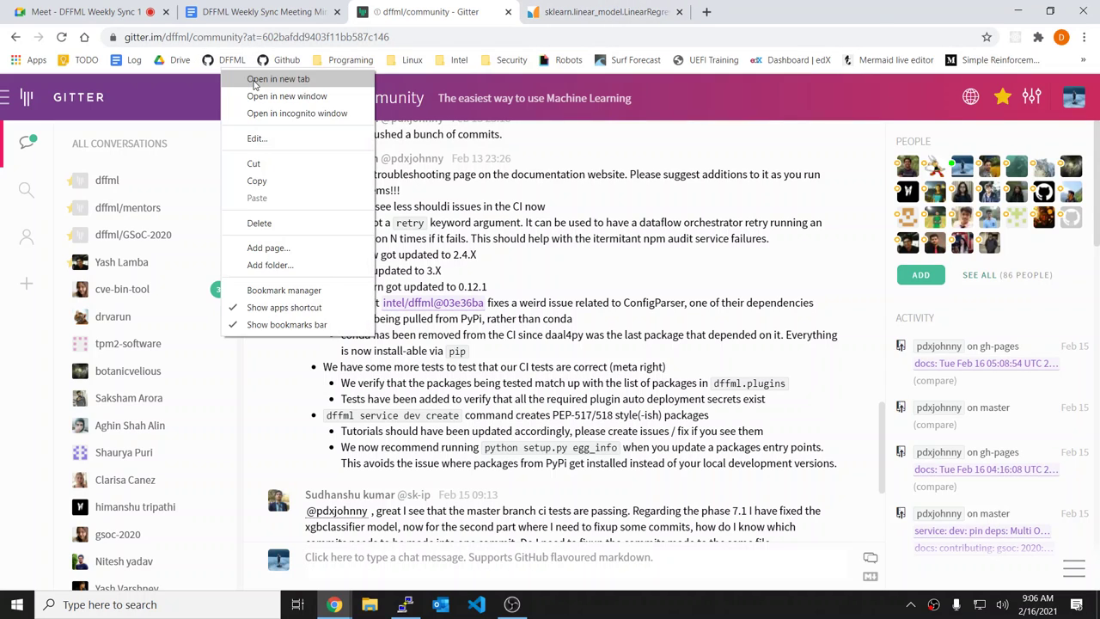
click(253, 79)
key(ctrl+9)
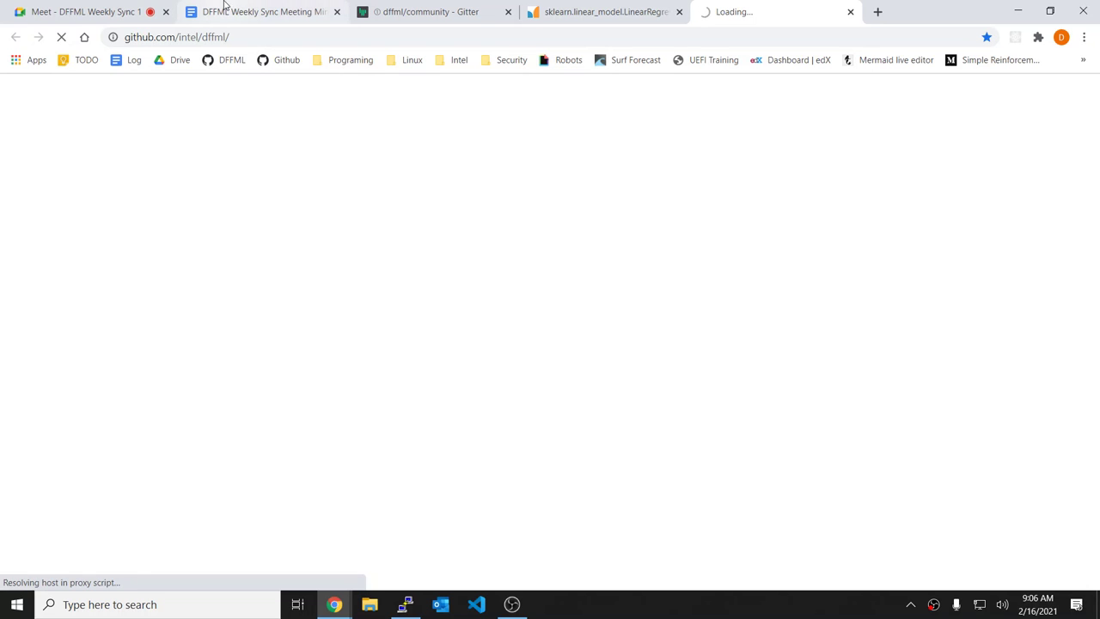
Step: Check the minutes and loading GitHub tabs, then scroll down the dffml/community Gitter chat
click(275, 8)
click(694, 5)
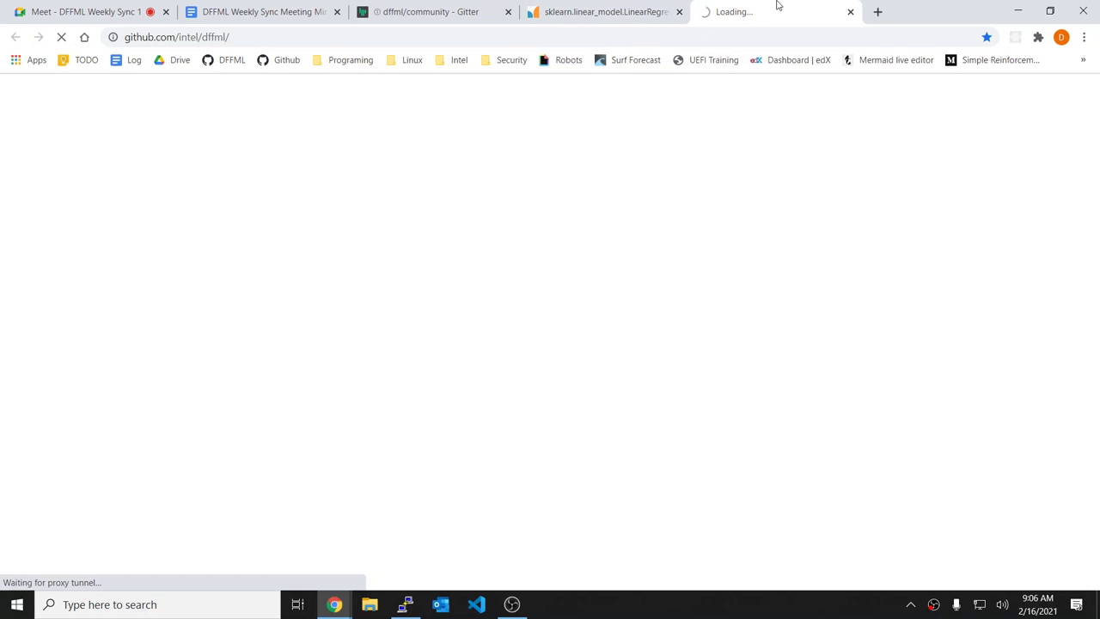
click(209, 12)
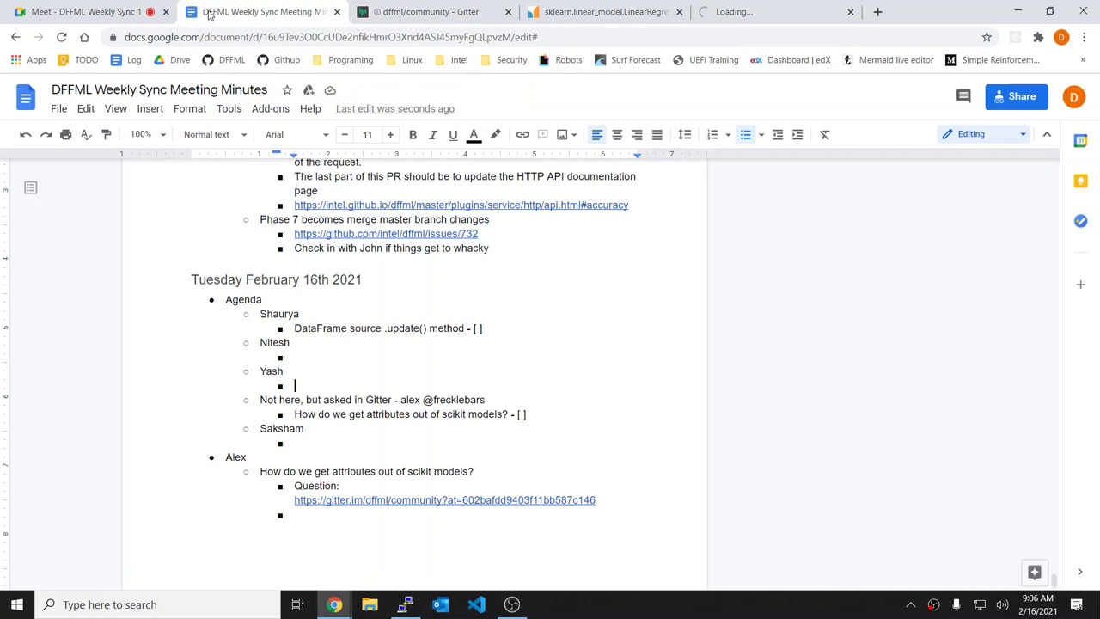
click(450, 7)
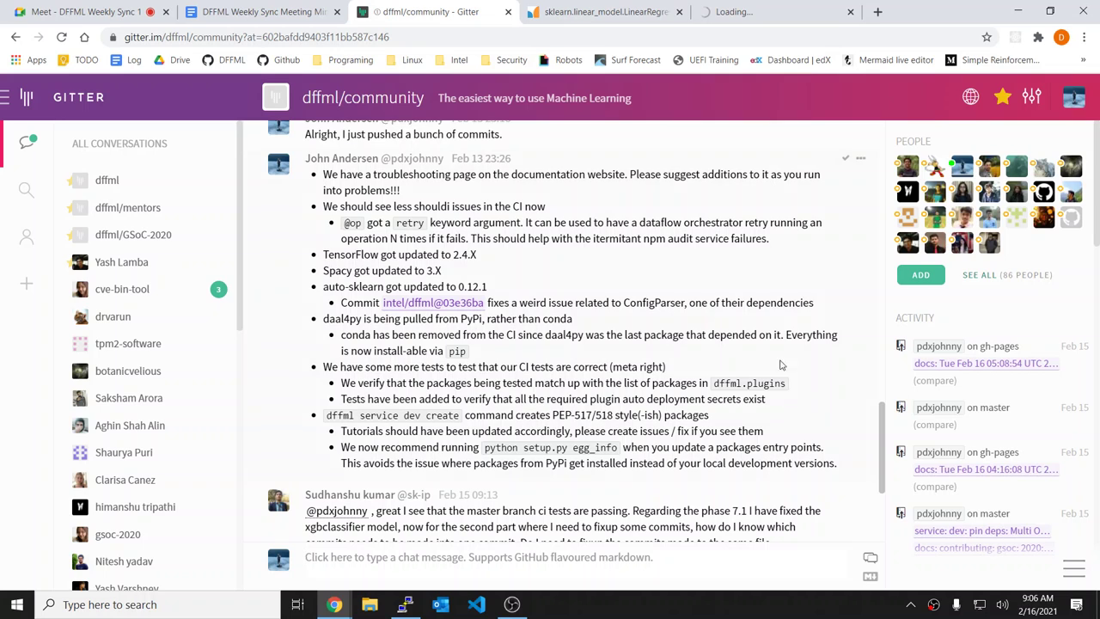
scroll(688, 396, down, 1)
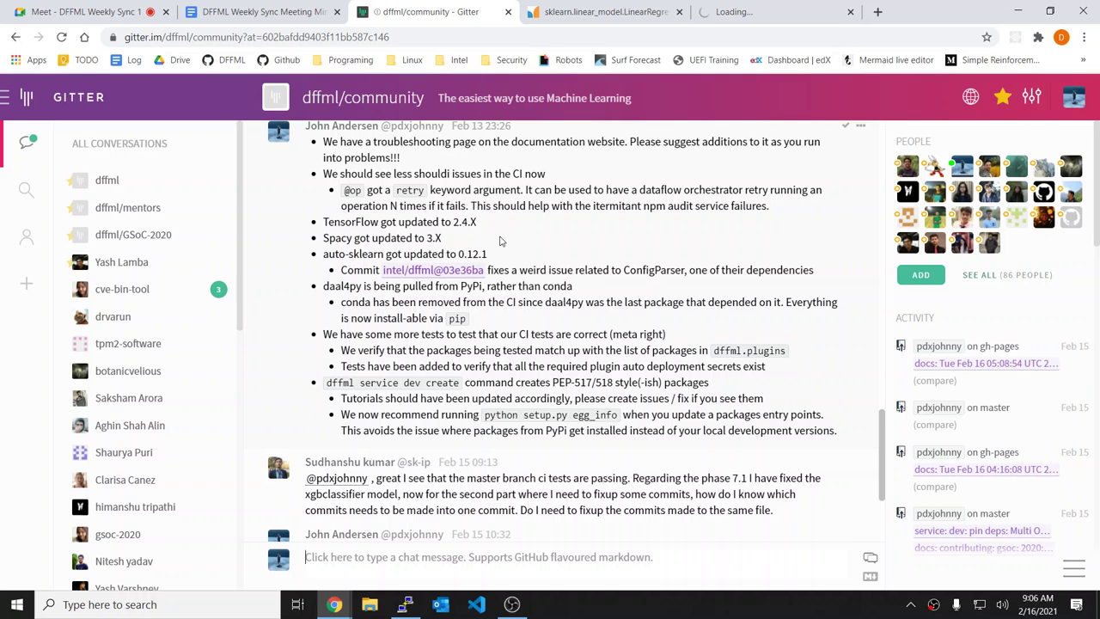
Step: Check the unreachable GitHub tab and retry loading the DFFML repository from its bookmark
click(761, 7)
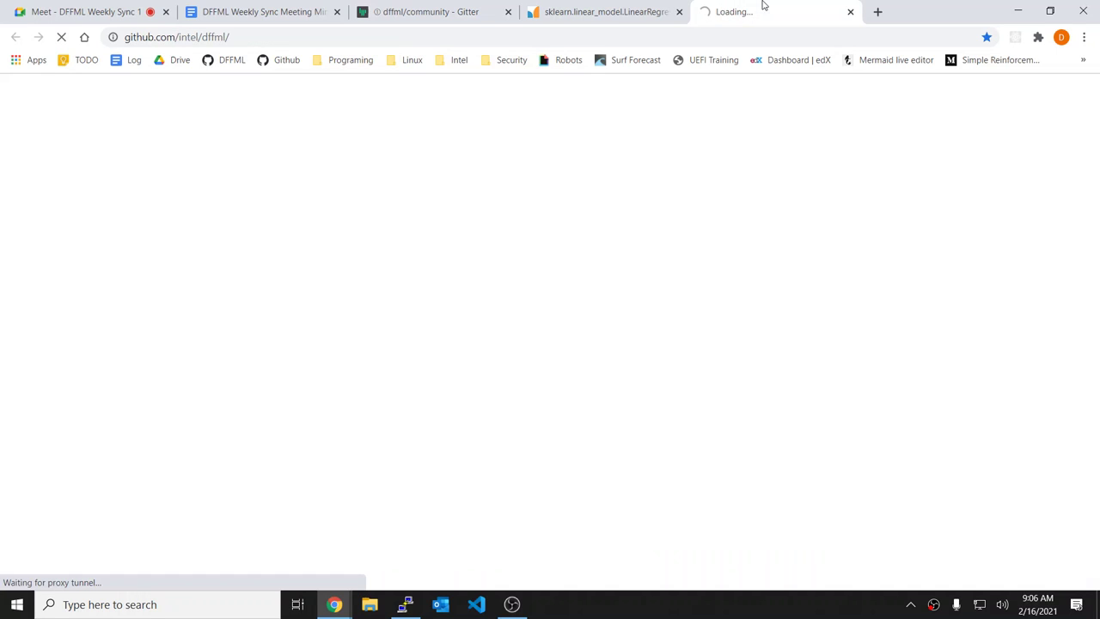
click(604, 7)
click(485, 7)
click(706, 10)
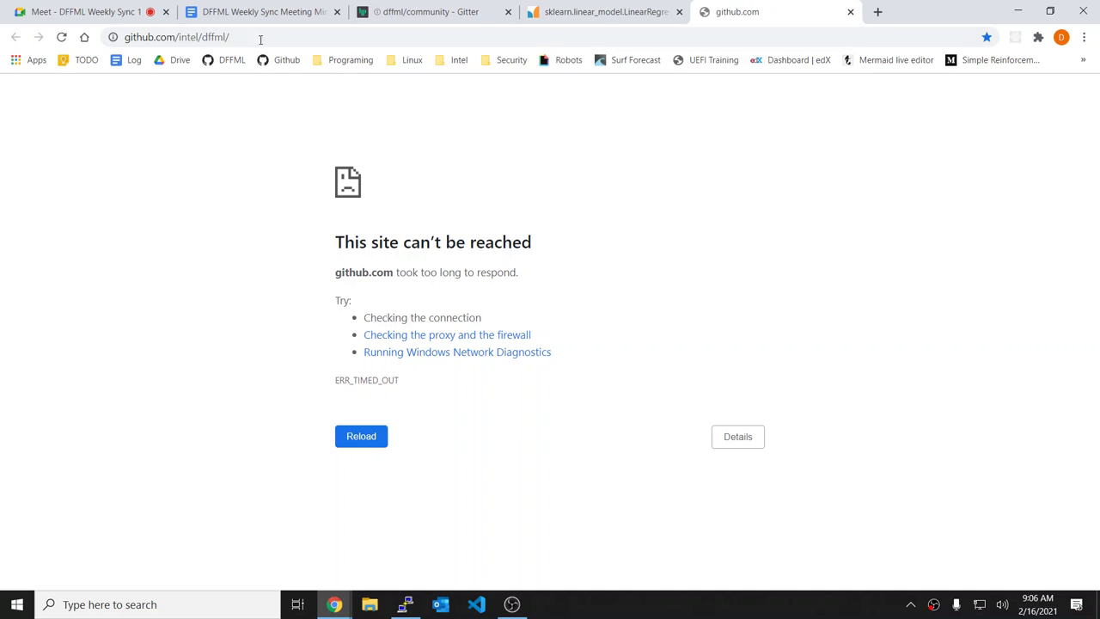
click(232, 62)
click(655, 6)
click(761, 7)
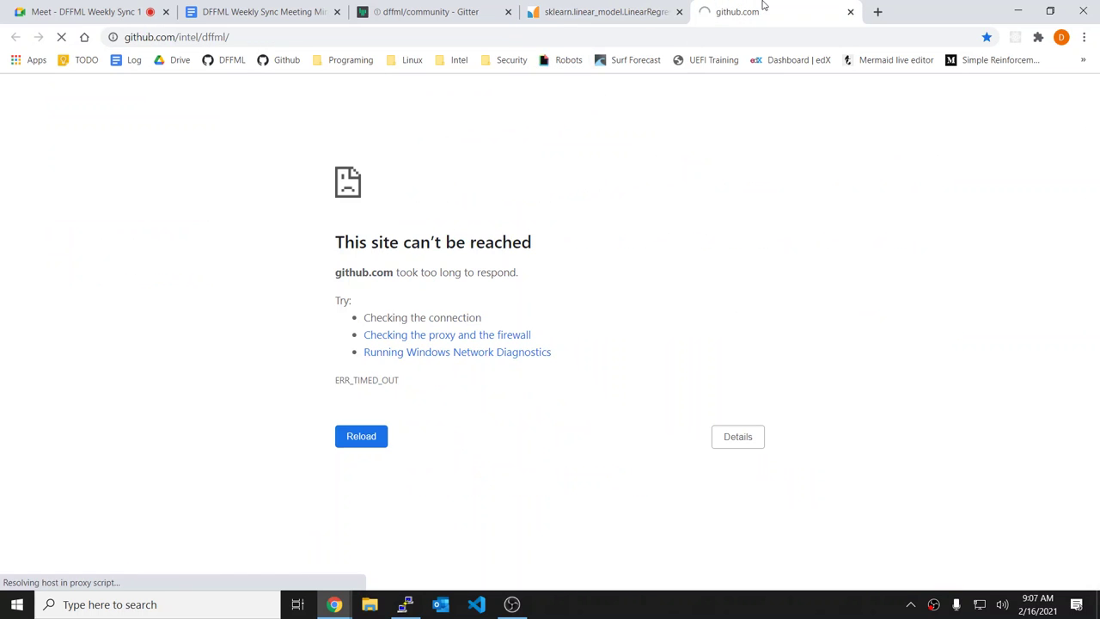
Step: Open status.github.com in a new tab, then go back to the Gitter chat
click(877, 12)
text(status.g)
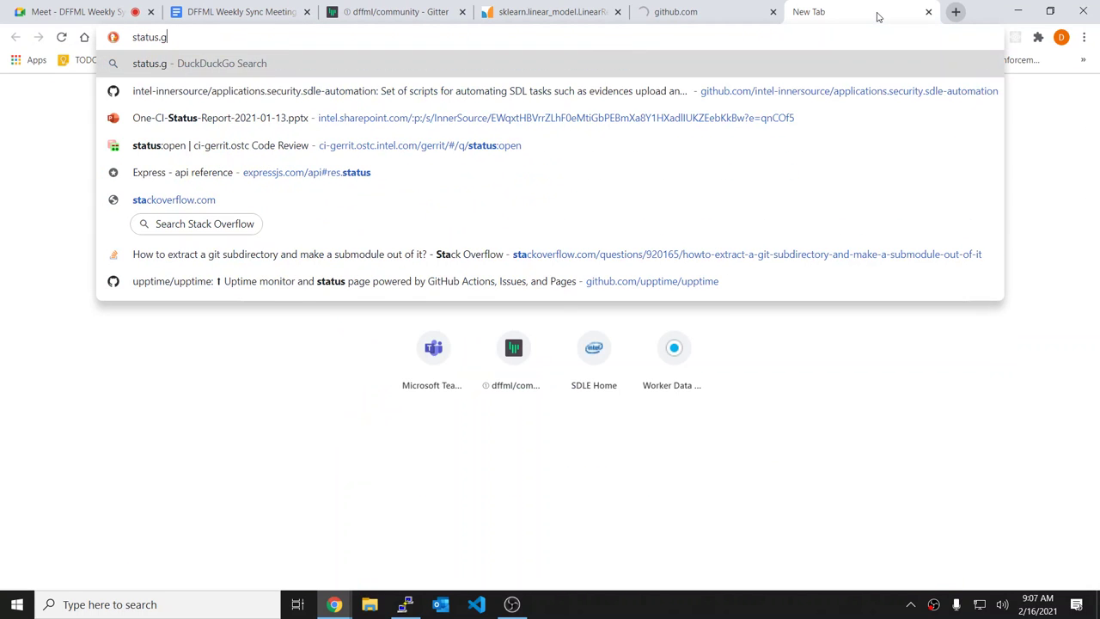
text(ithub.com)
key(Return)
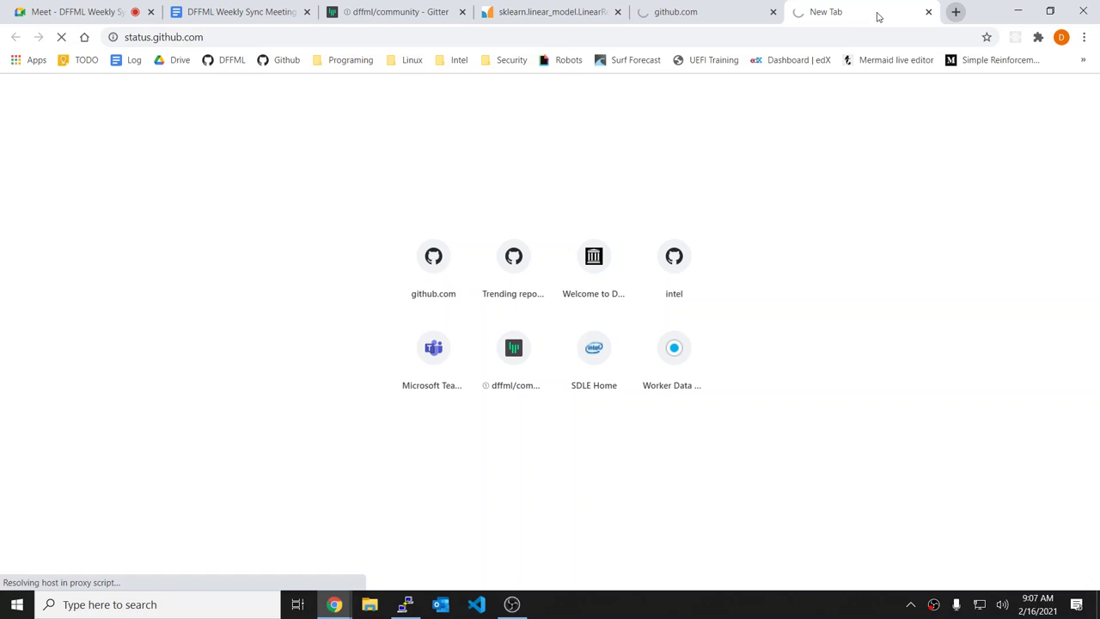
click(706, 9)
click(563, 9)
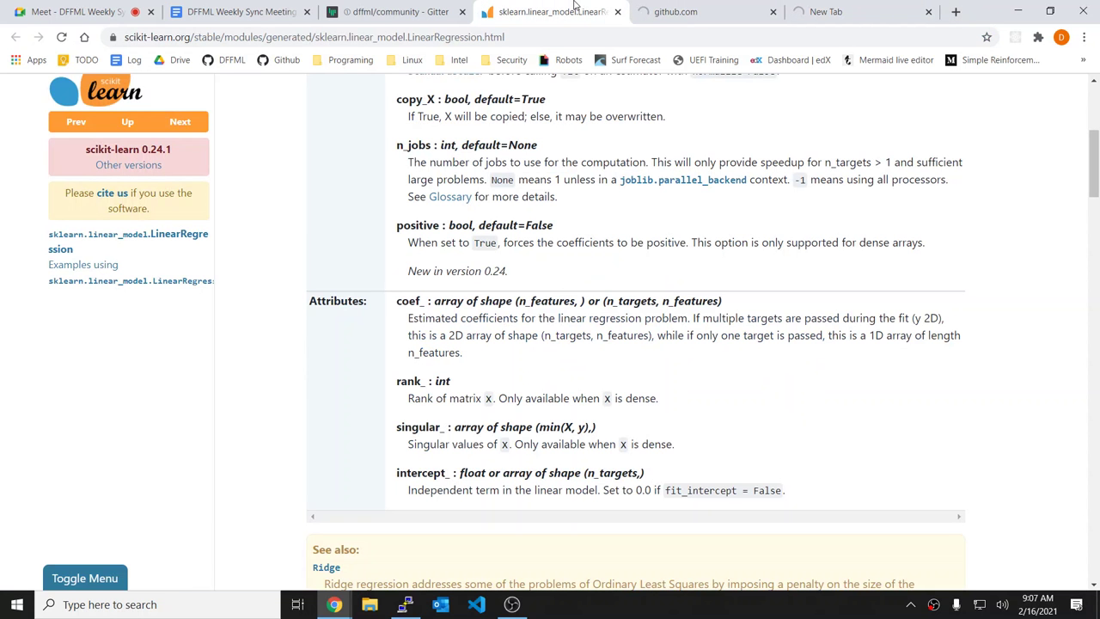
click(371, 7)
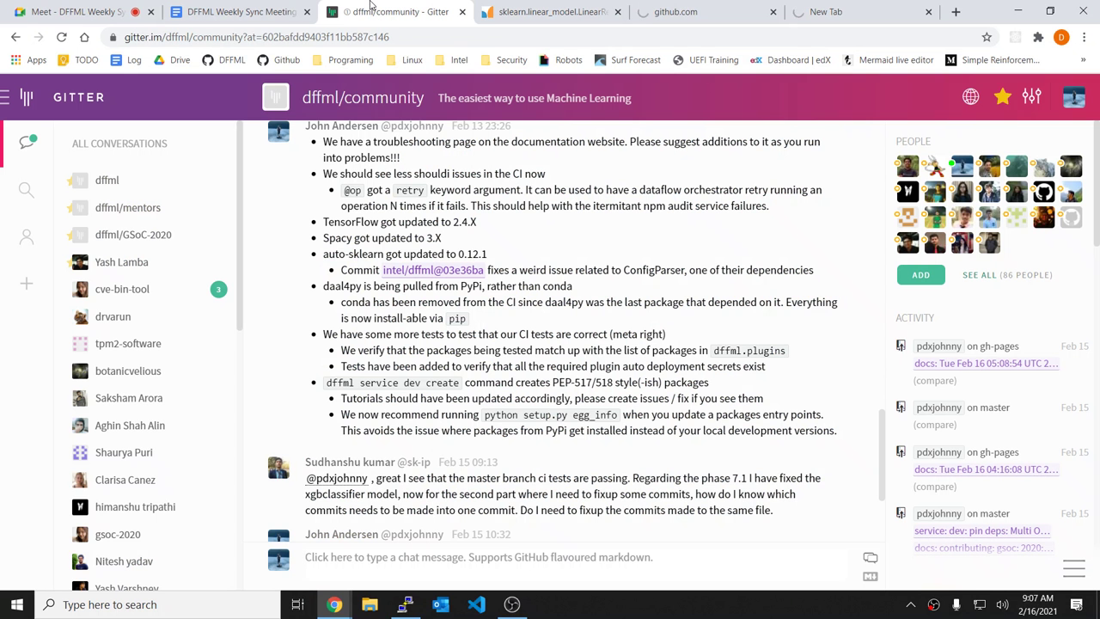
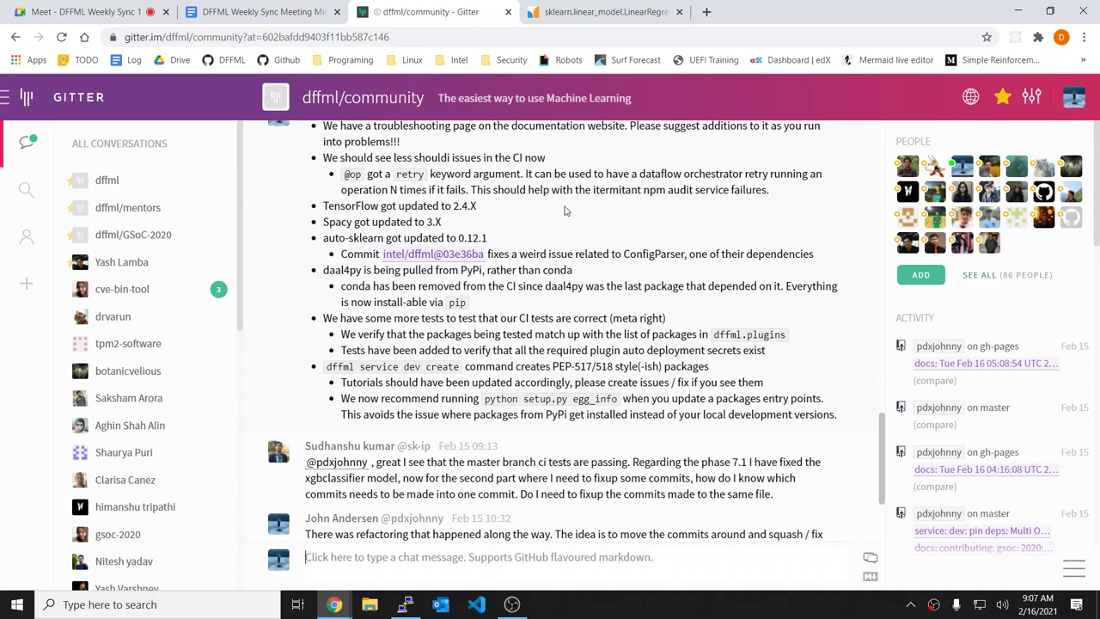
Step: Copy the listed deleted transformers files from the terminal session
click(400, 608)
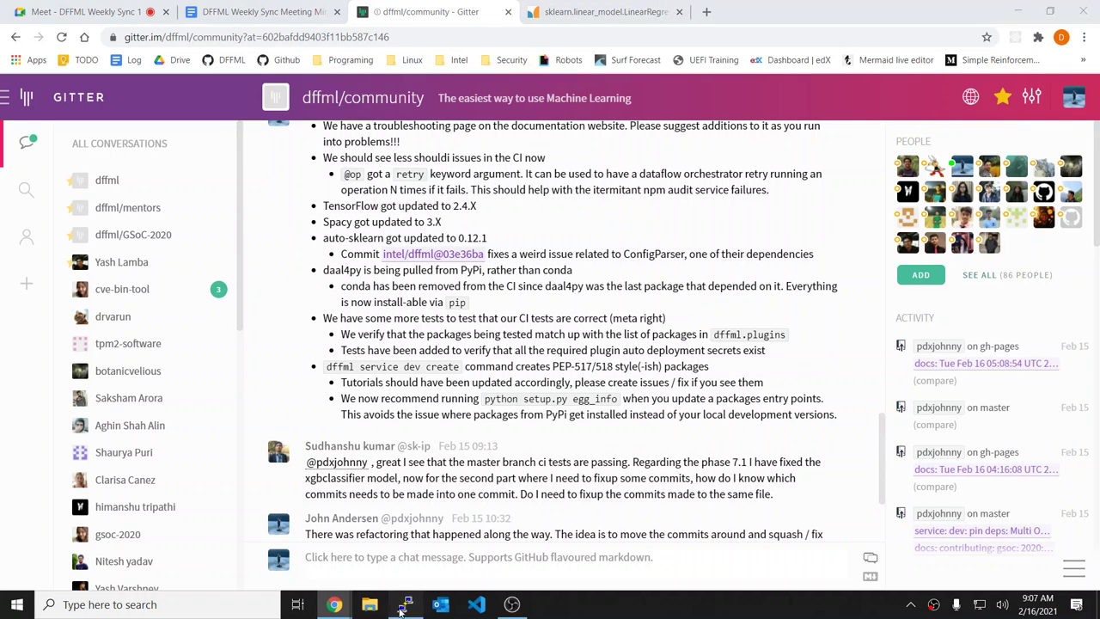
drag(86, 86, 86, 486)
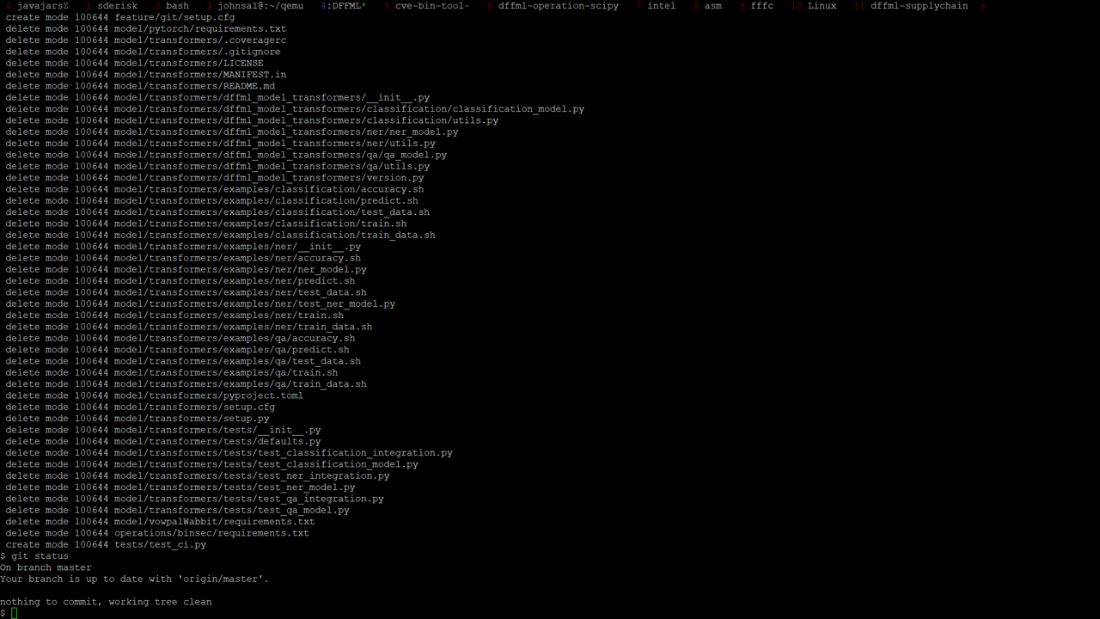
key(alt+Tab)
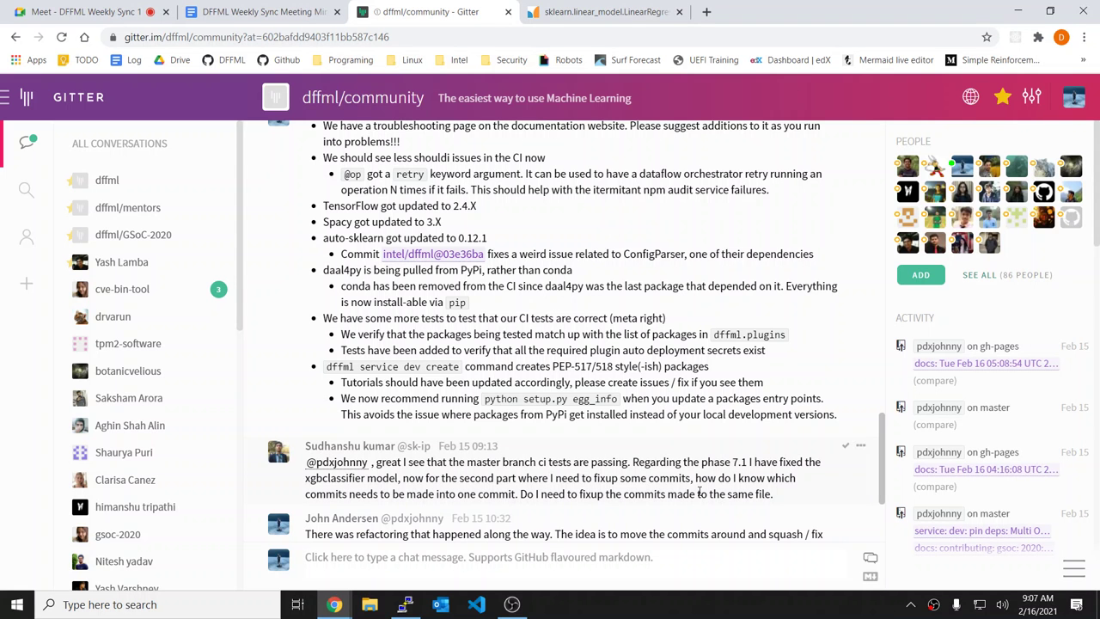
Step: Highlight the 'TensorFlow got updated to 2.4.X' line in the Gitter release notes
scroll(673, 355, down, 2)
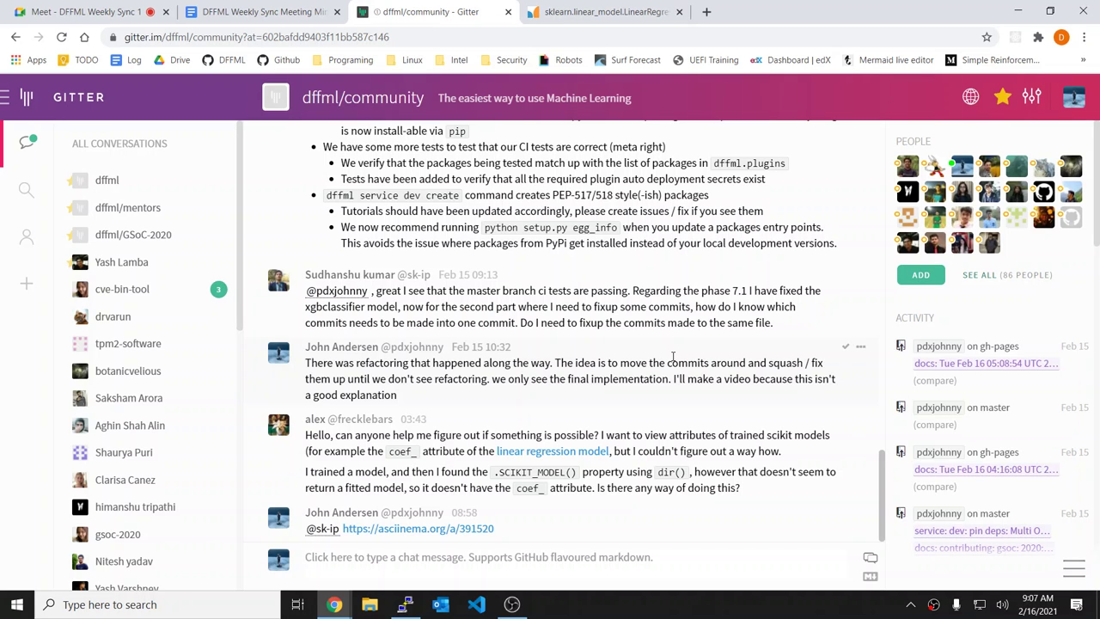
scroll(673, 355, up, 2)
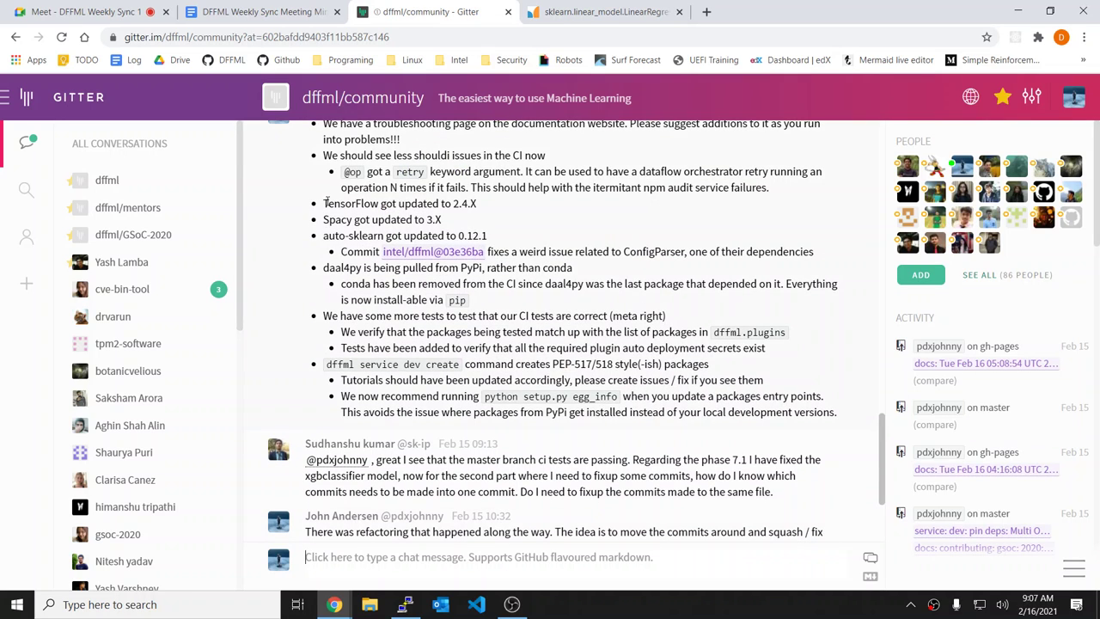
drag(326, 202, 491, 209)
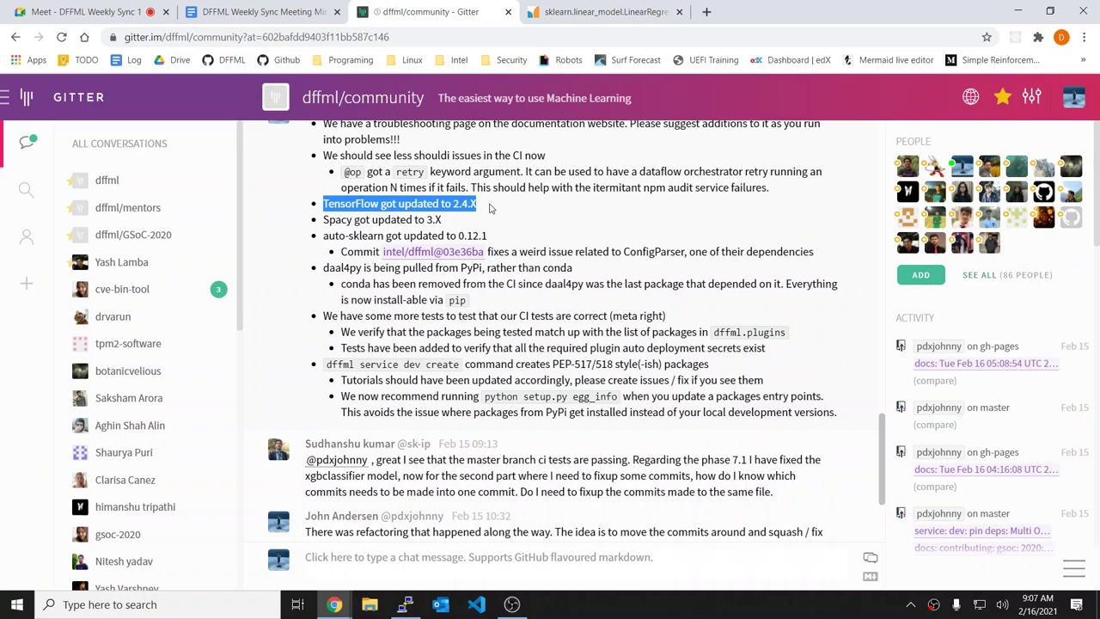
click(490, 209)
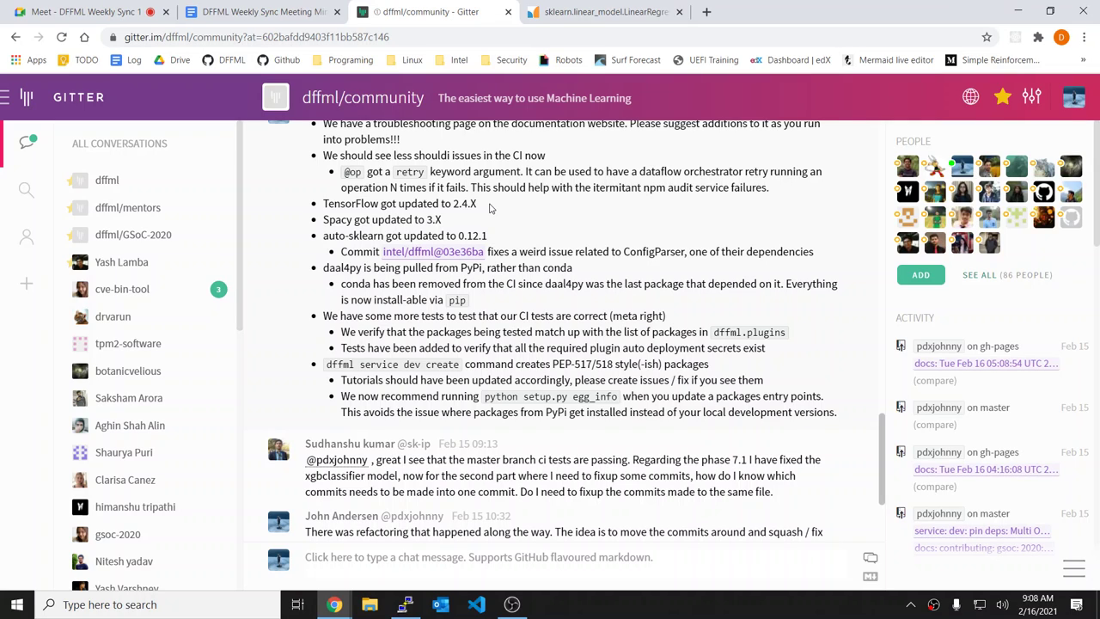
right_click(490, 208)
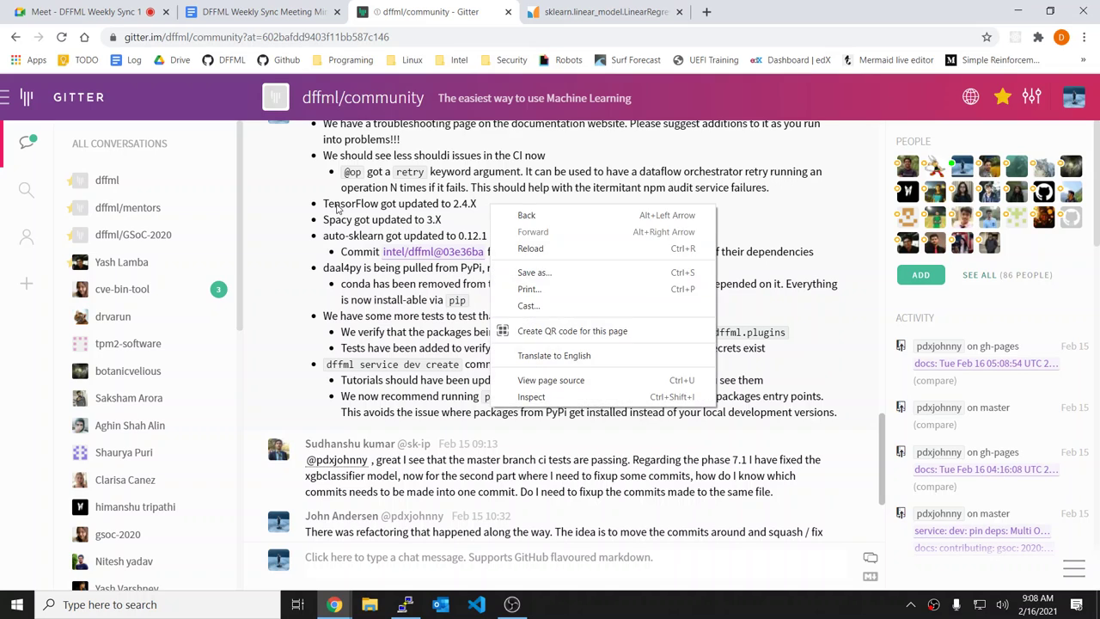
click(335, 205)
drag(318, 204, 487, 208)
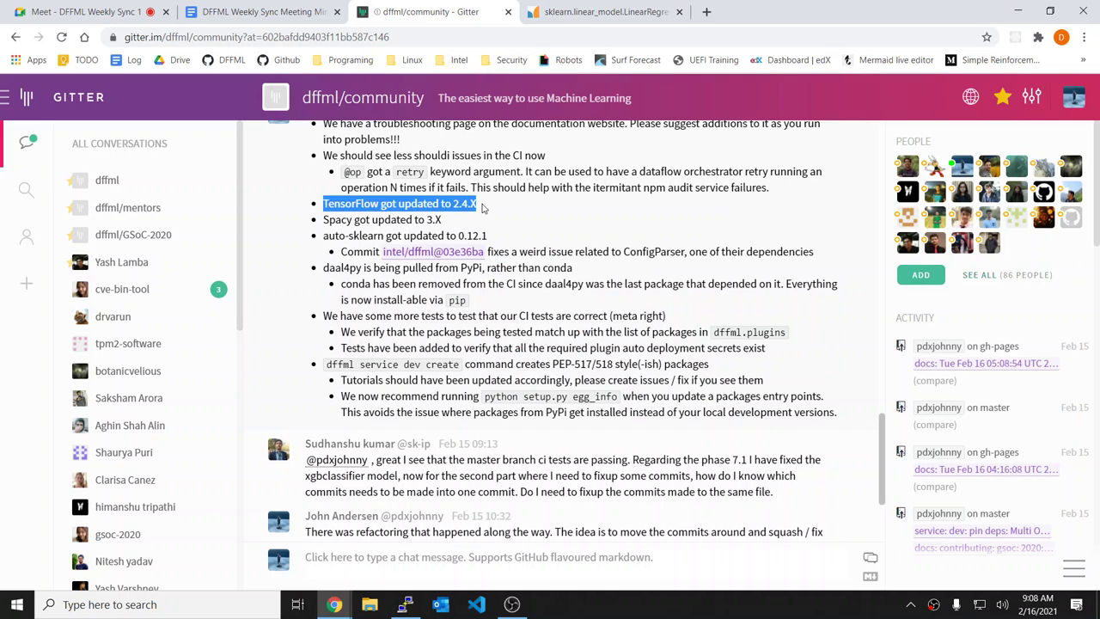
click(490, 208)
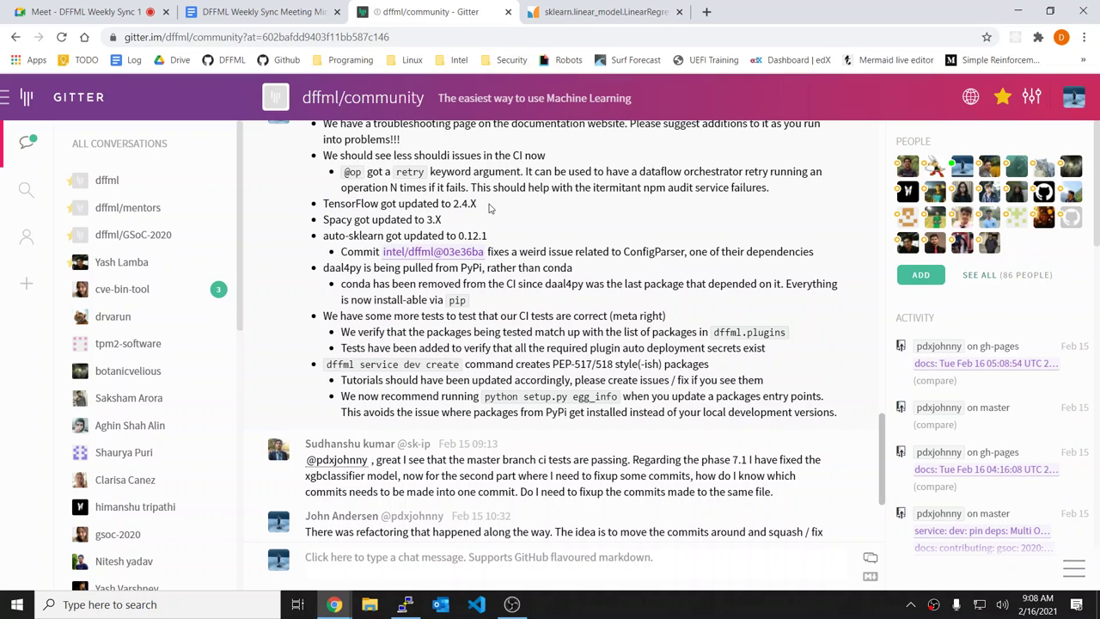
Step: Scroll Gitter down to the question about reading a scikit model's coef_ attribute
click(258, 11)
click(413, 11)
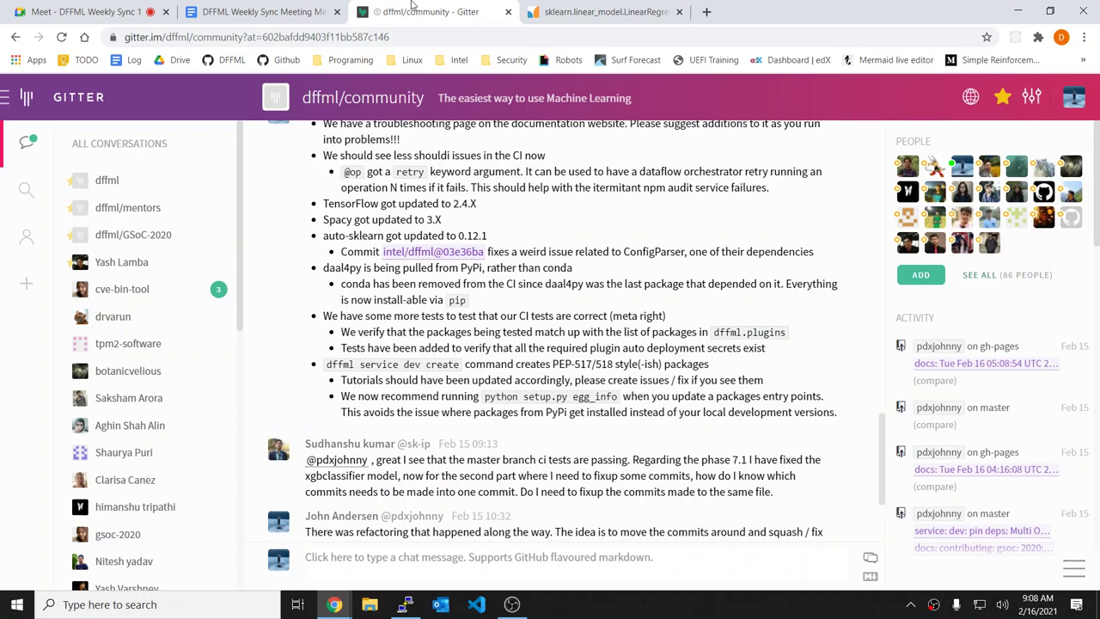
scroll(679, 285, down, 2)
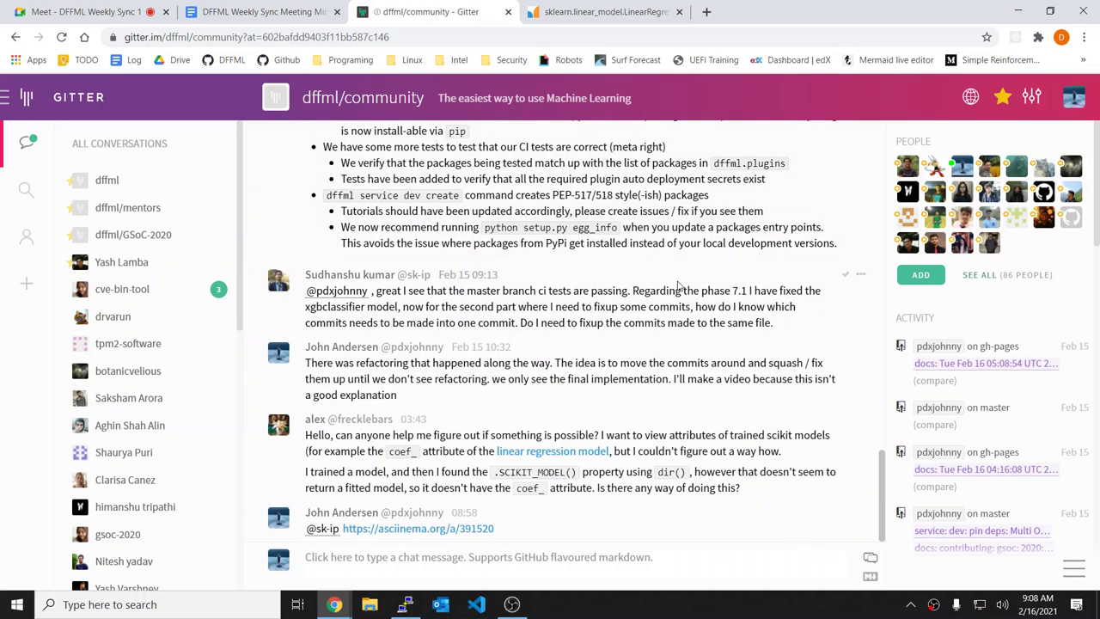
key(alt+Tab)
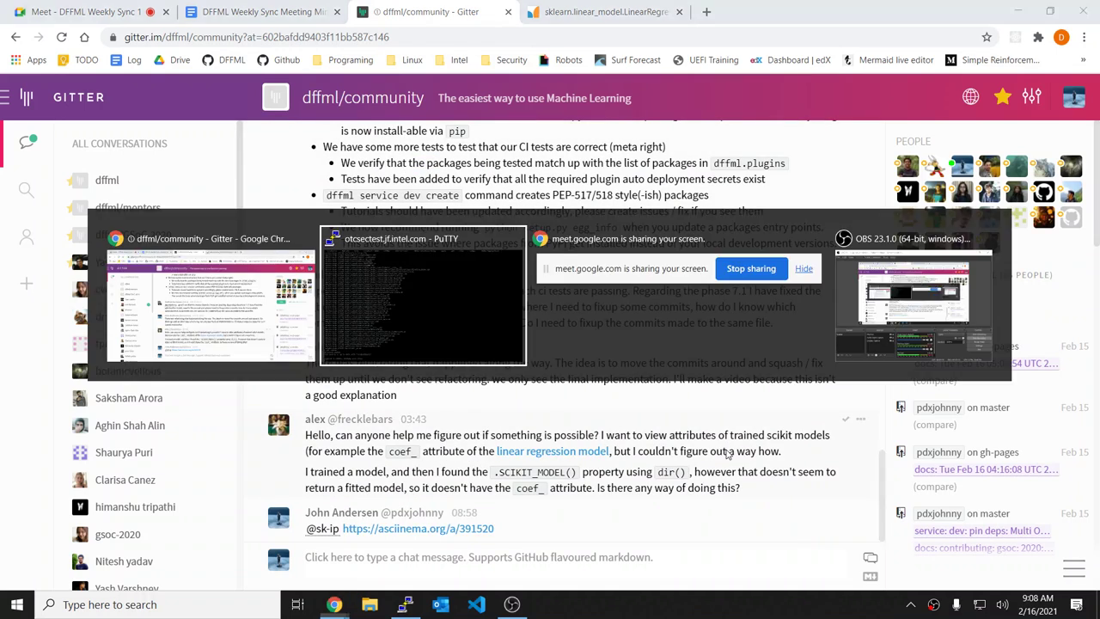
key(alt+Tab)
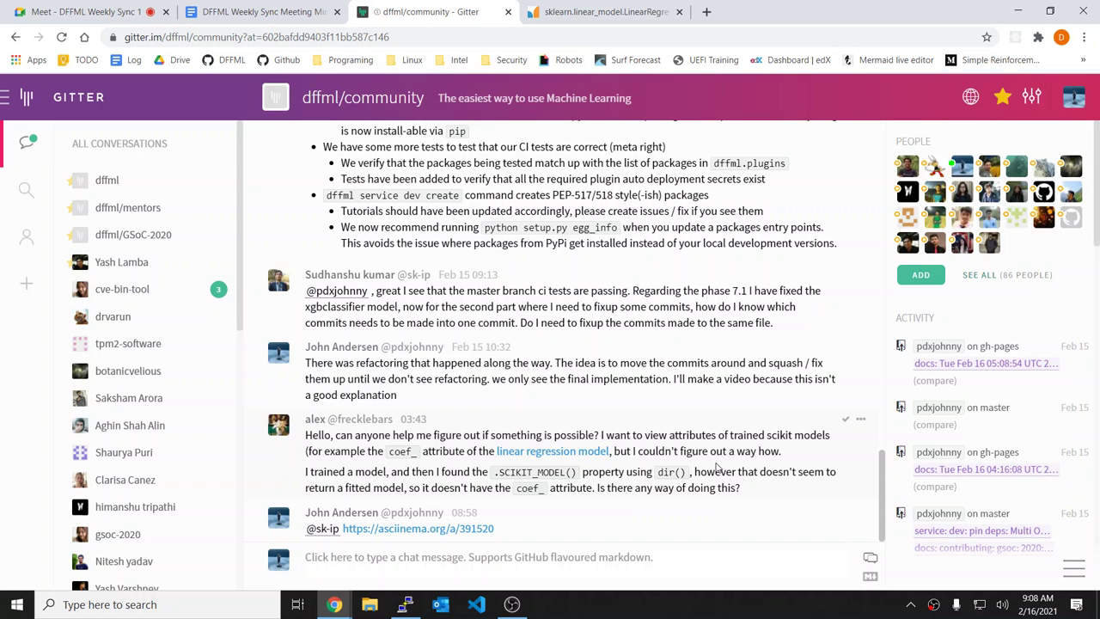
Step: Run git status and ll in the repository
key(alt+Tab)
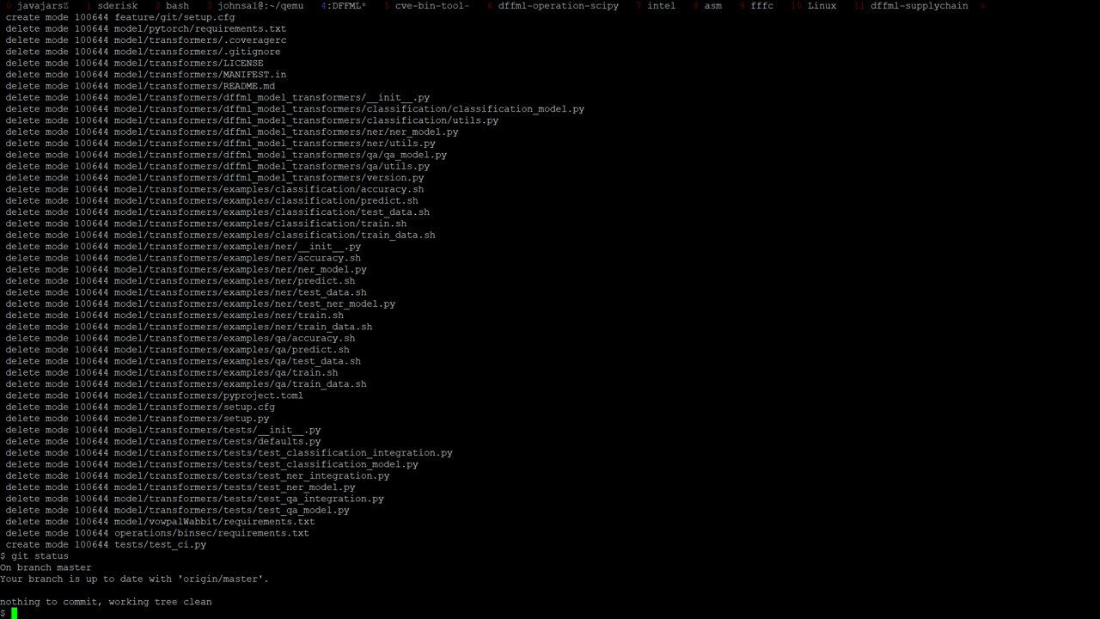
text(git status)
key(Return)
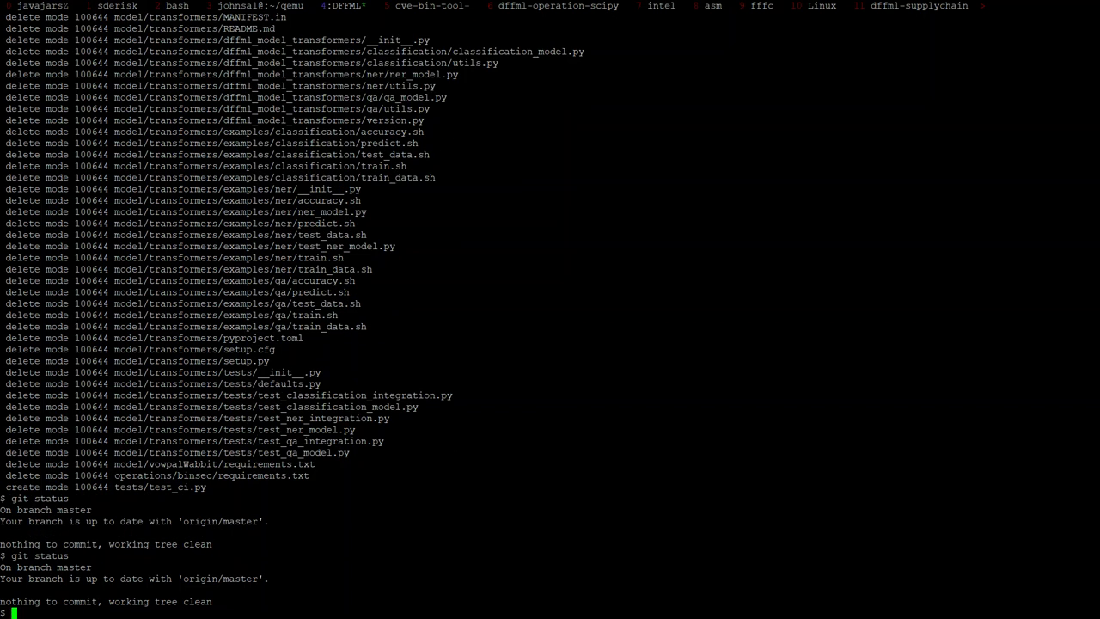
text(ll)
key(Return)
Step: Show the git log for model/transformers/ without patches
text(git )
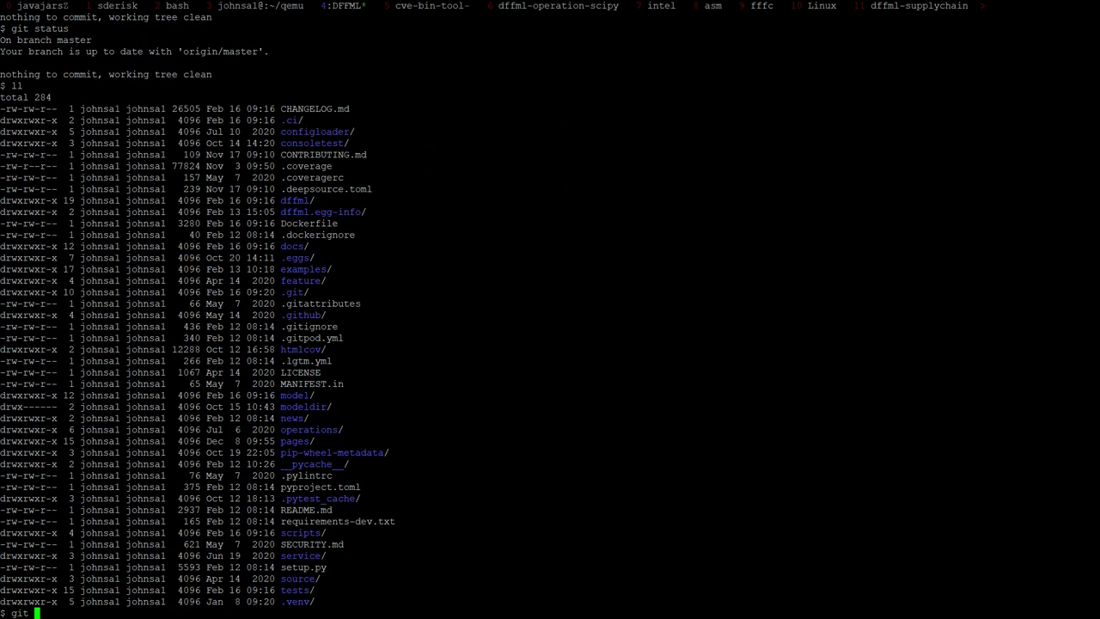
text(log -p --)
key(Left)
key(Left)
key(Left)
key(Left)
key(BackSpace)
key(BackSpace)
key(BackSpace)
key(End)
text(model/tr)
text(a)
text(nsof)
key(BackSpace)
key(BackSpace)
text(formers/)
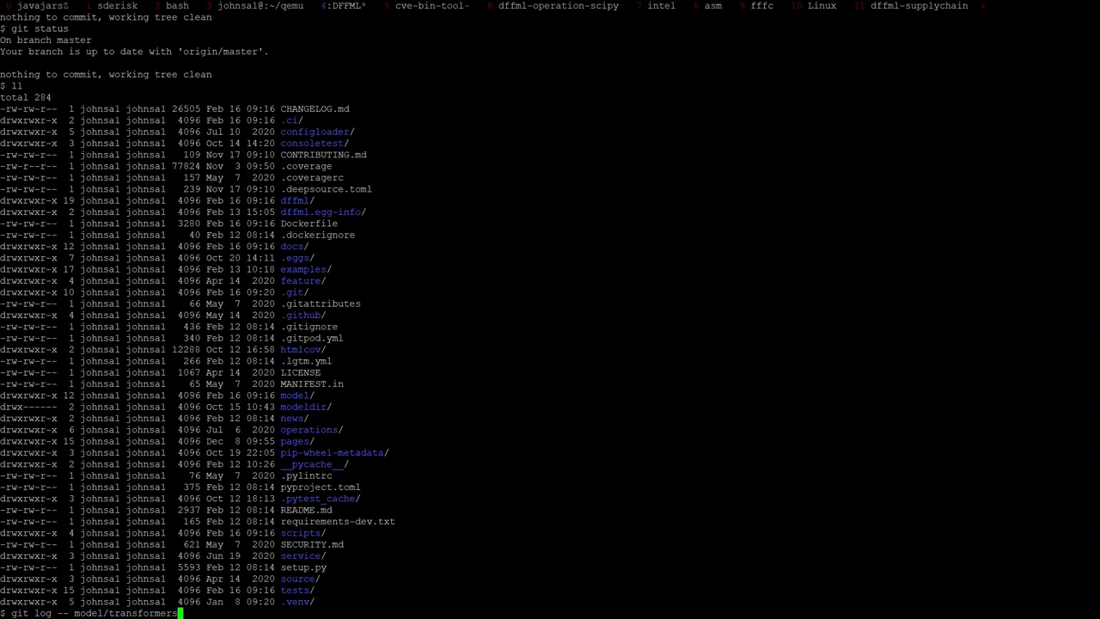
key(Return)
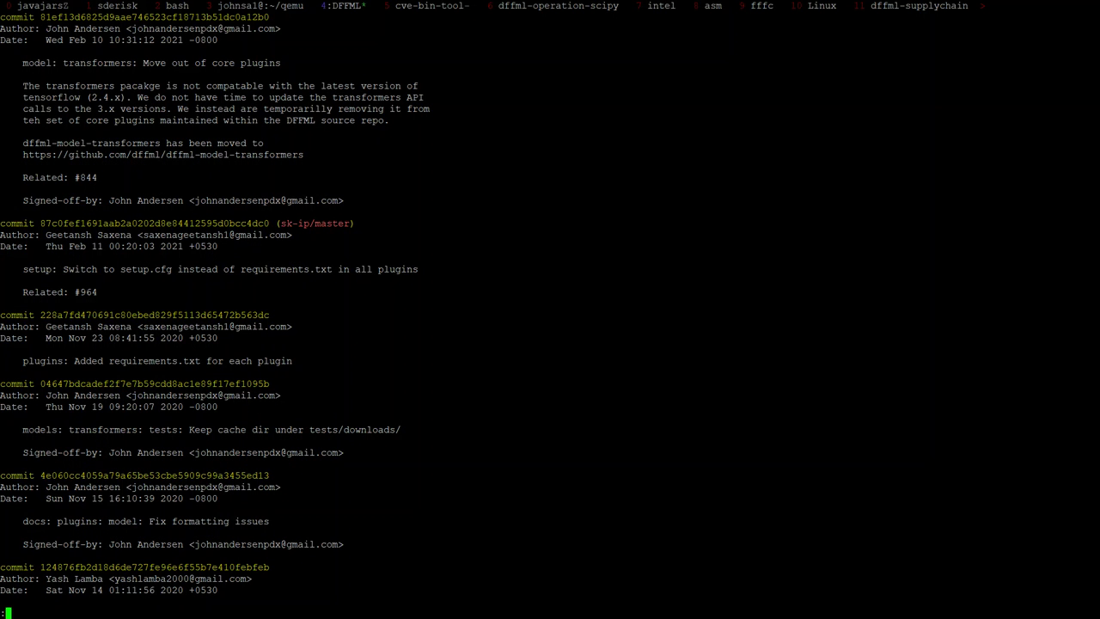
Step: Read the setup.cfg commit date, quit the pager and clear the terminal
triple_click(451, 244)
text(q)
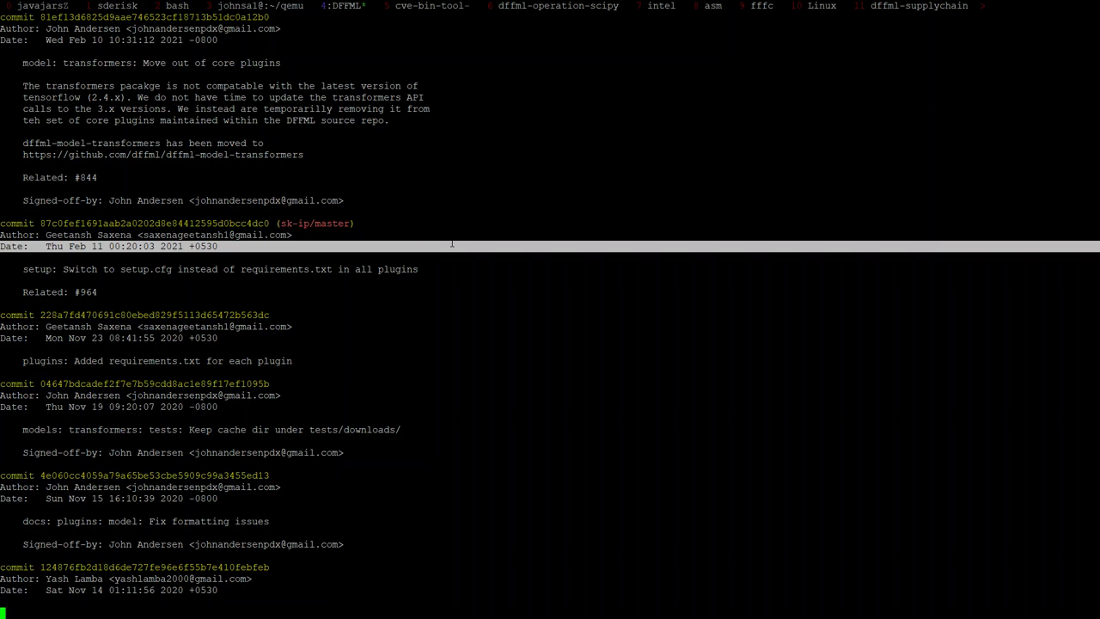
text(clera)
key(Return)
key(ctrl+l)
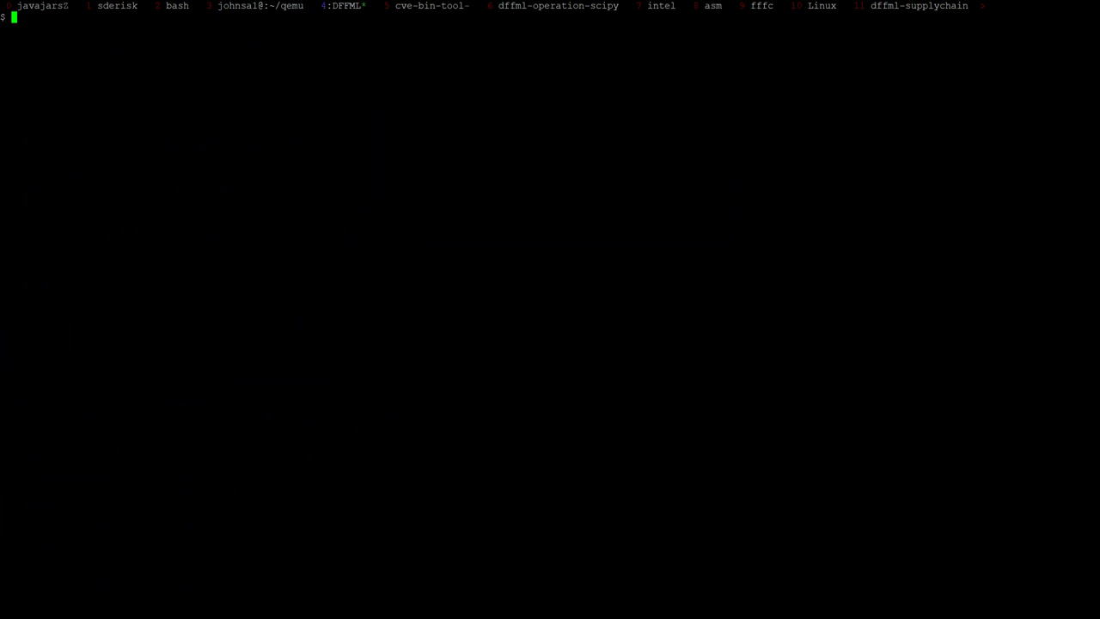
key(alt+Tab)
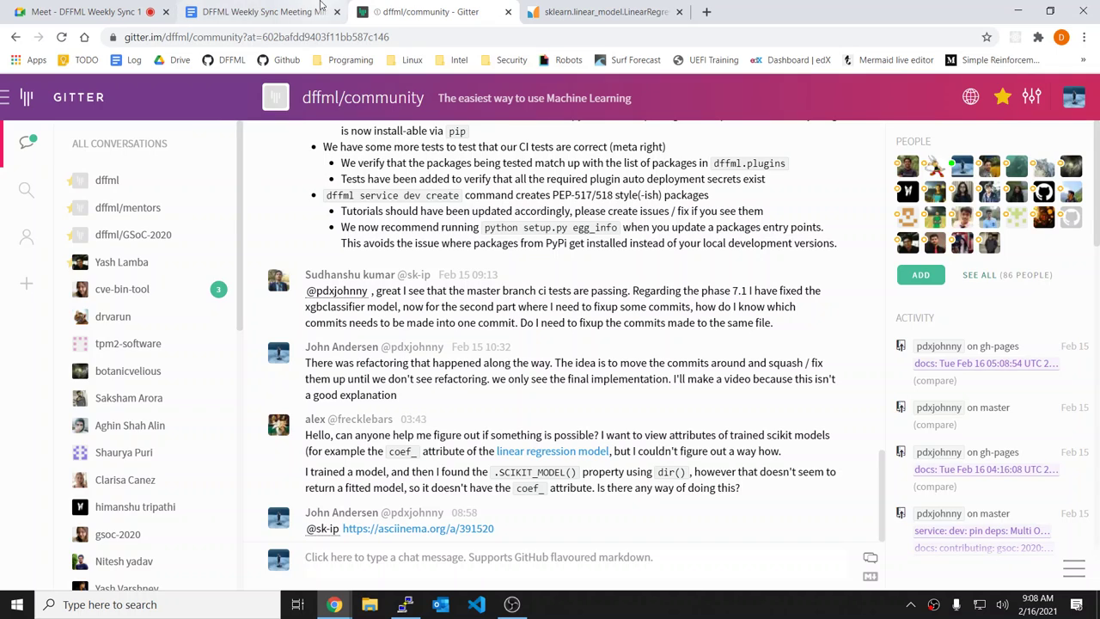
Step: Move to the next empty agenda bullet in the meeting minutes
click(319, 9)
click(335, 444)
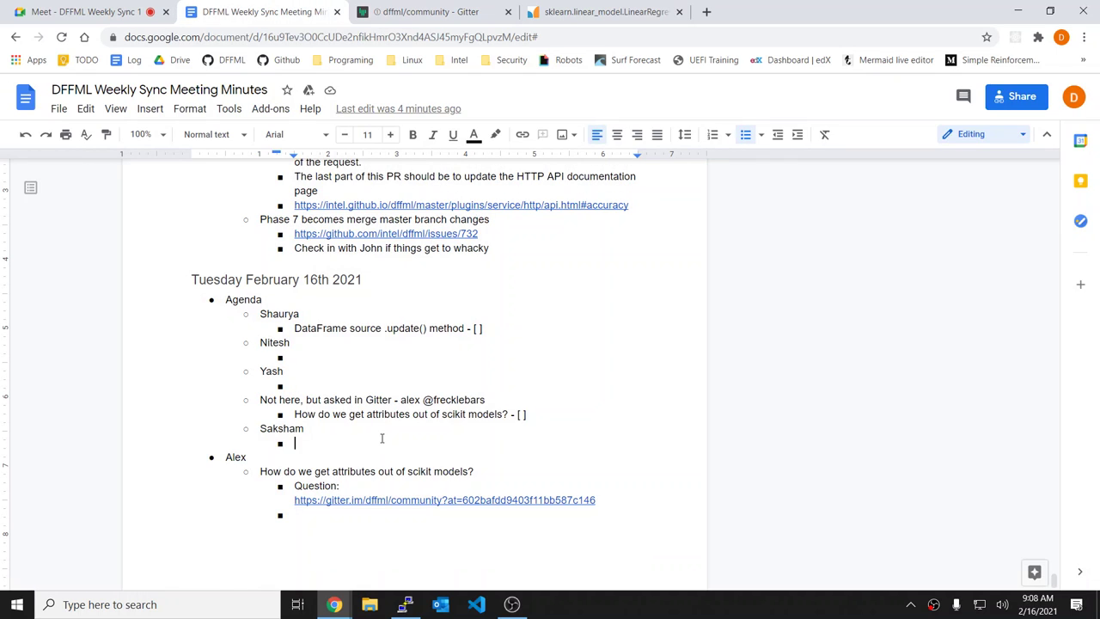
key(ctrl+1)
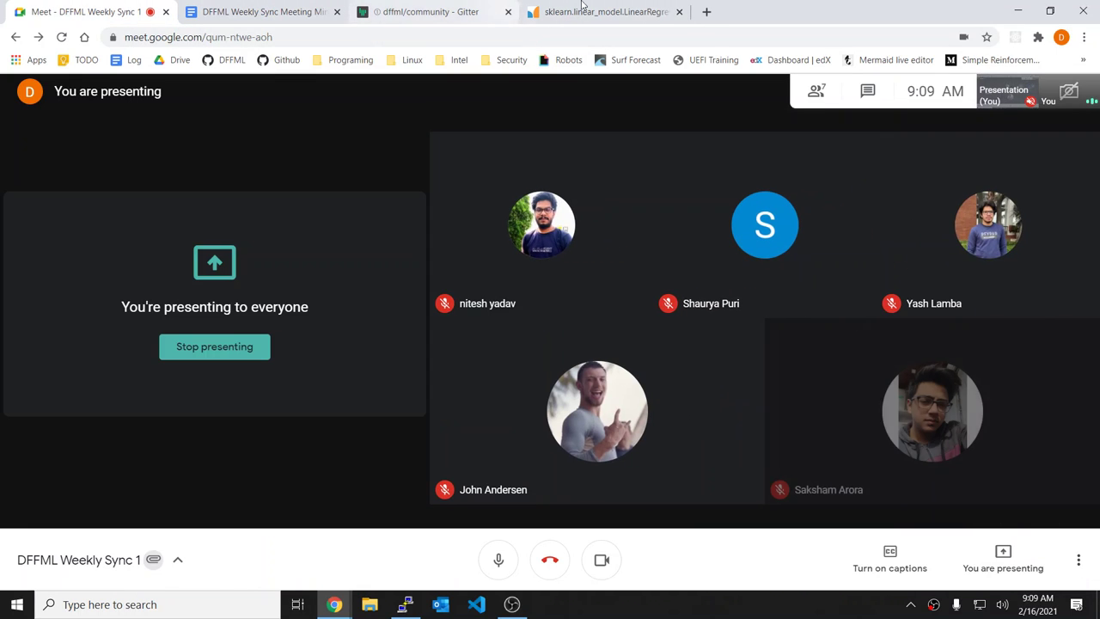
Step: Load the DFFML docs home page in a new tab and copy the example code through train
click(707, 13)
text(intl)
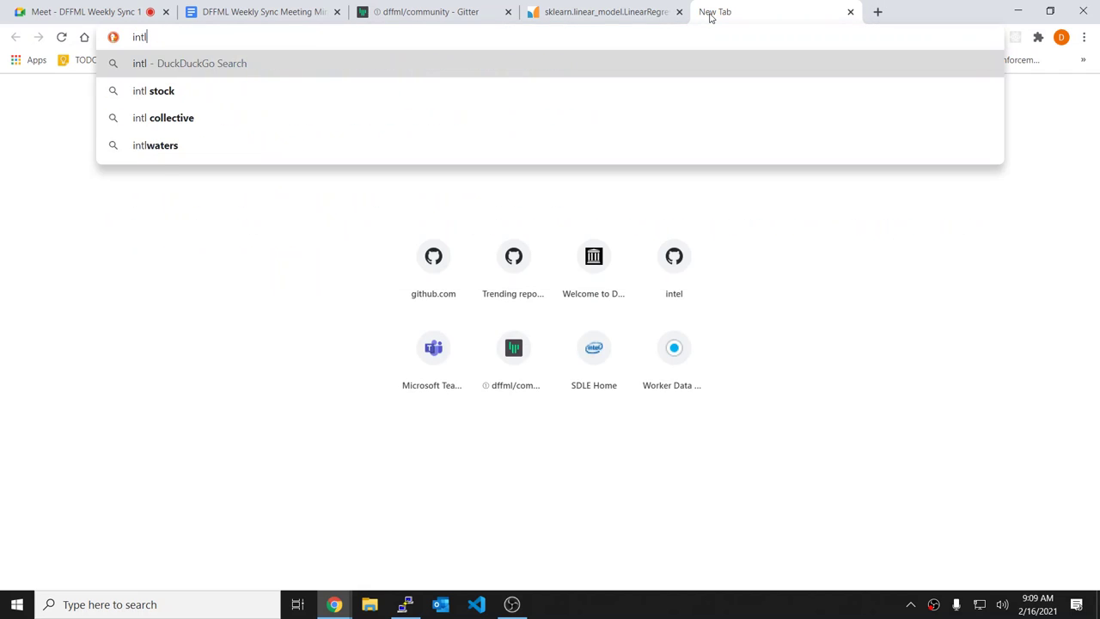
key(Down)
key(Return)
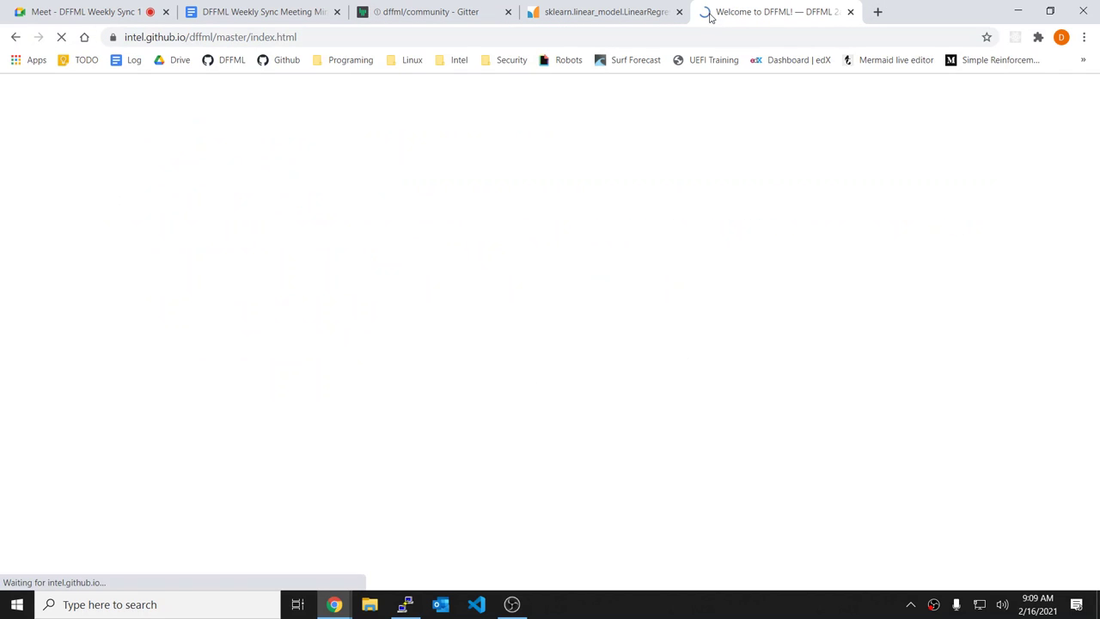
scroll(322, 299, down, 2)
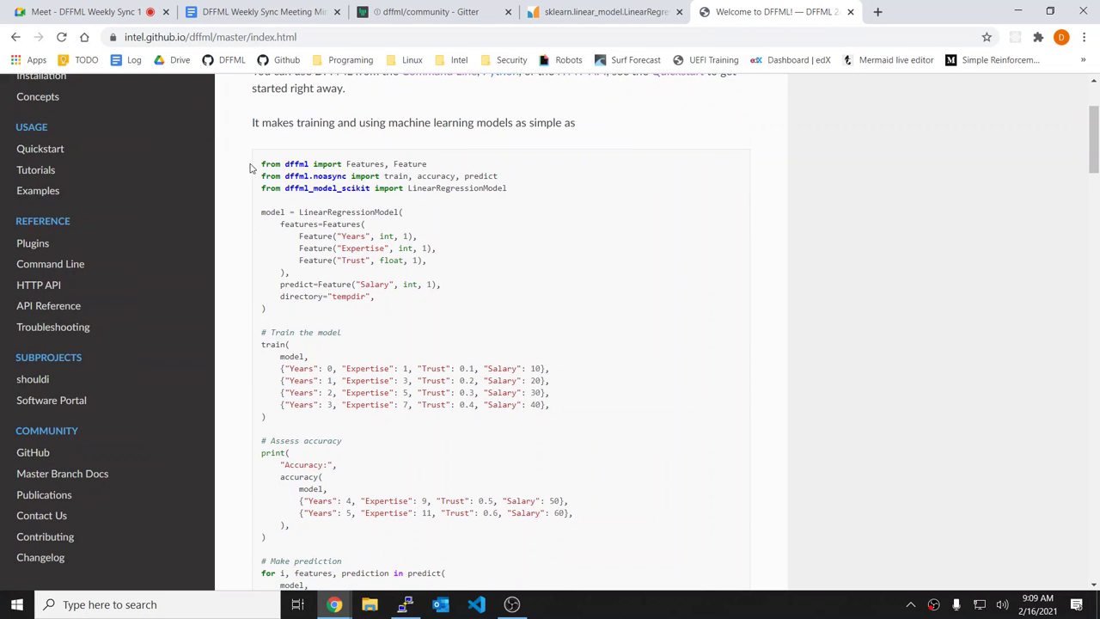
drag(312, 187, 666, 425)
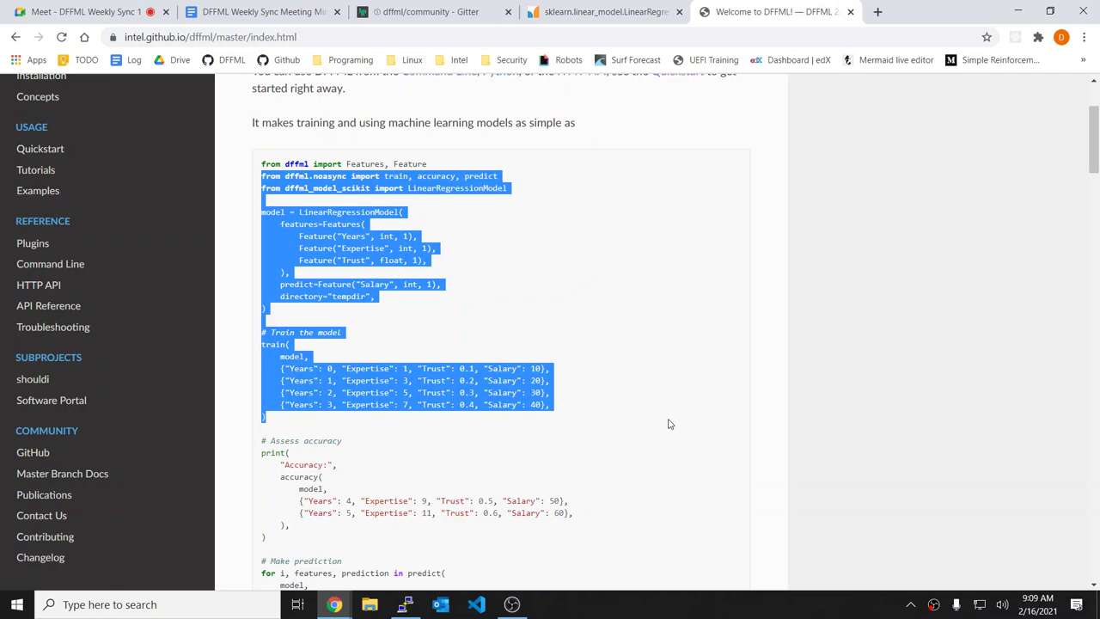
key(alt+Tab)
Step: In a fresh tmpd directory, save the pasted example code as r.py with cat
text(tmpd)
key(Return)
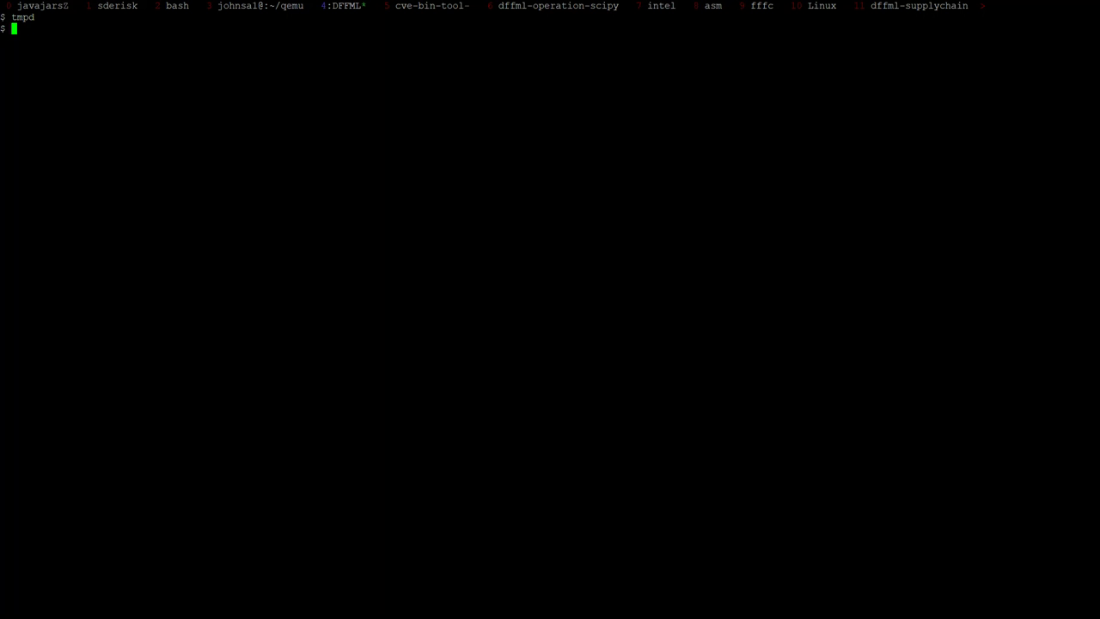
text(cat > m)
key(BackSpace)
text(r.py)
key(Return)
text(from dffml.noasync import train, accuracy, predict from dffml_model_scikit import LinearRegressionModel  model = LinearRegressionModel(     features=Features(         Feature("Years", int, 1),         Feature("Expertise", int, 1),         Feature("Trust", float, 1),     ),     predict=Feature("Salary", int, 1),     directory="tempdir", )  # Train the model train(     model,     {"Years": 0, "Expertise": 1, "Trust": 0.1, "Salary": 10},     {"Years": 1, "Expertise": 3, "Trust": 0.2, "Salary": 20},     {"Years": 2, "Expertise": 5, "Trust": 0.3, "Salary": 30},     {"Years": 3, "Expertise": 7, "Trust": 0.4, "Salary": 40},)
text())
key(Return)
key(Return)
key(ctrl+d)
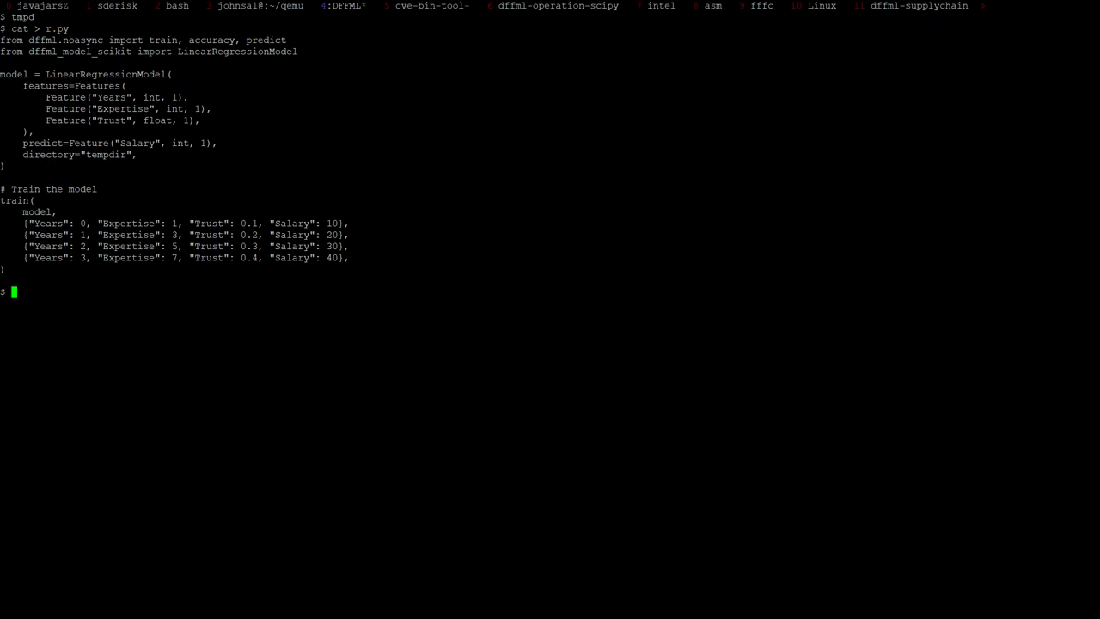
Step: Split tmux side by side and cd into ~/Documents/python/dffml in the new pane
text(vim)
key(ctrl+b)
key(percent)
text(cd ~/oc)
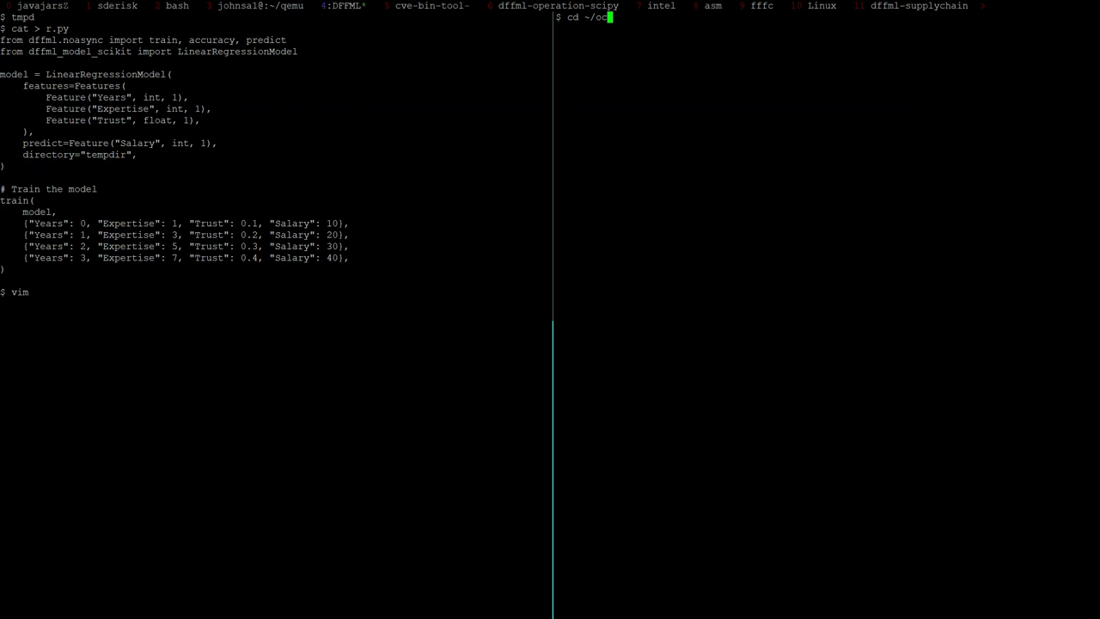
key(BackSpace)
key(BackSpace)
text(D)
key(Tab)
text(p)
key(Tab)
text(df)
key(Tab)
key(Return)
Step: Open model/scikit/dffml_model_scikit/scikit_base.py in vim
text(vim mo)
key(Tab)
text(sc)
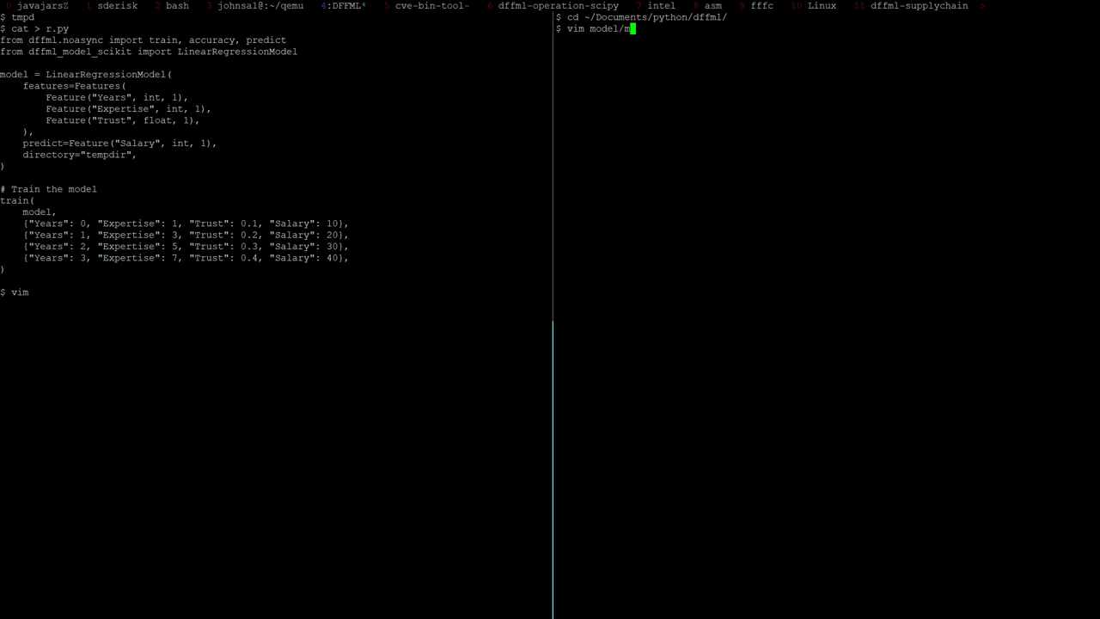
key(BackSpace)
key(BackSpace)
text(sc)
key(Tab)
text(df)
key(Tab)
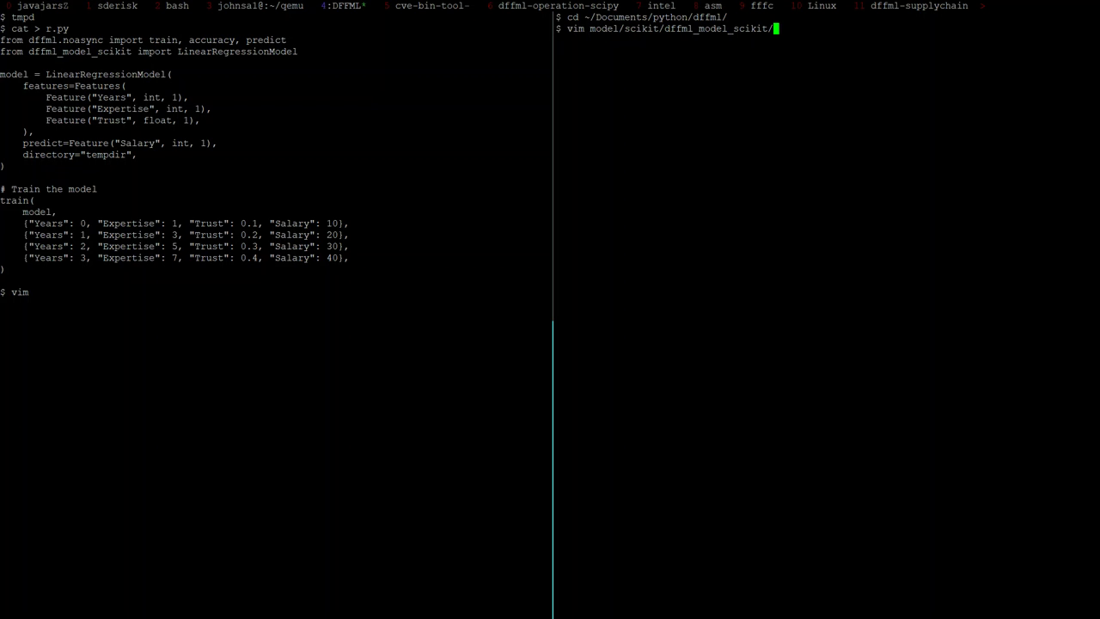
text(sc)
key(Tab)
key(Return)
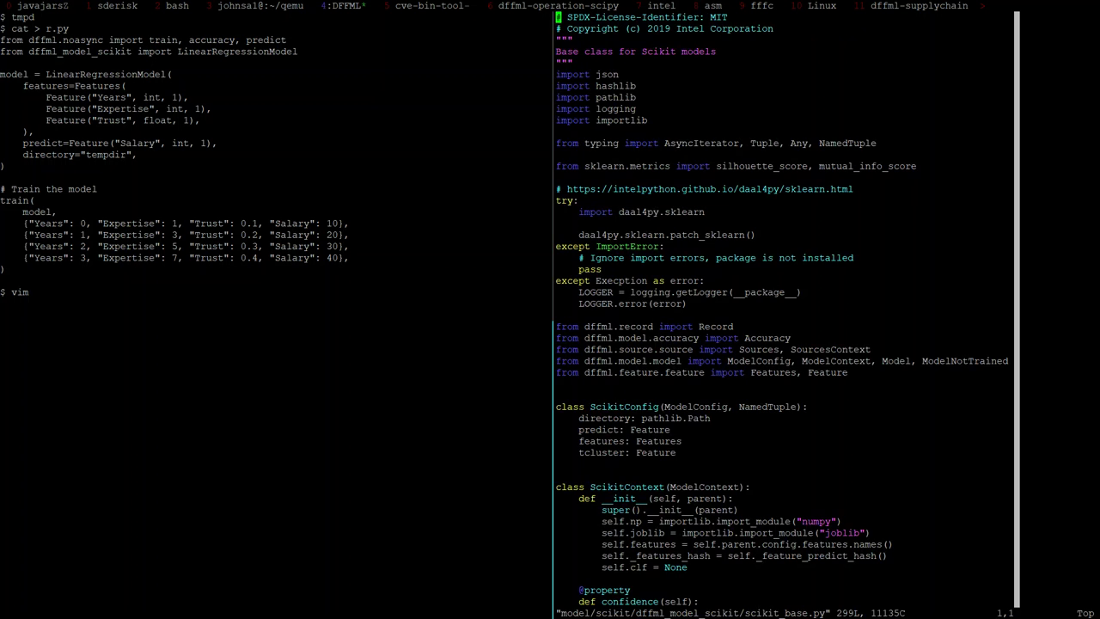
Step: Scroll scikit_base.py to the ScikitContext model fitting line
key(j)
key(j)
key(j)
key(j)
key(j)
key(j)
key(j)
key(j)
key(j)
key(j)
key(j)
key(j)
key(j)
key(j)
key(j)
key(j)
key(j)
key(j)
key(j)
key(j)
key(j)
key(j)
key(j)
key(j)
key(j)
key(j)
key(j)
key(j)
key(j)
key(j)
key(j)
key(j)
key(j)
key(j)
key(j)
key(j)
key(j)
key(j)
key(j)
key(j)
key(j)
key(j)
key(j)
key(j)
key(j)
key(j)
key(j)
key(j)
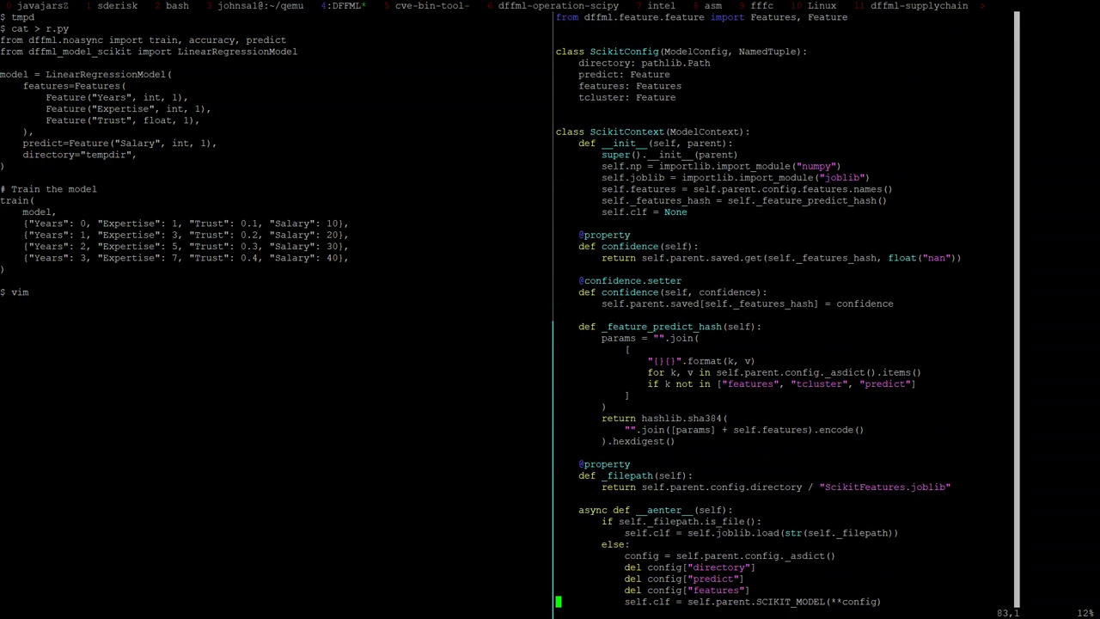
key(j)
key(j)
key(j)
key(j)
key(j)
key(j)
key(j)
key(j)
key(j)
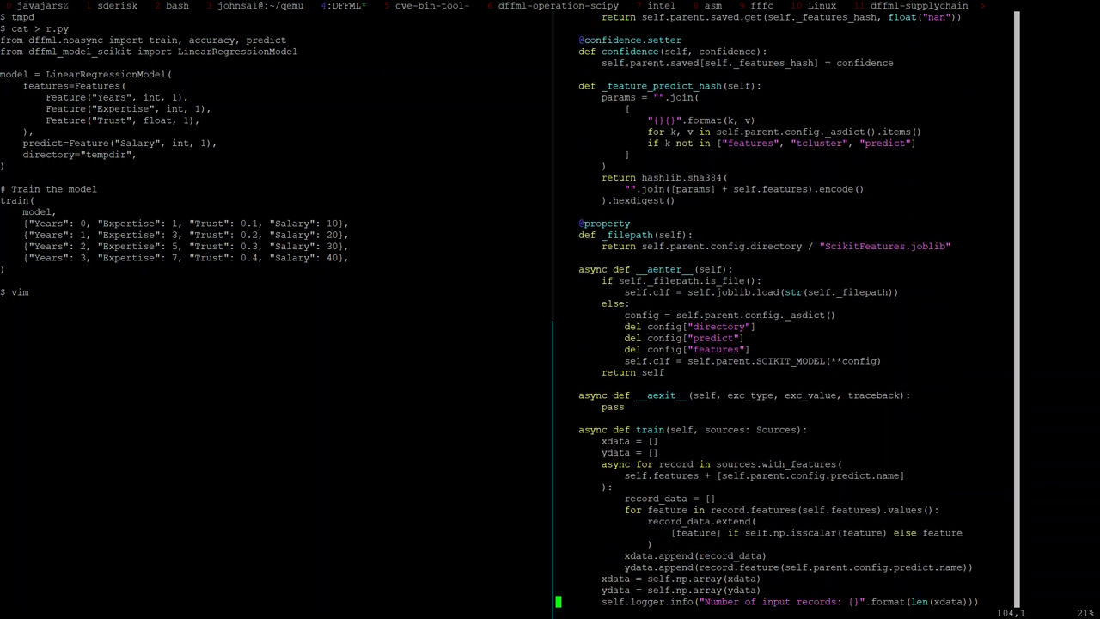
key(ctrl+b)
Step: Open r.py in the left pane and start a print(model.clf.coef line, checking the LinearRegression reference
key(Left)
text(vim r.py)
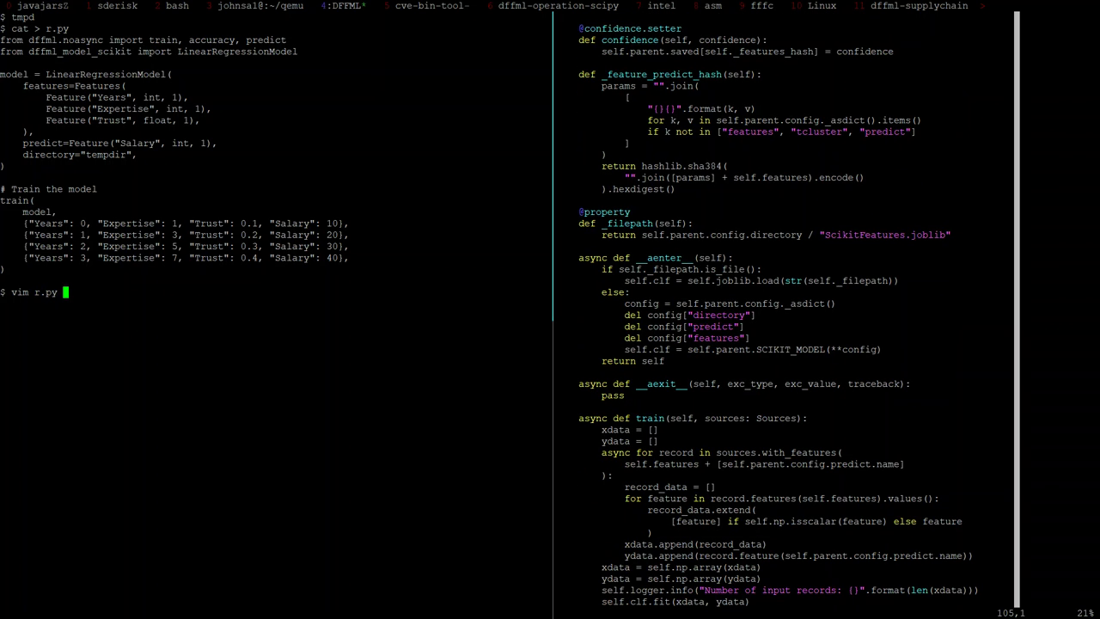
key(Return)
key(o)
key(Return)
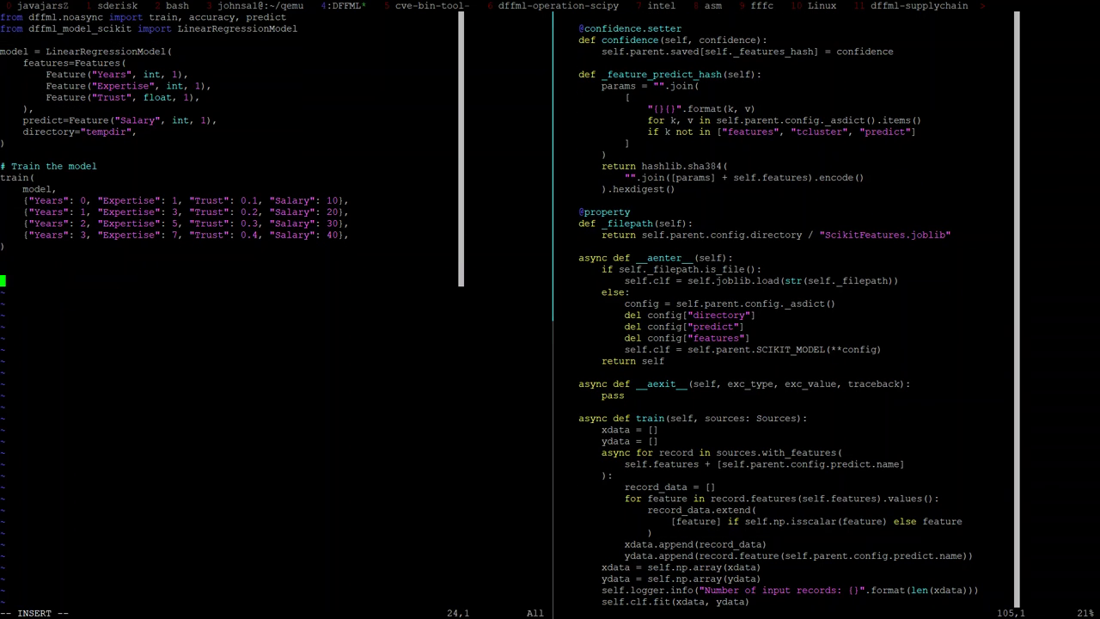
text(print(model.clf.coef_))
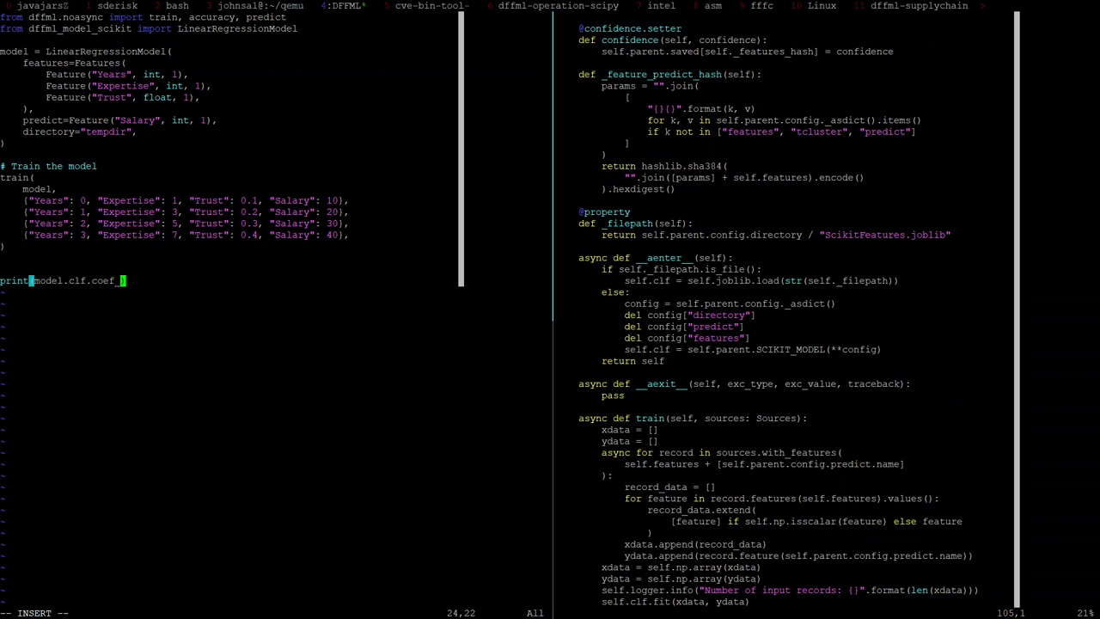
key(alt+Tab)
click(616, 9)
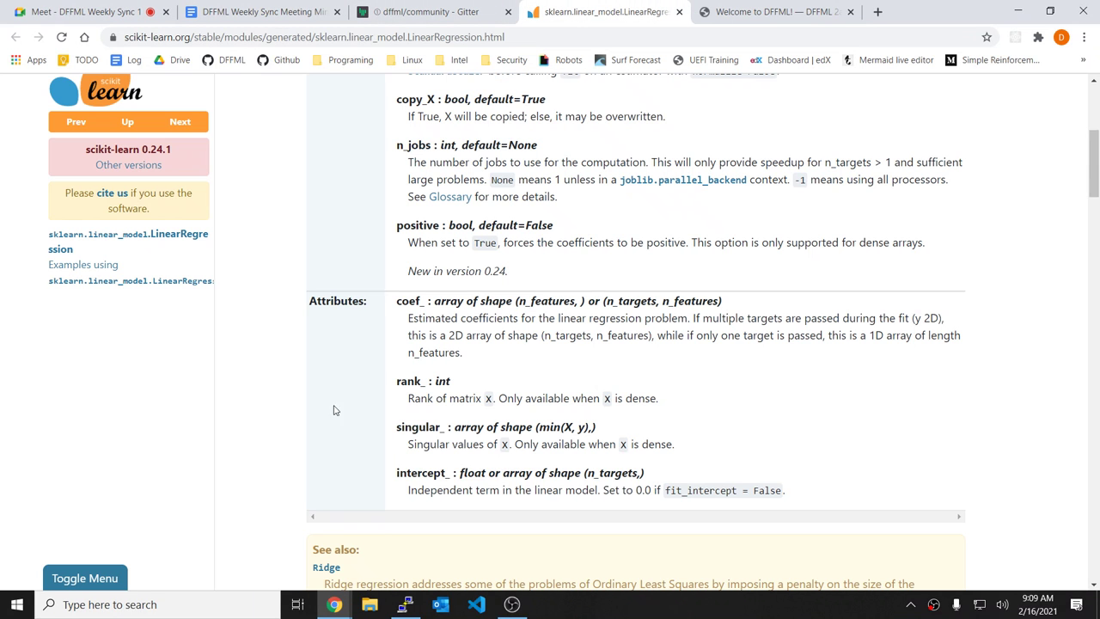
key(alt+Tab)
Step: Complete print("model.clf.coef_", model.clf.coef_), save r.py and run it with python
key(k)
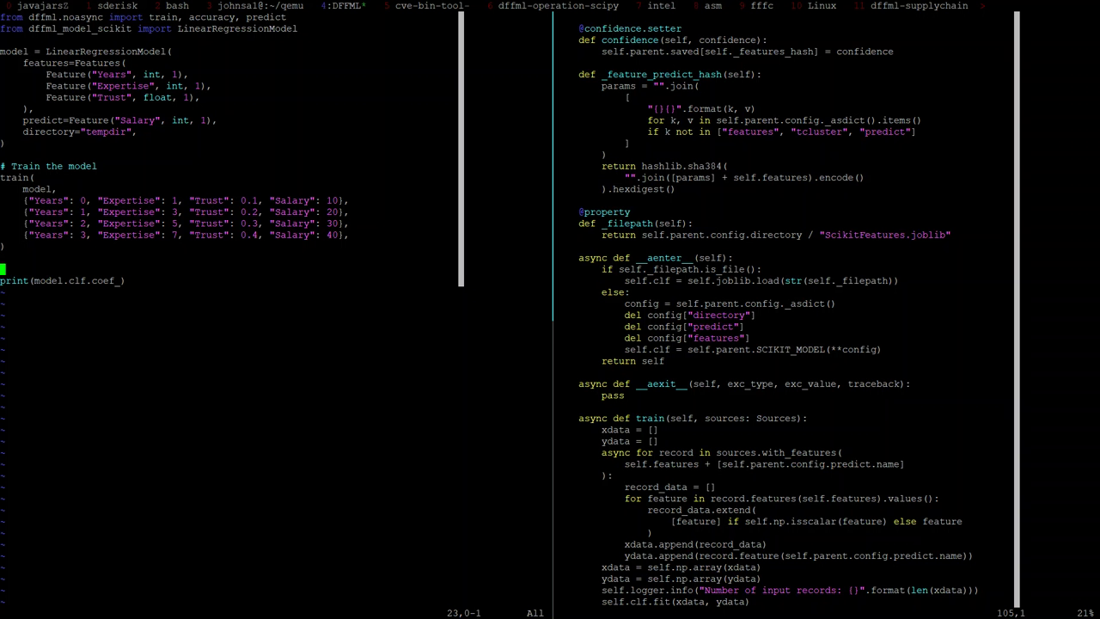
key(j)
key(k)
key(d)
key(d)
key(w)
key(w)
key(w)
key(w)
key(w)
key(w)
key(v)
key(b)
key(b)
key(b)
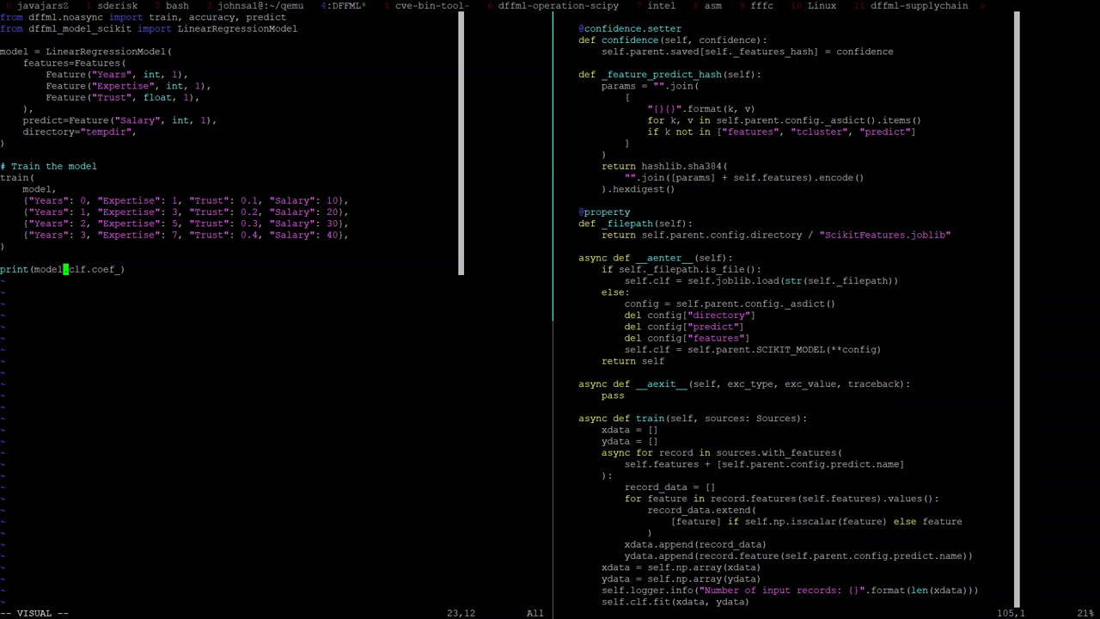
key(b)
key(Escape)
text(int("",)
key(Escape)
key(h)
key(h)
key(h)
text(p)
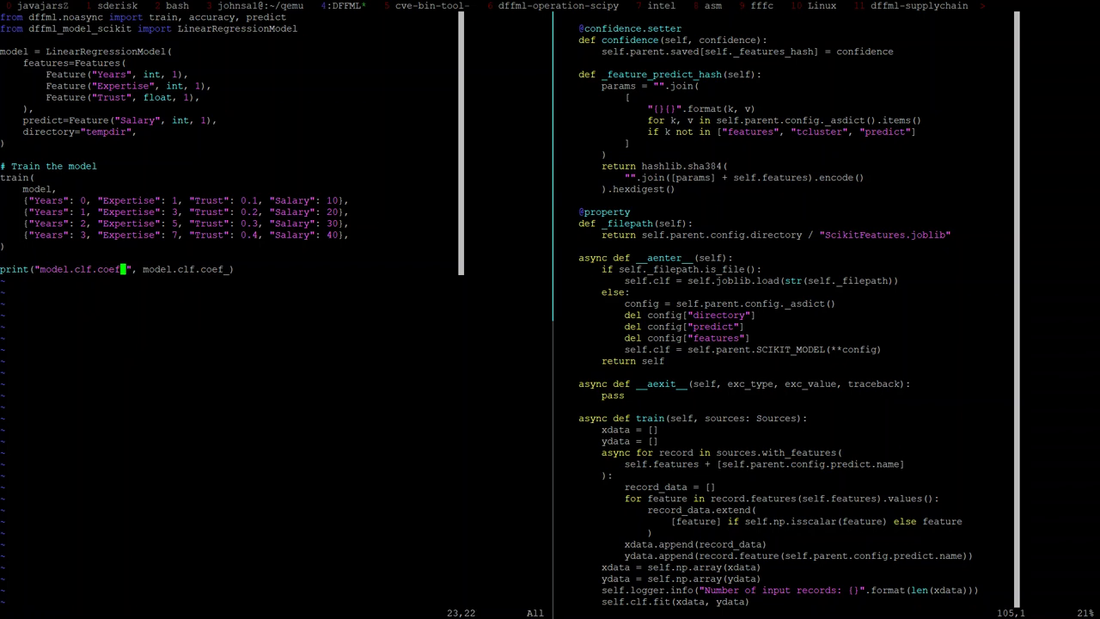
text(:wq)
key(Return)
text(python !$)
key(Return)
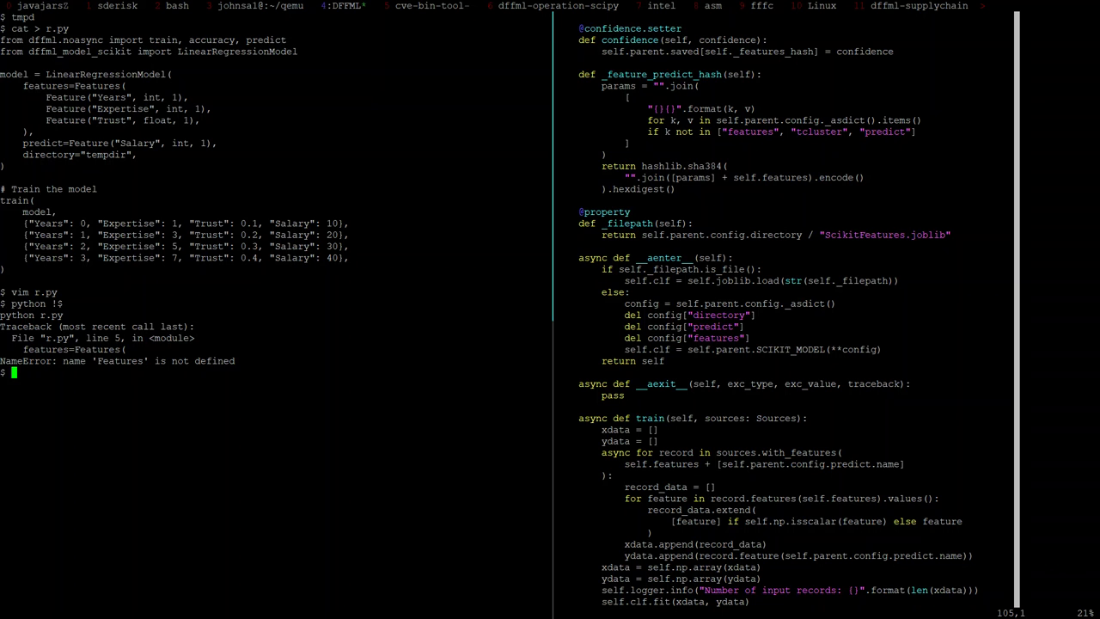
Step: Reopen r.py in vim after the NameError
key(Up)
key(Up)
key(Return)
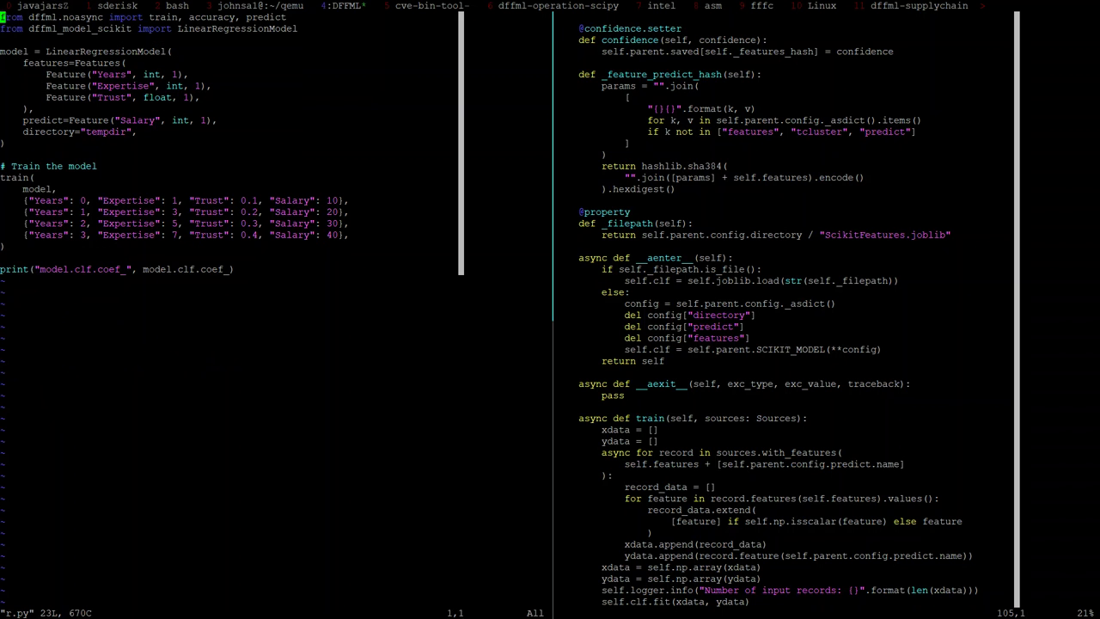
key(j)
key(j)
key(k)
key(k)
key(j)
key(j)
key(j)
key(k)
key(k)
key(k)
Step: Copy the 'from dffml import Features, Feature' line from the DFFML docs example
key(alt+Tab)
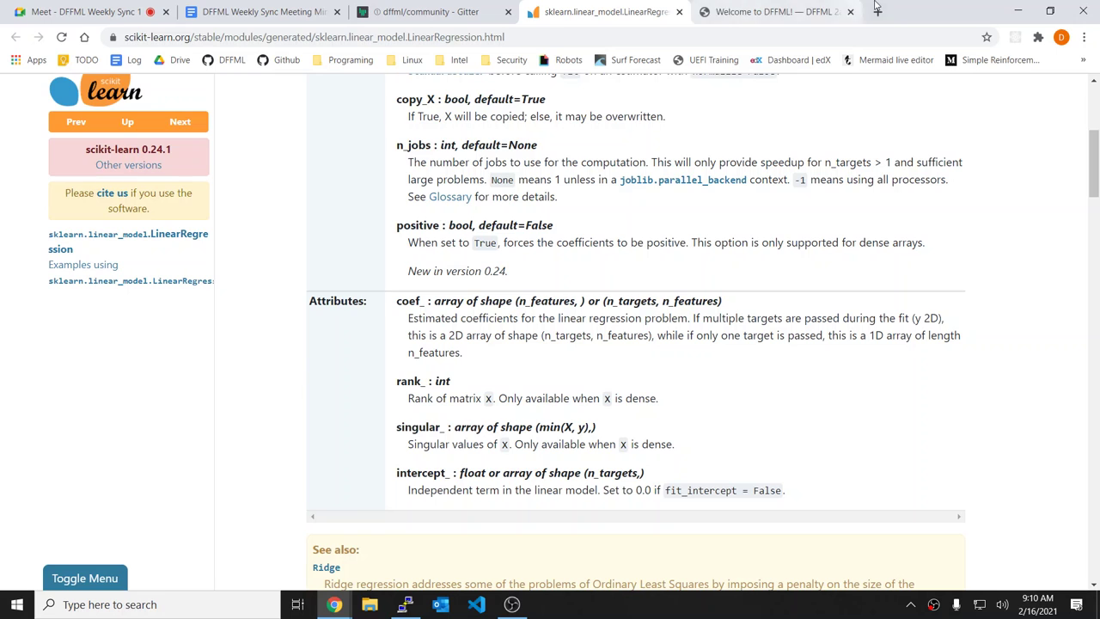
click(877, 11)
click(724, 10)
click(474, 150)
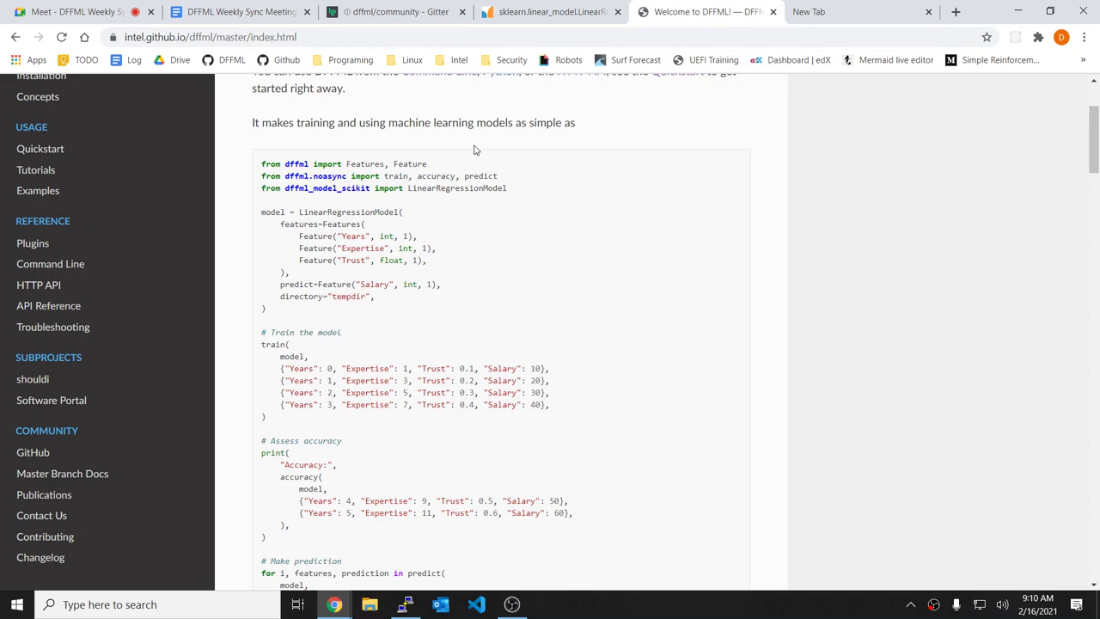
drag(443, 143, 262, 138)
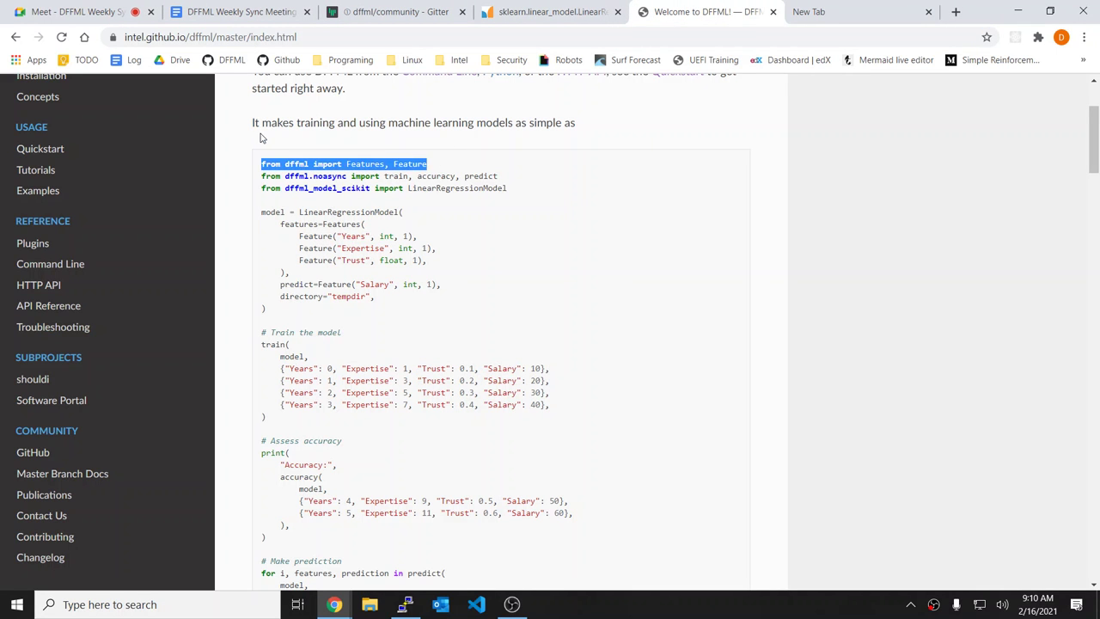
key(alt+Tab)
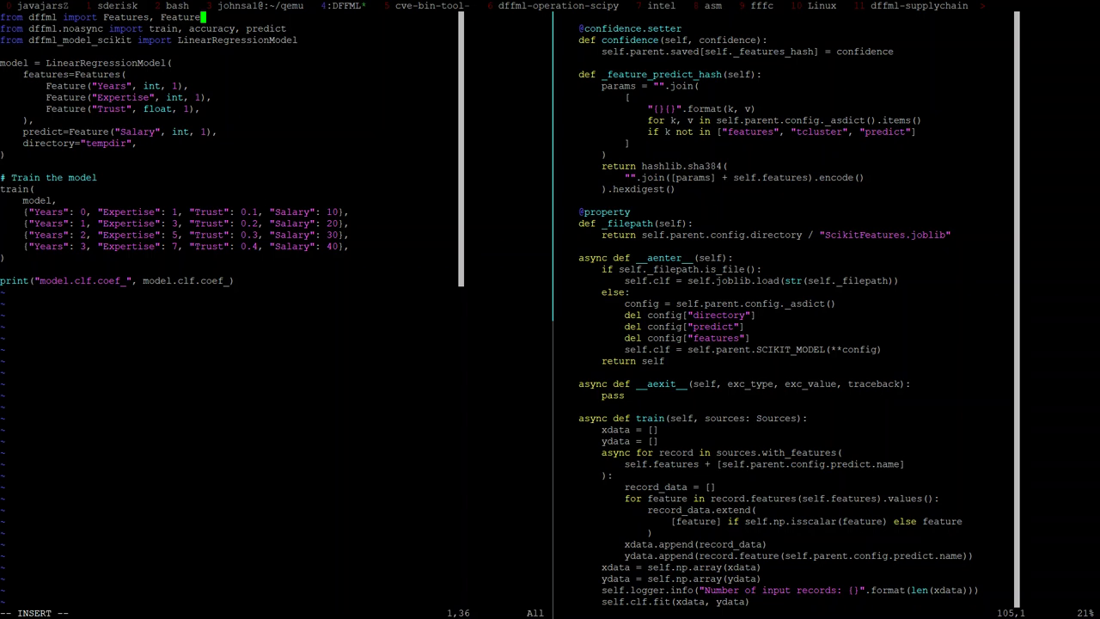
Step: Save r.py, quit vim and rerun the script from the shell
key(Escape)
text(:wq)
key(Return)
key(Up)
key(Up)
key(Return)
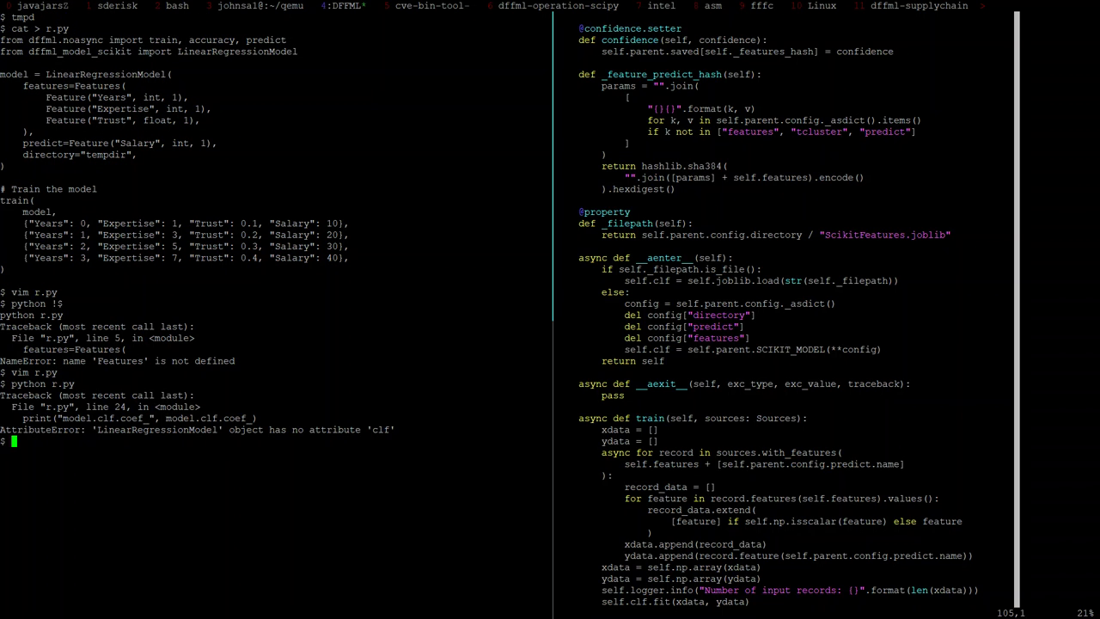
Step: Glance at the scikit_base.py pane, then reopen r.py in vim from the shell history
key(ctrl+b)
key(Right)
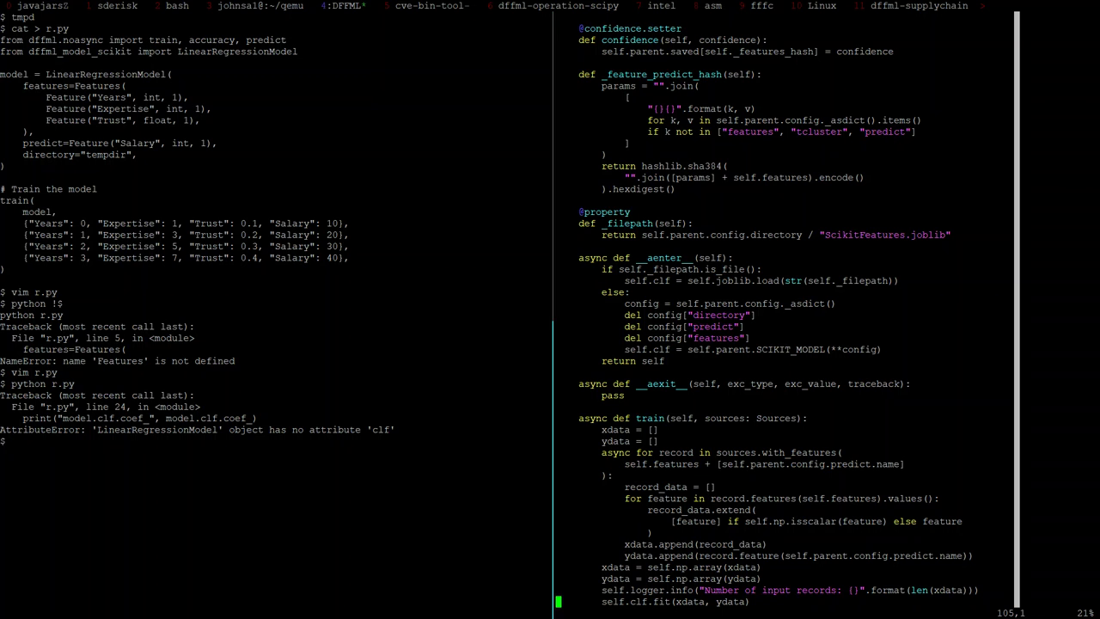
key(Up)
key(ctrl+b)
key(Left)
key(Up)
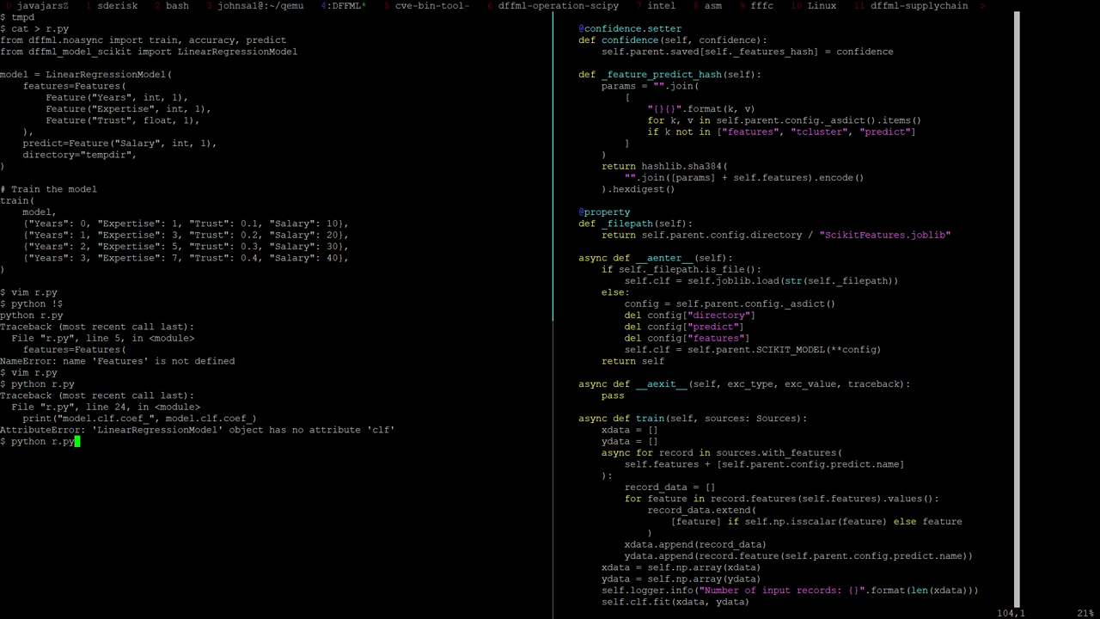
key(Up)
key(Return)
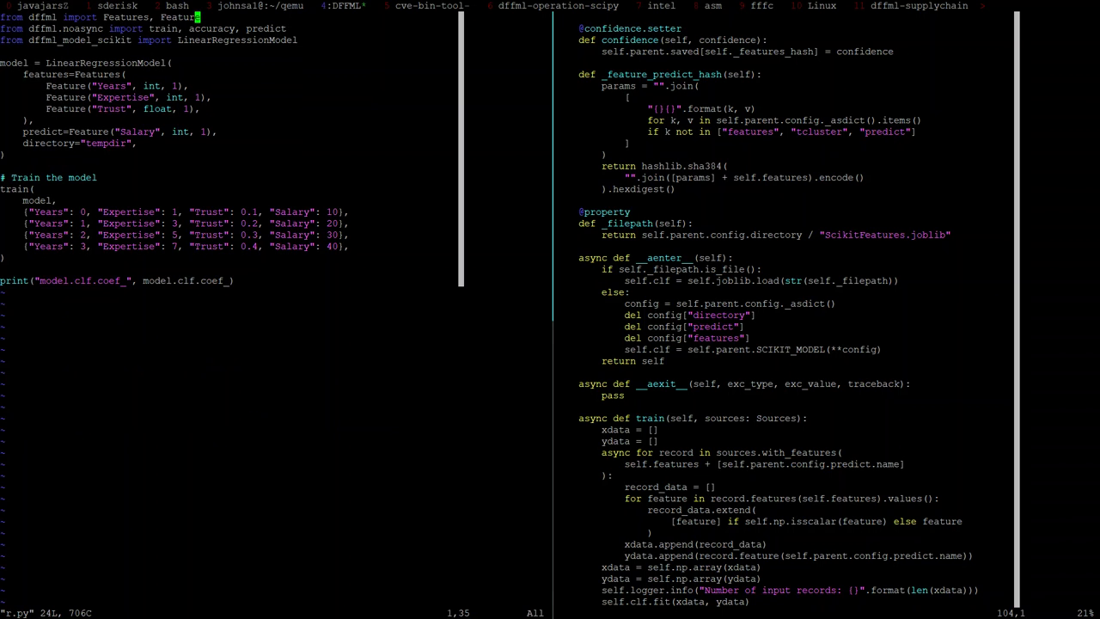
Step: Read through scikit_base.py's SciKit context, train fitting code and predict method
key(ctrl+b)
key(Right)
key(j)
key(j)
key(j)
key(j)
key(j)
key(j)
key(j)
key(j)
key(j)
key(j)
key(j)
key(j)
key(j)
key(j)
key(j)
key(j)
key(j)
key(j)
key(j)
key(j)
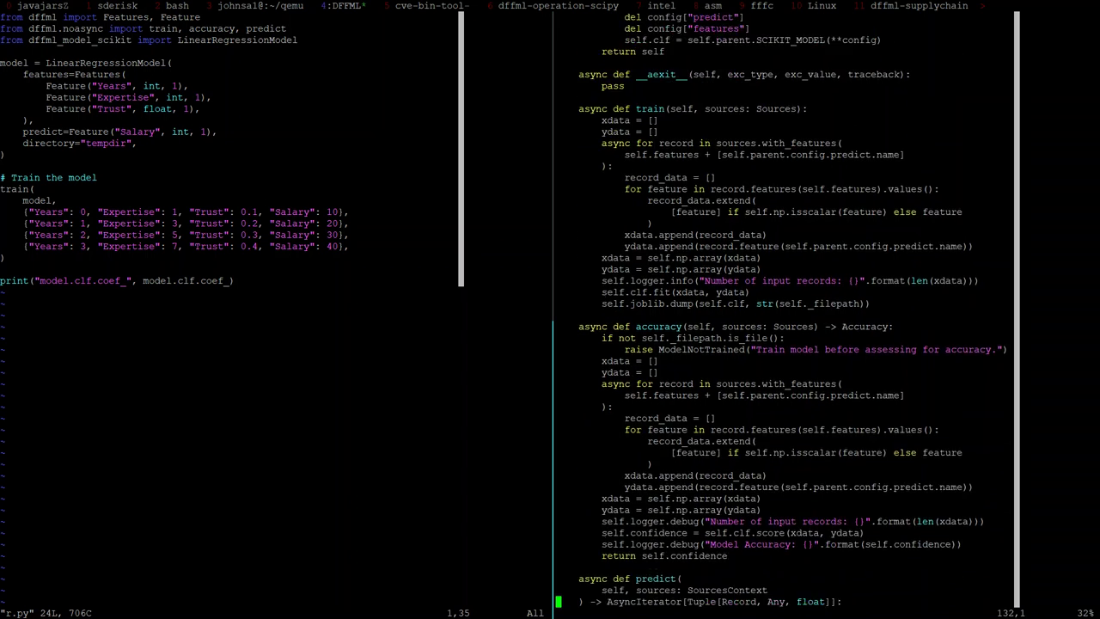
key(j)
key(ctrl+b)
key(ctrl+b)
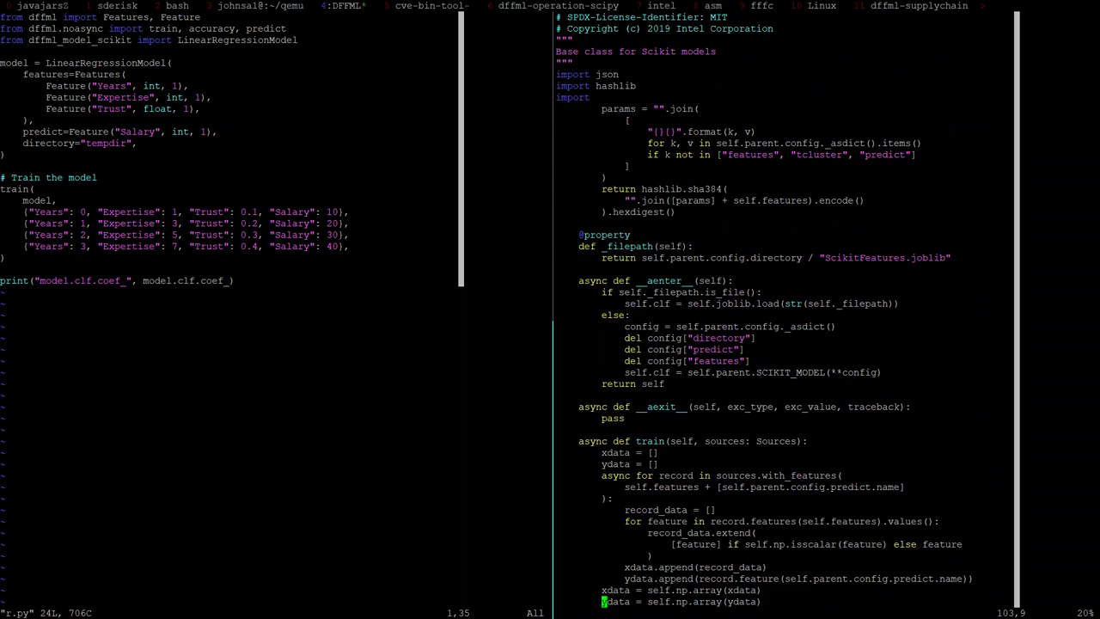
key(j)
key(j)
key(j)
key(j)
key(j)
key(j)
key(j)
key(j)
key(j)
key(j)
key(j)
key(j)
key(j)
key(j)
key(j)
key(j)
key(j)
key(j)
key(j)
key(j)
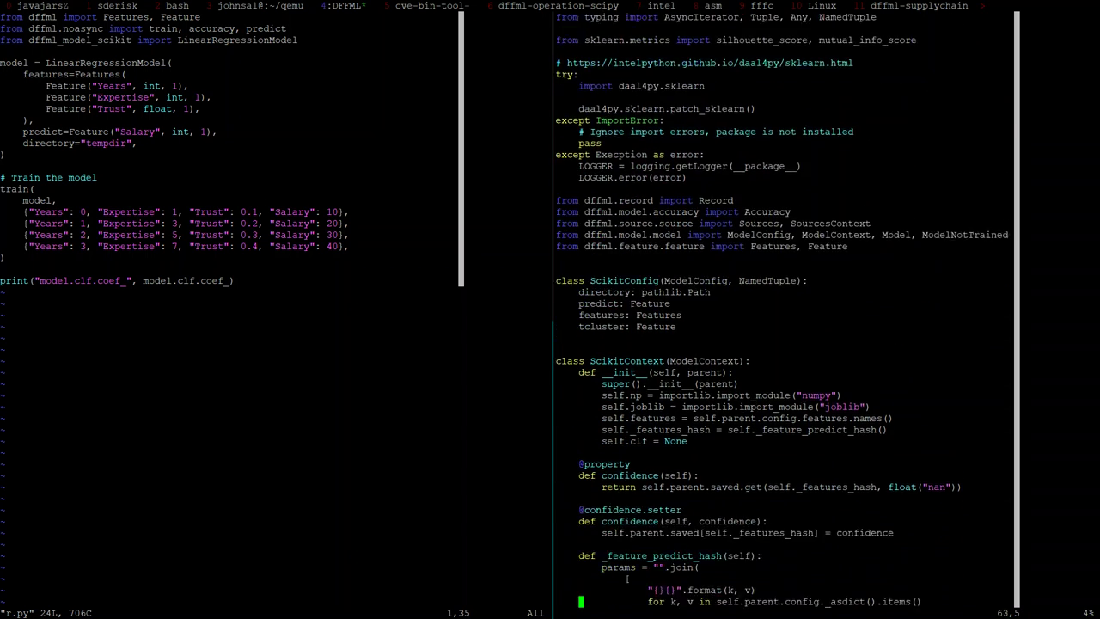
key(k)
key(k)
key(k)
key(k)
key(k)
key(k)
key(k)
key(k)
key(k)
key(k)
key(k)
key(k)
key(k)
key(k)
key(k)
key(k)
key(k)
key(k)
key(k)
key(k)
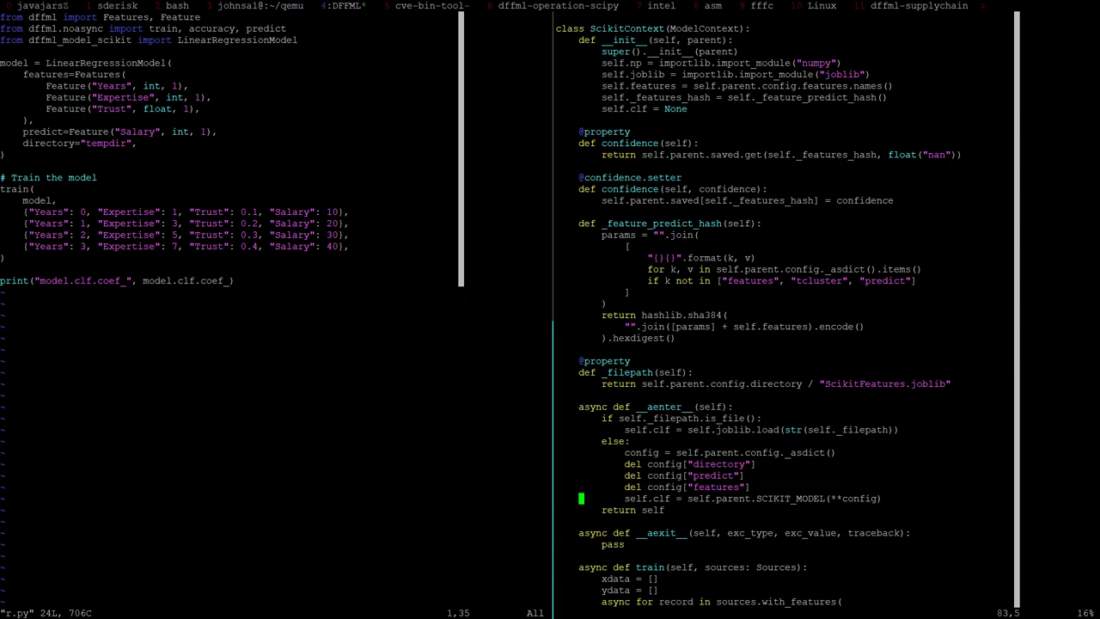
key(k)
key(k)
key(k)
key(k)
key(k)
key(k)
key(k)
key(k)
key(k)
key(k)
key(k)
key(k)
key(k)
key(k)
key(k)
key(k)
key(k)
key(k)
key(k)
key(k)
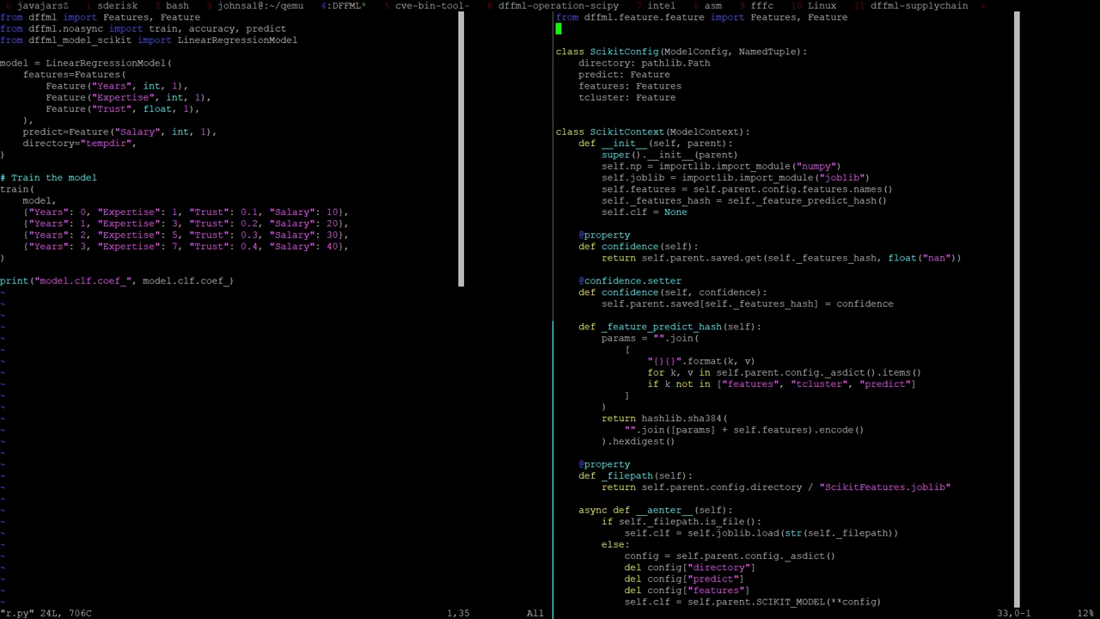
key(j)
key(j)
key(j)
key(j)
key(j)
key(j)
key(j)
key(j)
key(j)
key(j)
key(j)
key(j)
key(j)
key(j)
key(j)
key(j)
key(j)
key(j)
key(j)
key(j)
key(j)
key(j)
key(j)
key(j)
key(j)
key(j)
key(j)
key(j)
key(j)
key(j)
key(j)
key(j)
key(j)
key(j)
key(j)
key(j)
key(j)
key(j)
key(j)
key(j)
key(j)
key(j)
key(j)
key(j)
key(j)
key(j)
key(j)
key(j)
key(j)
key(j)
key(j)
key(j)
key(j)
key(j)
key(j)
key(j)
key(j)
key(j)
key(j)
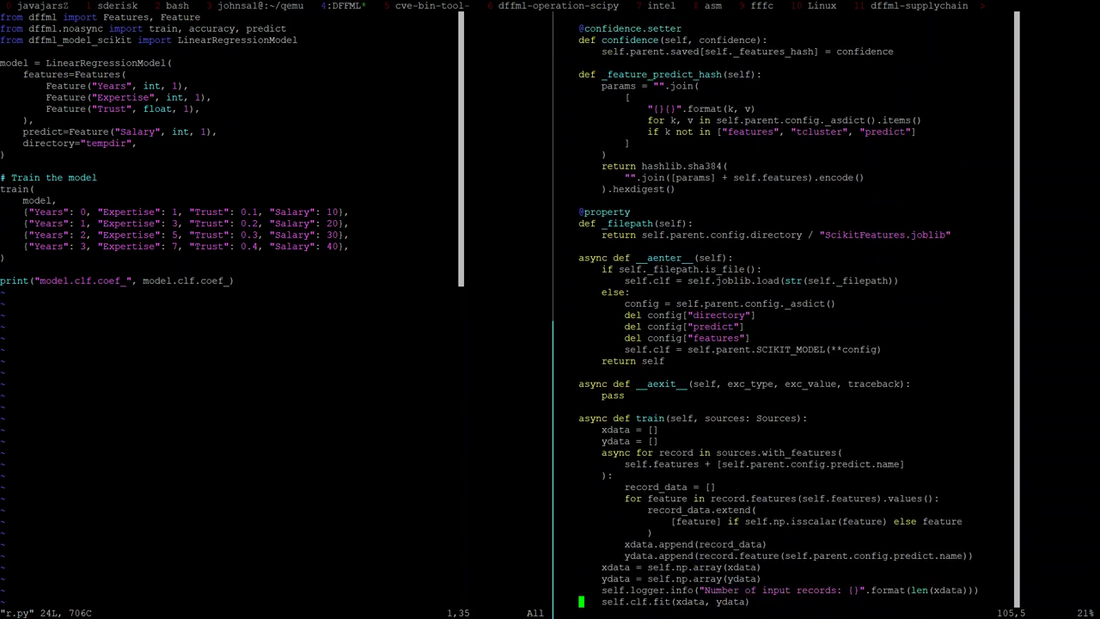
key(j)
key(j)
key(j)
key(j)
key(j)
key(j)
key(j)
key(j)
key(j)
key(j)
key(j)
key(j)
key(j)
key(j)
key(j)
key(j)
key(j)
key(j)
key(j)
key(j)
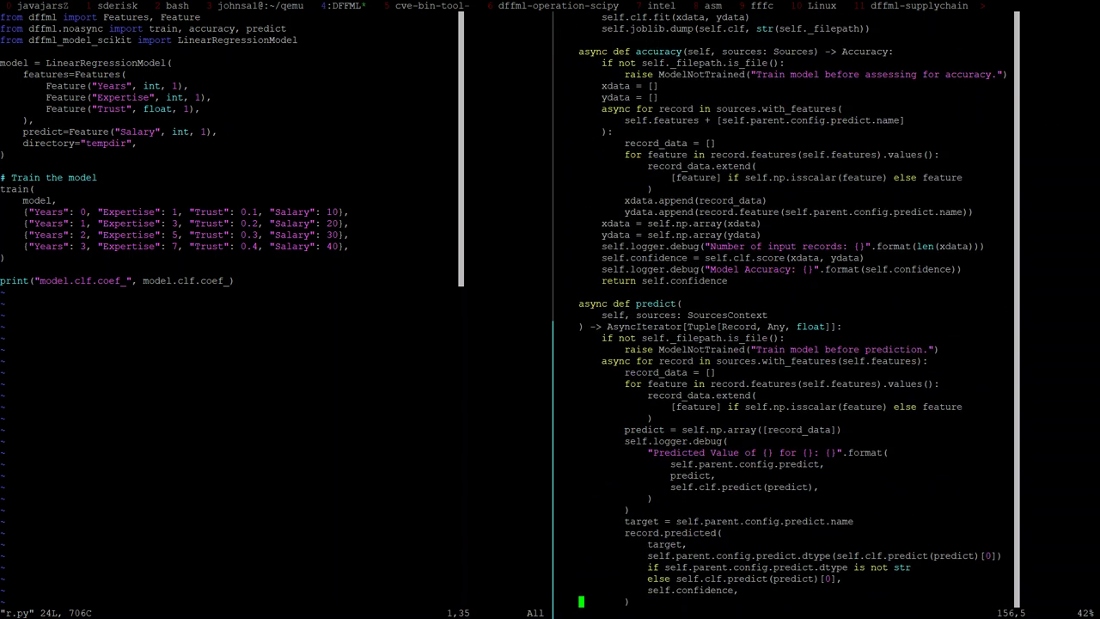
key(ctrl+w)
Step: Back in r.py, open new blank lines below the final print call
key(h)
key(G)
key(o)
key(Return)
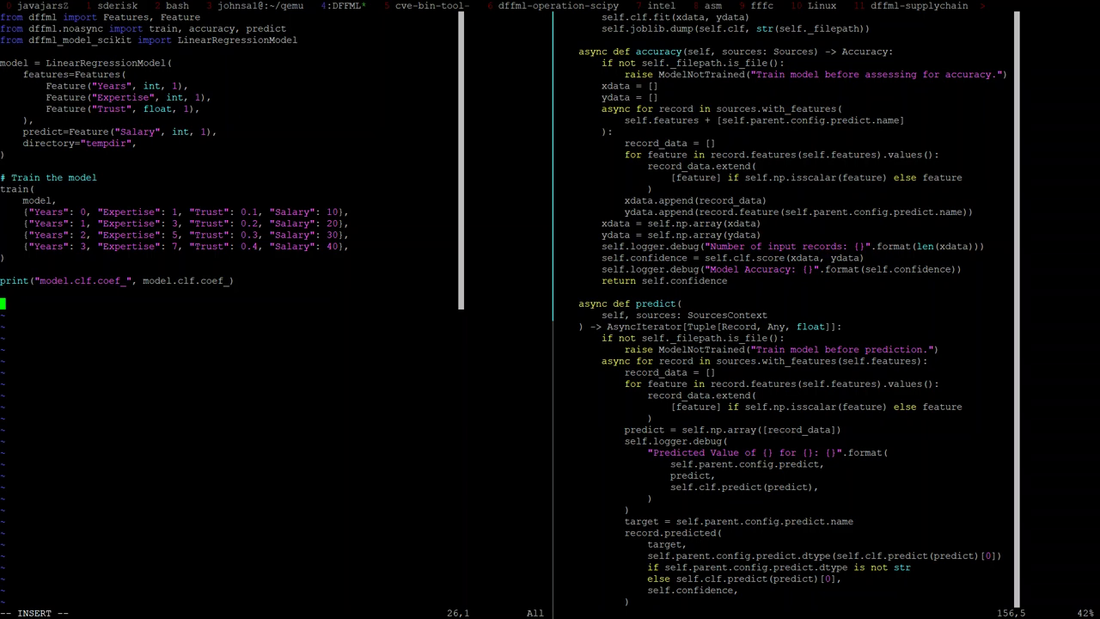
Step: Add an async def main(): function header with blank lines below it
text(async)
text(def main():)
key(Escape)
key(a)
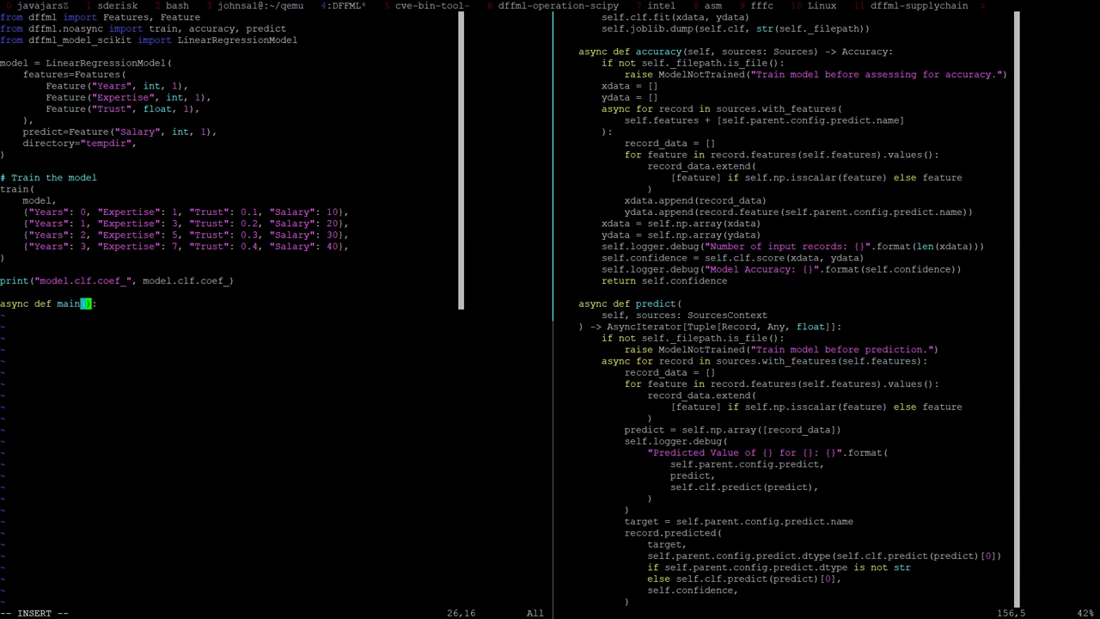
key(Escape)
key(a)
key(Escape)
key(a)
key(Escape)
key(o)
key(Return)
key(BackSpace)
Step: Add a top-level if __name__ == "__main__": guard calling asyncio.run(main())
text(if __main__)
key(Escape)
key(h)
key(h)
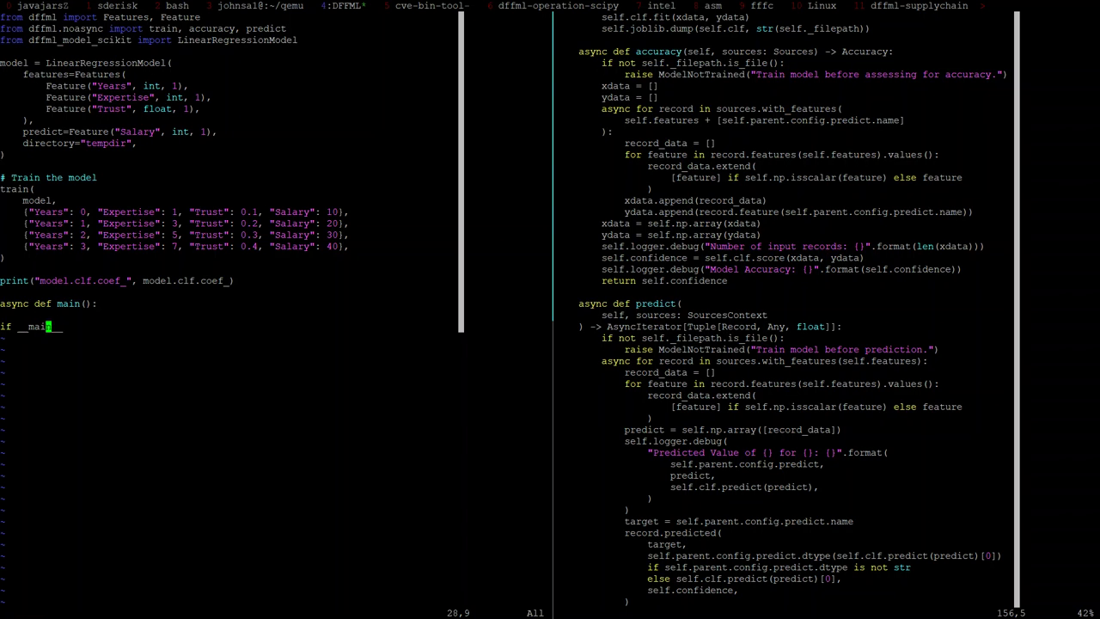
key(h)
key(h)
key(h)
text(Rname)
key(Escape)
text(kjA == ")
text(__main__)
key(Escape)
text(A:)
key(Return)
text(asyncio)
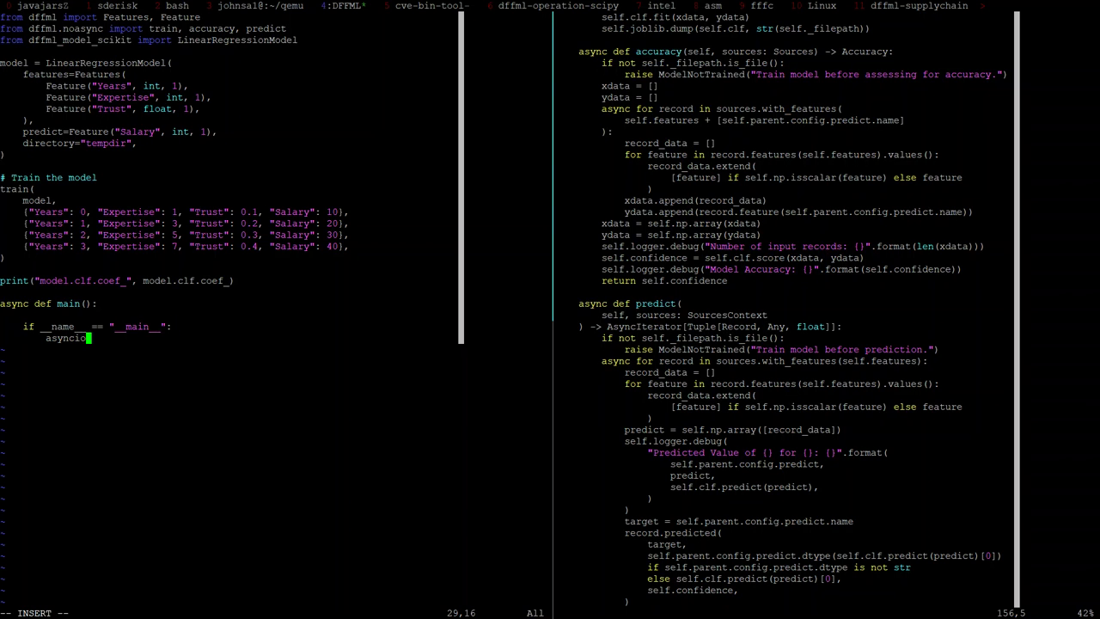
text(.run(main()))
key(Escape)
key(shift+v)
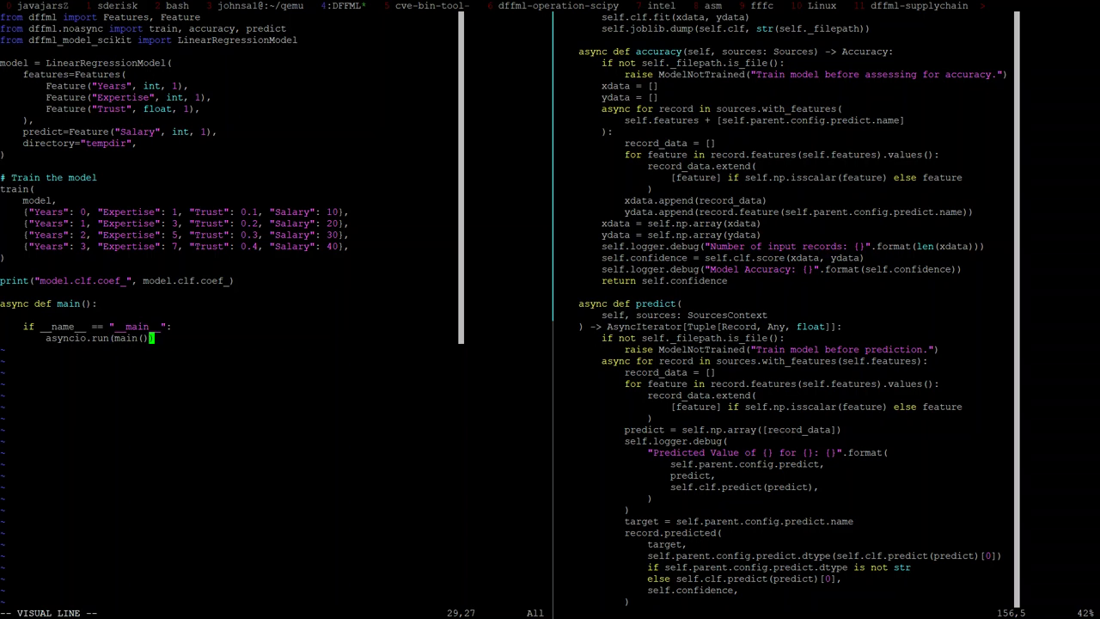
key(k)
key(less)
Step: Inside main, add an 'async with model:' line
key(k)
key(k)
key(o)
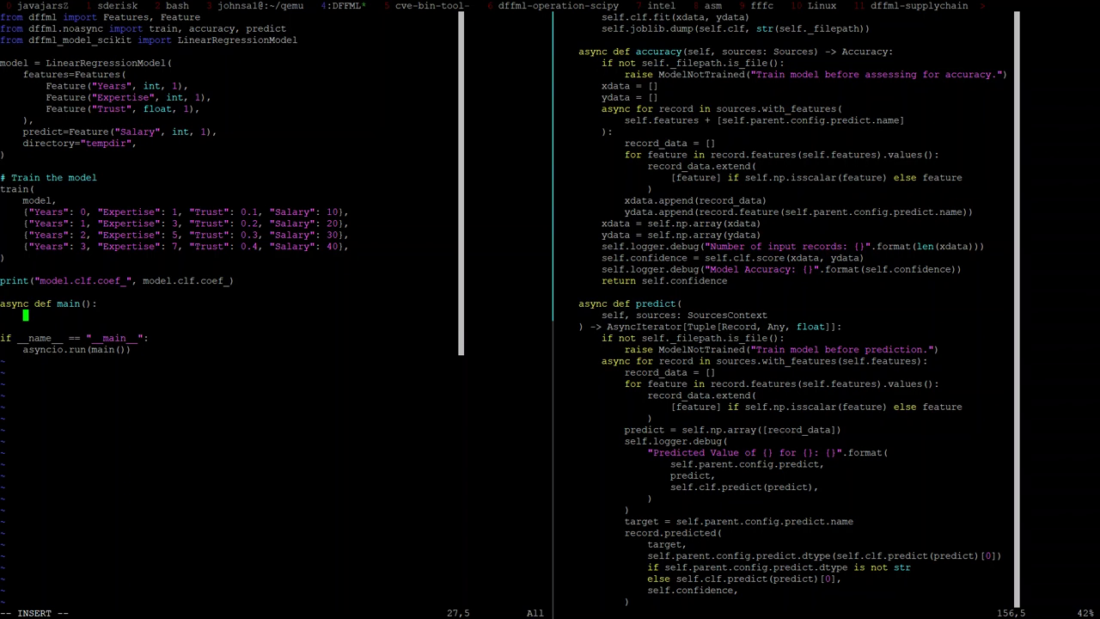
key(Escape)
text(uo)
text(async )
text(m)
text(odel())
key(BackSpace)
key(BackSpace)
key(ctrl+Left)
text(with)
key(Escape)
key(shift+a)
text(as model)
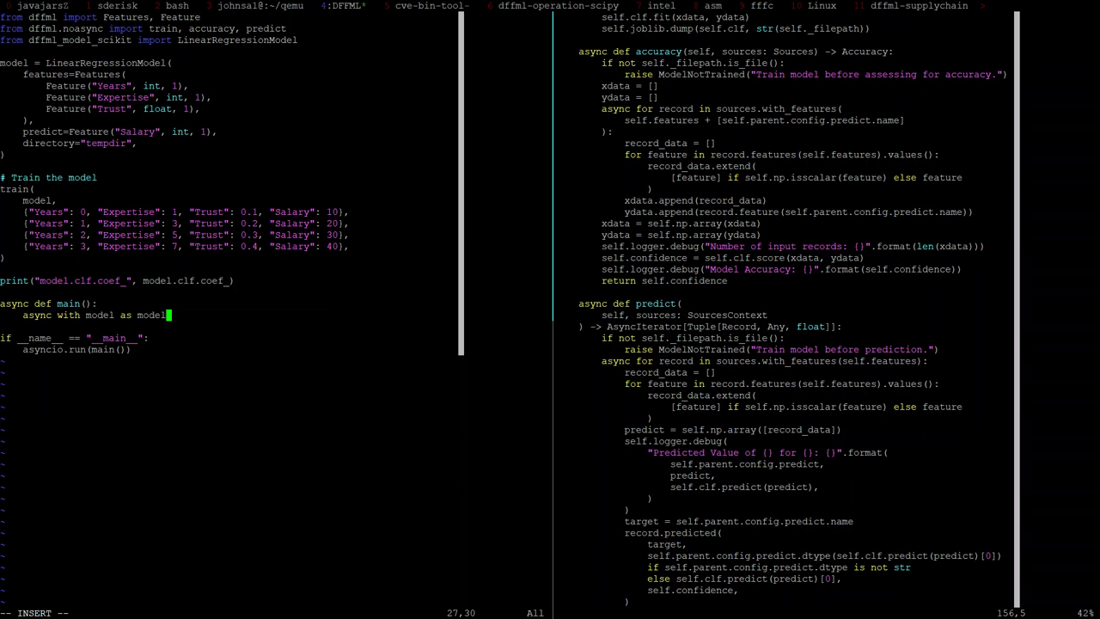
text(;)
key(Escape)
key(v)
key(b)
key(b)
key(h)
key(dollar)
text(c:)
key(Return)
Step: Nest 'async with model() as mctx:' and add the comment '# Load model from disk if it exists'
text(async with mo)
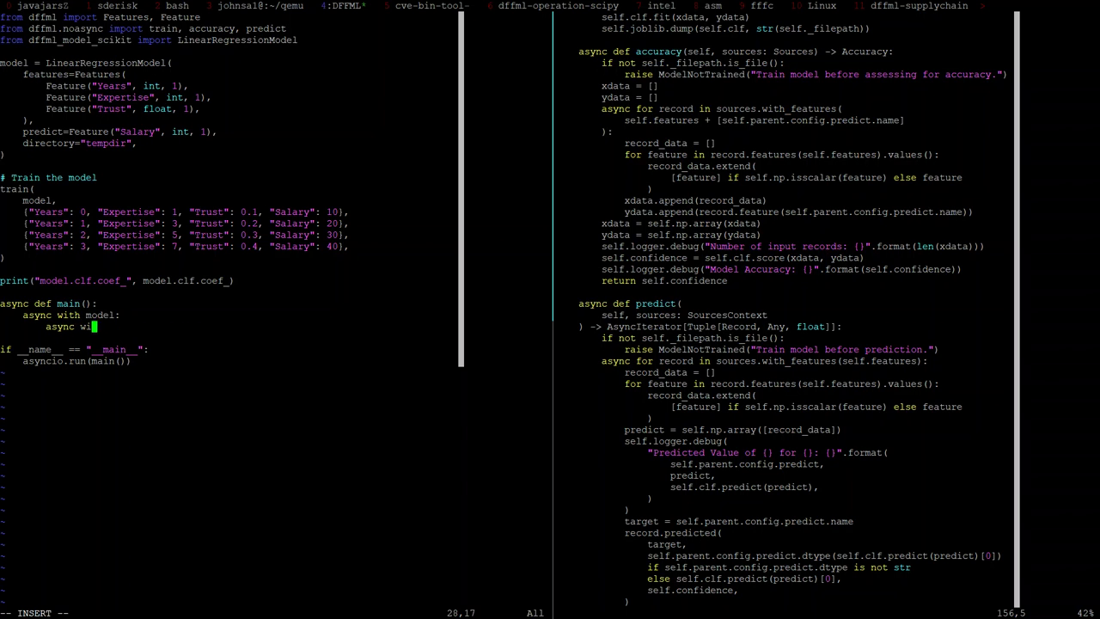
text(del()as)
key(BackSpace)
key(BackSpace)
text(as mo)
text(tx:)
key(Escape)
text(k)
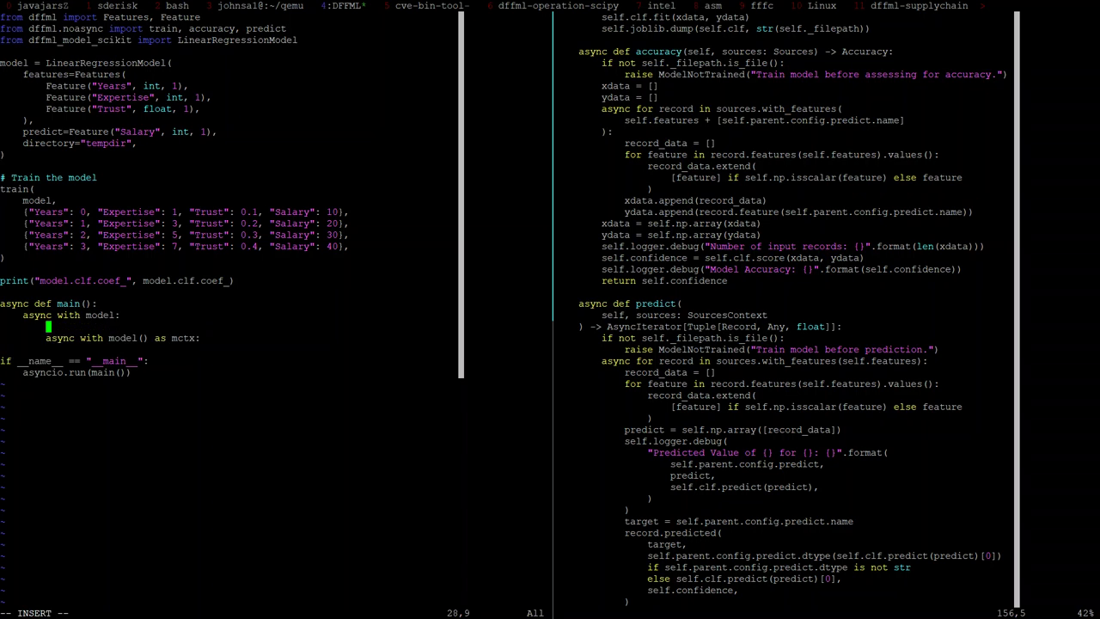
text(ko# L)
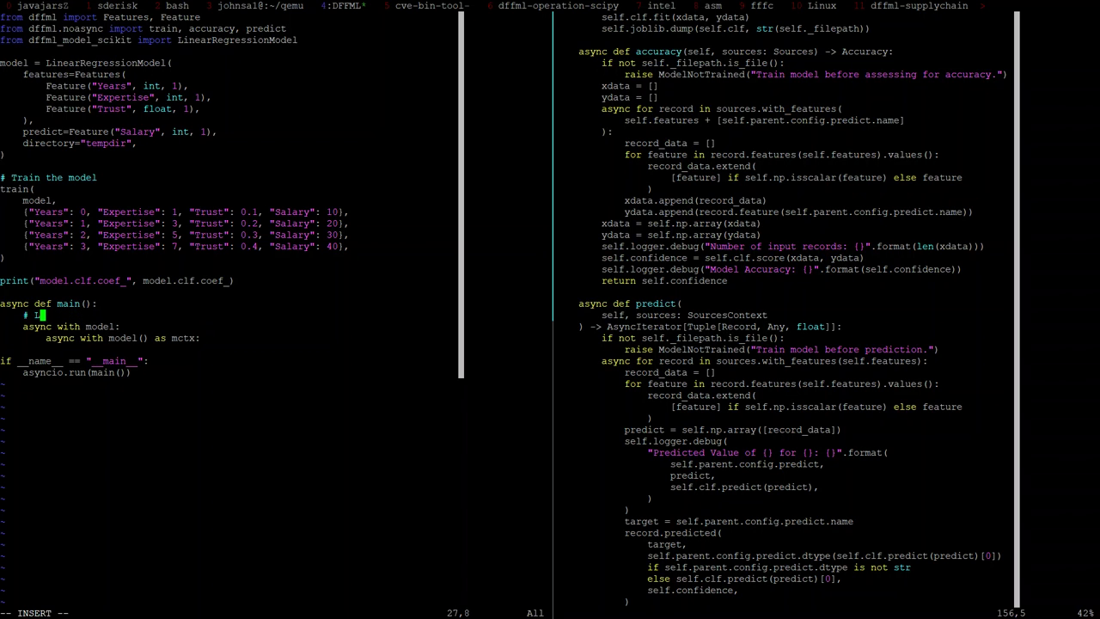
text(oad model from disk if it exists)
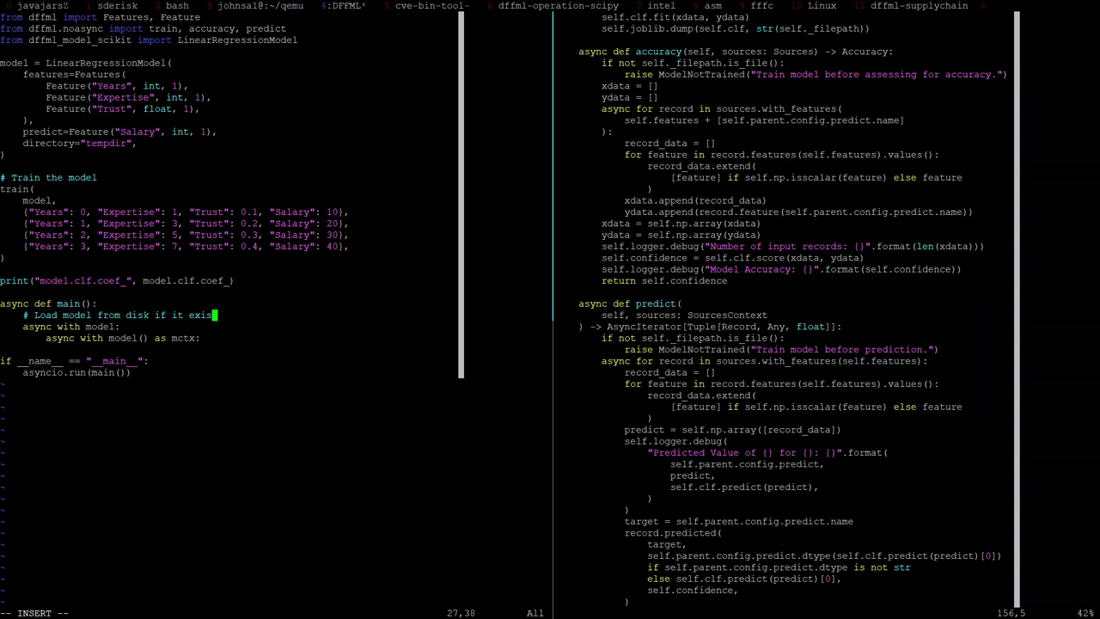
Step: Select and cut the training code block
key(Escape)
key(k)
key(k)
key(V)
key(k)
key(k)
key({)
Step: Paste the training code under main and indent the train call into it
key(d)
key(j)
key(p)
key(d)
key(d)
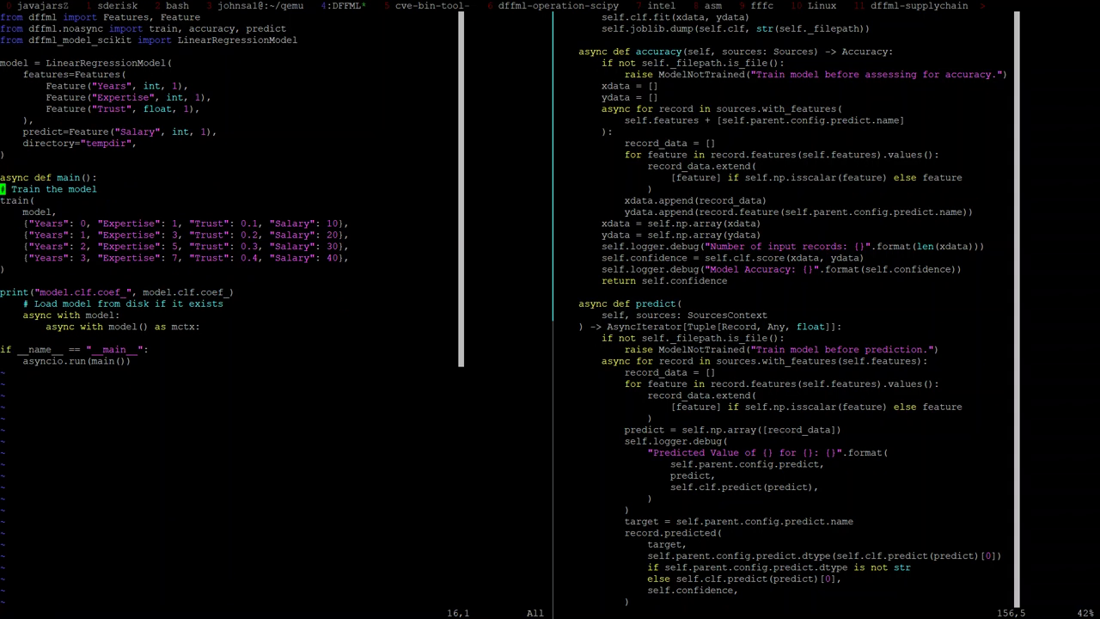
key(V)
key(j)
key(j)
key(j)
key(j)
key(j)
key(j)
key(j)
key(greater)
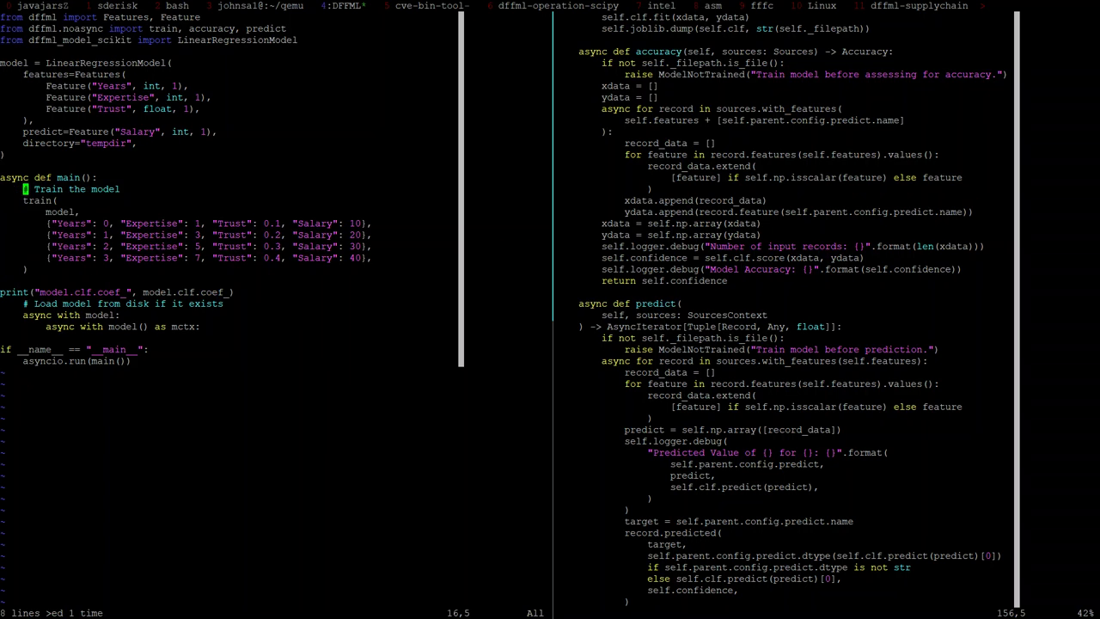
key(j)
Step: Move the print call below the mctx block and indent it inside
key(j)
key(j)
key(j)
key(j)
key(j)
key(j)
key(j)
key(j)
key(greater)
key(greater)
key(o)
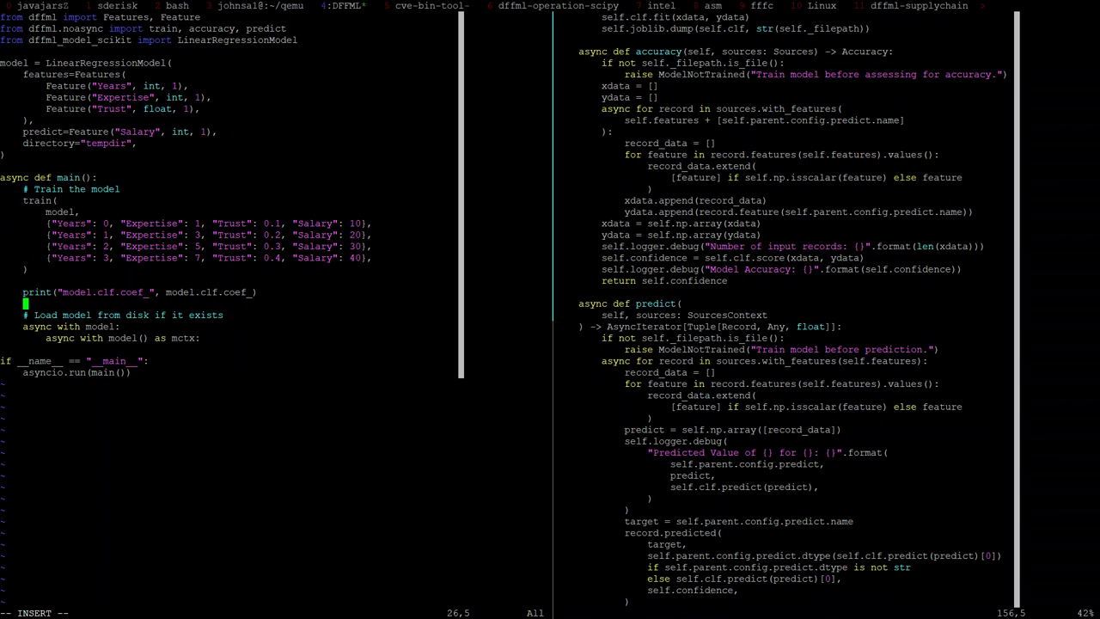
key(Escape)
key(k)
key(k)
key(k)
key(k)
key(k)
key(k)
key(k)
key(k)
key(k)
key(k)
key(k)
key(k)
key(j)
key(j)
key(j)
key(j)
key(j)
key(j)
key(j)
key(j)
key(j)
key(j)
key(j)
key(j)
key(j)
key(k)
key(V)
key(k)
key(d)
key(j)
key(j)
key(j)
key(p)
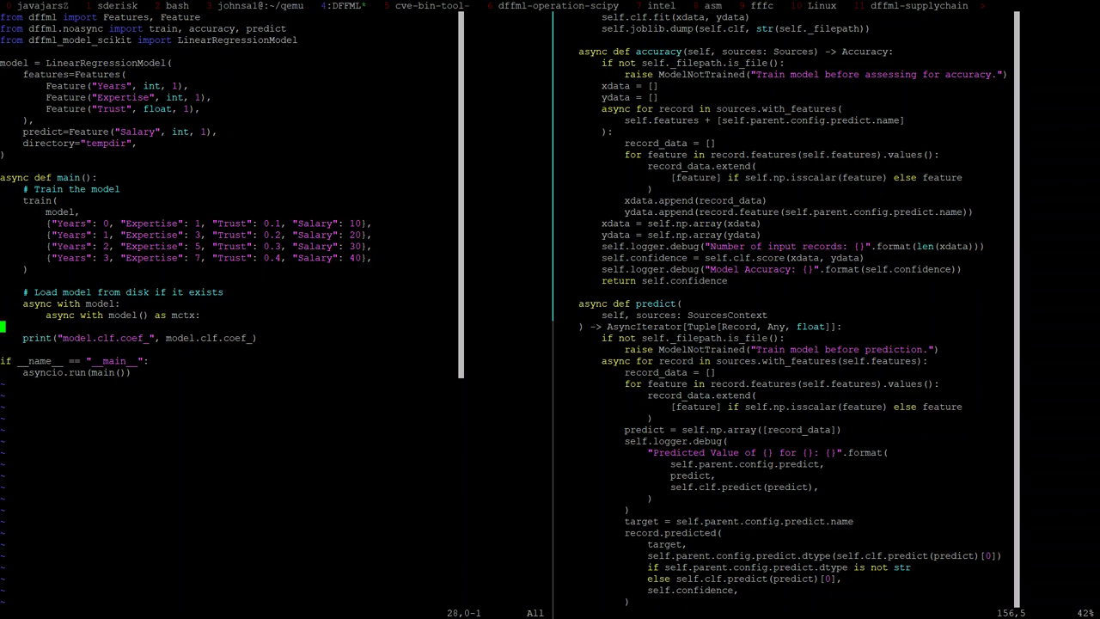
key(d)
key(d)
key(greater)
key(greater)
key(greater)
key(greater)
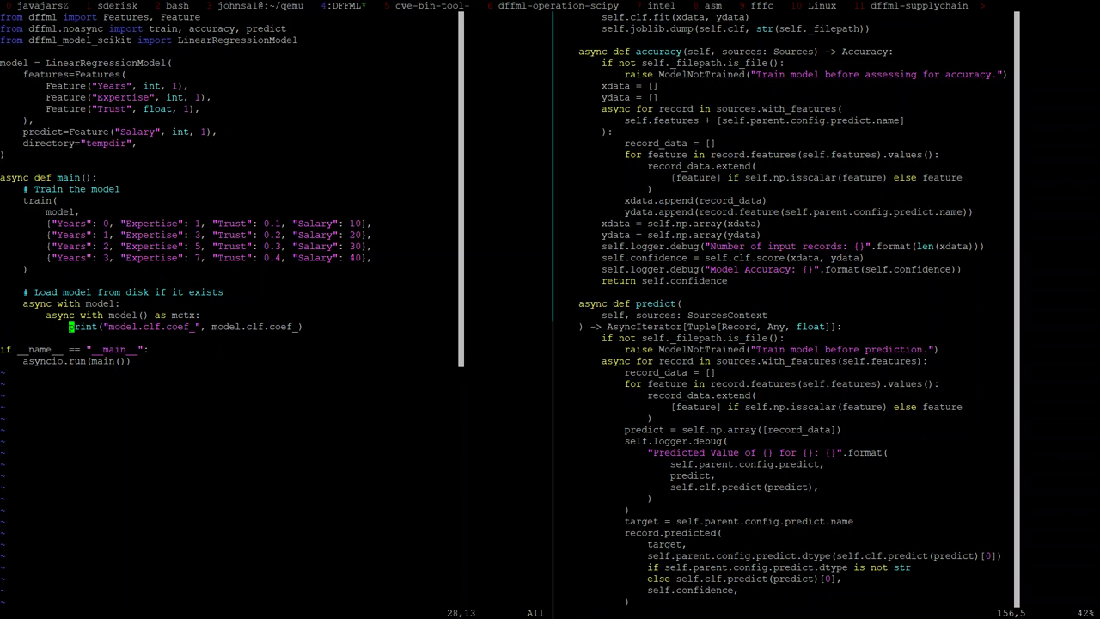
Step: Check the train call's opening and closing brackets
key(k)
key(k)
key(k)
key(k)
key(k)
key(k)
key(k)
key(k)
key(k)
key(k)
key(k)
key(j)
key(k)
key(j)
key(j)
key(j)
key(j)
key(j)
key(j)
key(j)
key(j)
key(k)
key(k)
key(k)
key(bracketleft)
key(parenleft)
key(percent)
Step: Rename model to mctx in both the print label and the printed clf.coef_ value
key(j)
key(j)
key(j)
key(j)
key(j)
key(w)
key(4)
key(f)
key(period)
key(b)
key(b)
key(b)
text(cwmctx)
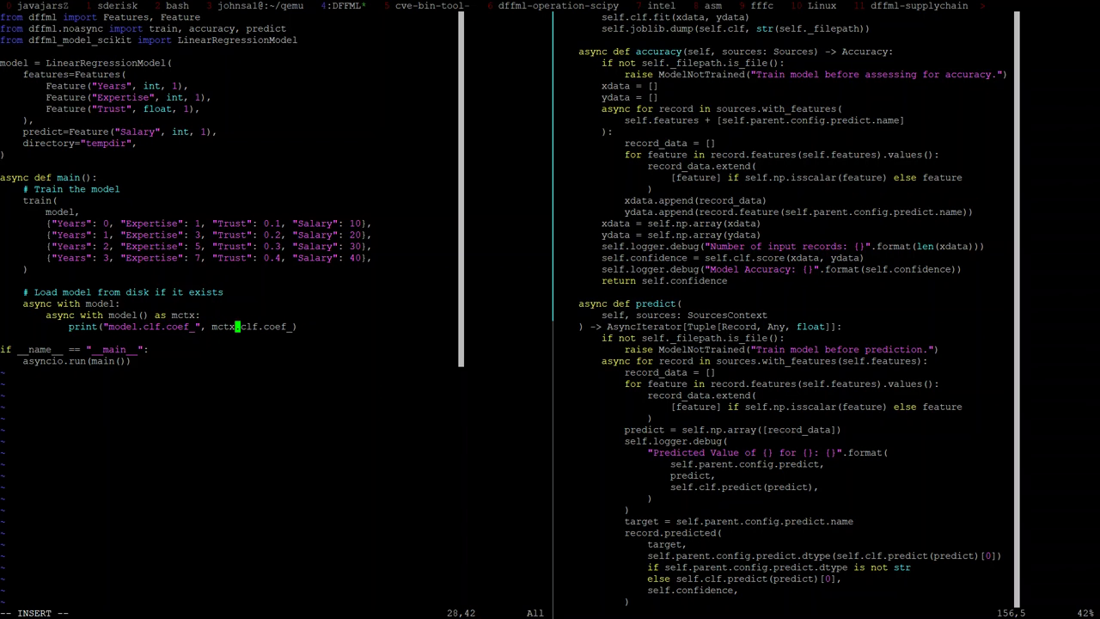
key(Escape)
key(b)
key(b)
key(b)
key(b)
key(b)
text(cwmctx)
key(Escape)
Step: Save r.py with :w and quit vim back to the shell
text(:w)
key(Return)
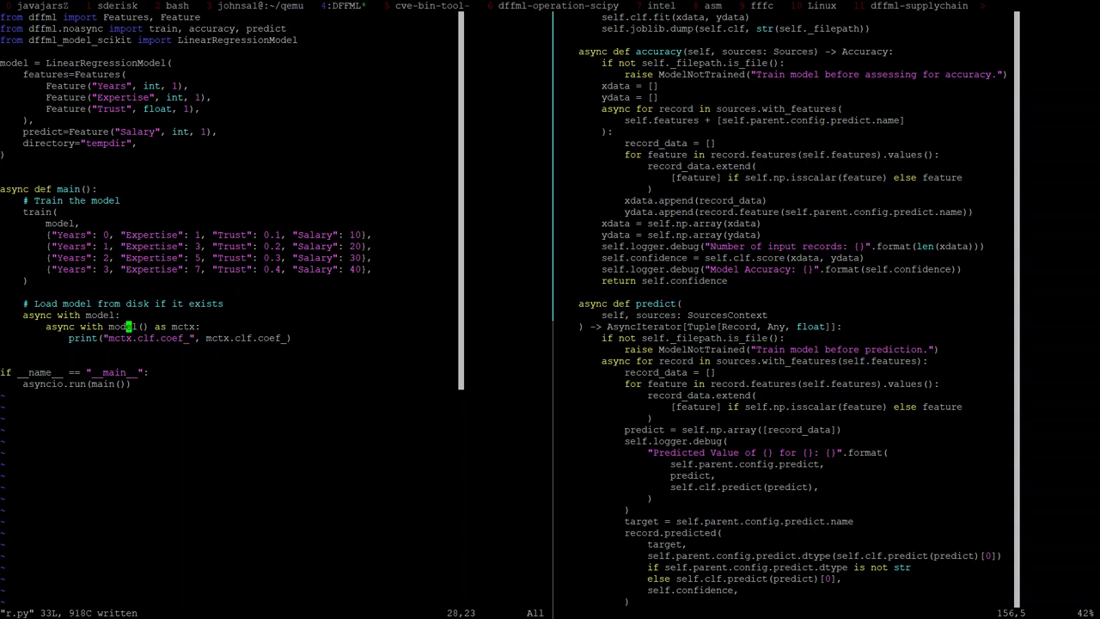
text(:q)
key(Return)
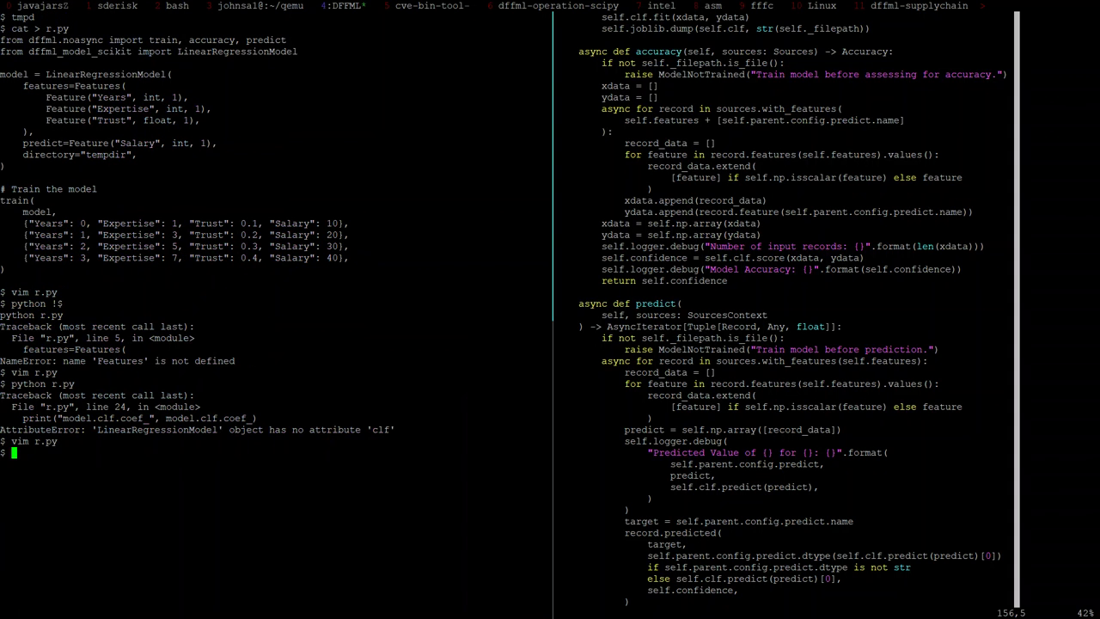
Step: Rerun r.py with python !$, then add 'import asyncio' as its first line
text(python !$)
key(Return)
key(Up)
key(Up)
key(Return)
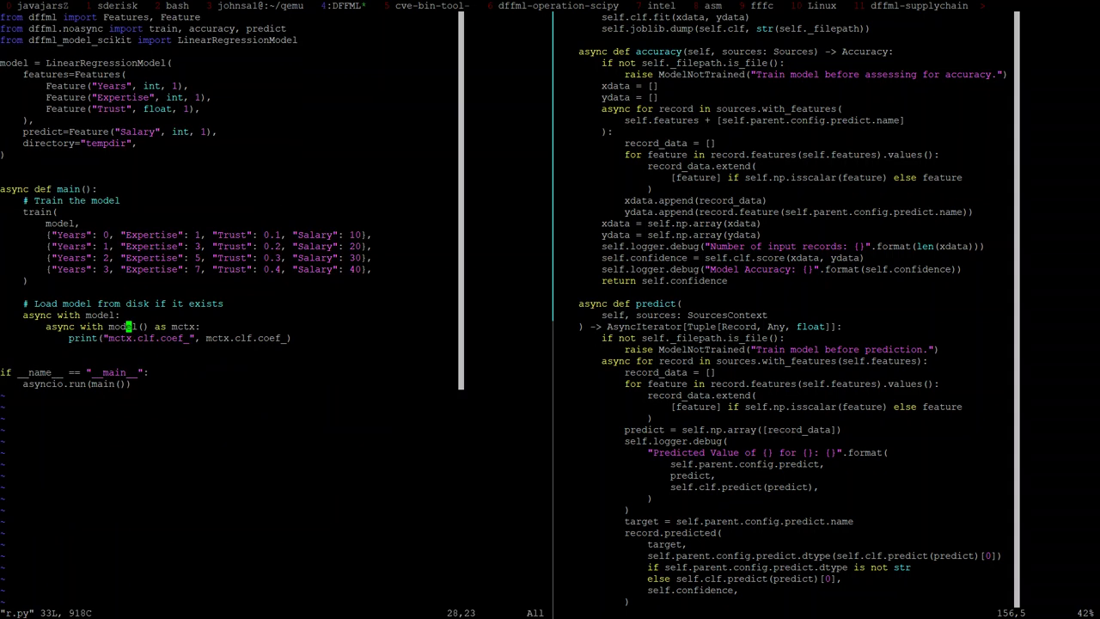
key(g)
key(g)
key(shift+o)
text(impot)
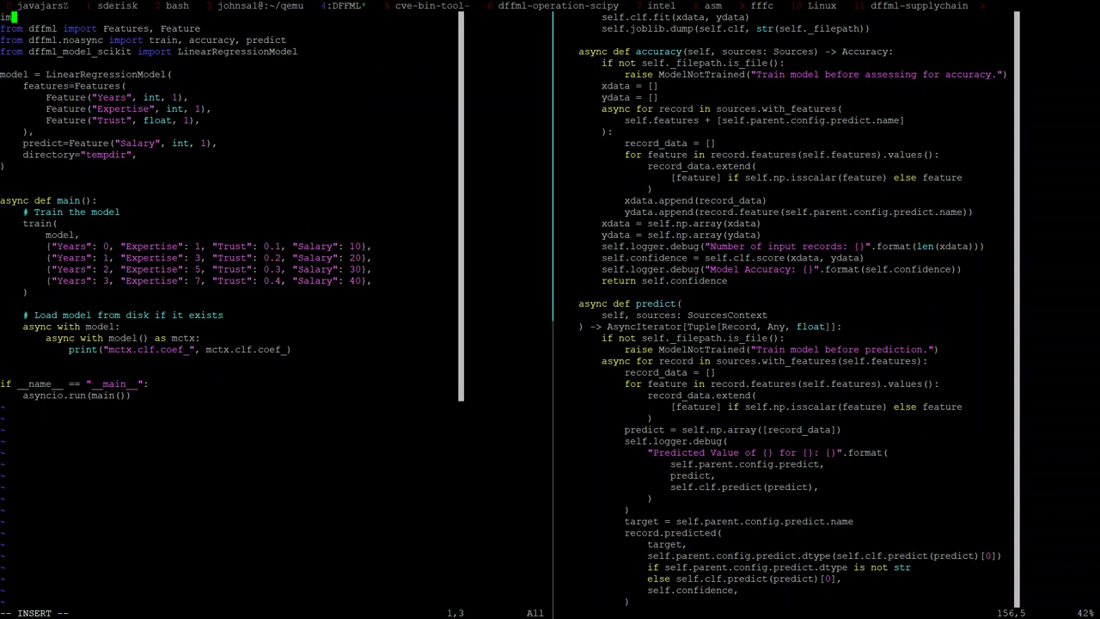
key(BackSpace)
text(rt asyncio)
key(Escape)
text(:wq)
key(Return)
key(Up)
key(Up)
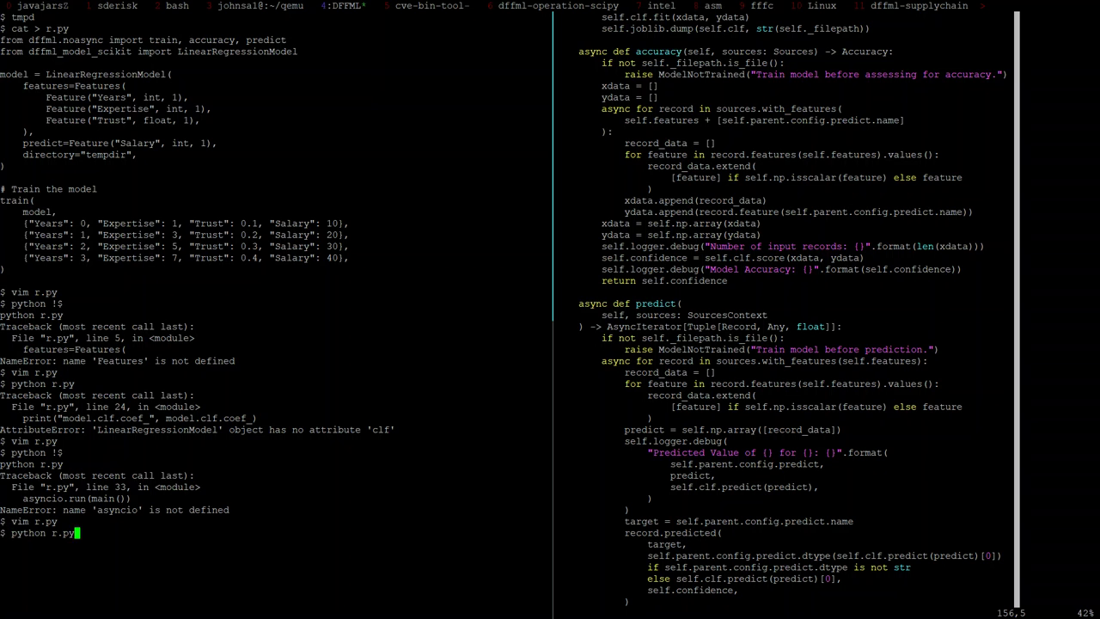
key(Return)
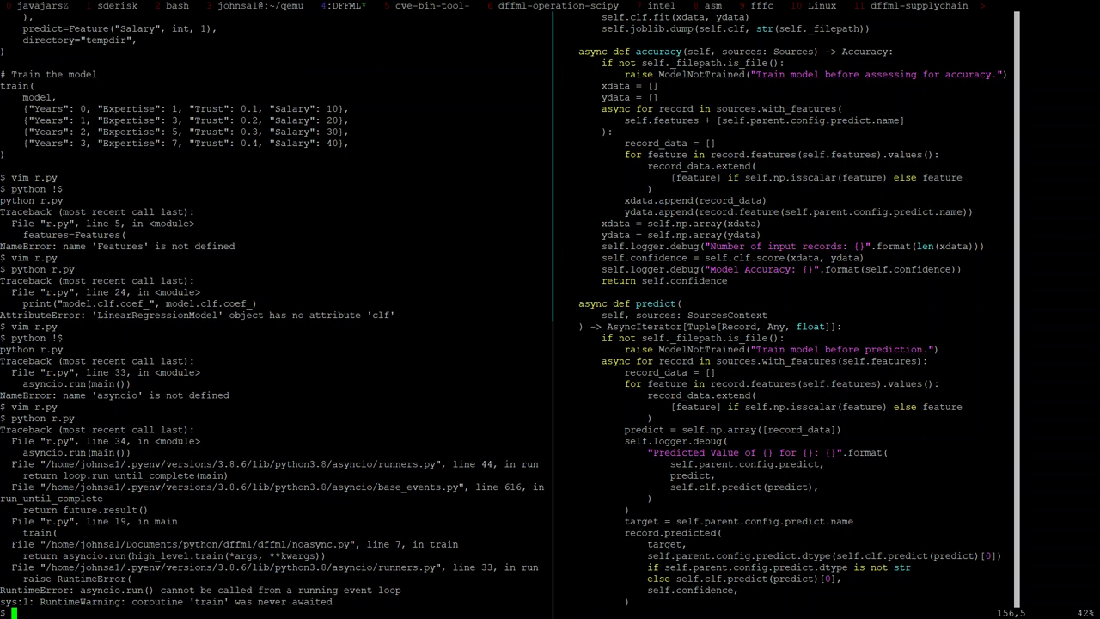
key(Up)
key(Up)
key(Return)
key(j)
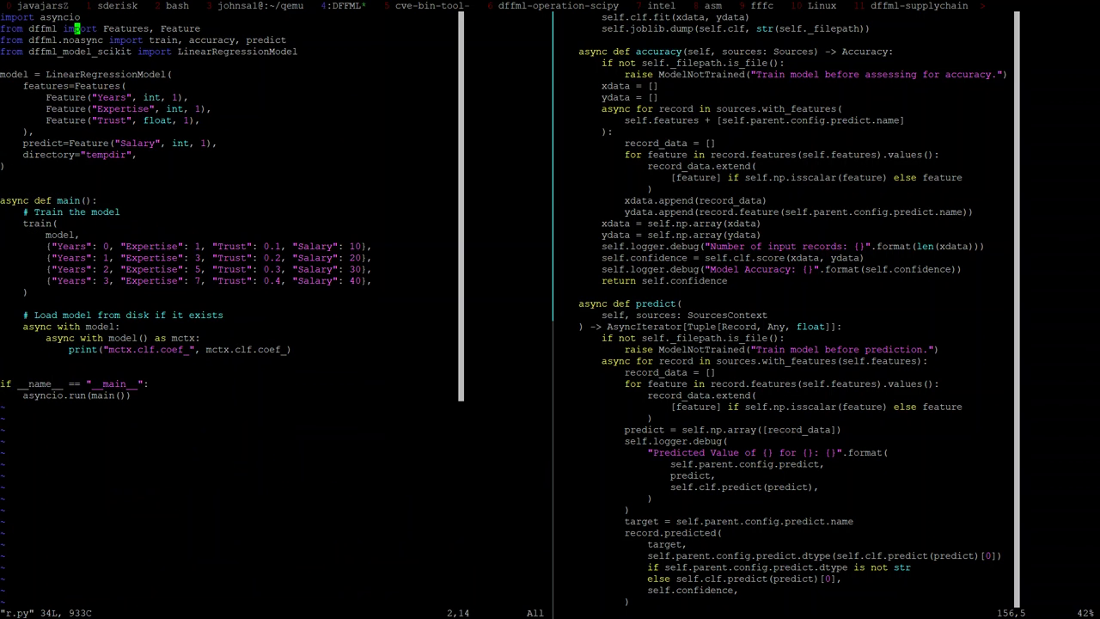
key(j)
key(j)
key(j)
key(j)
key(j)
key(j)
key(j)
key(j)
key(j)
key(j)
key(j)
key(j)
key(j)
key(j)
key(j)
key(j)
key(j)
key(j)
key(j)
key(j)
key(j)
key(k)
key(k)
key(k)
key(k)
text(:q)
key(Return)
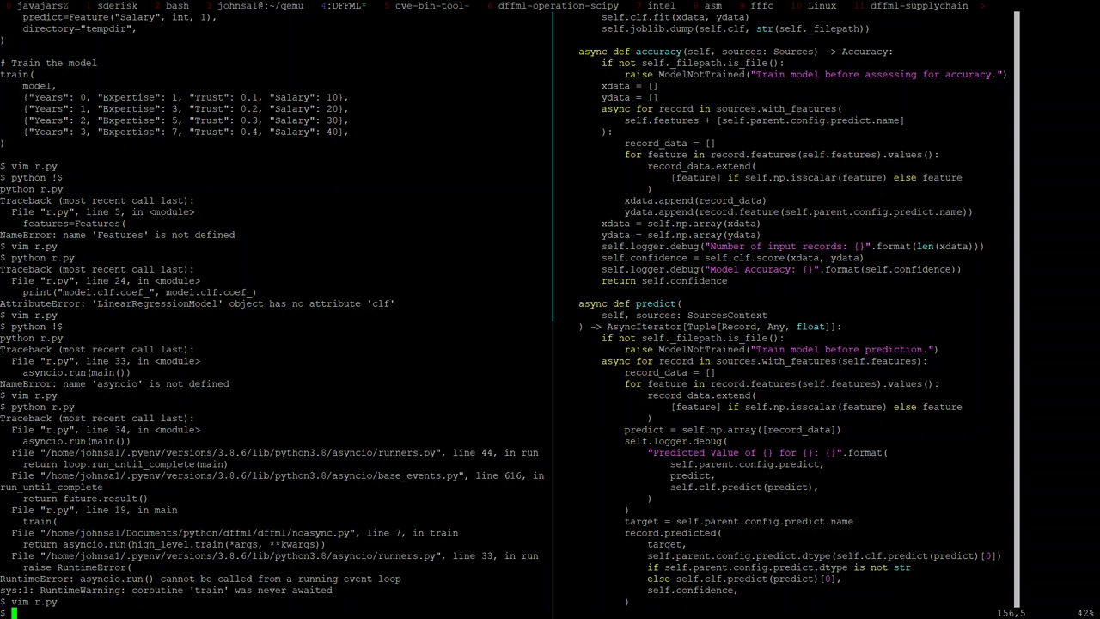
Step: In r.py, insert 'await' before the train call and fix the 'awit' typo
key(Up)
key(Return)
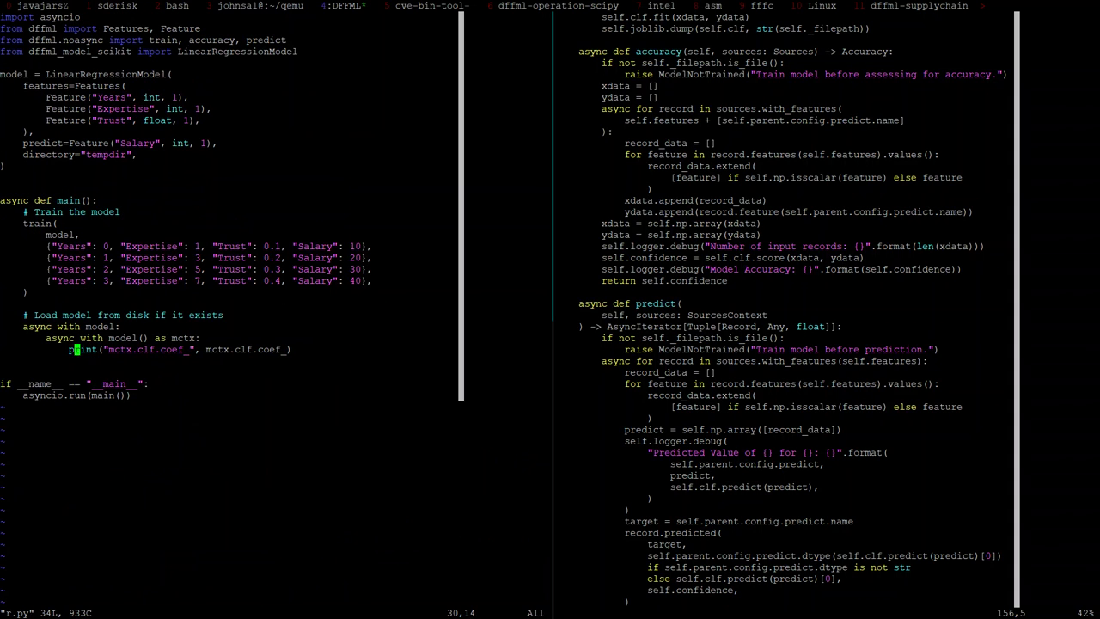
key(k)
key(k)
key(k)
key(k)
key(k)
key(k)
Step: Delete the dffml.noasync import and append ', train' to the dffml import line
key(k)
key(k)
key(k)
key(k)
key(k)
key(k)
text(jI)
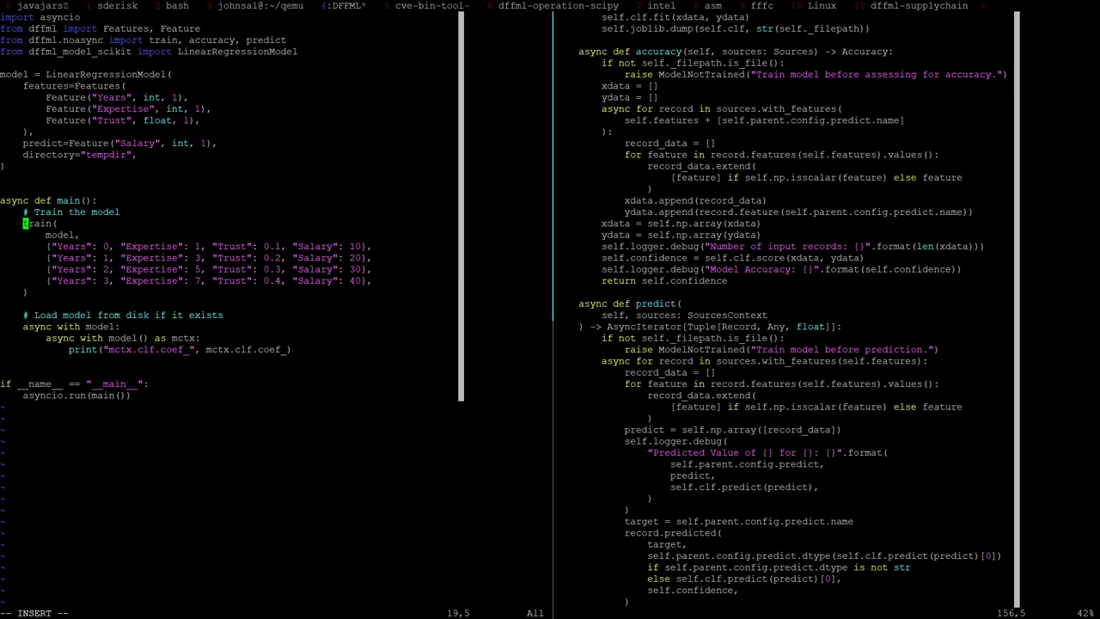
text(awit)
key(Escape)
key(k)
key(j)
key(h)
key(h)
text(inea)
key(Escape)
key(k)
key(k)
key(k)
key(k)
key(k)
key(k)
key(k)
key(k)
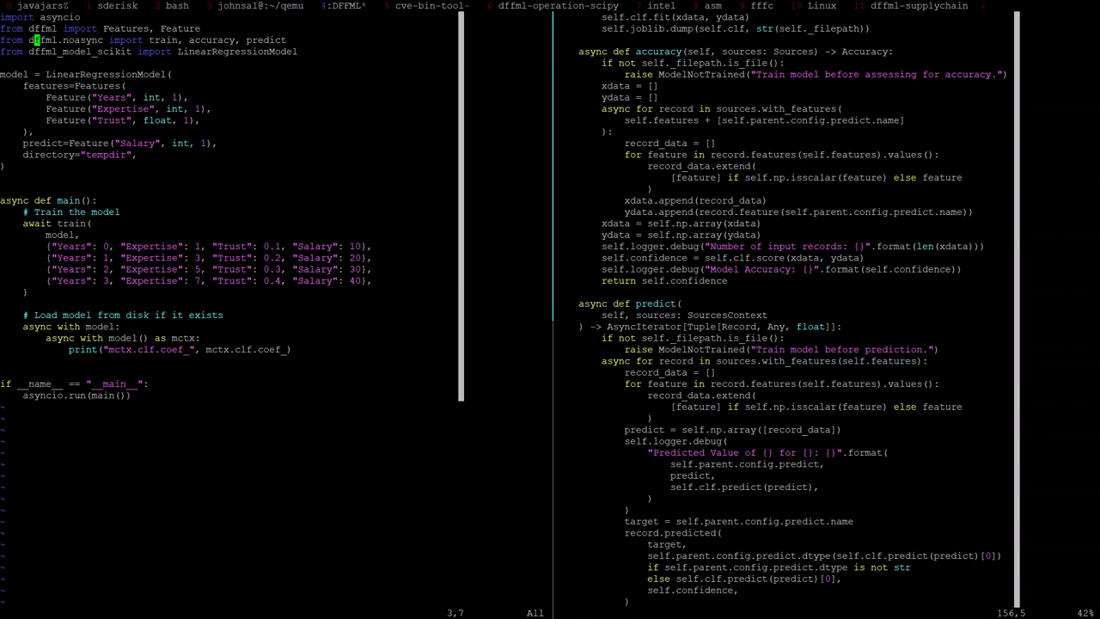
key($)
key(b)
key(b)
key(b)
key(d)
key(d)
text(kA, tra)
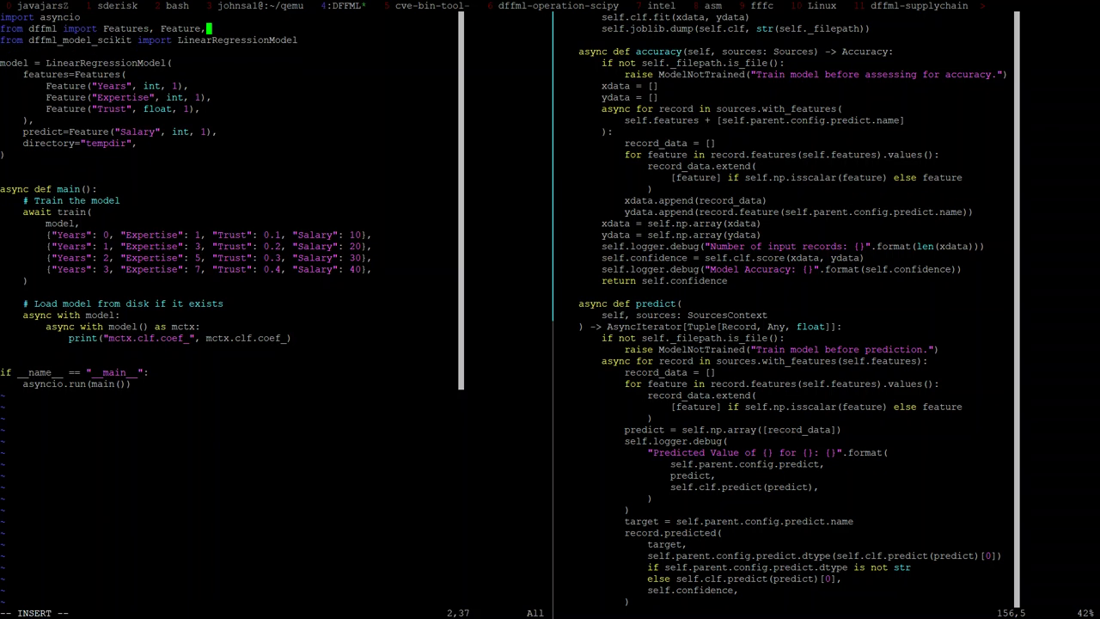
text(in)
key(Escape)
Step: Save r.py, quit vim, and run it to print coefficients [1.99600798 3.99201597 0.1996008]
text(:w)
key(Return)
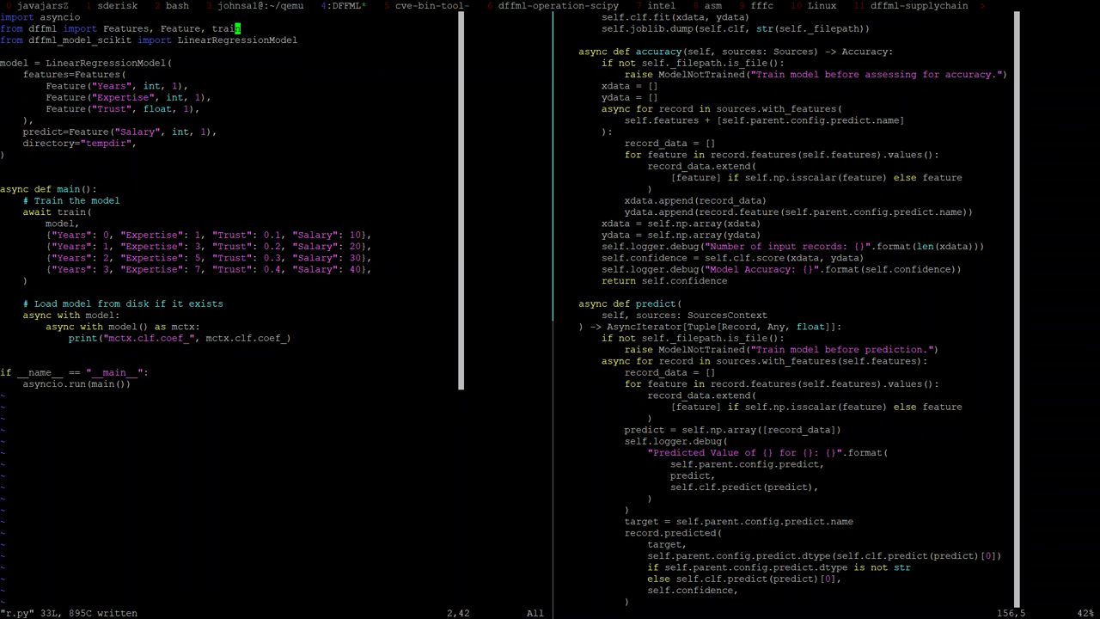
text(:q)
key(Return)
key(Up)
key(Up)
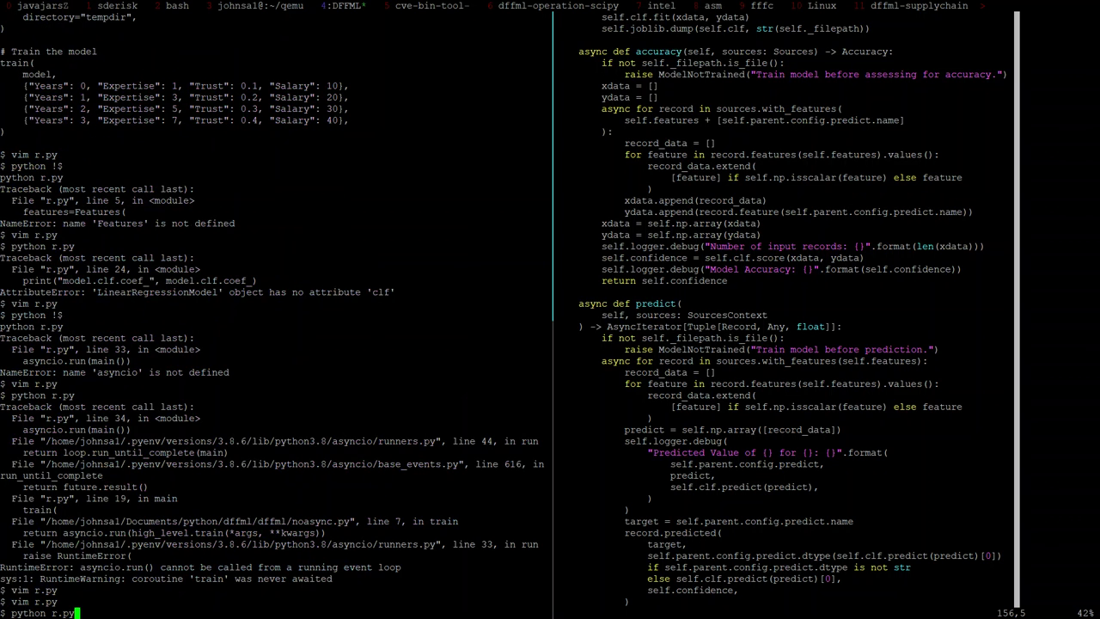
key(Return)
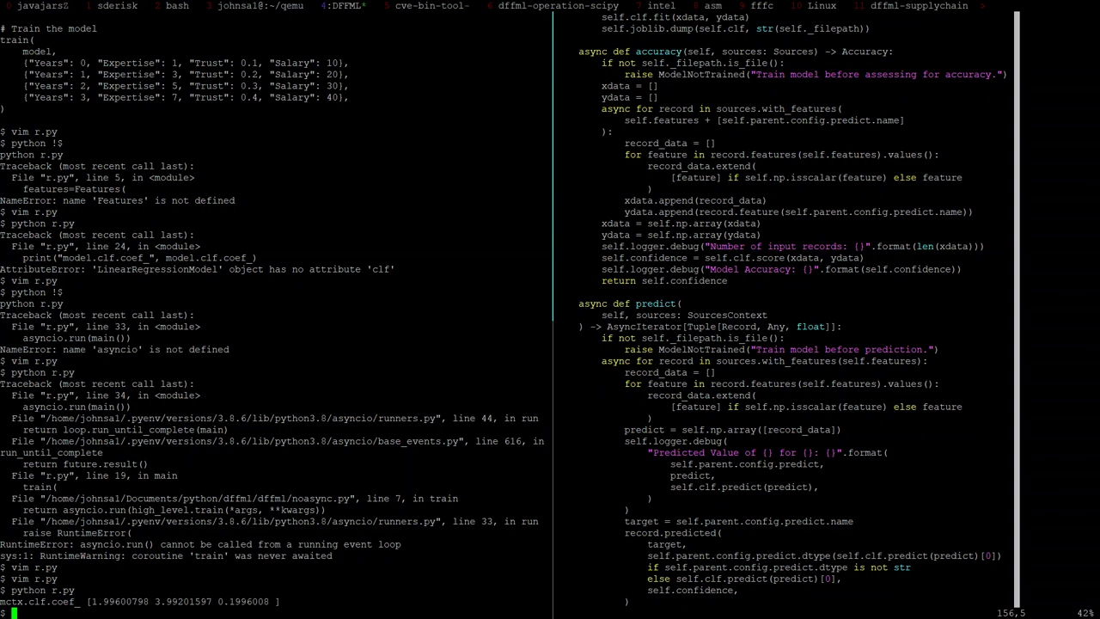
Step: Print r.py with cat, zoom the tmux pane, and select the script text
text(cat r.py)
key(Return)
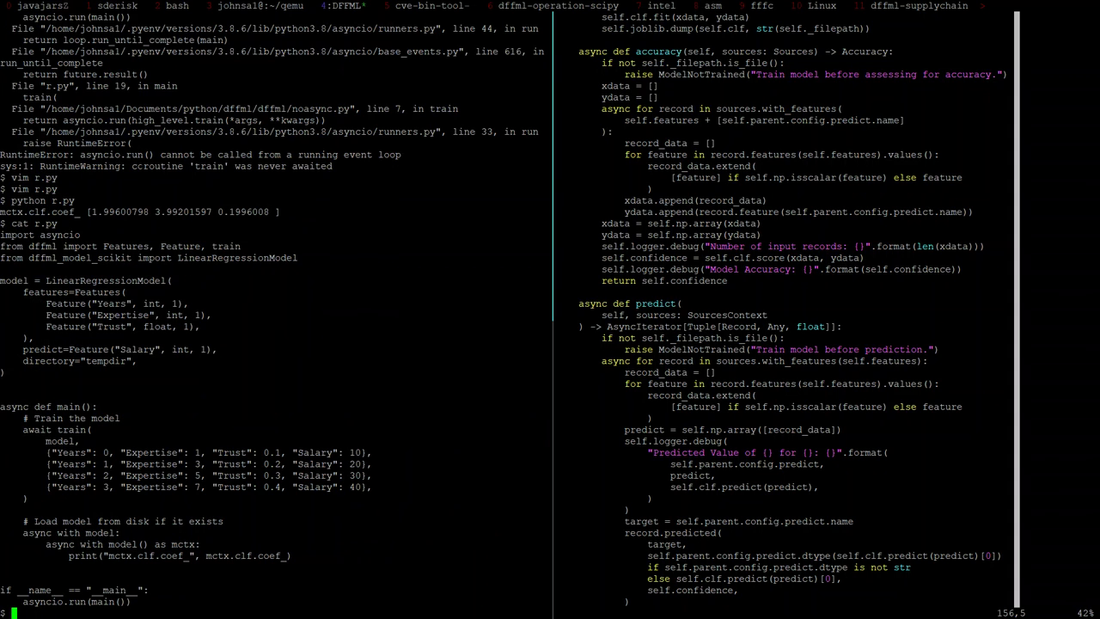
key(ctrl+b)
key(z)
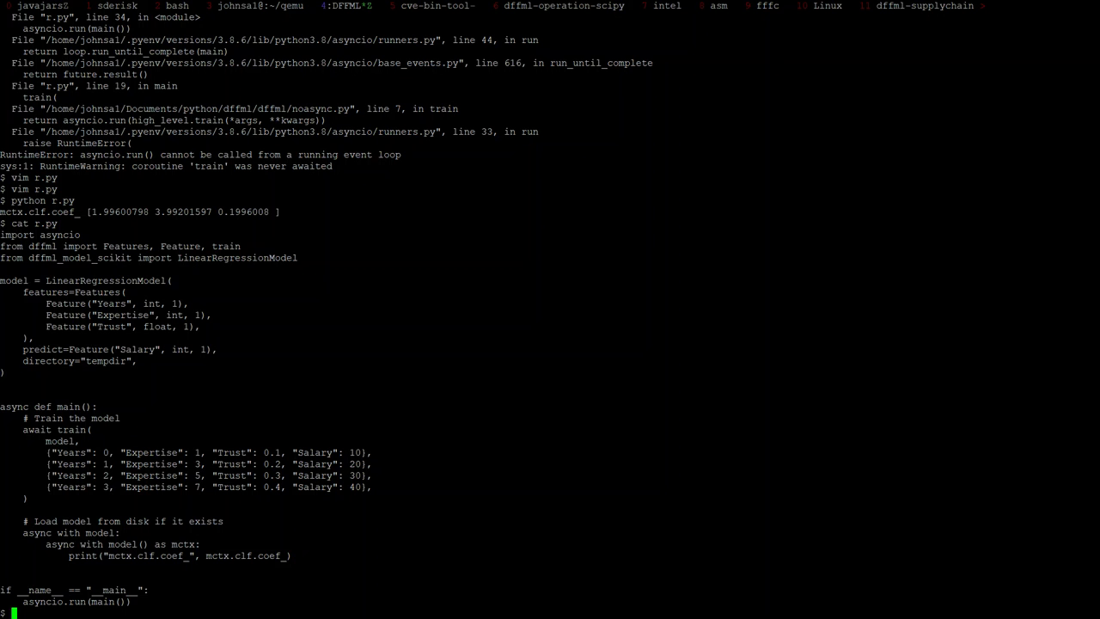
drag(0, 234, 138, 601)
key(alt+Tab)
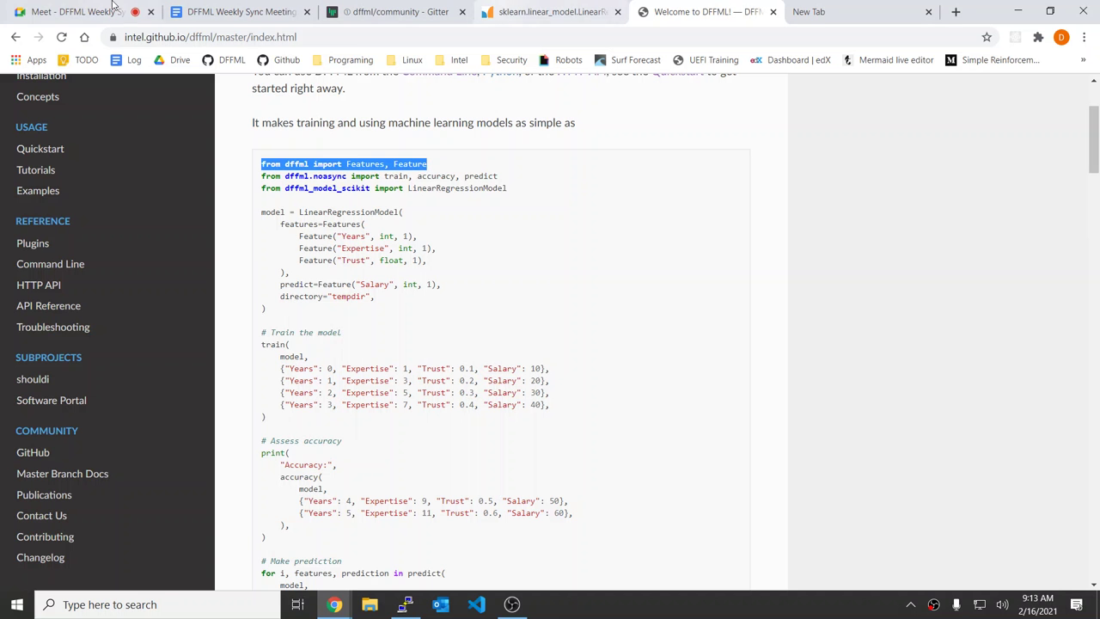
click(112, 6)
click(404, 11)
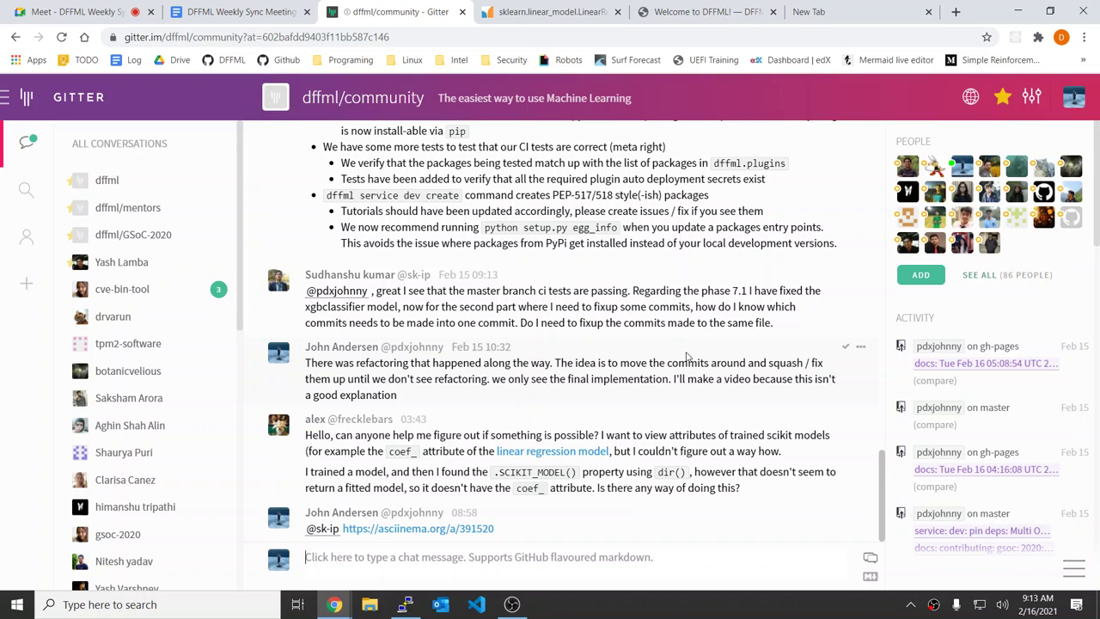
text(@al)
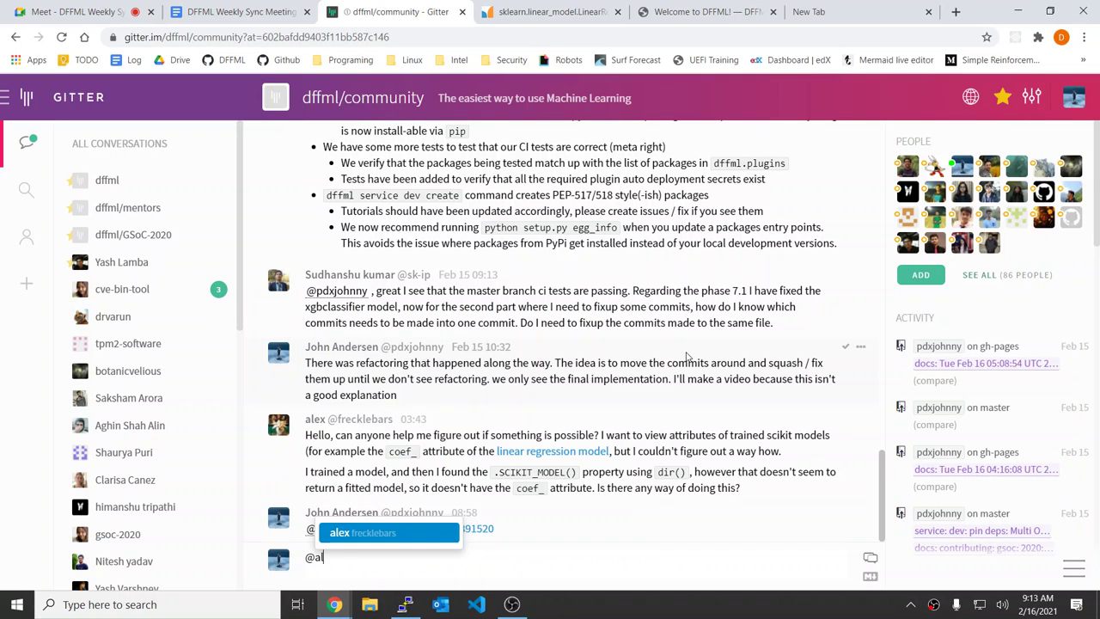
key(Tab)
text(`)
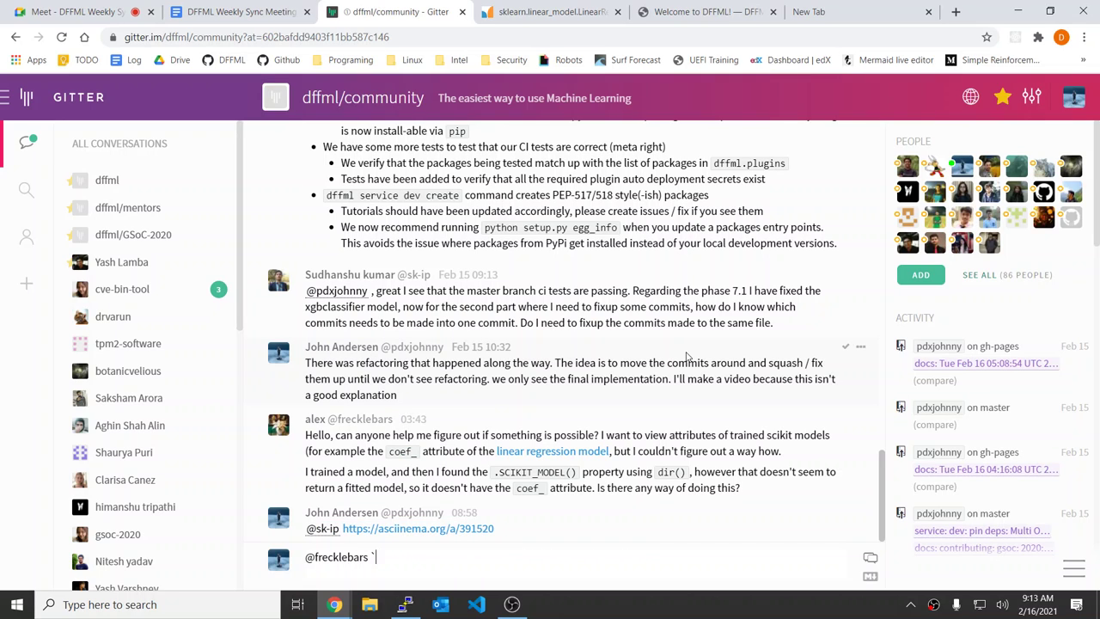
text(``python)
key(Return)
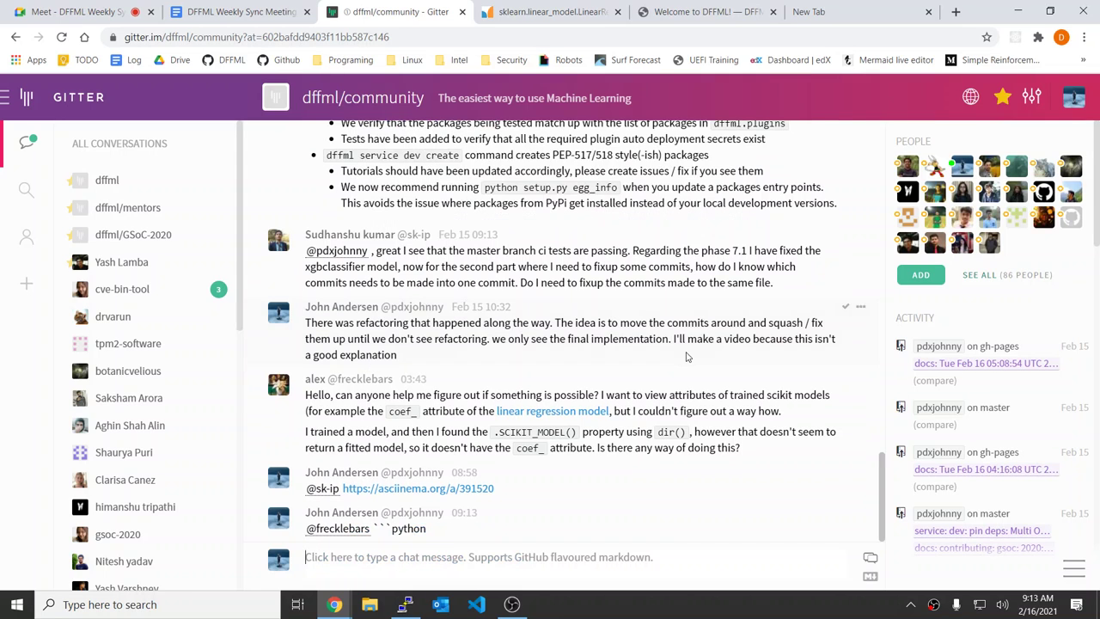
Step: Clear the sent reply to delete it and turn on multi-line compose mode
key(Up)
key(BackSpace)
key(BackSpace)
key(BackSpace)
key(BackSpace)
key(BackSpace)
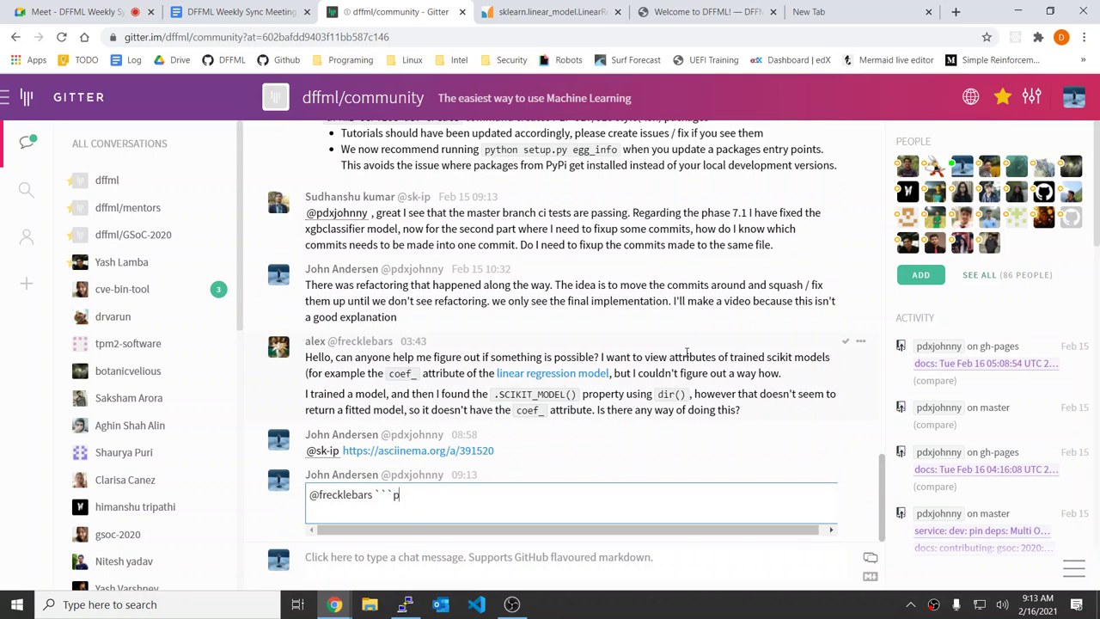
key(BackSpace)
key(BackSpace)
key(BackSpace)
key(BackSpace)
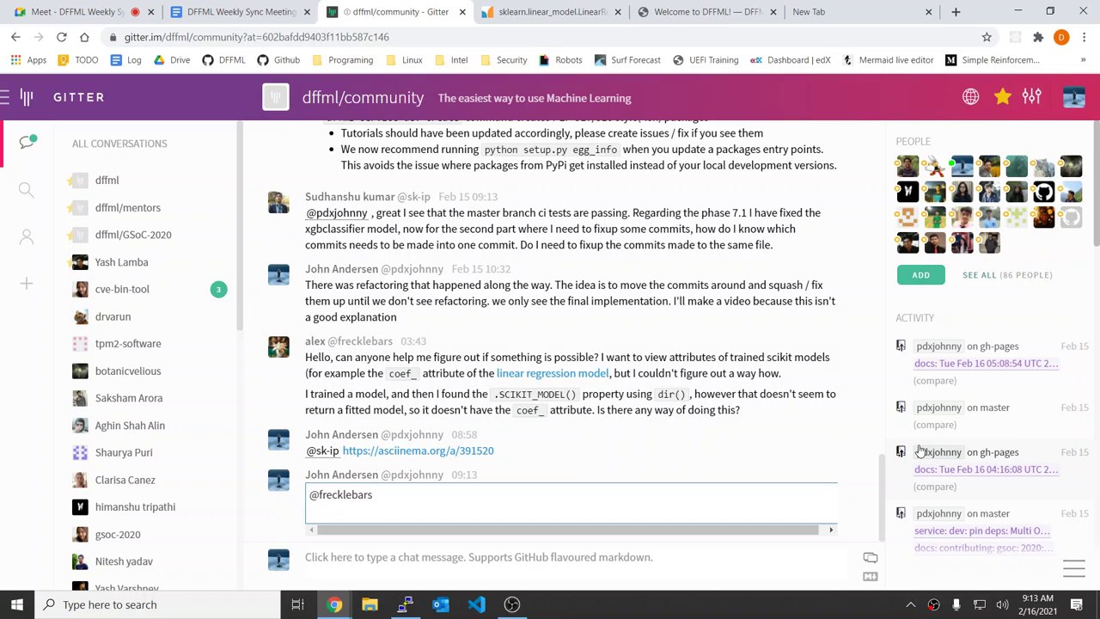
mouse_move(919, 451)
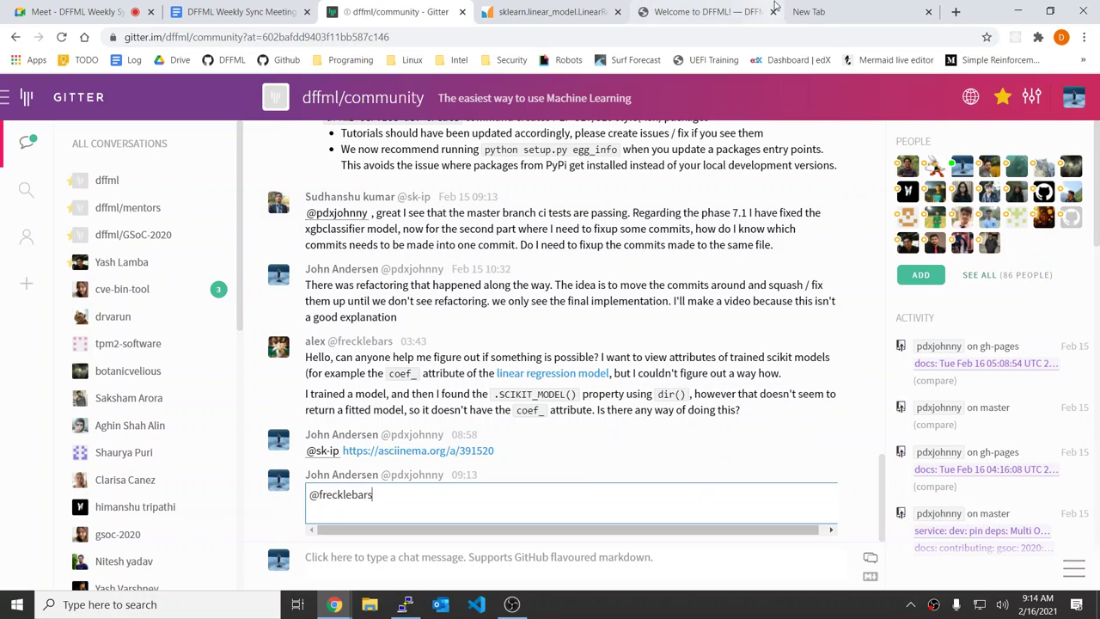
key(ctrl+a)
key(BackSpace)
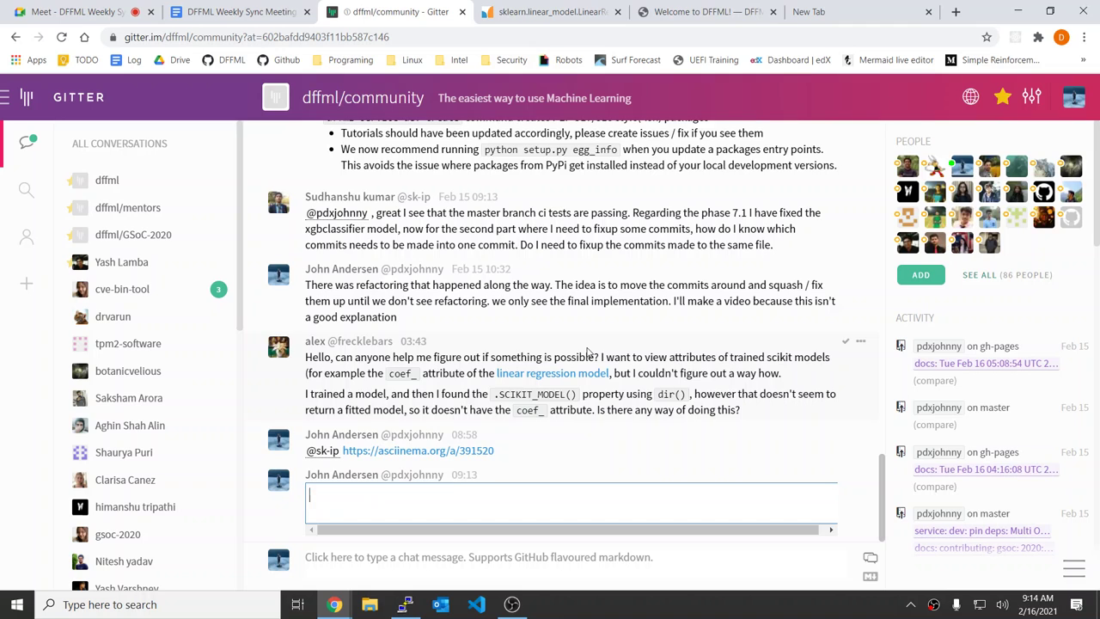
key(Return)
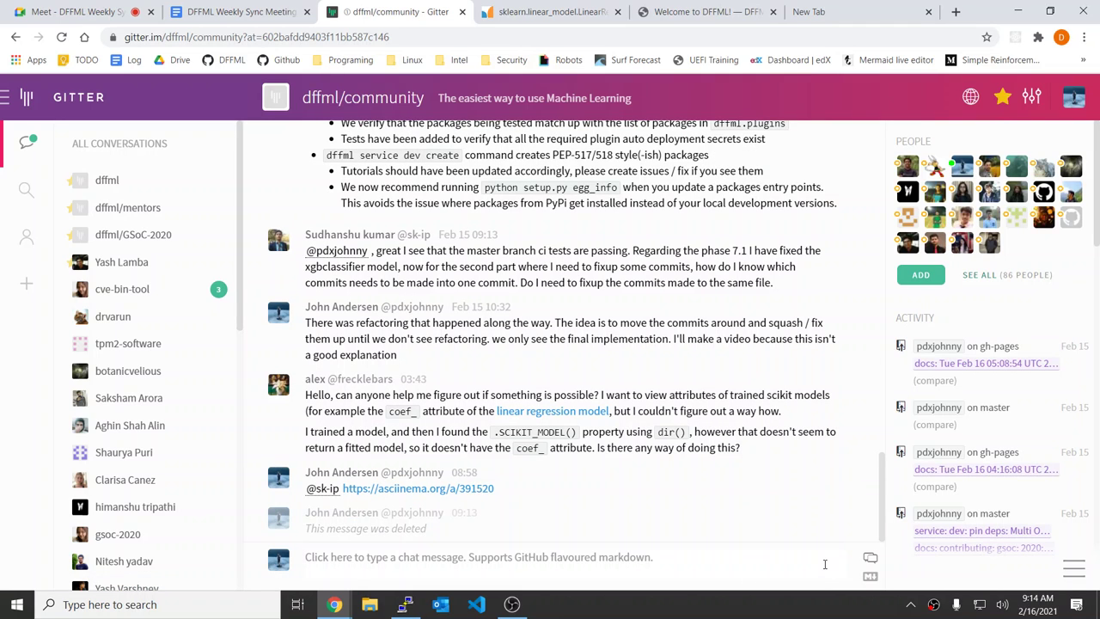
click(869, 557)
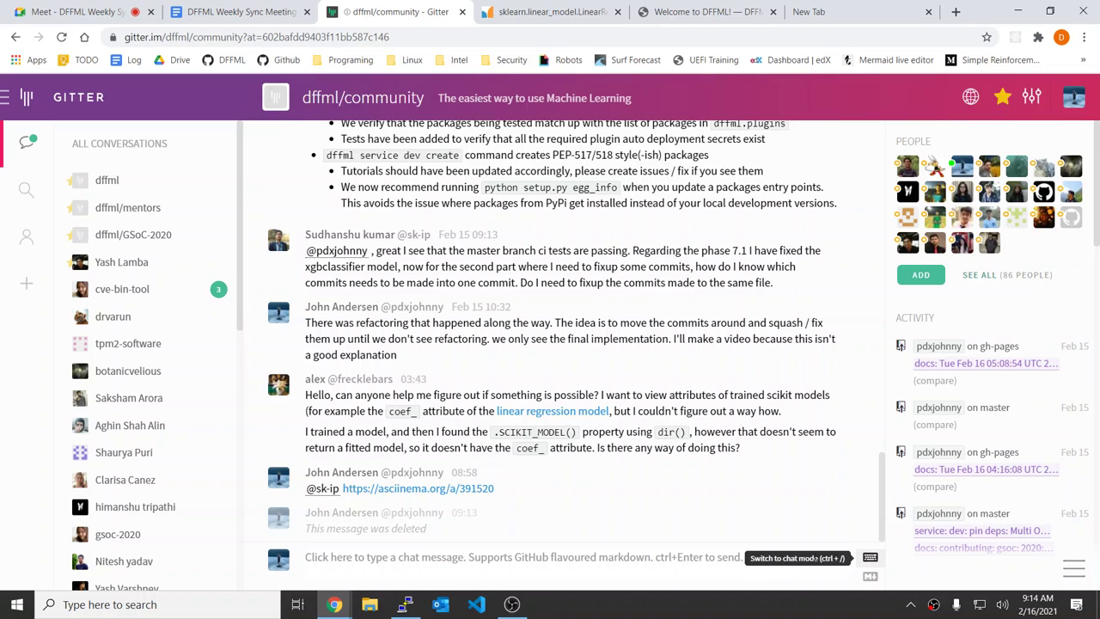
Step: Reply to the question's author with the r.py script pasted inside a ```python code block
text(@fl)
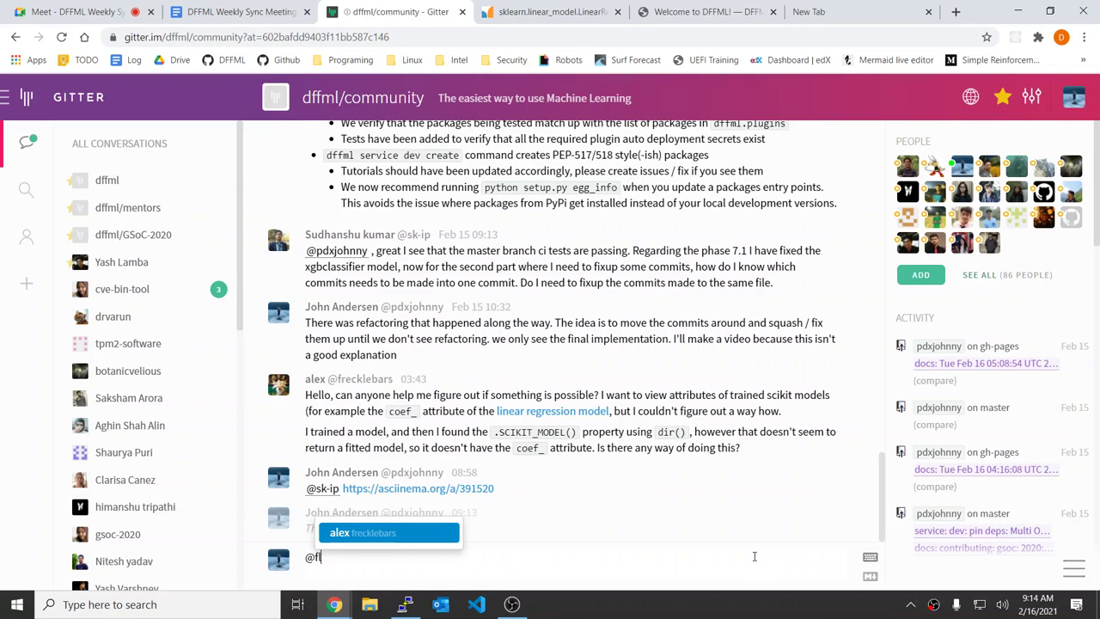
key(Tab)
key(shift+Return)
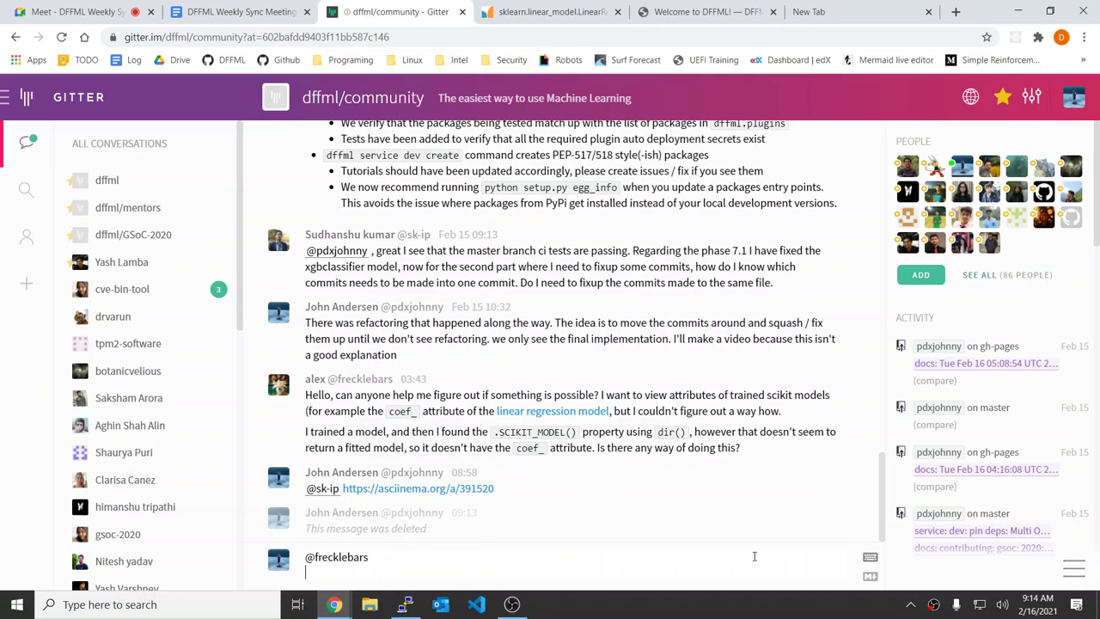
text(```python)
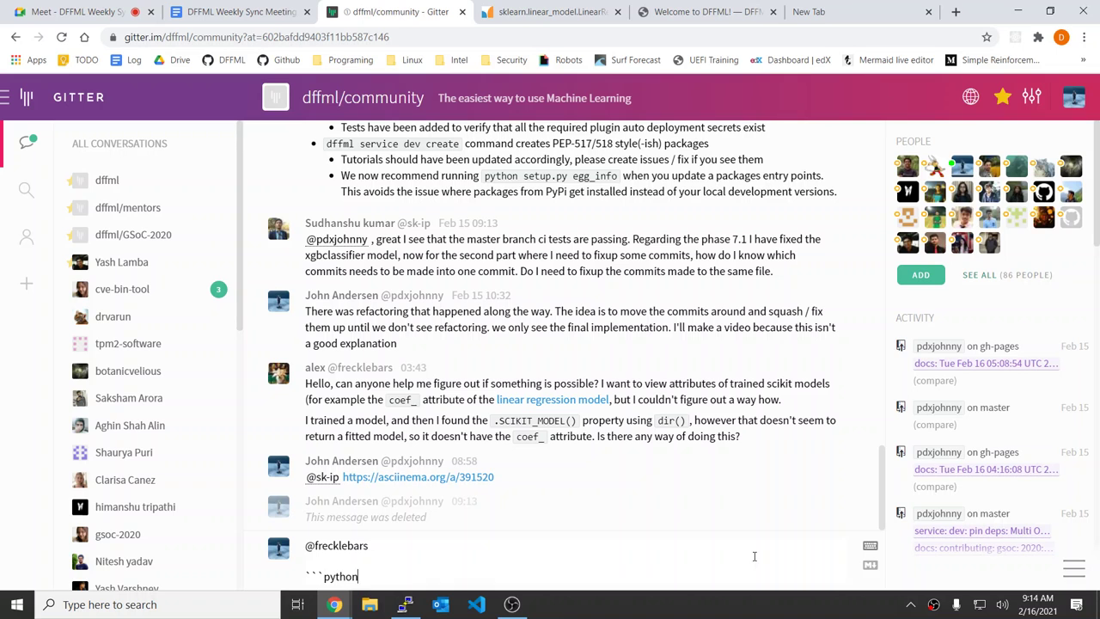
key(shift+Return)
key(ctrl+v)
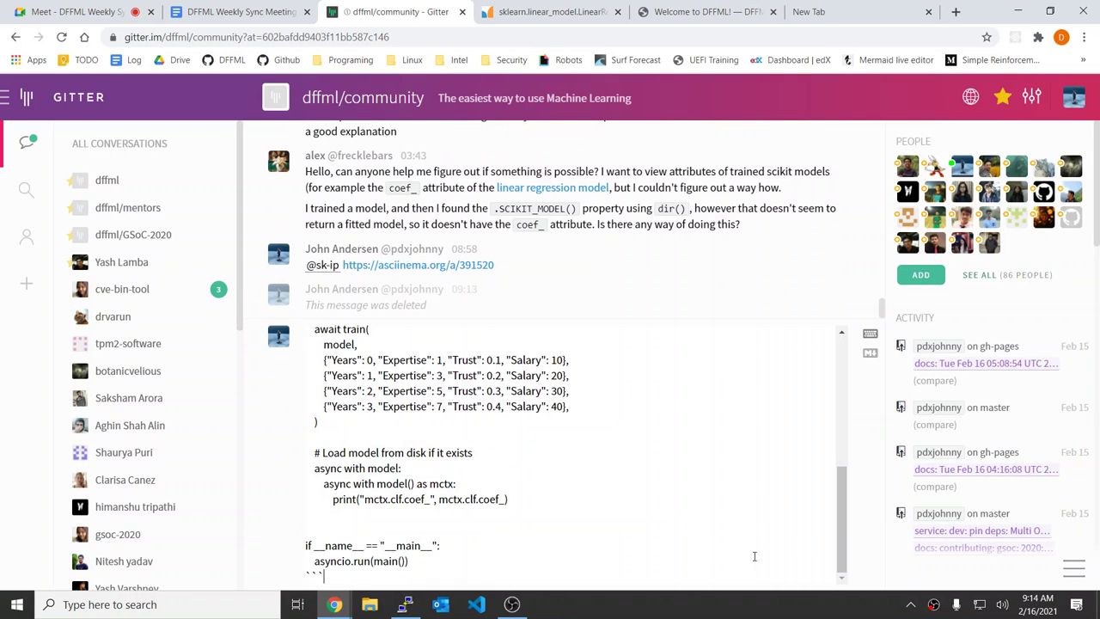
key(ctrl+Return)
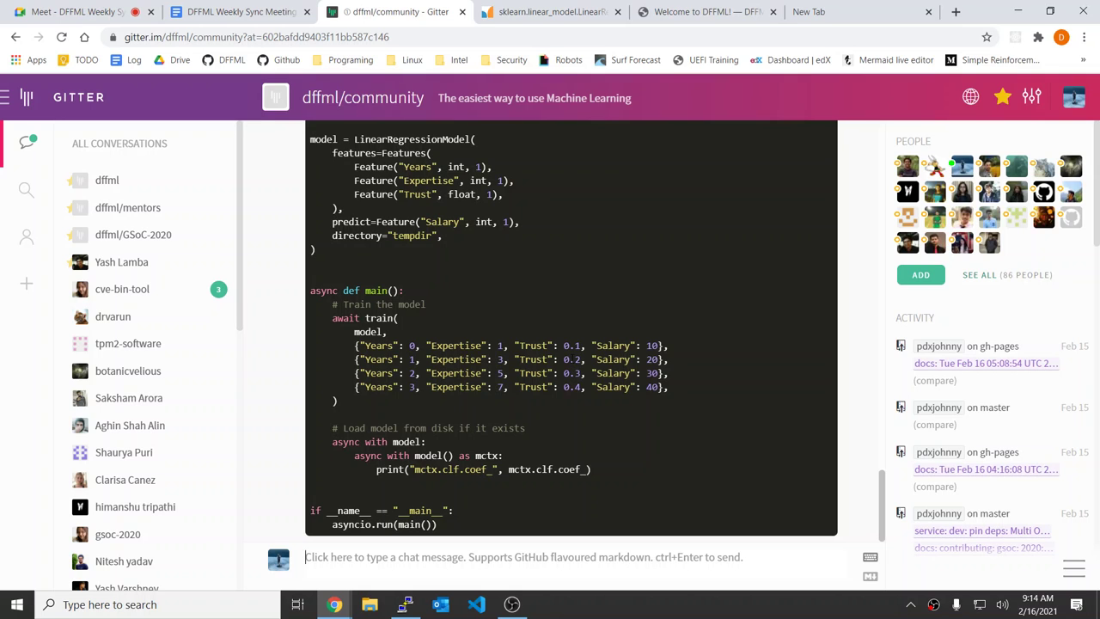
Step: In a new tab, open the DFFML GitHub repository and browse its 207 open issues
click(700, 11)
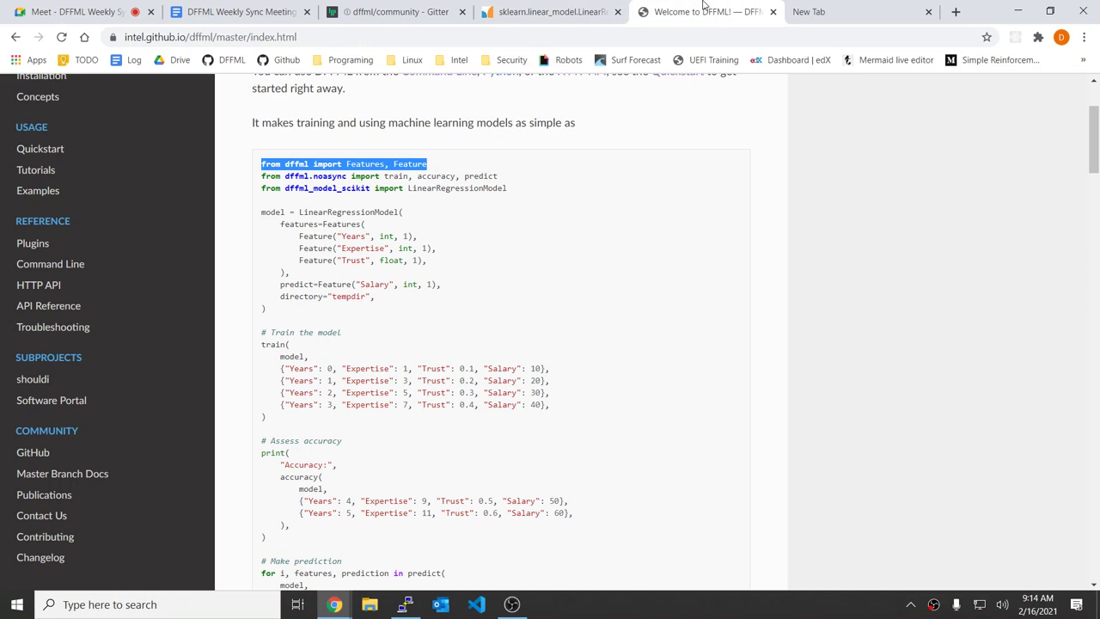
click(808, 12)
click(240, 61)
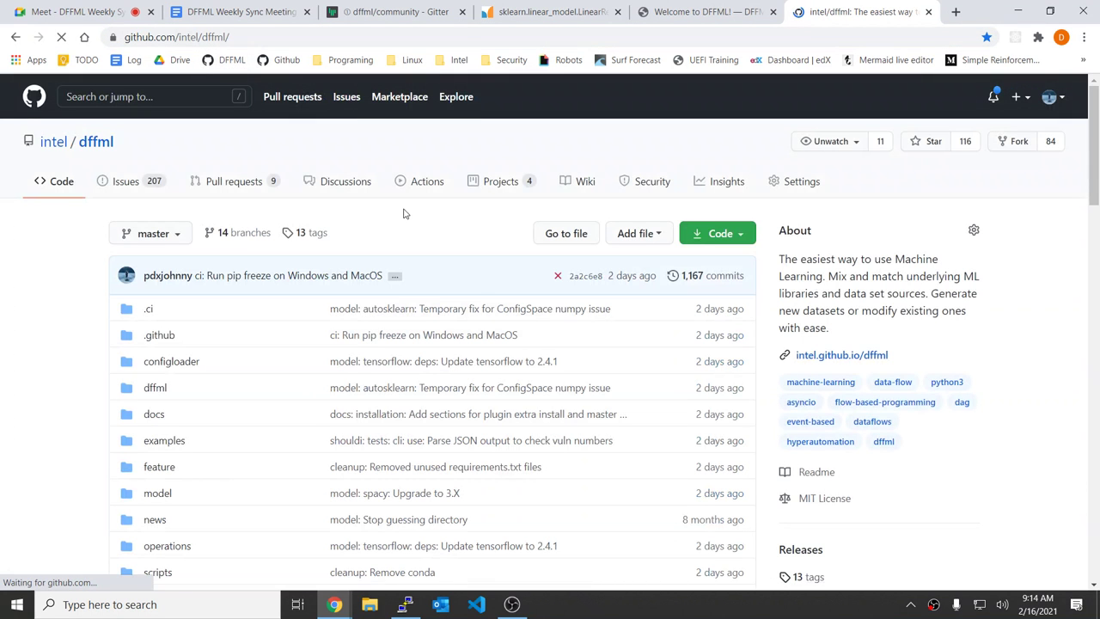
click(166, 181)
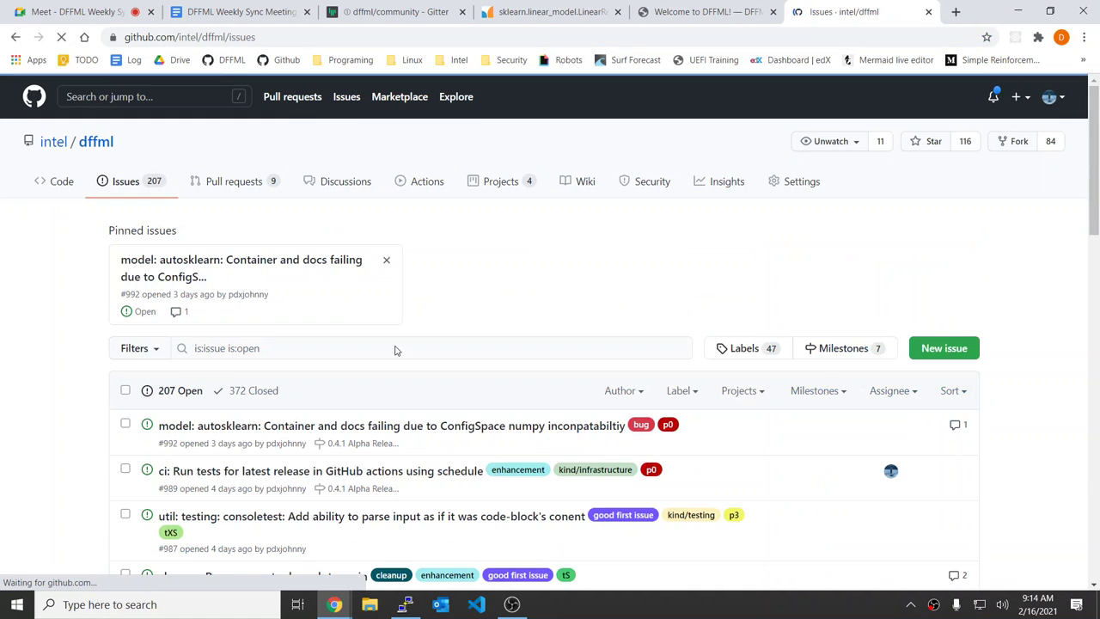
scroll(467, 383, down, 5)
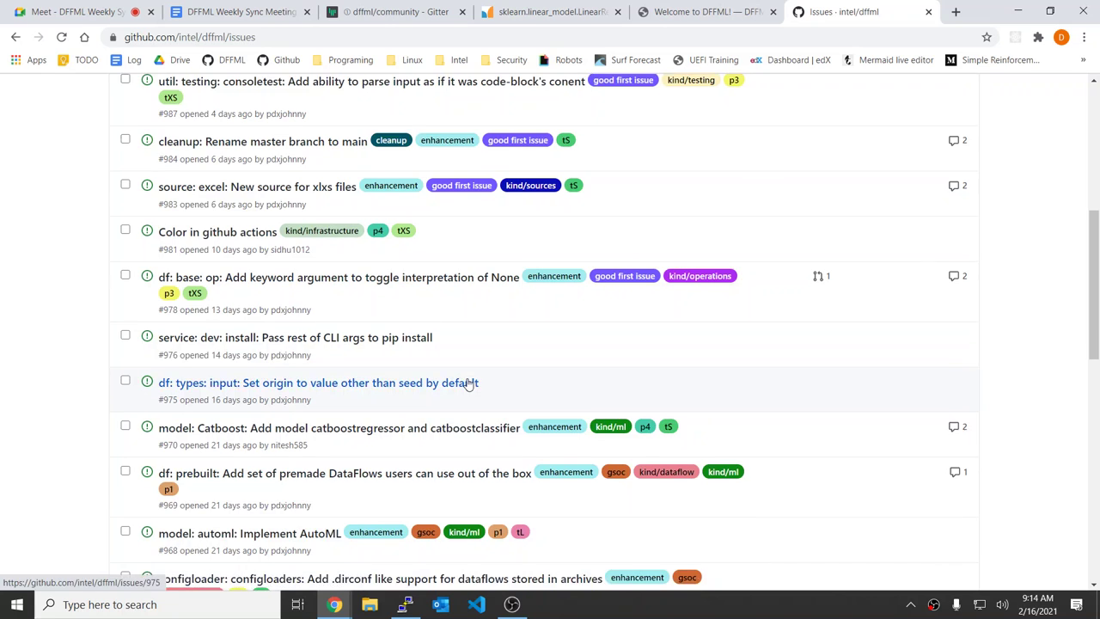
scroll(294, 201, up, 5)
Step: Enter 2021 in the address bar to pick the docs/contributing/gsoc/2021.md suggestion
click(212, 35)
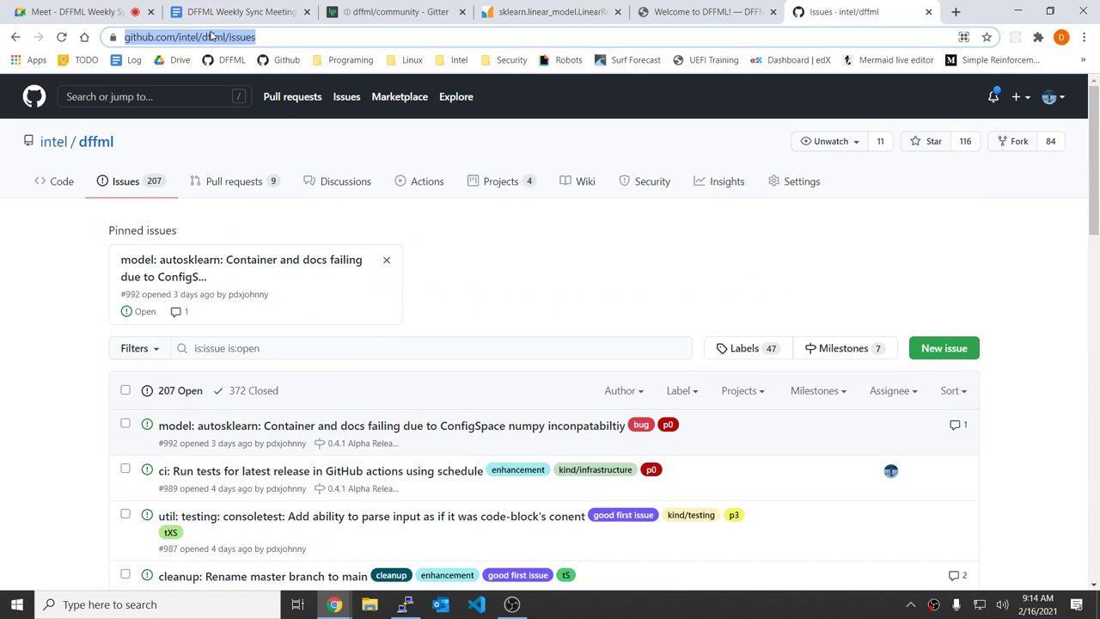
text(2021)
key(Down)
key(Down)
key(Down)
key(Down)
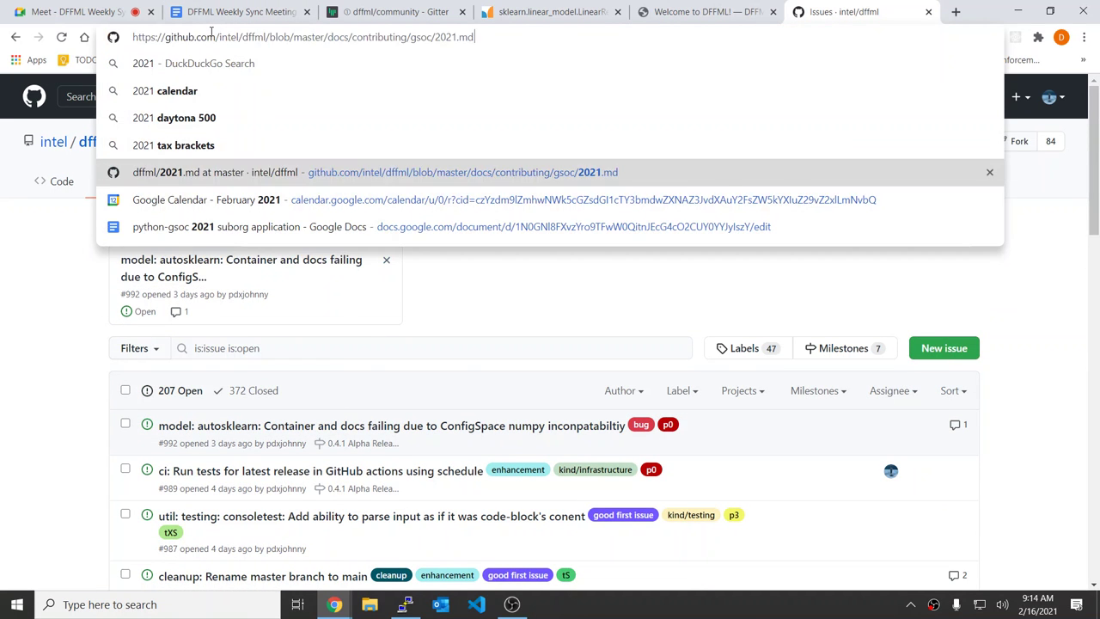
Step: Open the GSoC 2021.md ideas page and open issues #967 and #662 in background tabs
key(Return)
scroll(525, 447, down, 7)
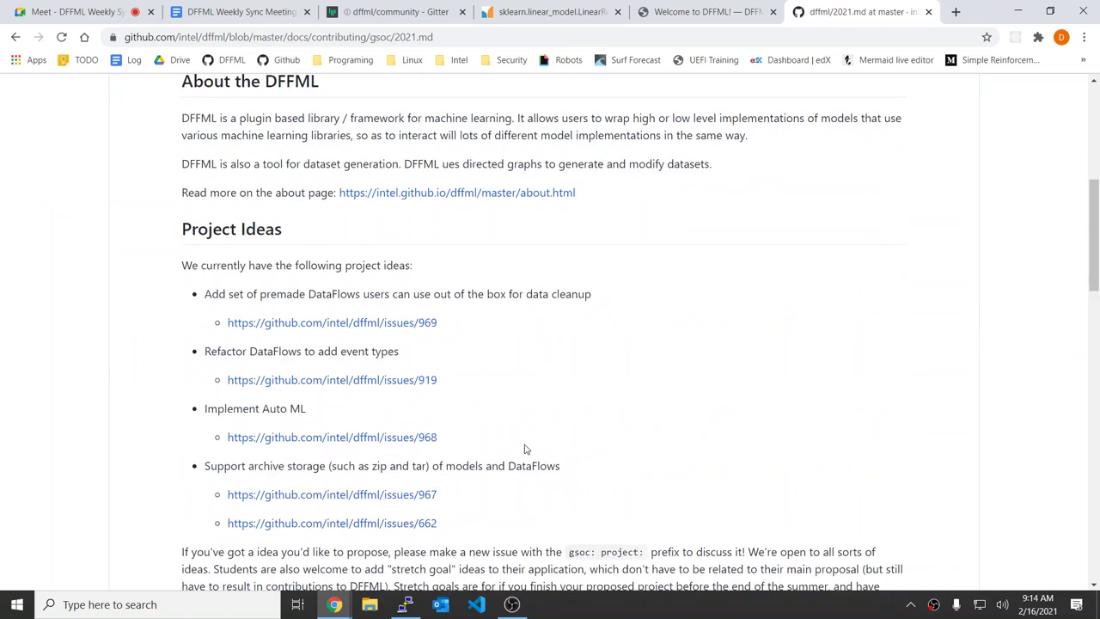
middle_click(313, 275)
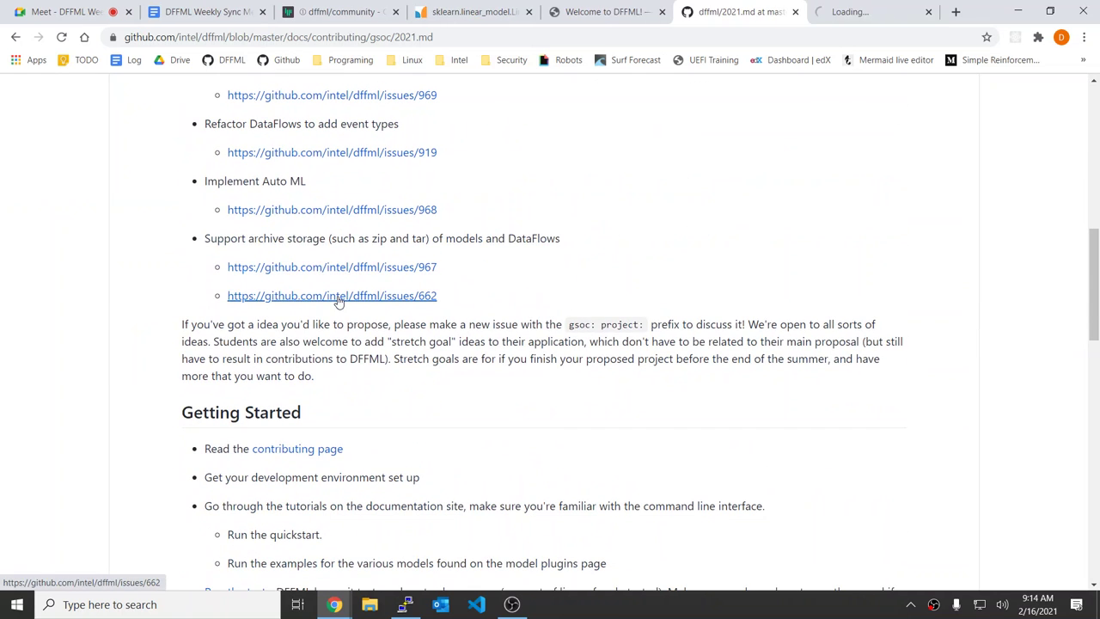
middle_click(336, 295)
Step: Read through issues #967 and #662, then return to the meeting minutes document
click(739, 9)
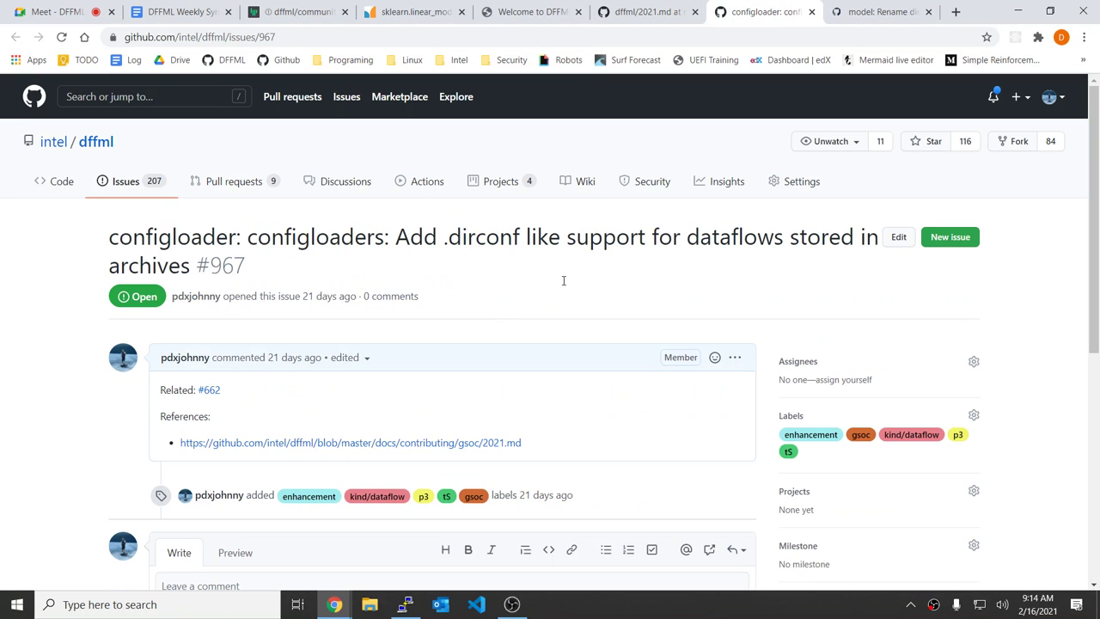
scroll(495, 307, down, 1)
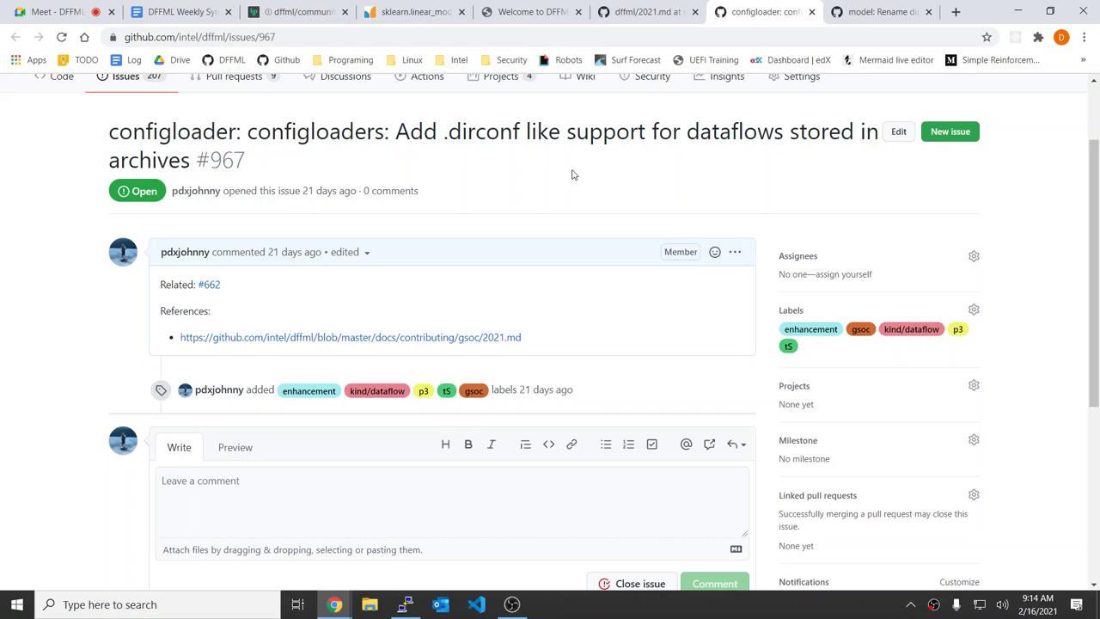
scroll(570, 172, up, 1)
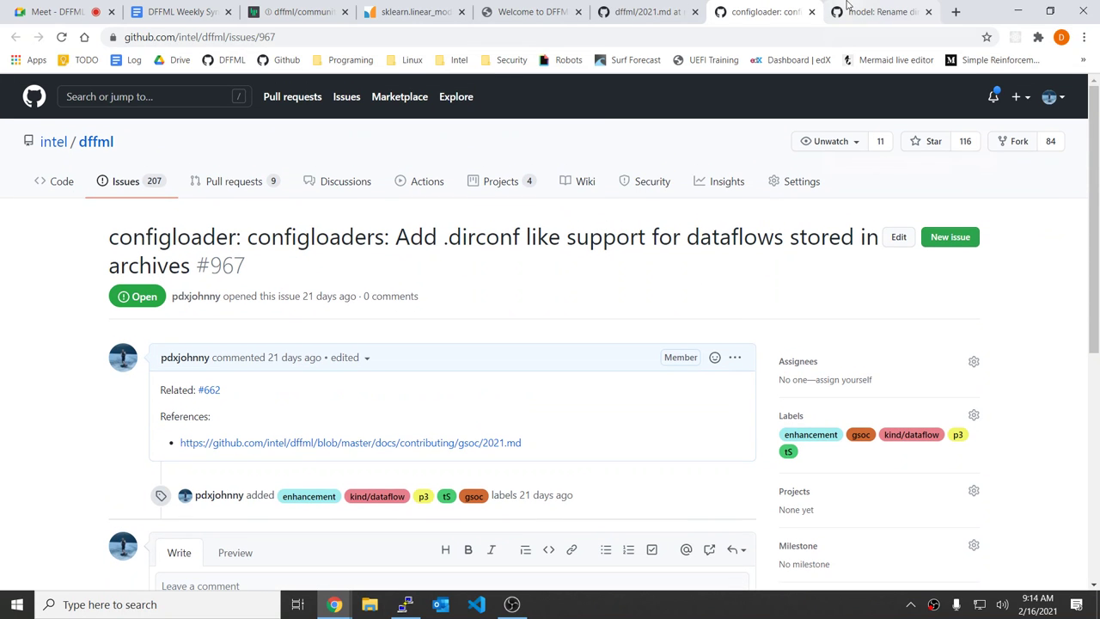
click(846, 10)
scroll(557, 260, down, 1)
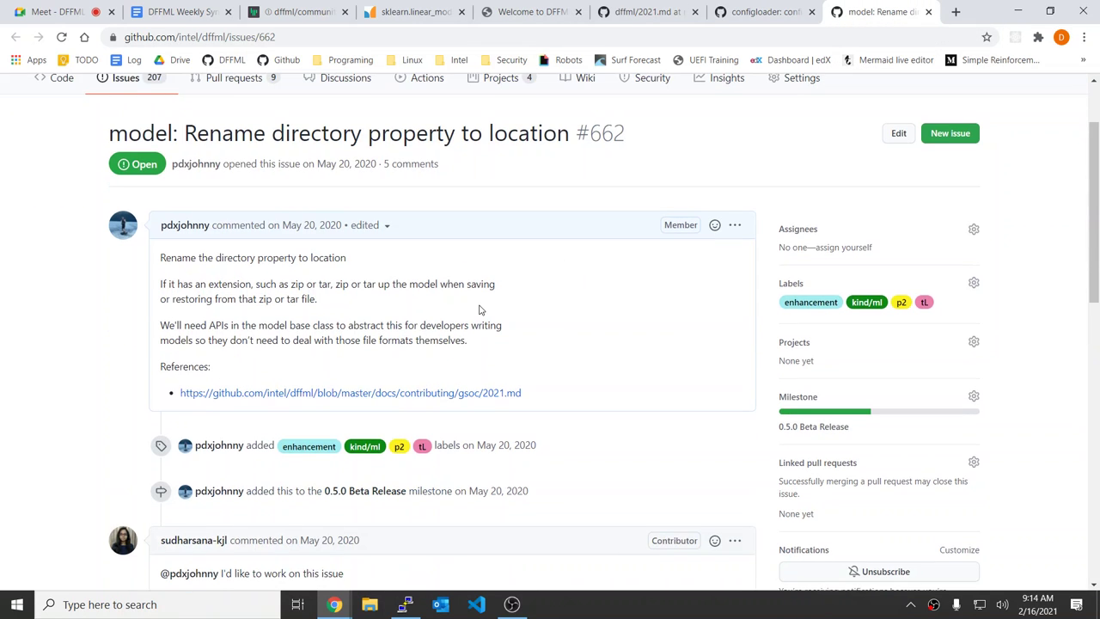
scroll(480, 309, down, 1)
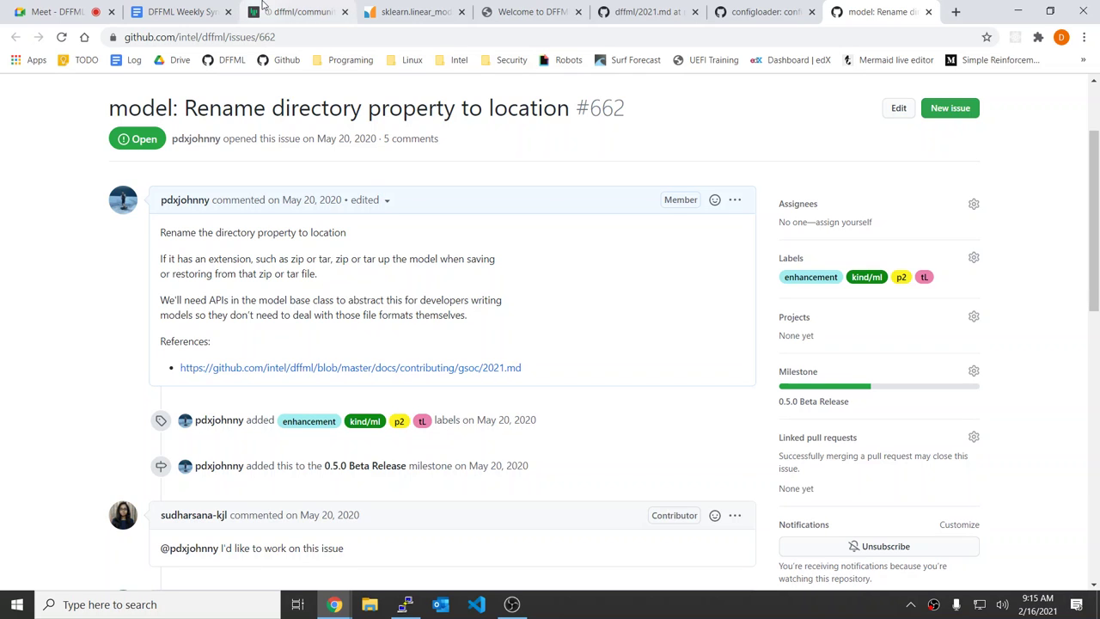
click(207, 8)
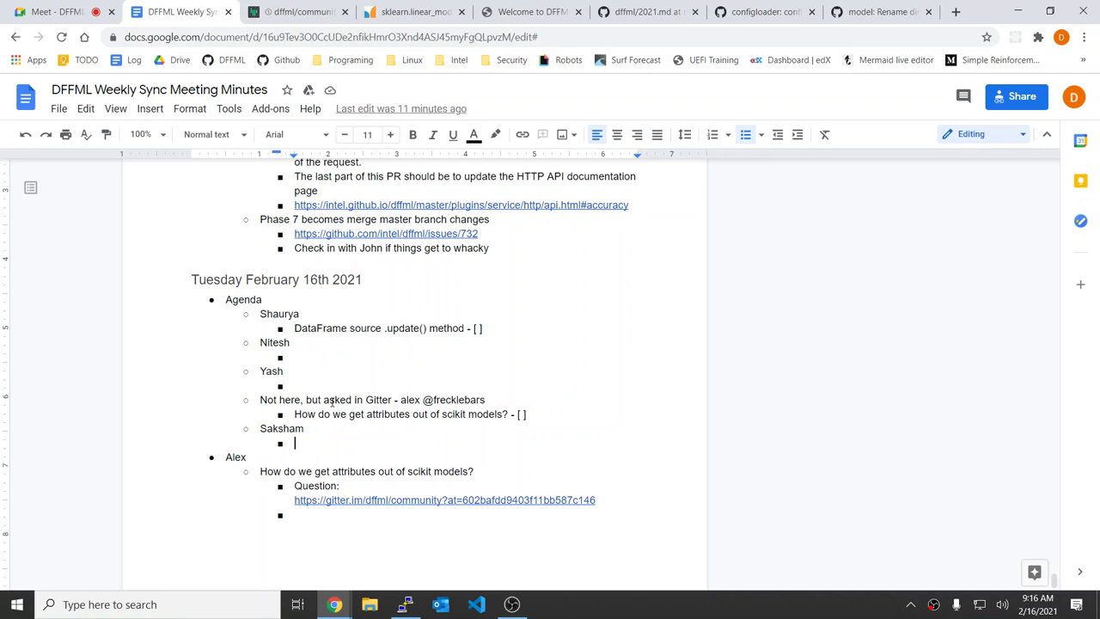
Step: Place the cursor in the empty bullet under Yash, then bring up Gitter's posted code answer
click(420, 368)
click(396, 381)
scroll(318, 524, down, 1)
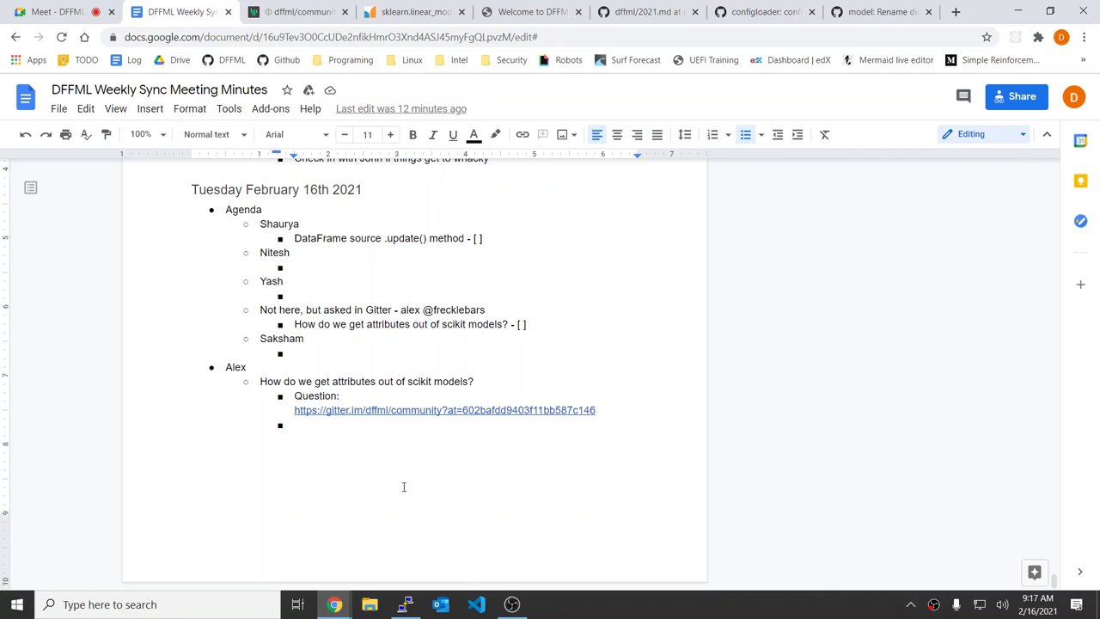
click(68, 10)
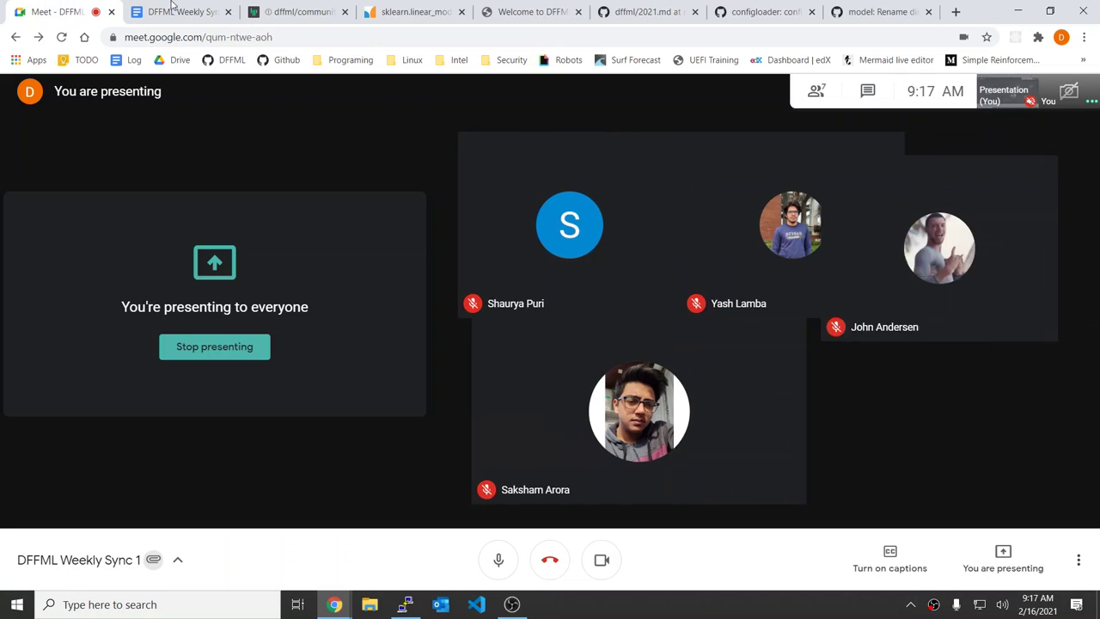
click(300, 11)
scroll(483, 140, up, 1)
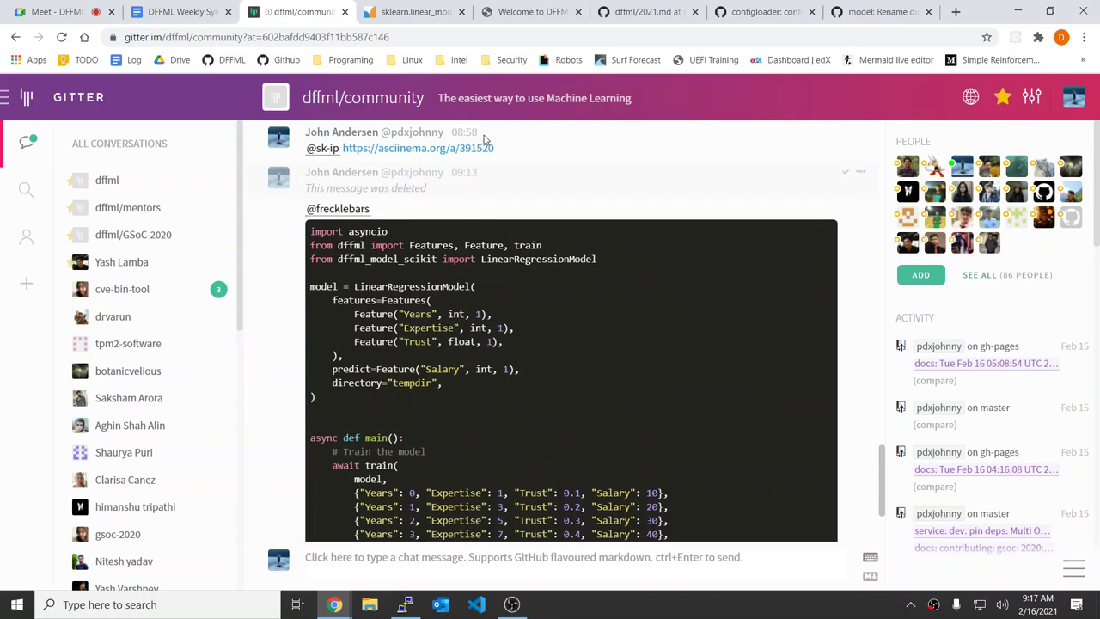
Step: Copy the 09:13 Gitter answer's permalink and paste it as a link in the minutes bullet
click(460, 179)
click(325, 36)
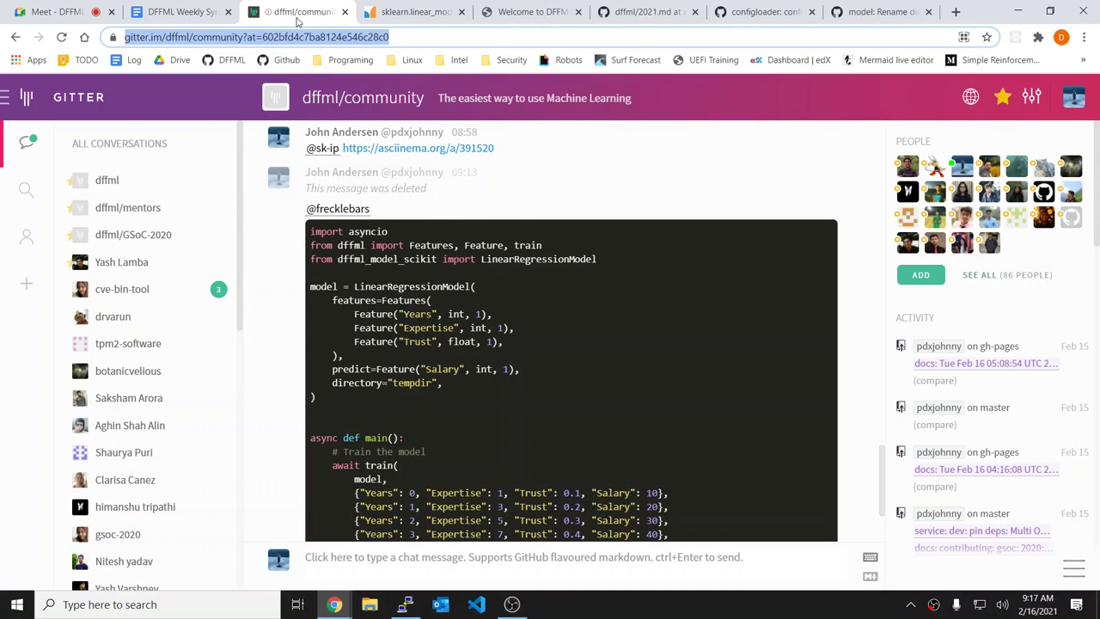
key(ctrl+c)
click(189, 12)
key(ctrl+v)
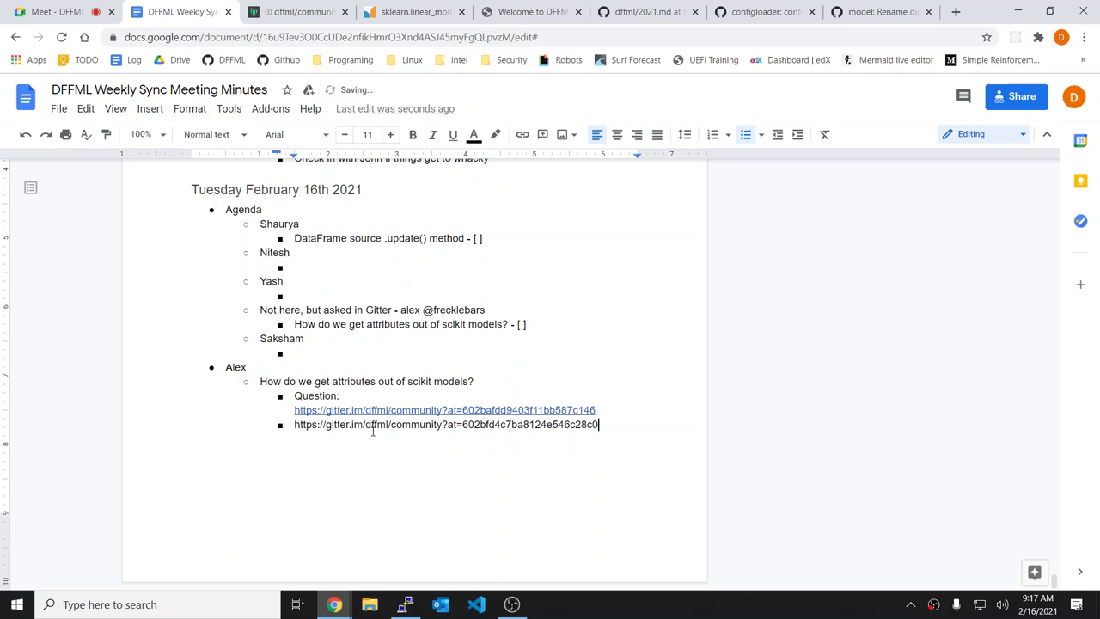
key(Return)
Step: Label the second Gitter link 'Answer:' on its own line
key(Up)
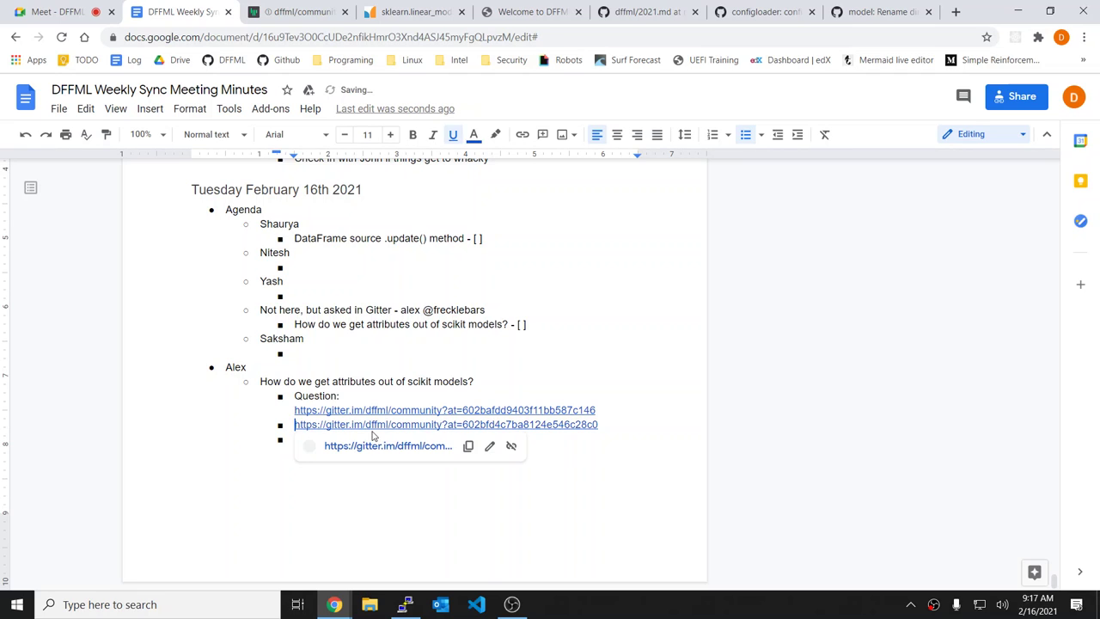
text(Anser)
key(BackSpace)
key(BackSpace)
key(BackSpace)
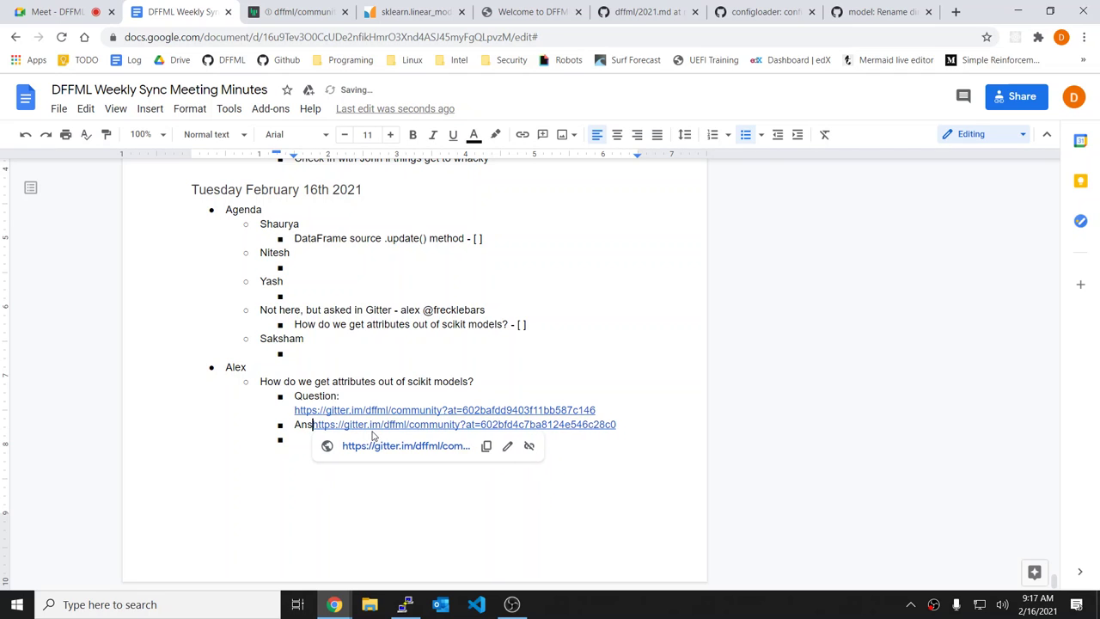
text(swer)
key(BackSpace)
text(:)
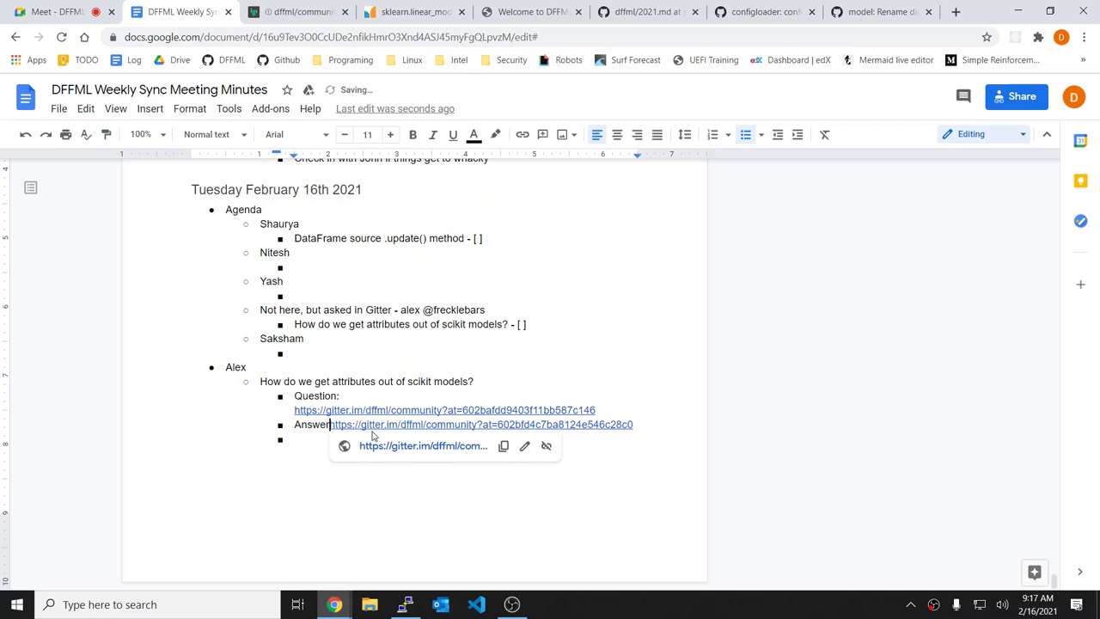
key(shift+Return)
key(Down)
Step: Write that the double context entry pattern makes high-level functions save and load the model each call
text(W)
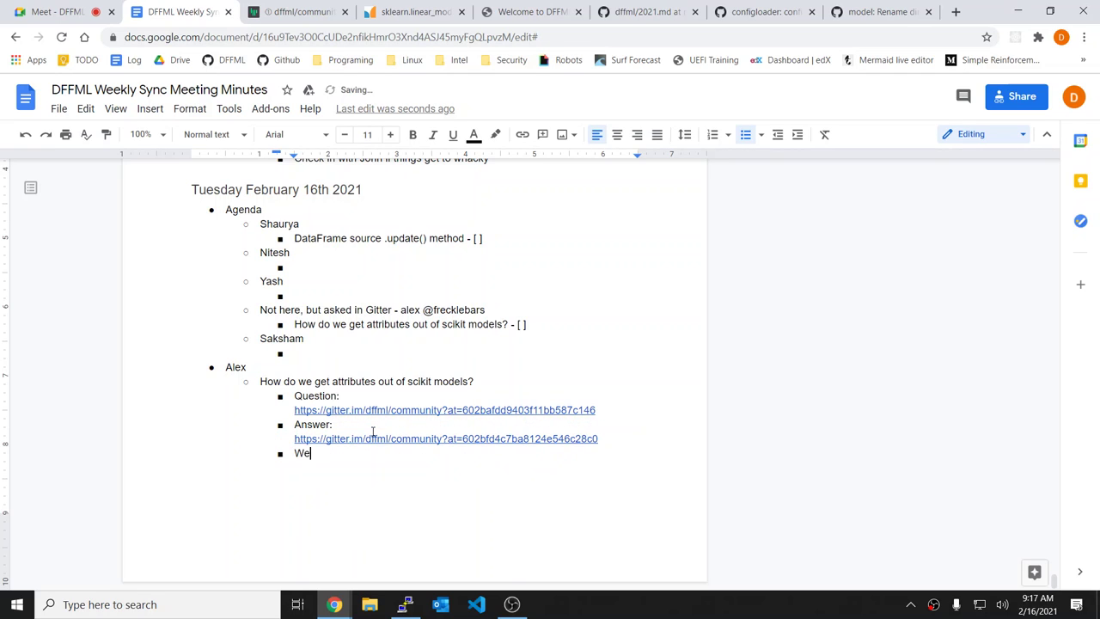
key(BackSpace)
key(BackSpace)
text(This is because of the double)
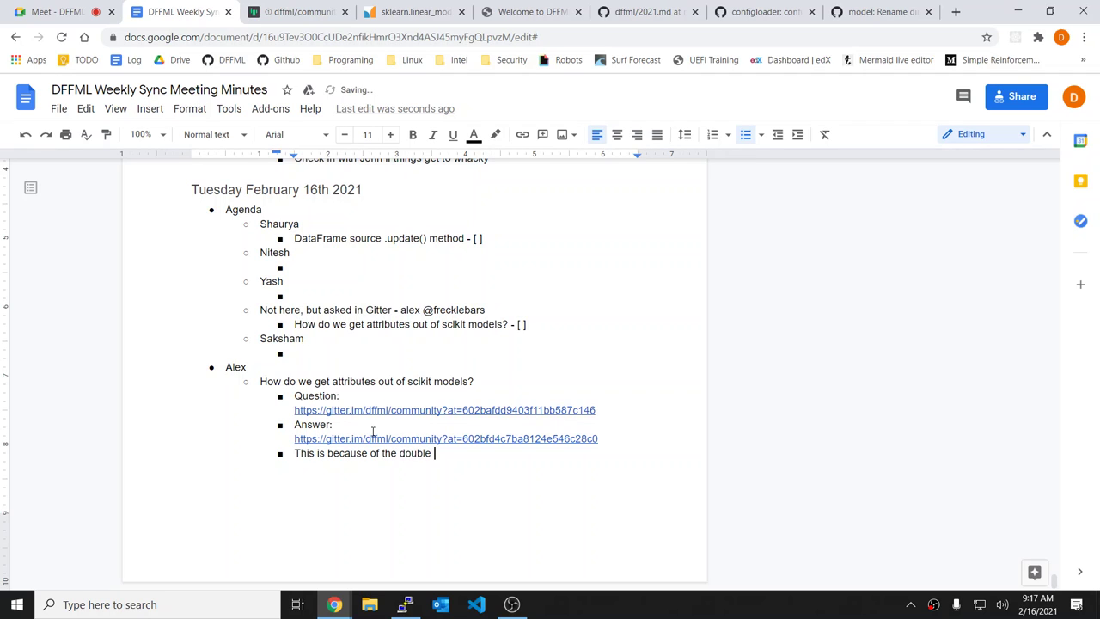
text( context entry pattern. We)
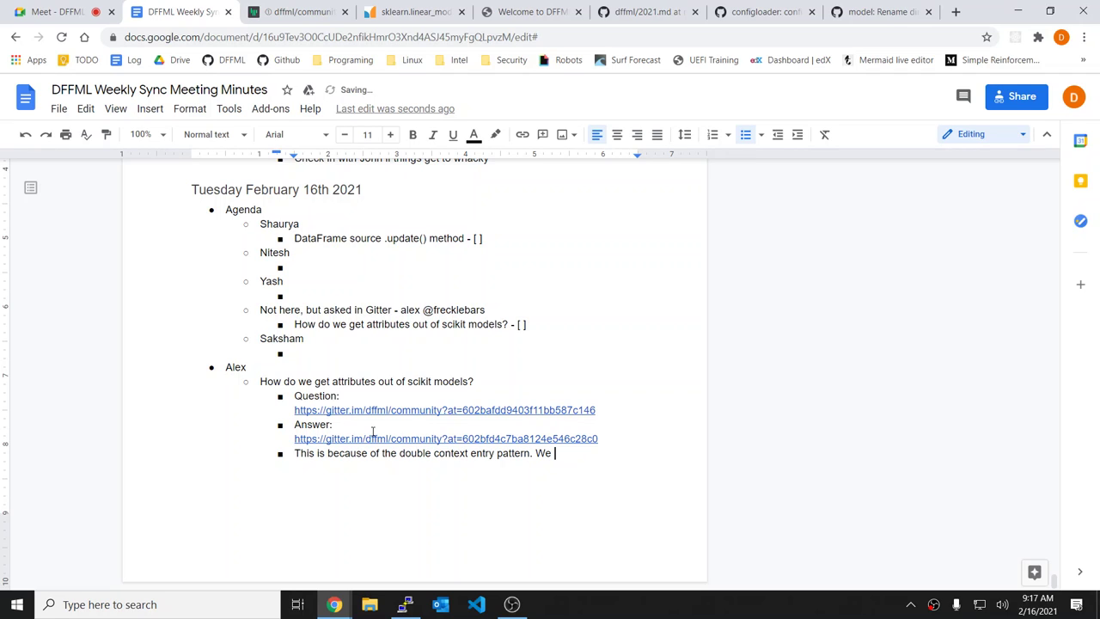
key(BackSpace)
key(BackSpace)
key(BackSpace)
text(The high level functions )
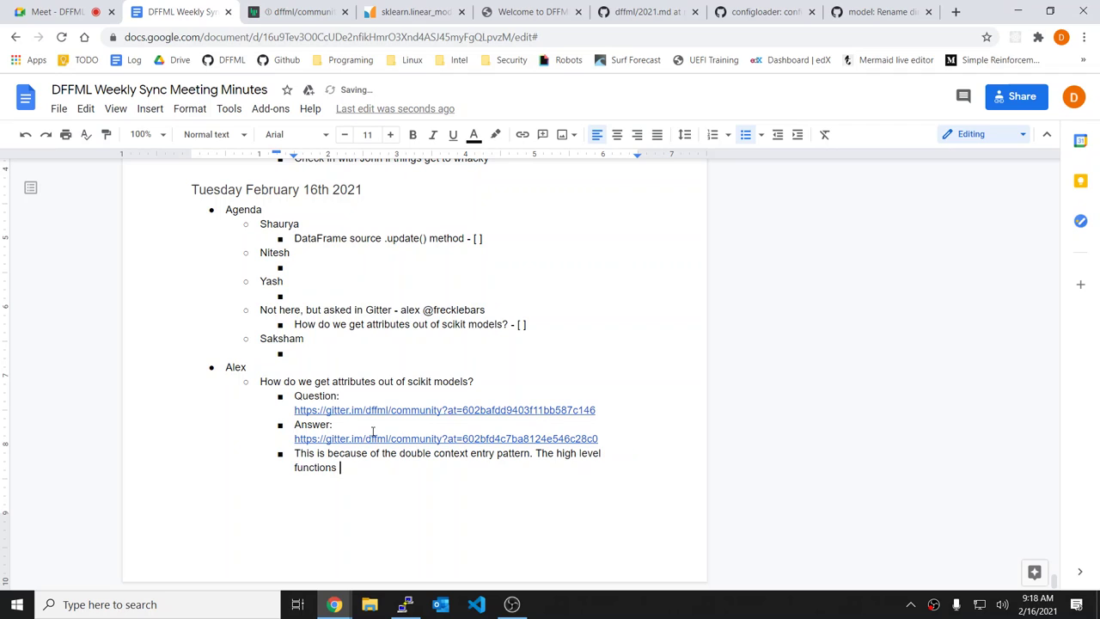
text(save and load the model ever)
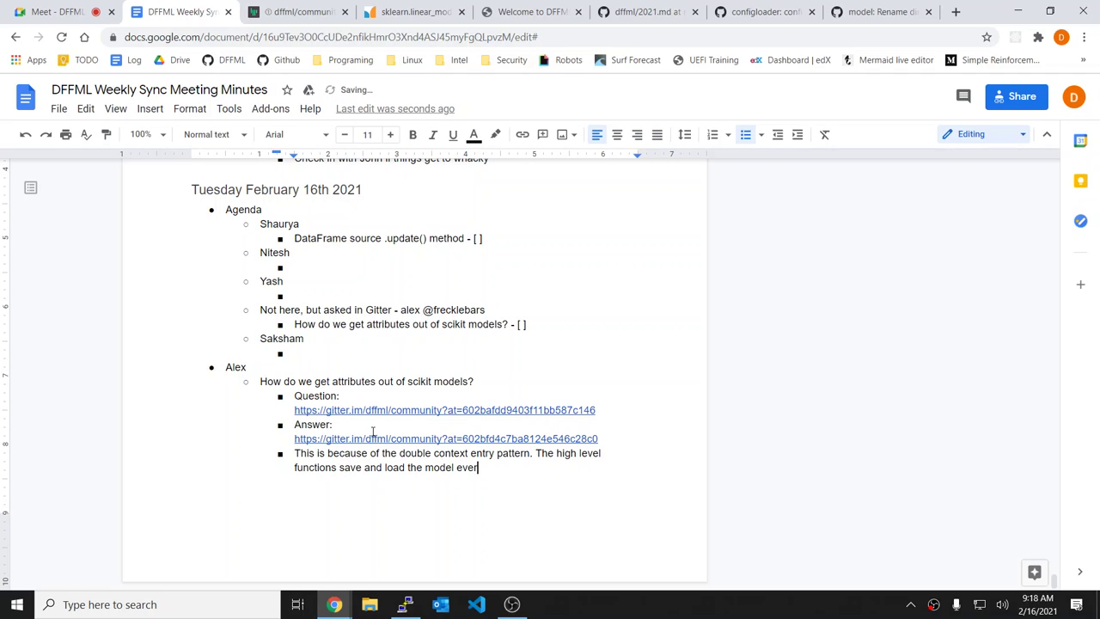
text(y time one for them (train, a)
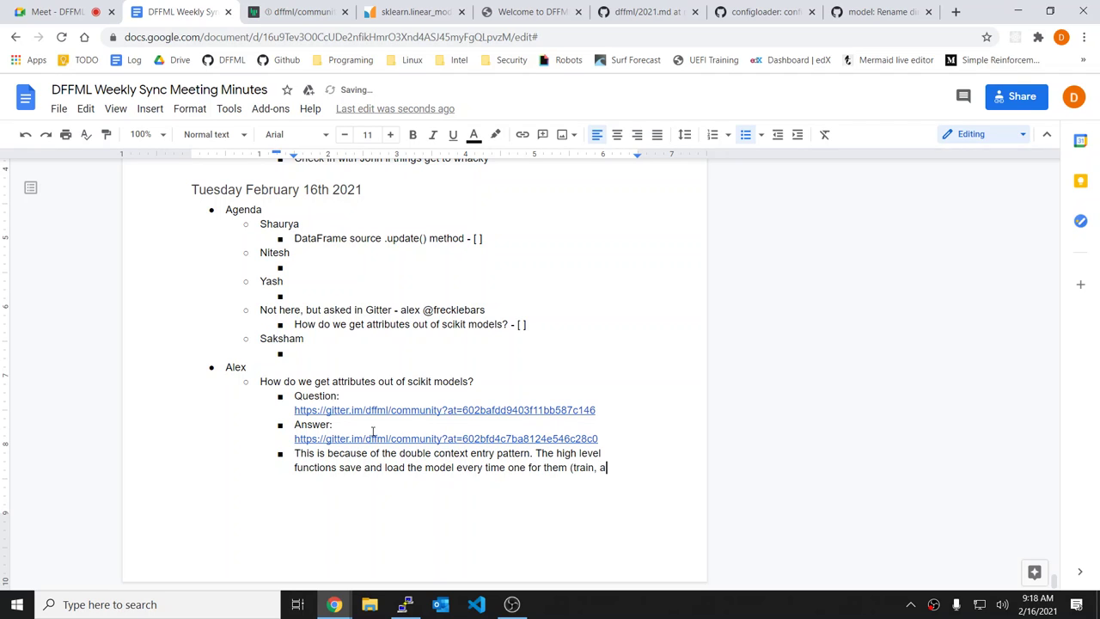
text(ccuracy, predict) is called)
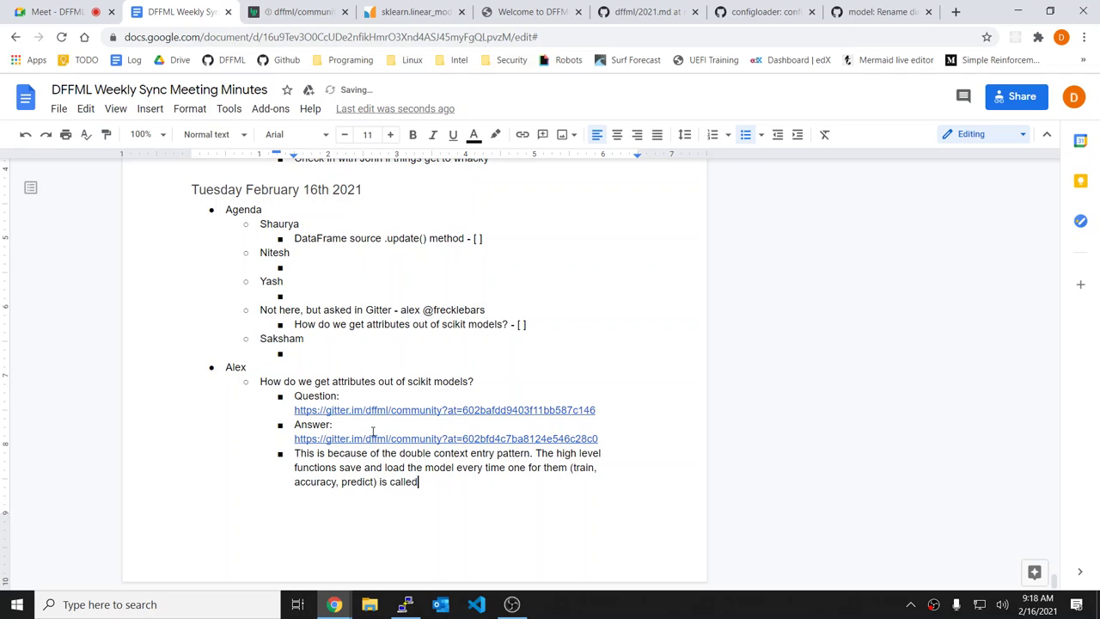
text(. T)
Step: Add 'This ensures users never forget to save the model.' and start a new bullet
key(BackSpace)
text(T)
key(BackSpace)
text(Th)
key(BackSpace)
key(BackSpace)
text(This ensures users never )
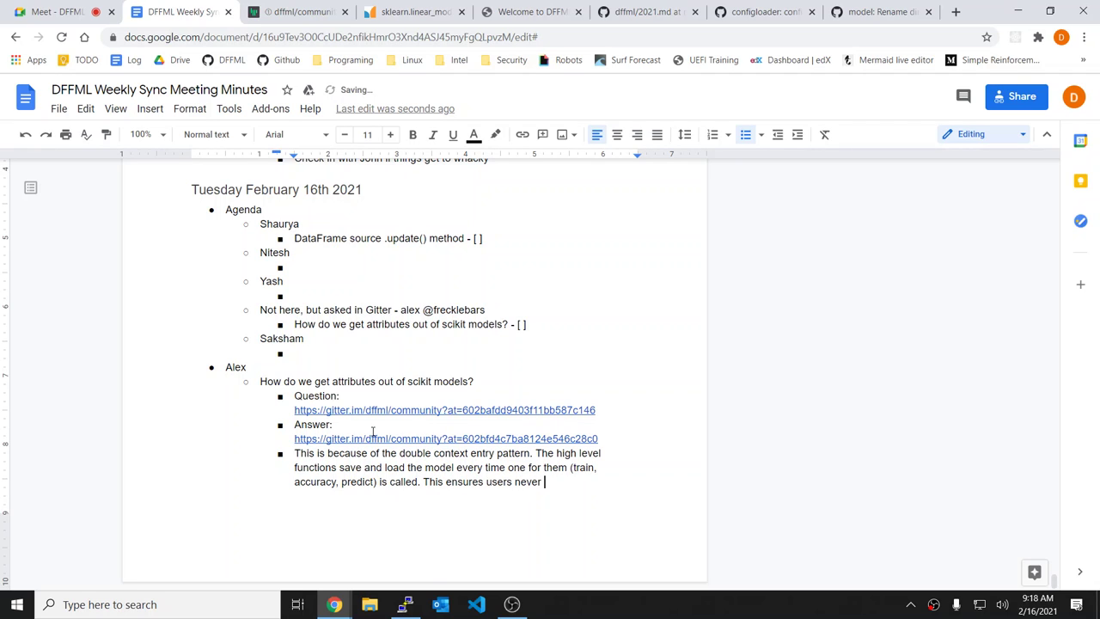
text(forget too)
key(BackSpace)
text(save the model)
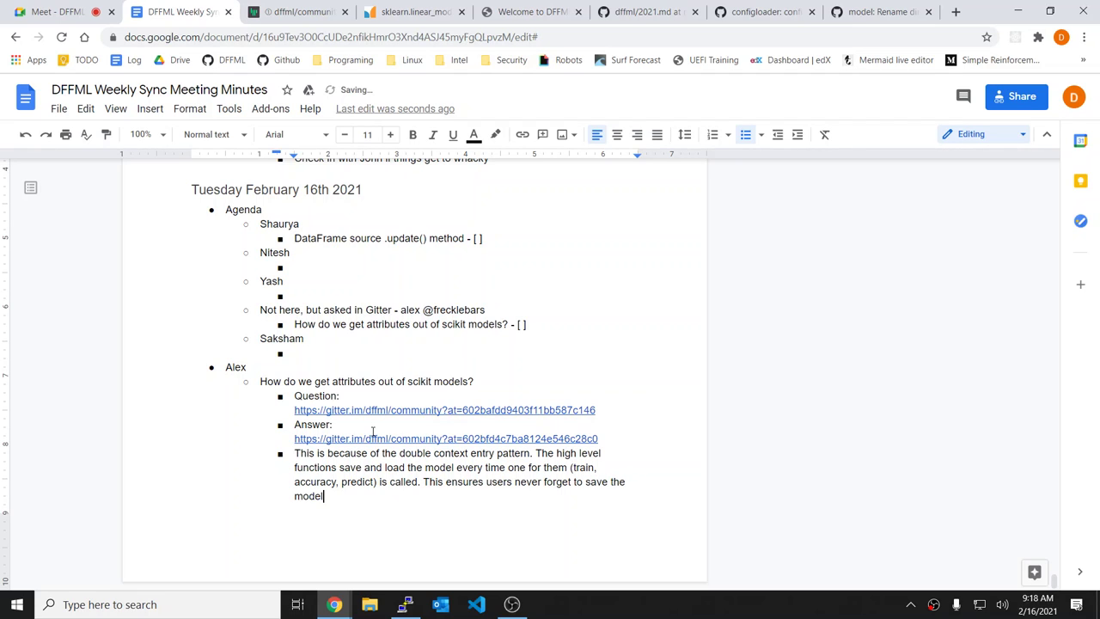
text(.)
key(Return)
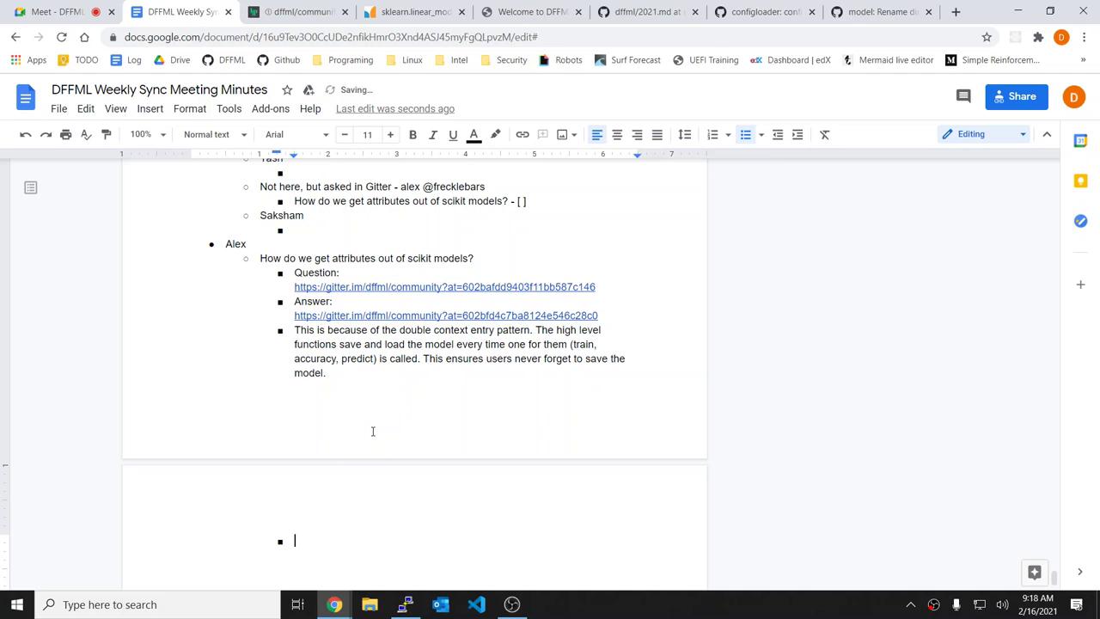
text(I)
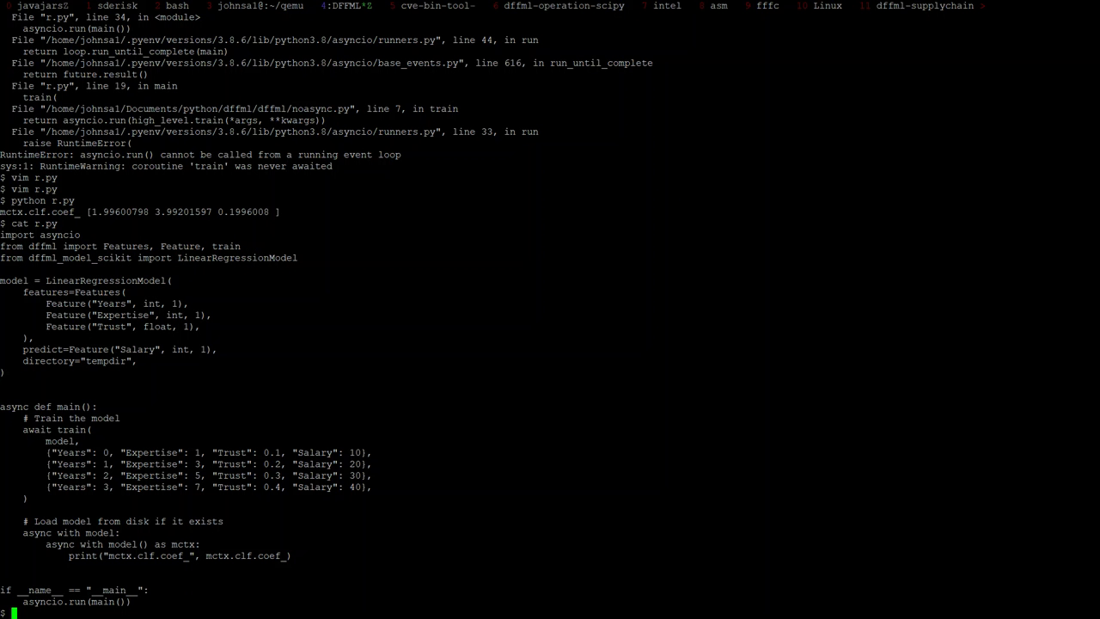
Step: Rerun r.py, then open it in vim at the 'Train the model' comment
text(python r.py)
key(Return)
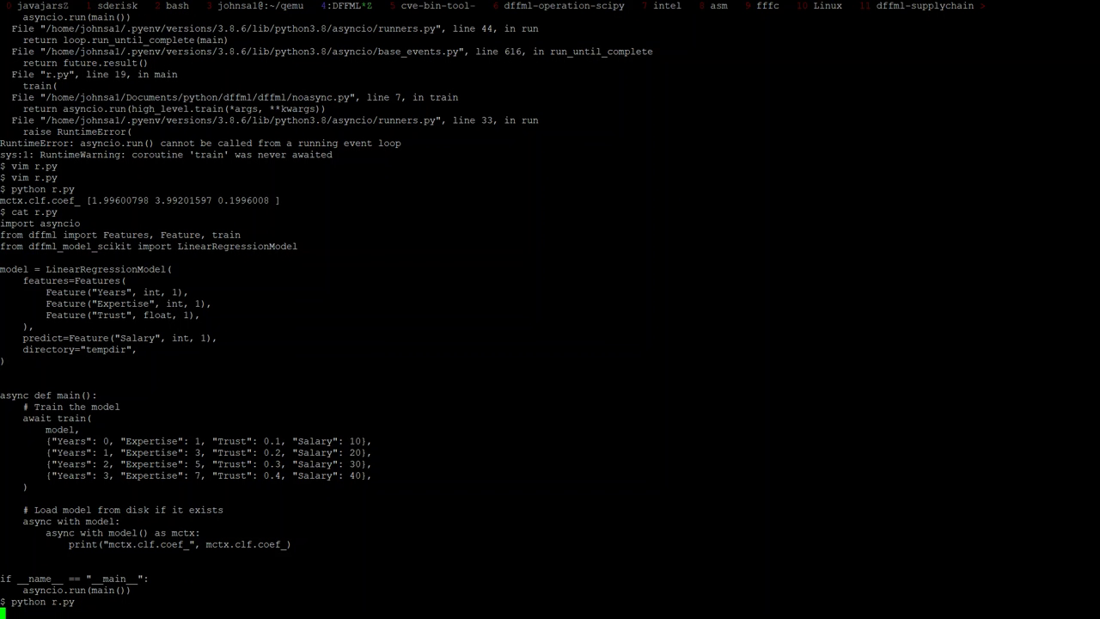
text(vim r.py)
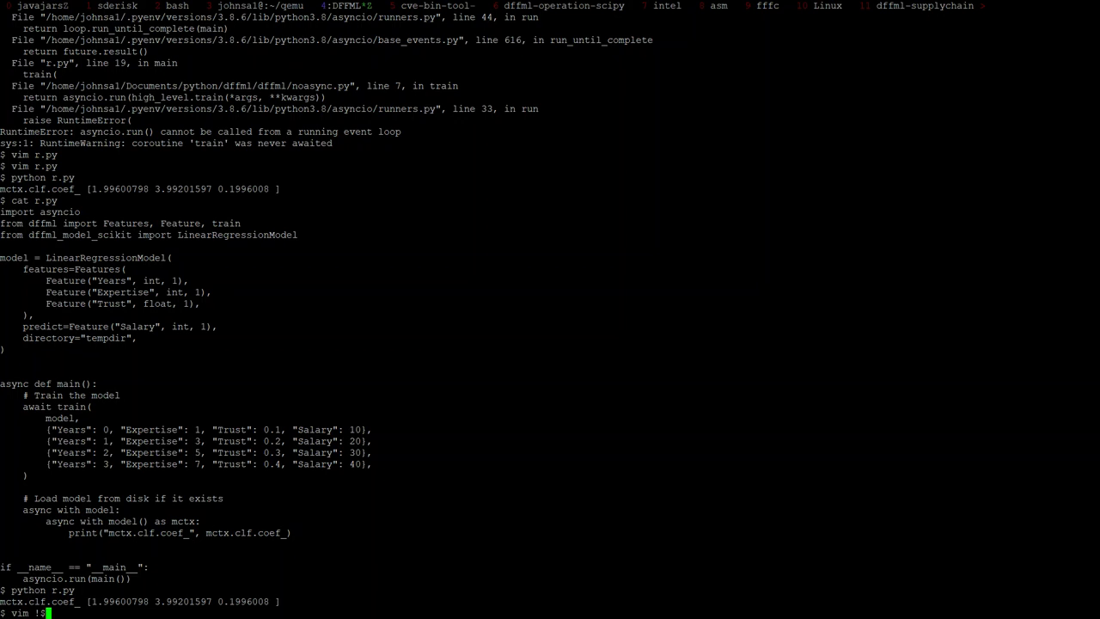
key(Return)
key(j)
key(j)
key(j)
key(j)
key(j)
key(j)
key(j)
key(j)
key(j)
key(j)
key(j)
key(j)
key(j)
key(j)
key(j)
key(j)
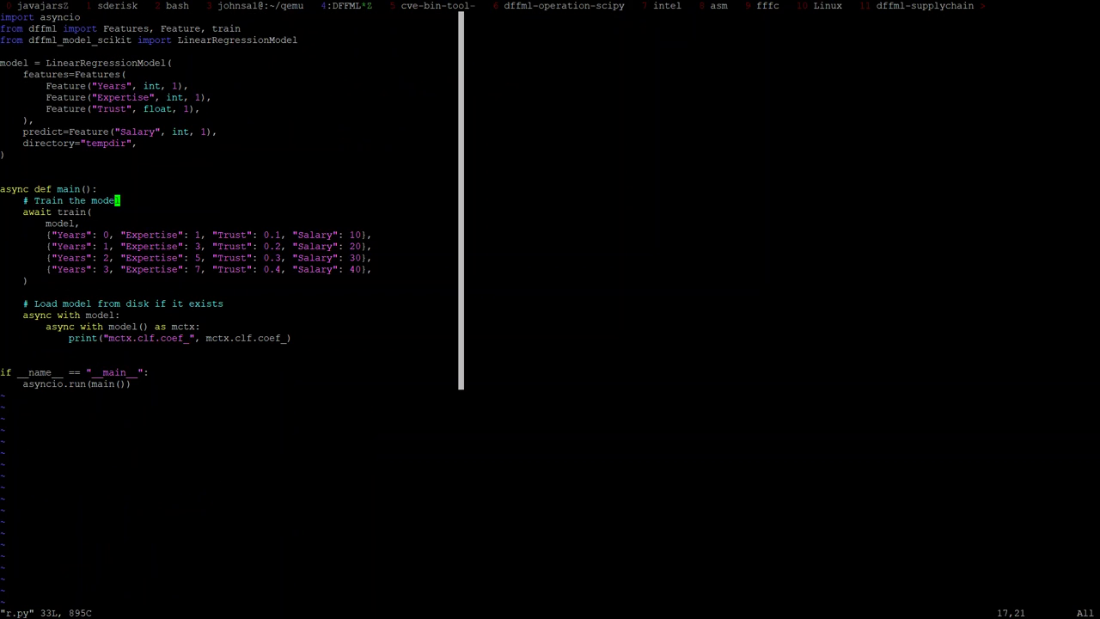
key(k)
Step: Cut the train block and paste it under 'async with model() as mctx:'
key(shift+v)
key(j)
key(j)
key(j)
key(j)
key(j)
key(j)
key(j)
key(j)
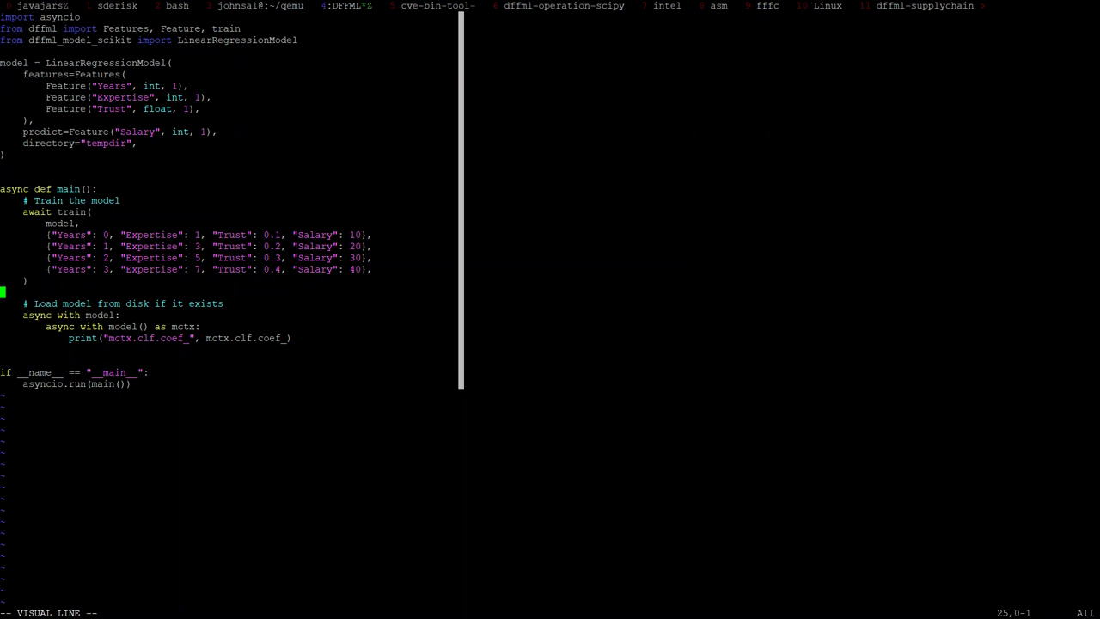
key(d)
key(j)
key(j)
key(k)
key(j)
key(p)
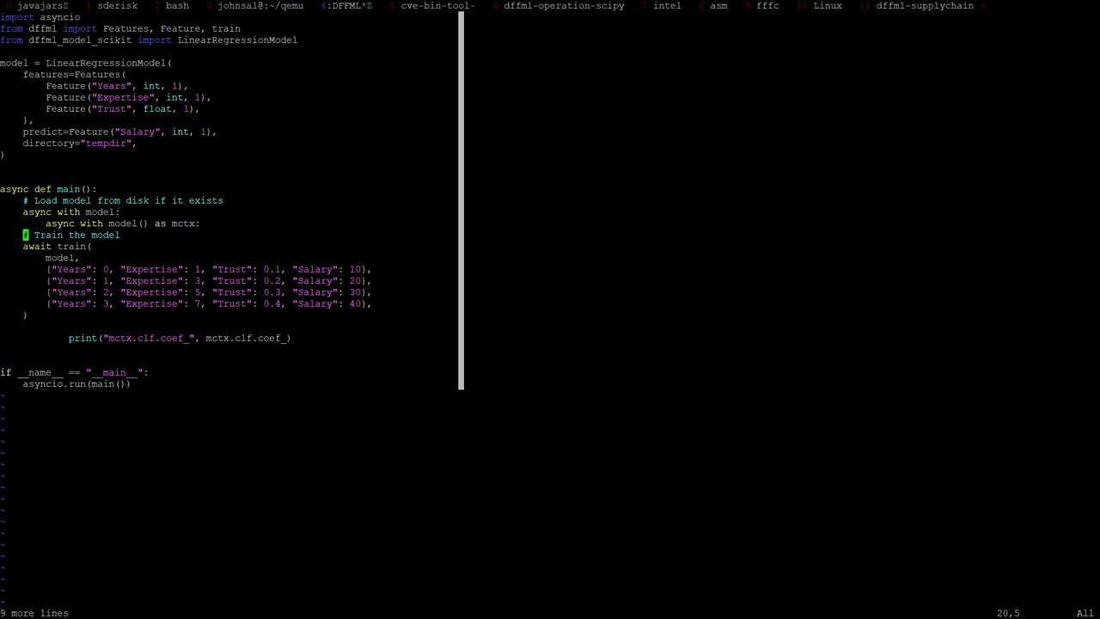
Step: Indent the pasted train block two levels and change its model argument to mctx
key(j)
key(shift+v)
key(j)
key(j)
key(j)
key(j)
key(j)
key(j)
key(2)
key(greater)
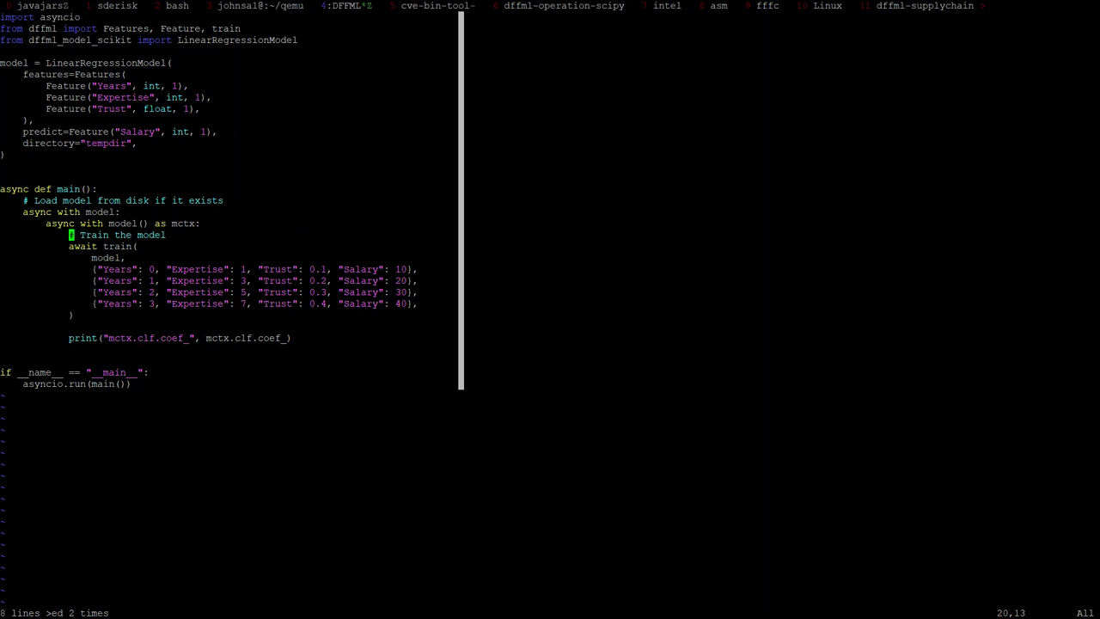
key(j)
key(j)
key(dollar)
text(jkdbimtx)
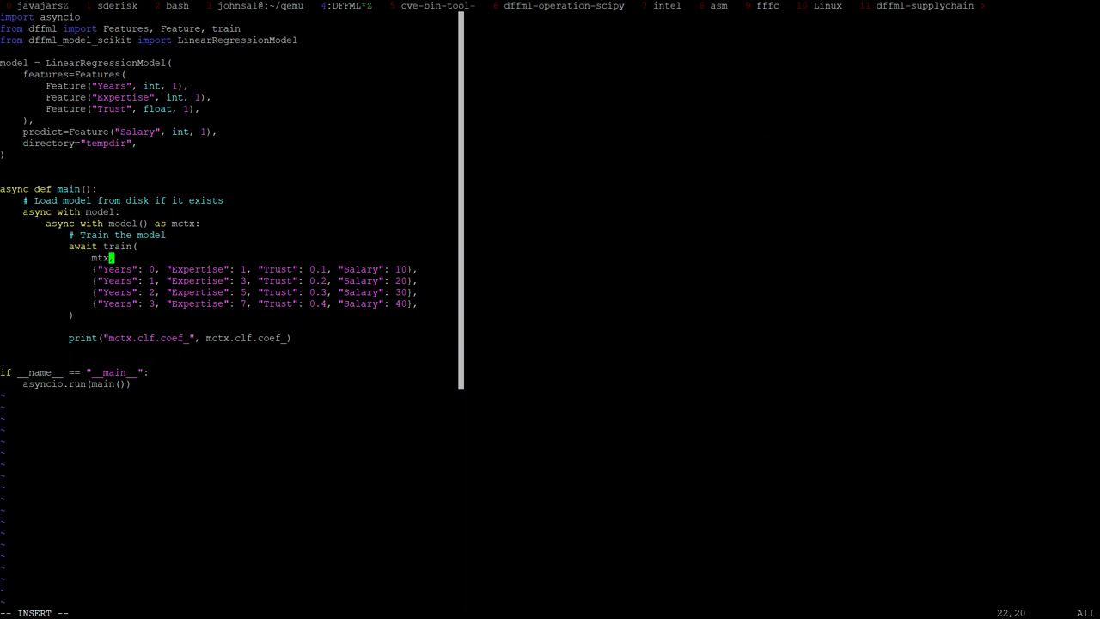
key(Escape)
text(hic)
key(Escape)
Step: Save r.py and run it, getting TypeError: 'LinearRegressionModelContext' object is not callable
text(:wq)
key(Return)
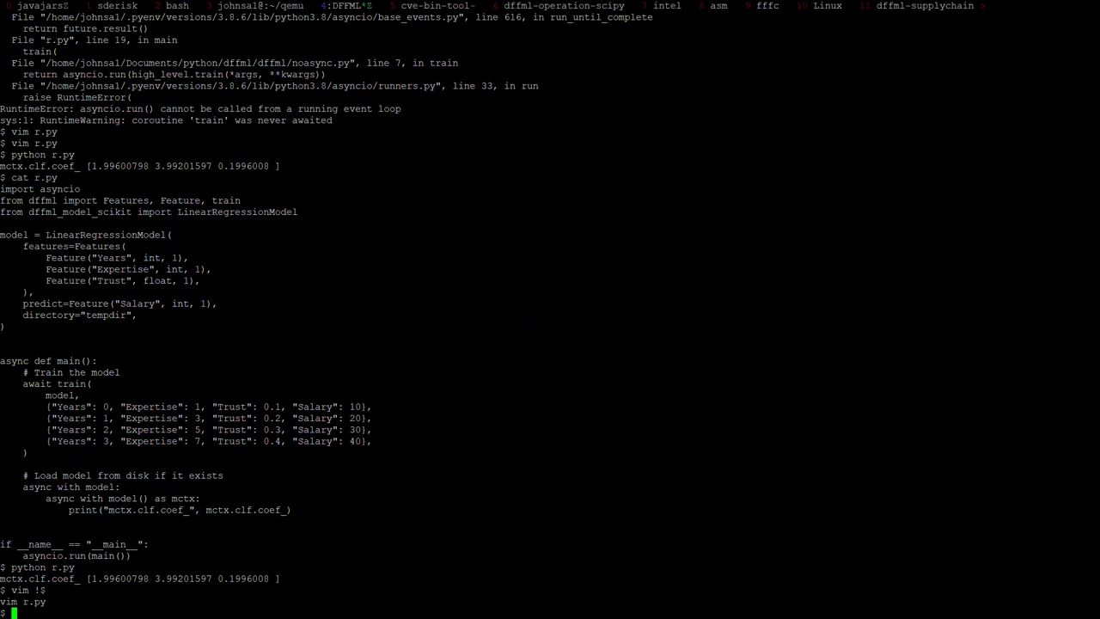
key(Up)
key(Up)
key(Return)
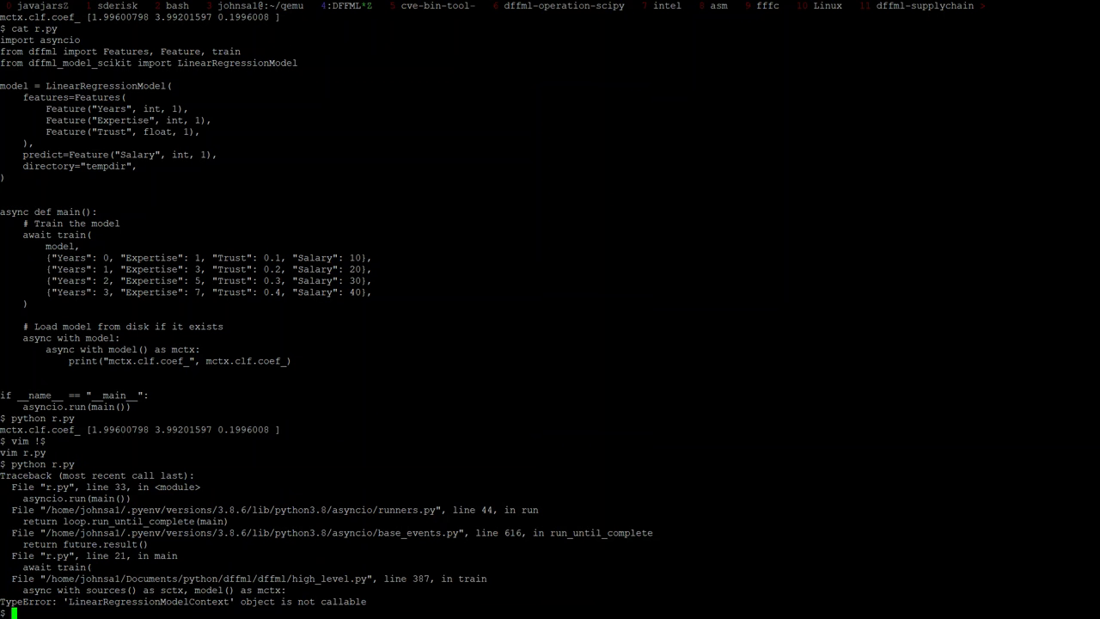
Step: Reopen and exit r.py, then print the revised script with cat !$
key(Up)
key(Up)
key(Return)
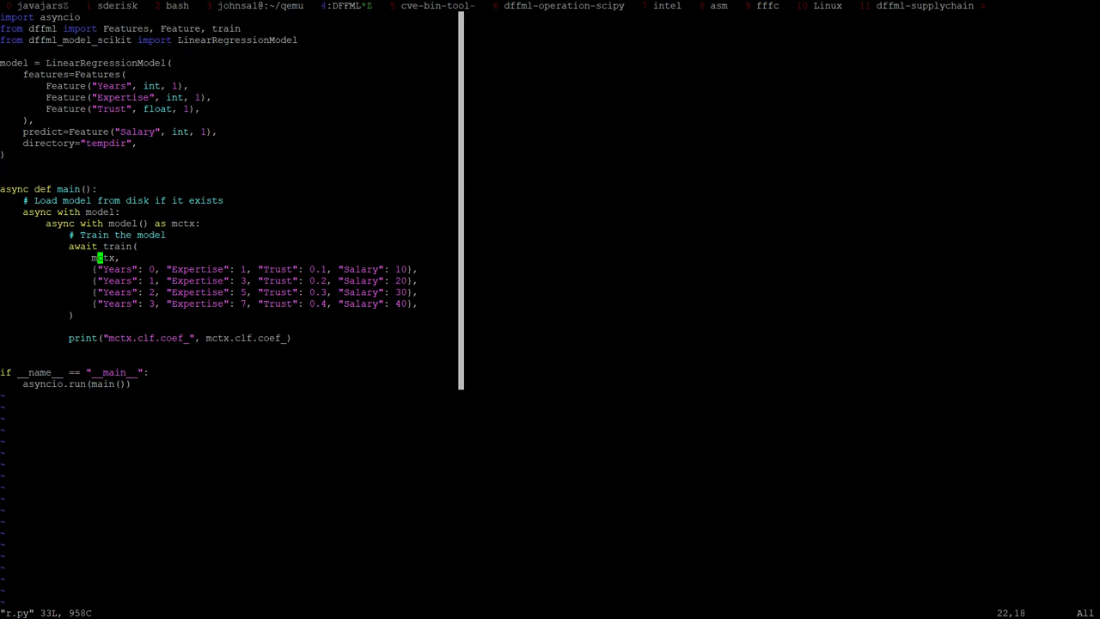
text(:wq)
key(Return)
text(cat !$)
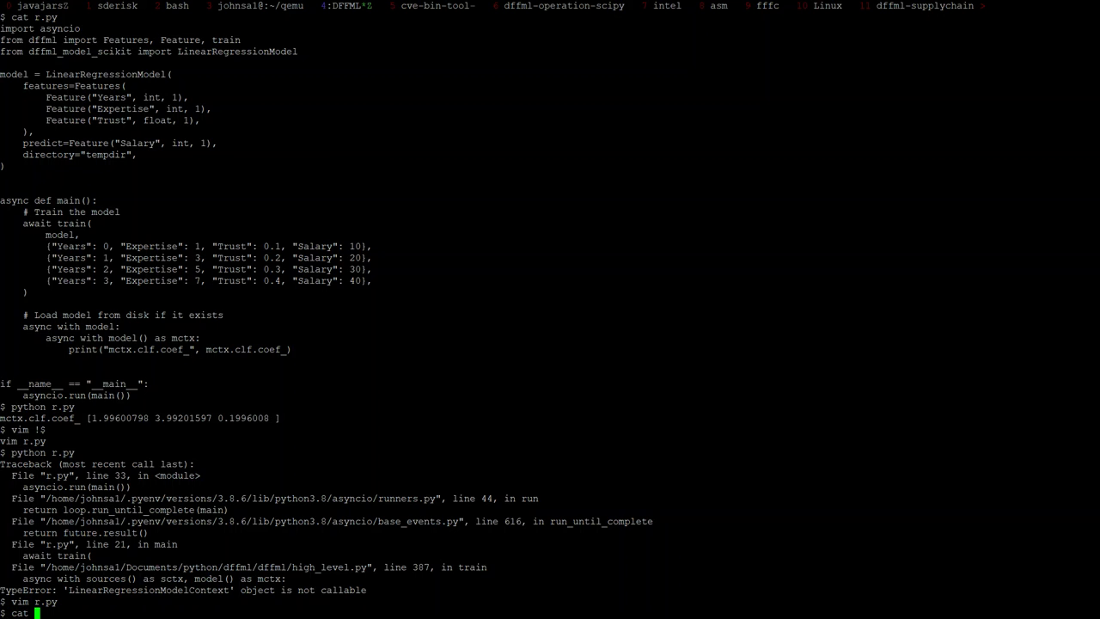
key(Return)
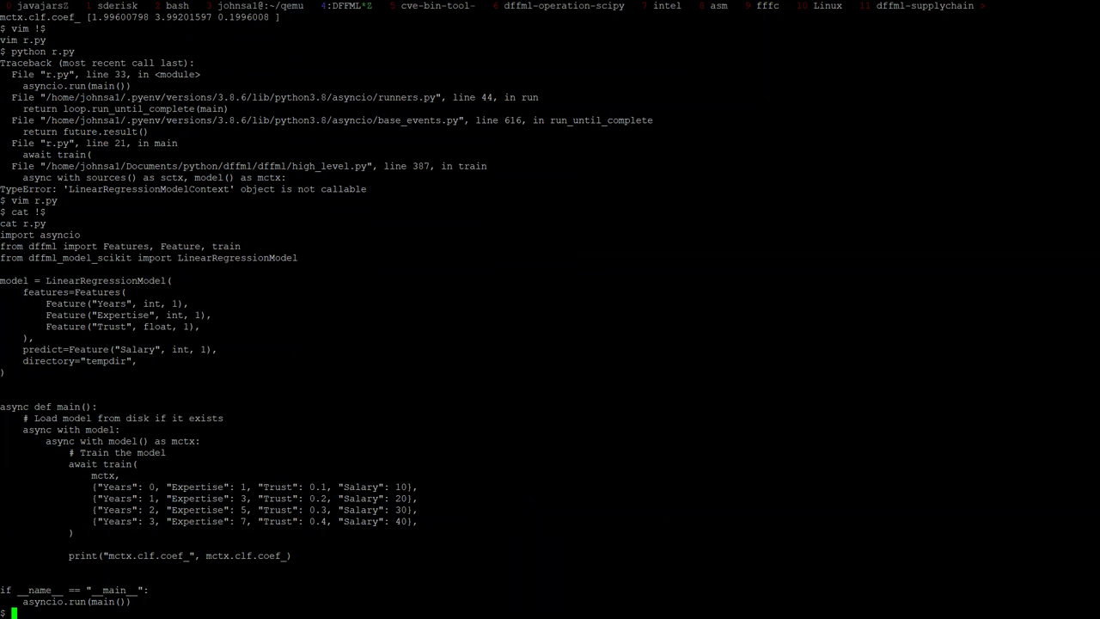
Step: Highlight the nested 'async with model' / mctx context and 'await train' lines in r.py while explaining them
drag(69, 440, 182, 475)
drag(69, 452, 125, 475)
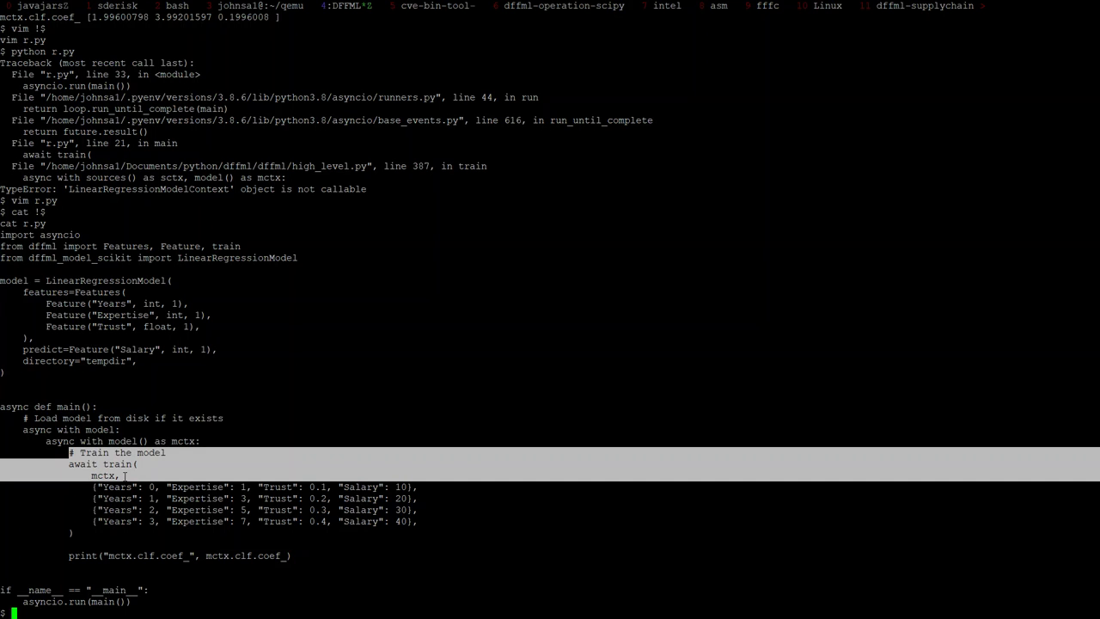
click(92, 449)
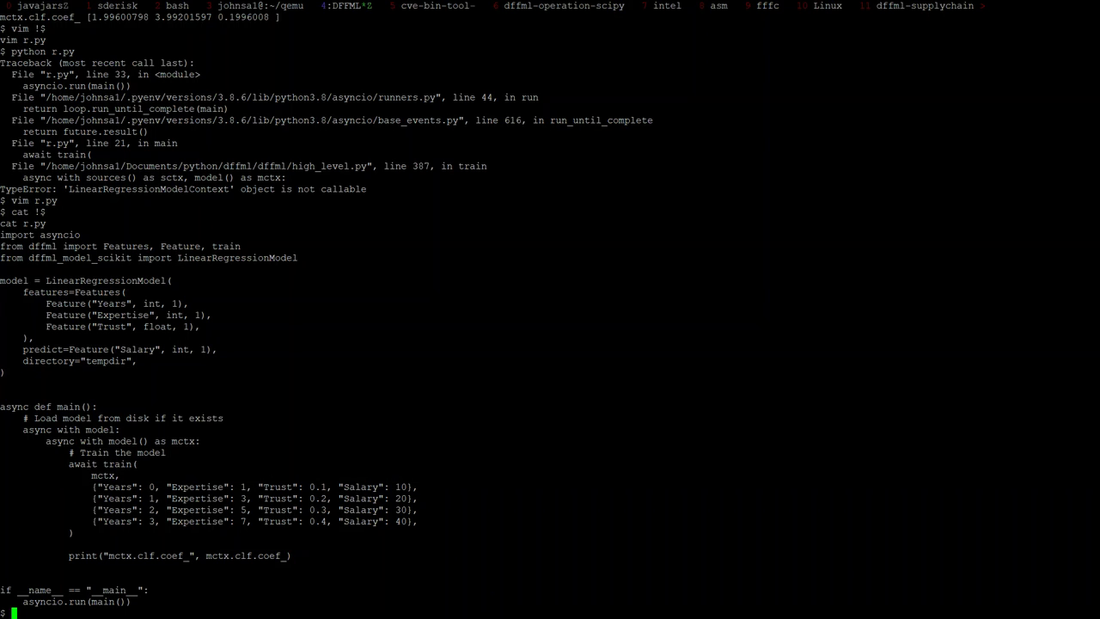
drag(1, 429, 207, 441)
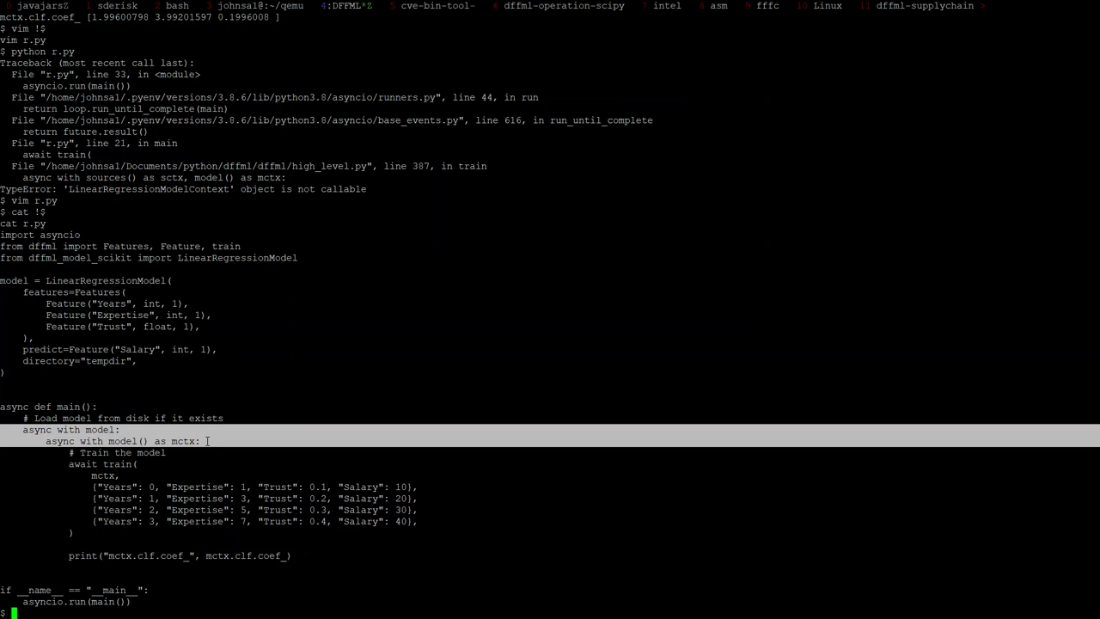
click(207, 440)
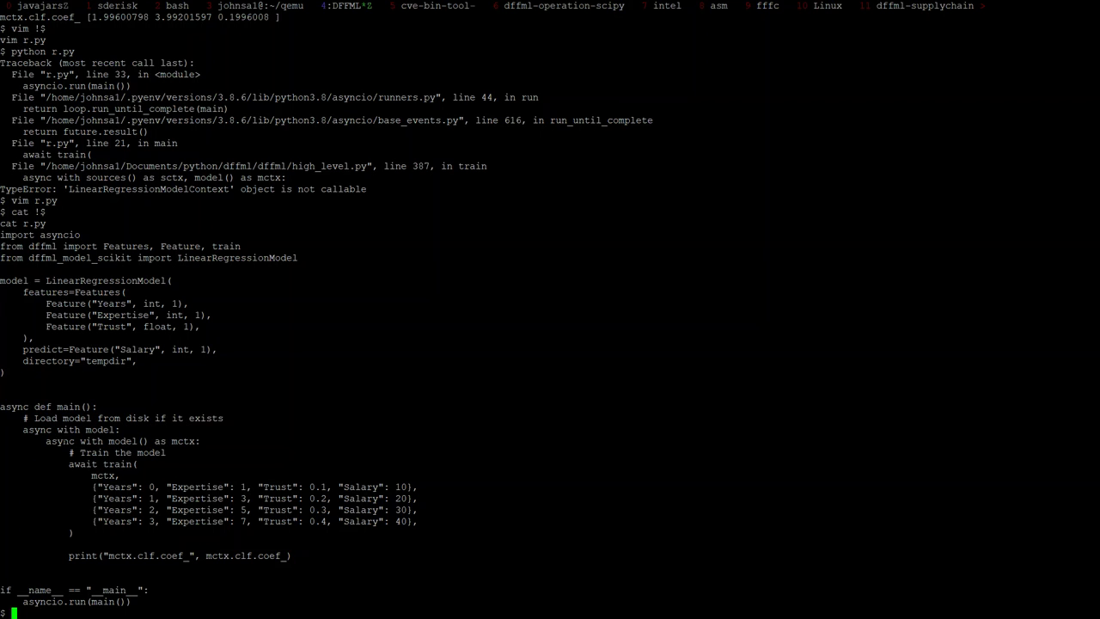
drag(58, 428, 165, 470)
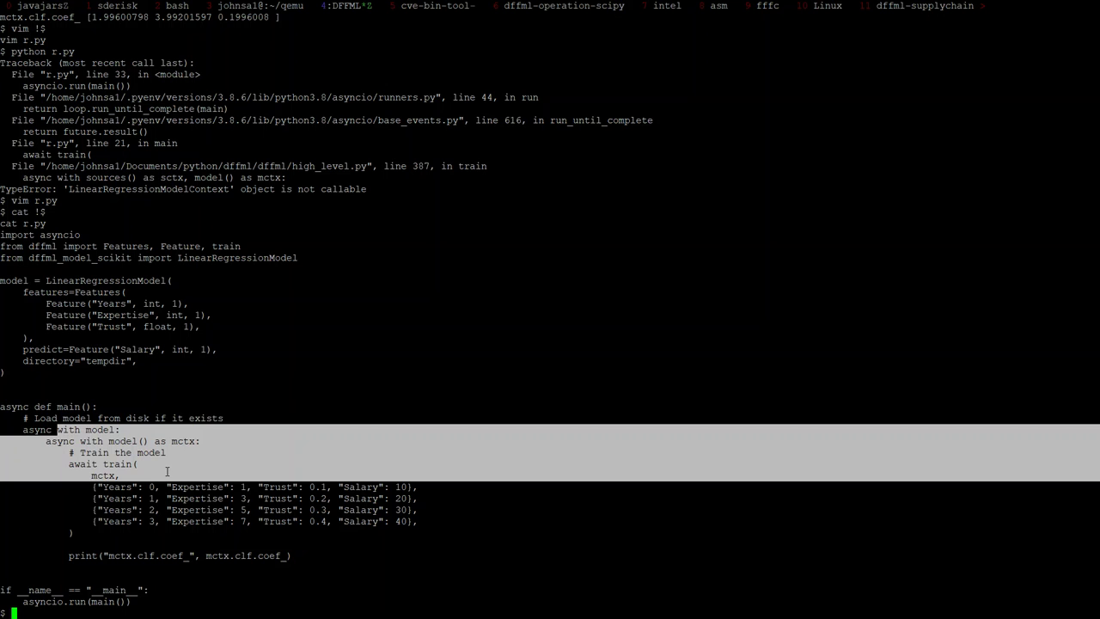
click(165, 470)
drag(58, 429, 224, 448)
click(224, 449)
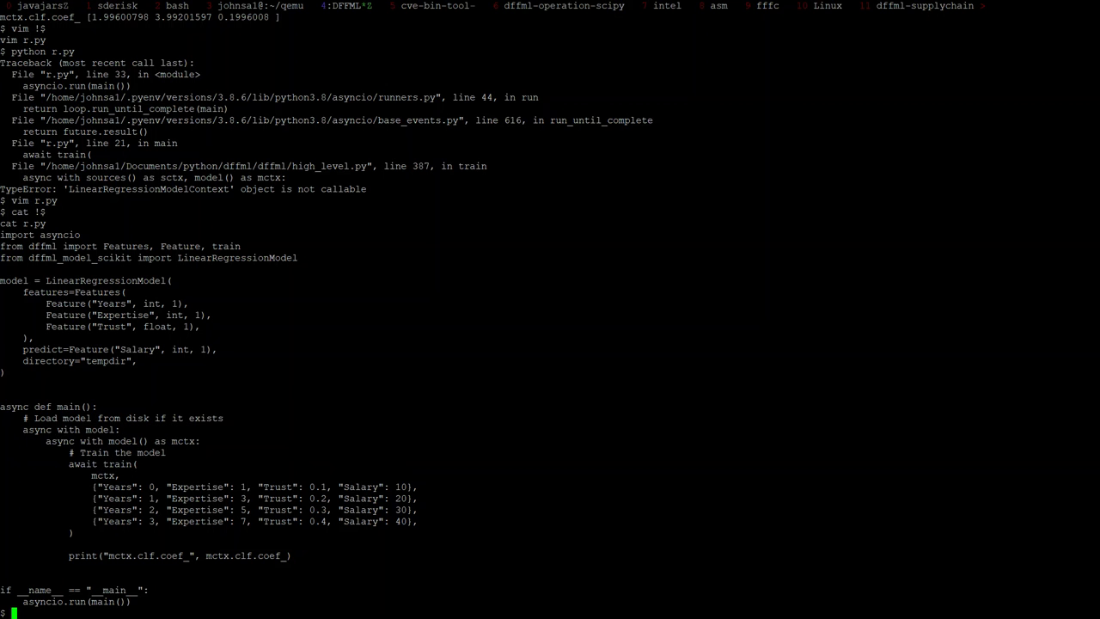
Step: In the meeting minutes, delete the stray 'If' from the new empty bullet
key(alt+Tab)
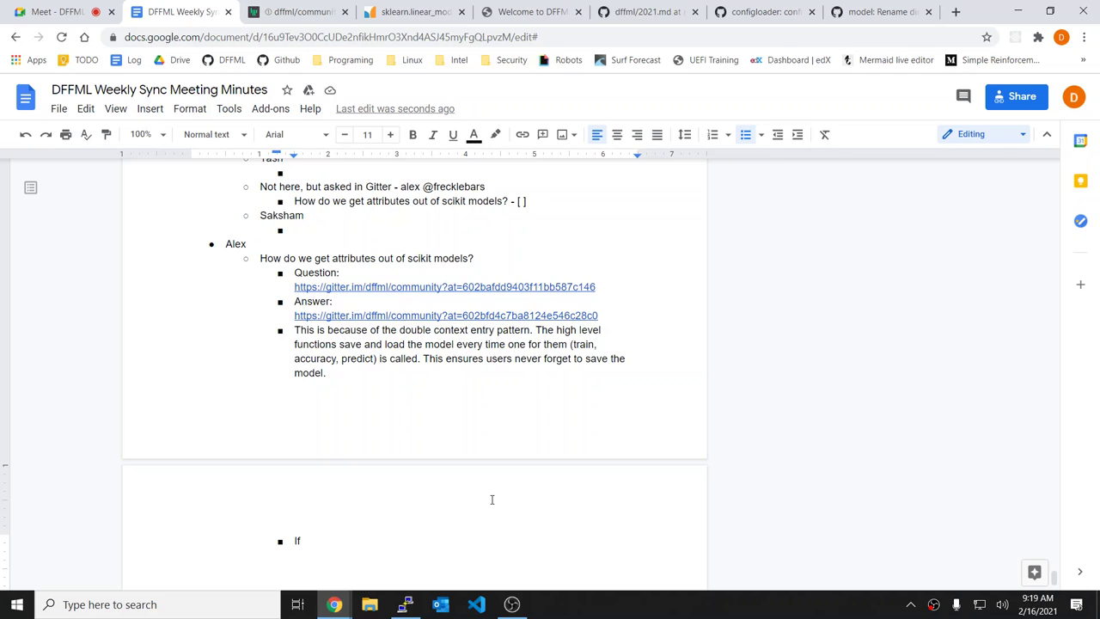
key(BackSpace)
key(BackSpace)
key(alt+Tab)
key(alt+Tab)
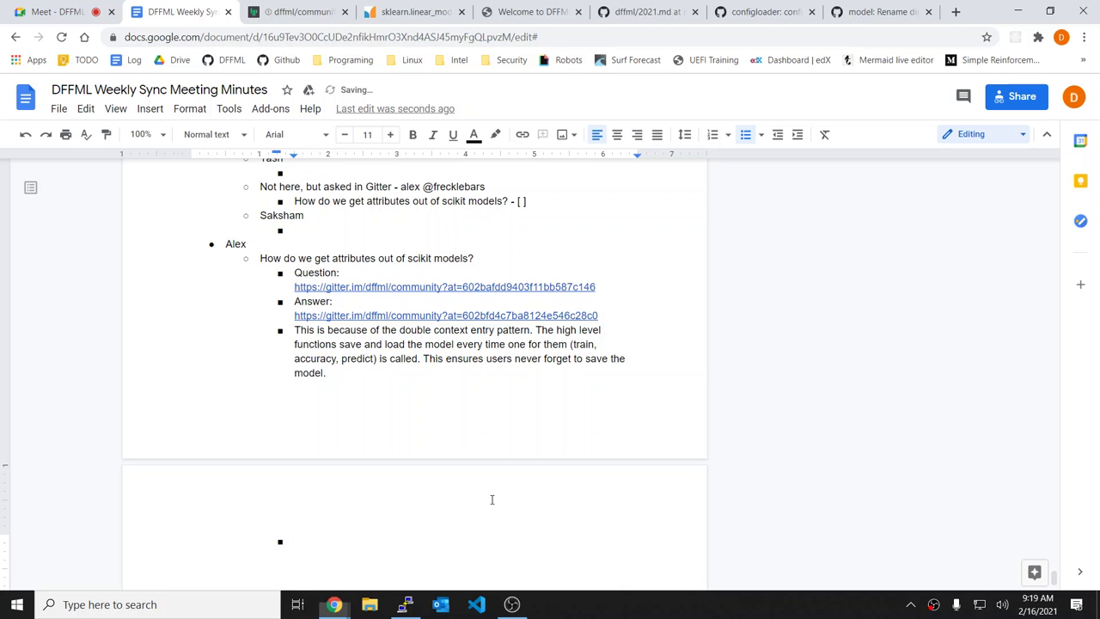
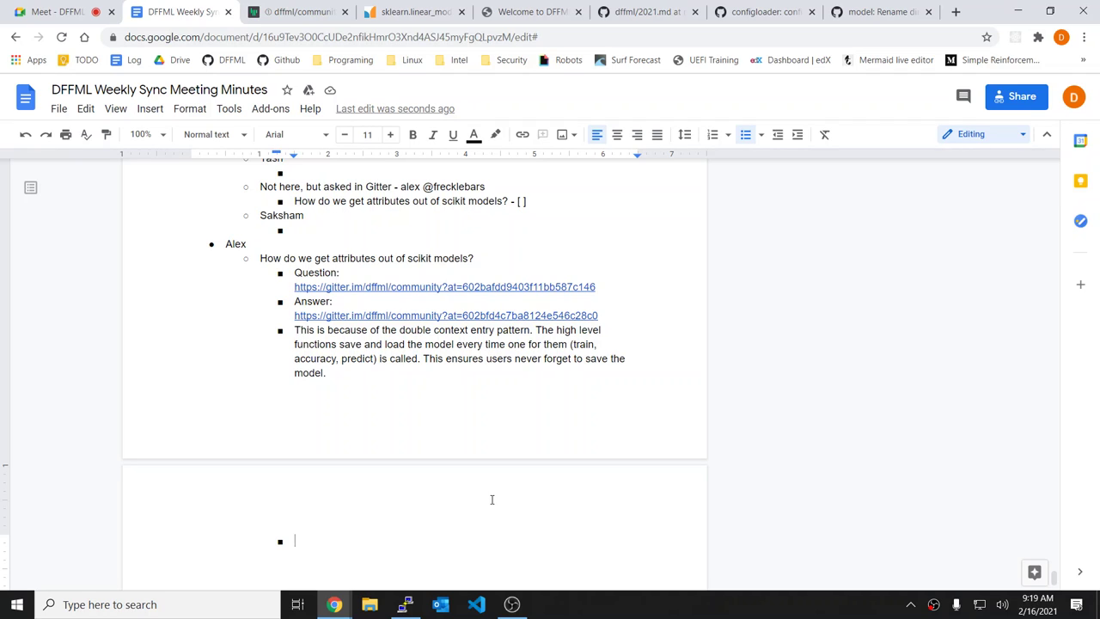
Step: Write the note about opening an issue to pass context to high level functions instead of creating one from the parent
text(We need to p)
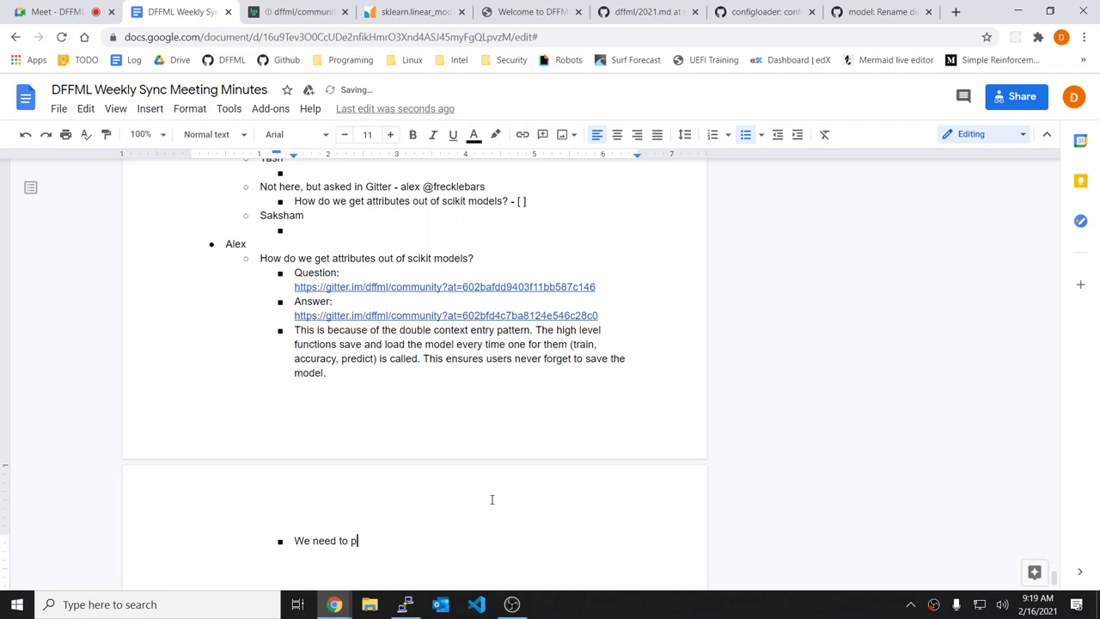
key(BackSpace)
text(open an issue to track passing contex)
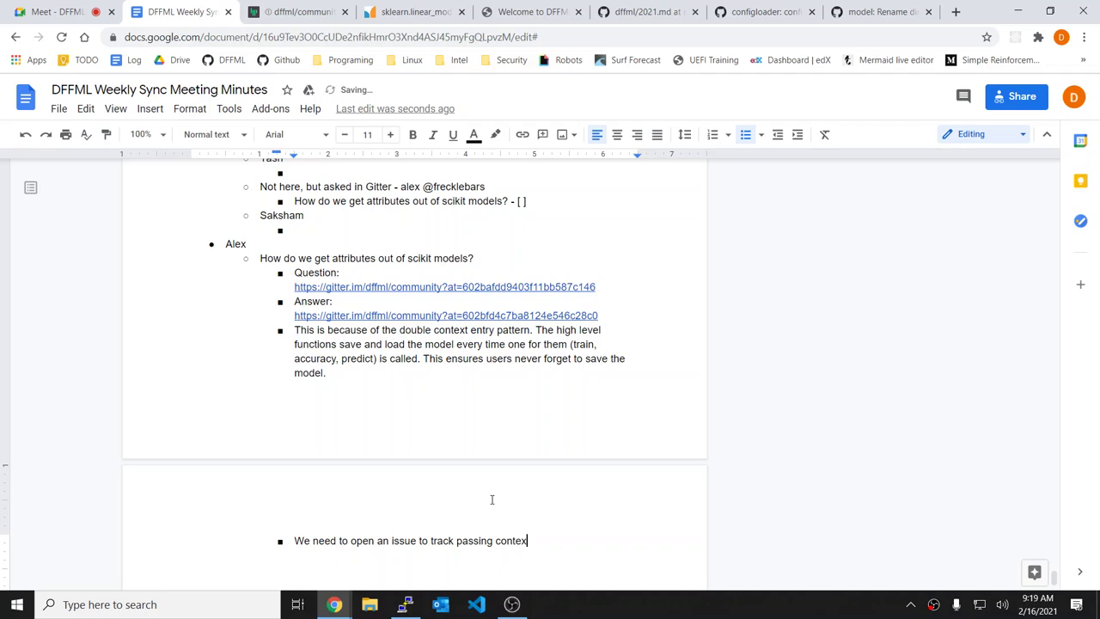
text(t's to the high level func)
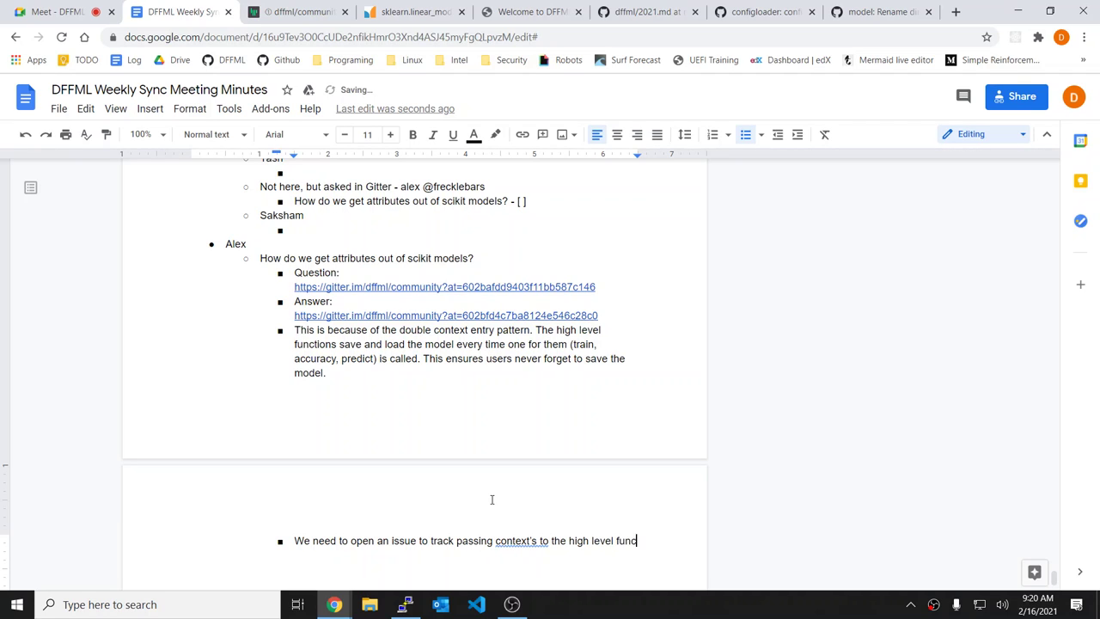
text(tions. We should)
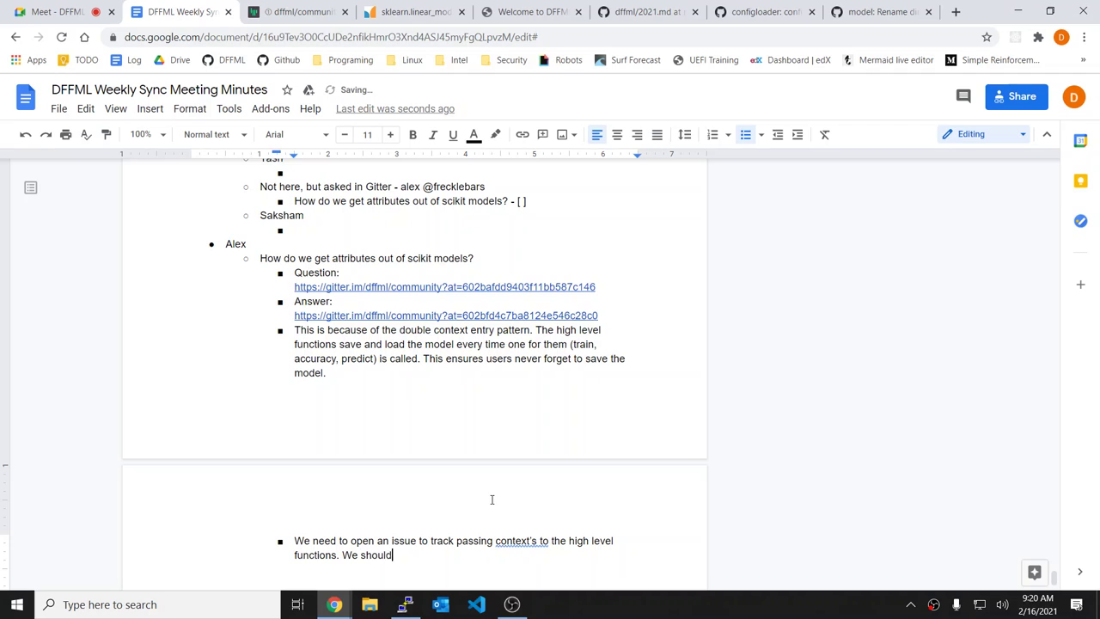
text( support the caller opening the conte)
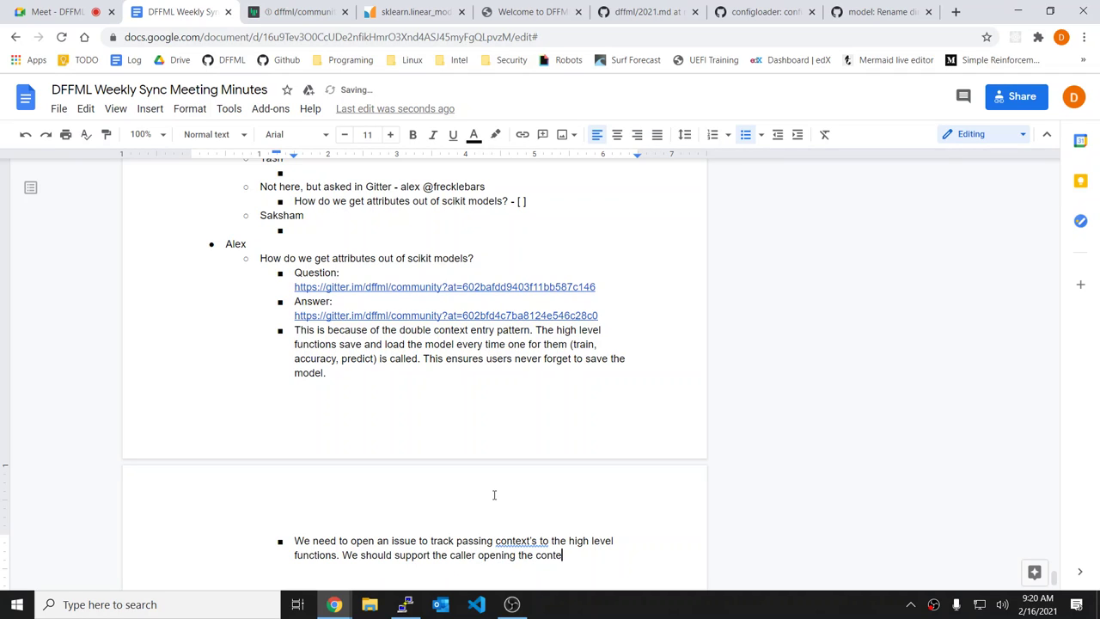
text(xt and then just using the)
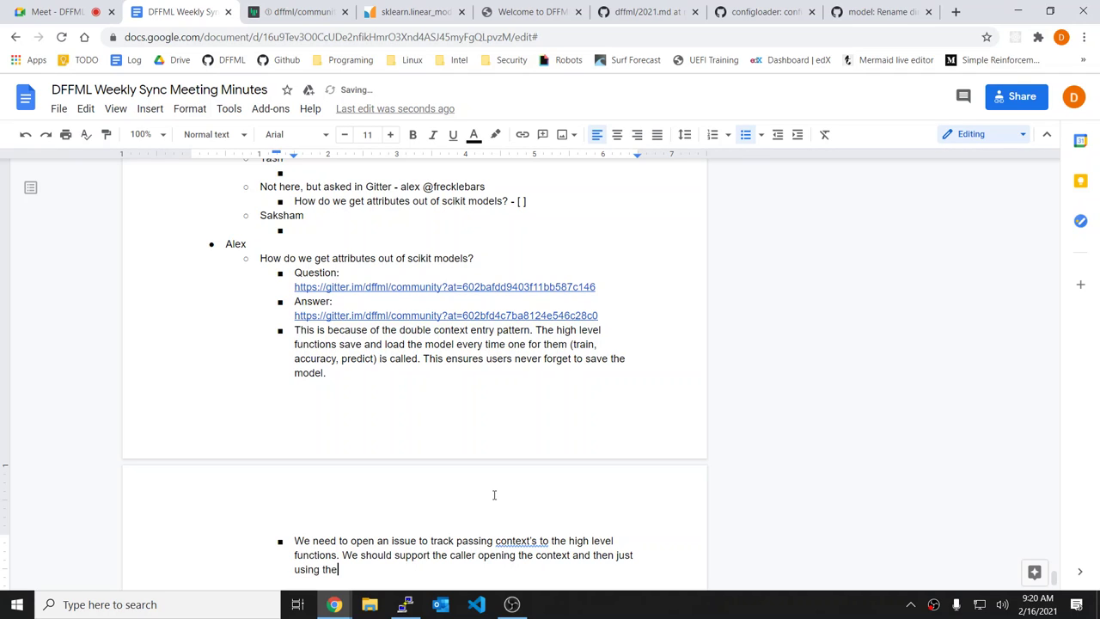
text( context (isn)
key(BackSpace)
key(BackSpace)
text(nstead of creating one fr)
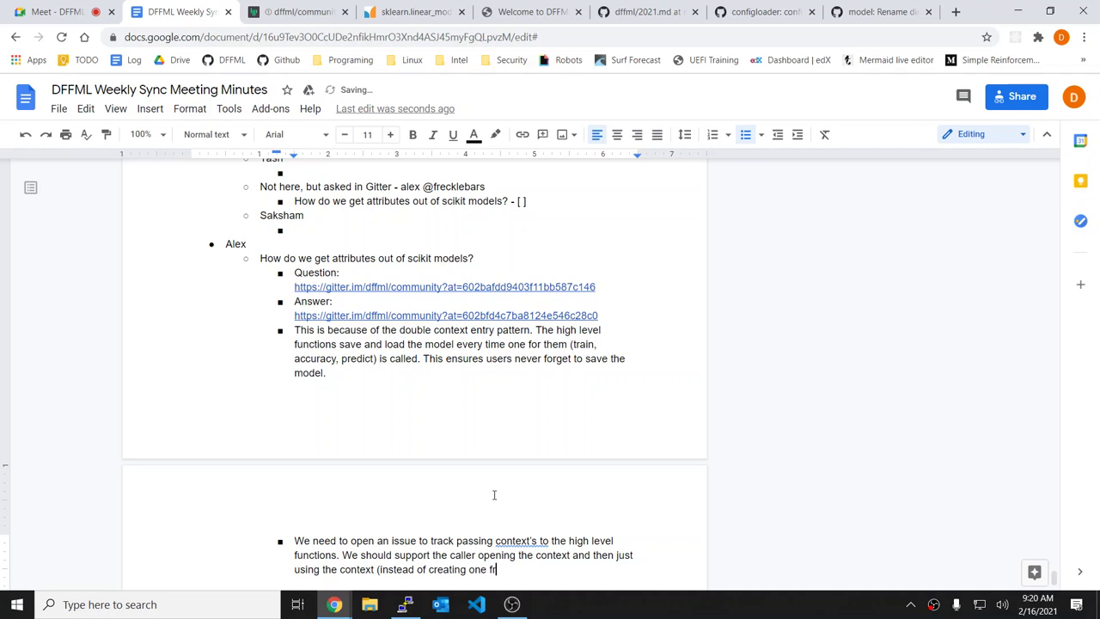
text(om the parent))
key(Left)
Step: Correct "context's" to "context to" and end the sentence with a period
right_click(525, 546)
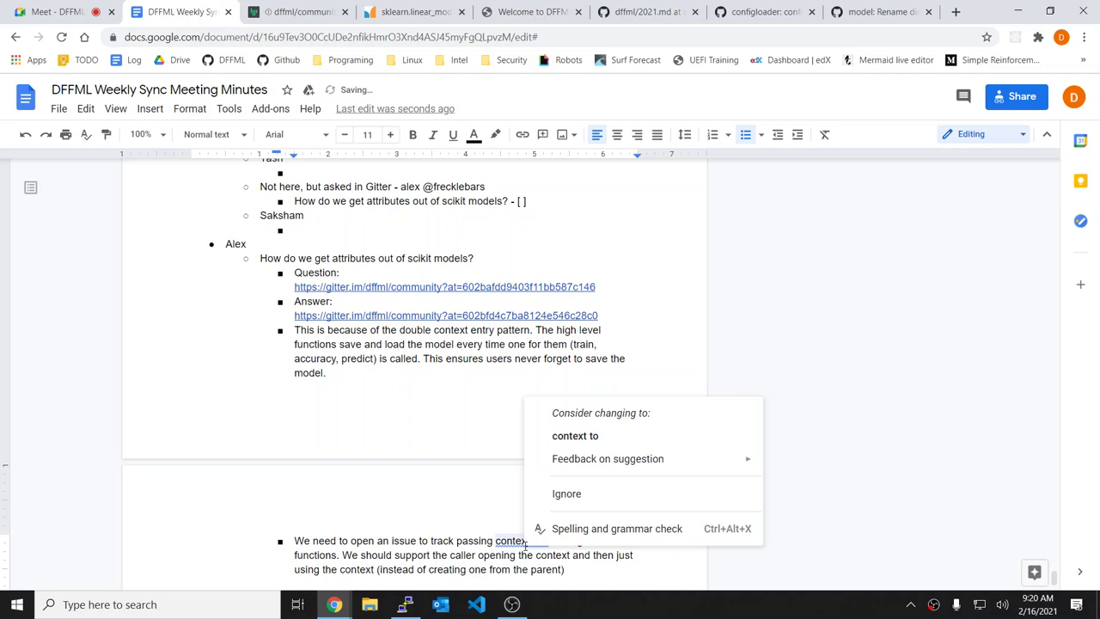
click(599, 436)
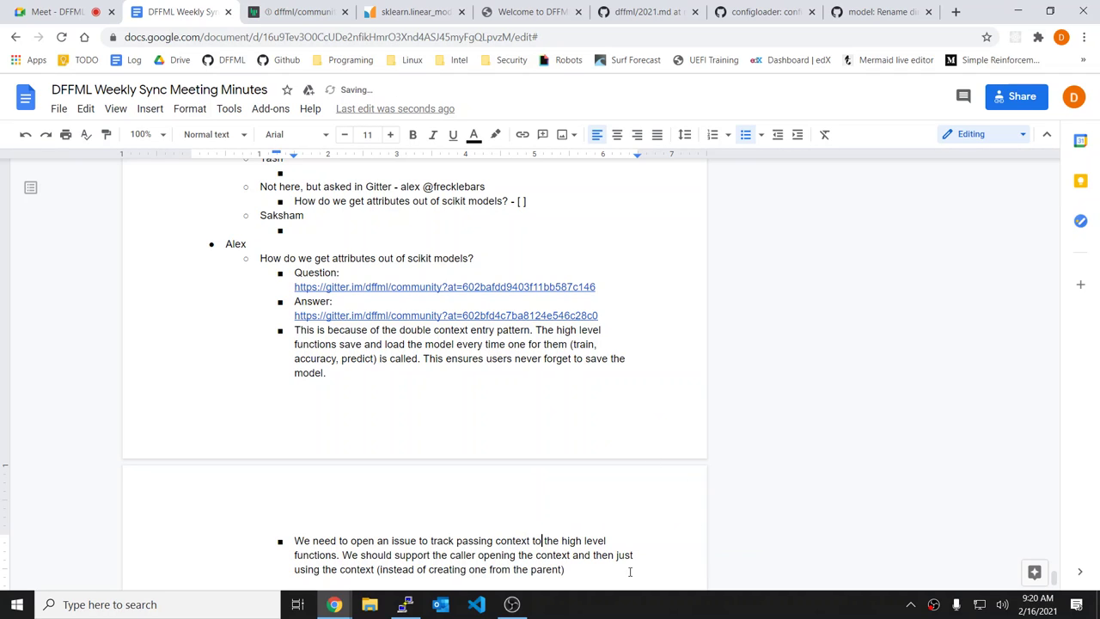
text(.)
scroll(489, 493, down, 2)
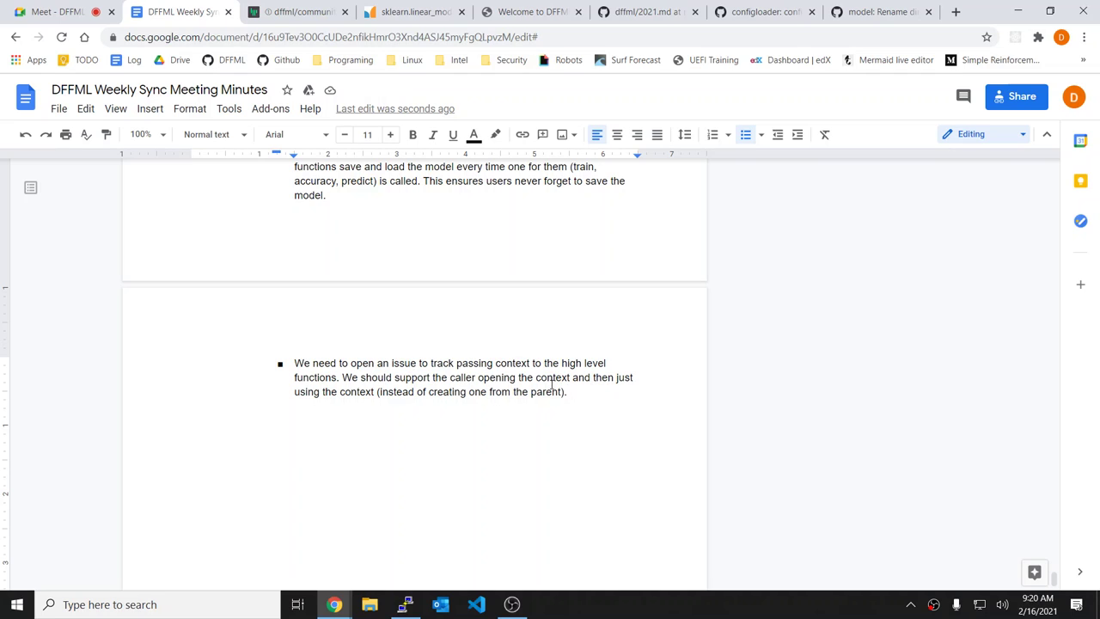
scroll(604, 393, down, 1)
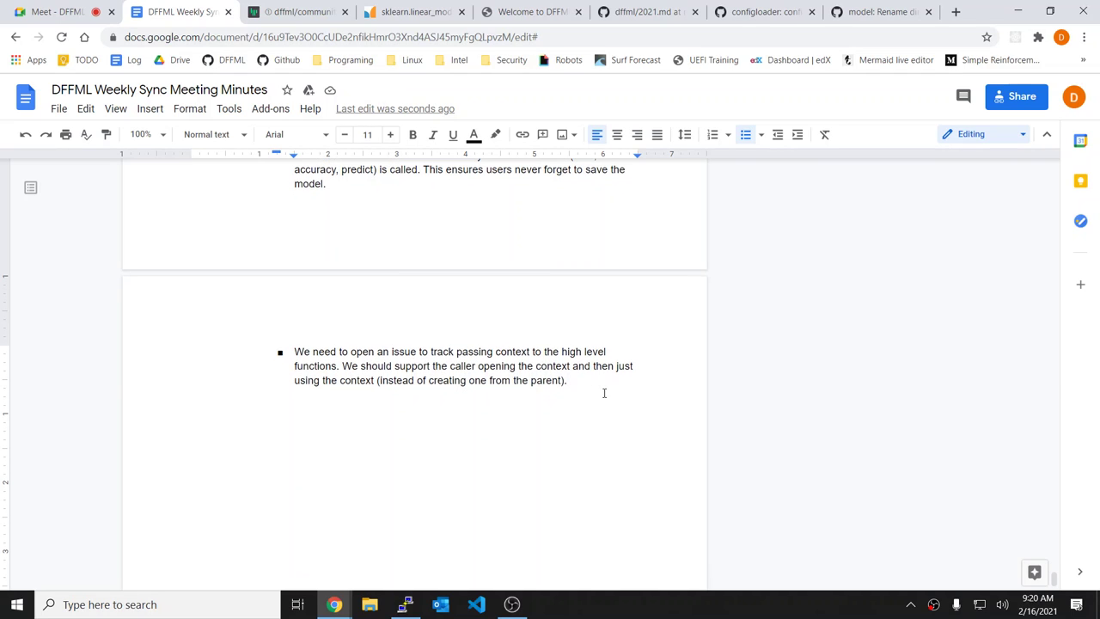
Step: Add "This would allow the user to dictate when the model is saved / loaded more explicitly."
text(This would allo)
key(BackSpace)
key(BackSpace)
text(ow )
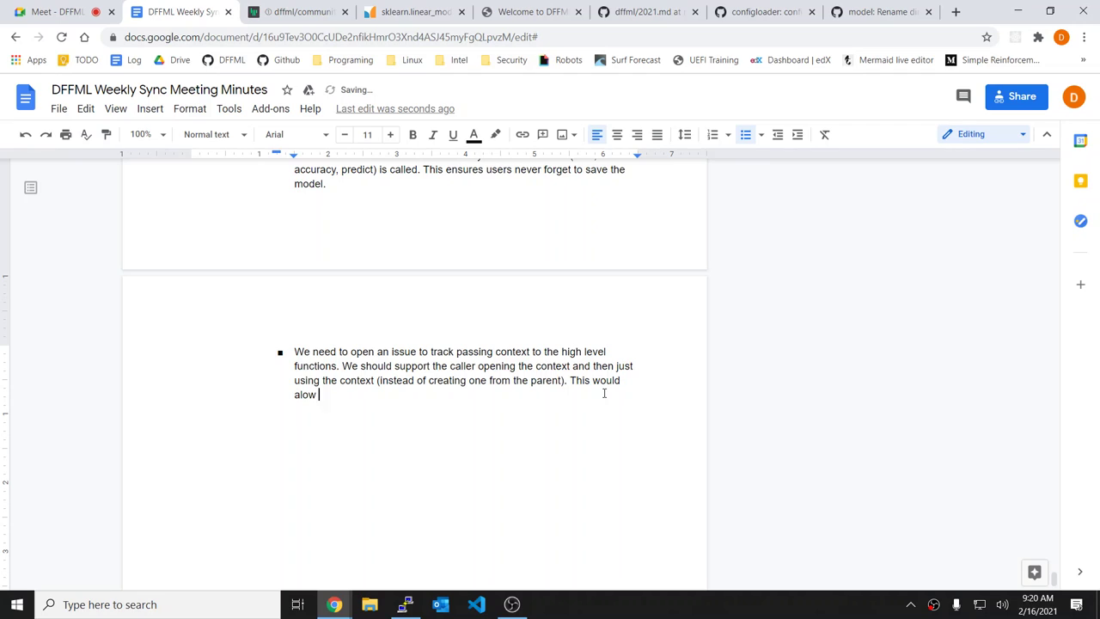
text(the user to )
text(dicta)
text(ct)
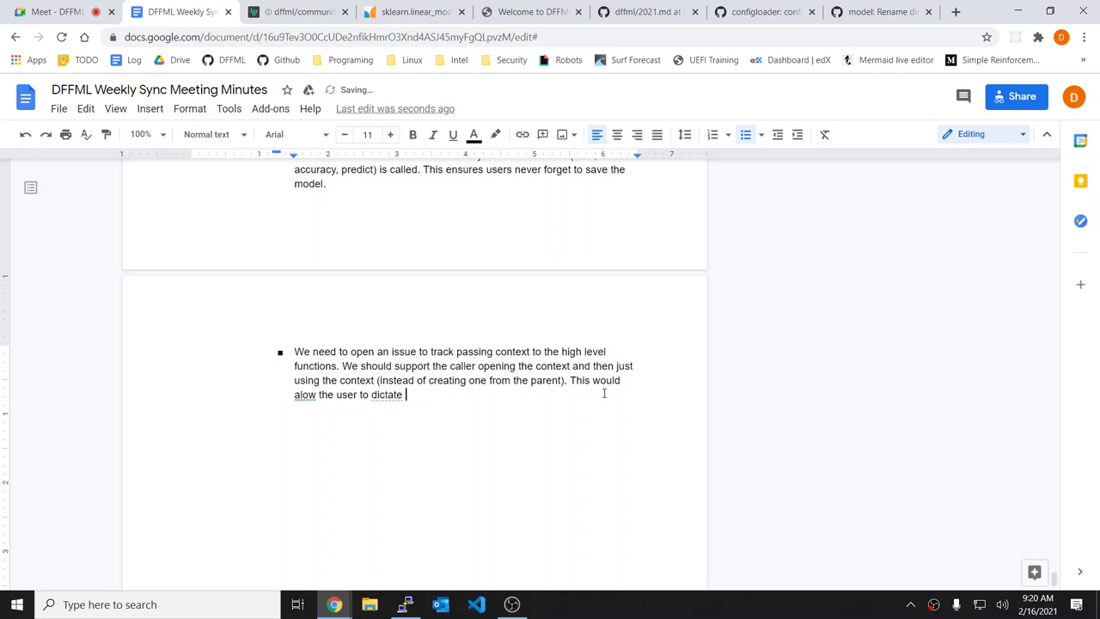
text( when the sav)
key(BackSpace)
key(BackSpace)
key(BackSpace)
text(model is saved/)
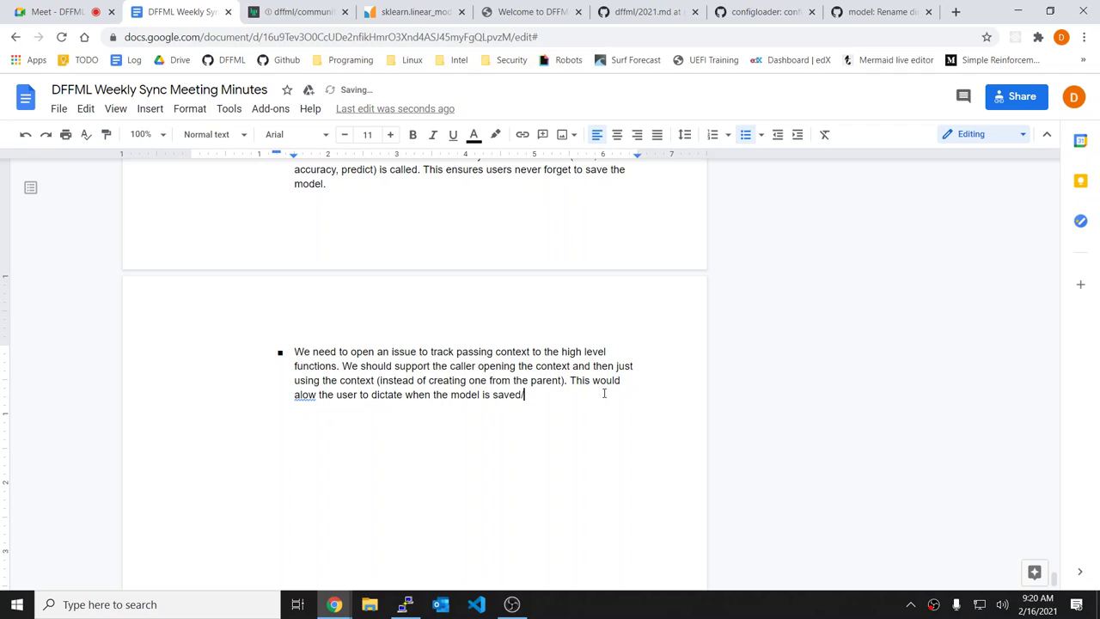
text( / loaded)
text(more explicitly.)
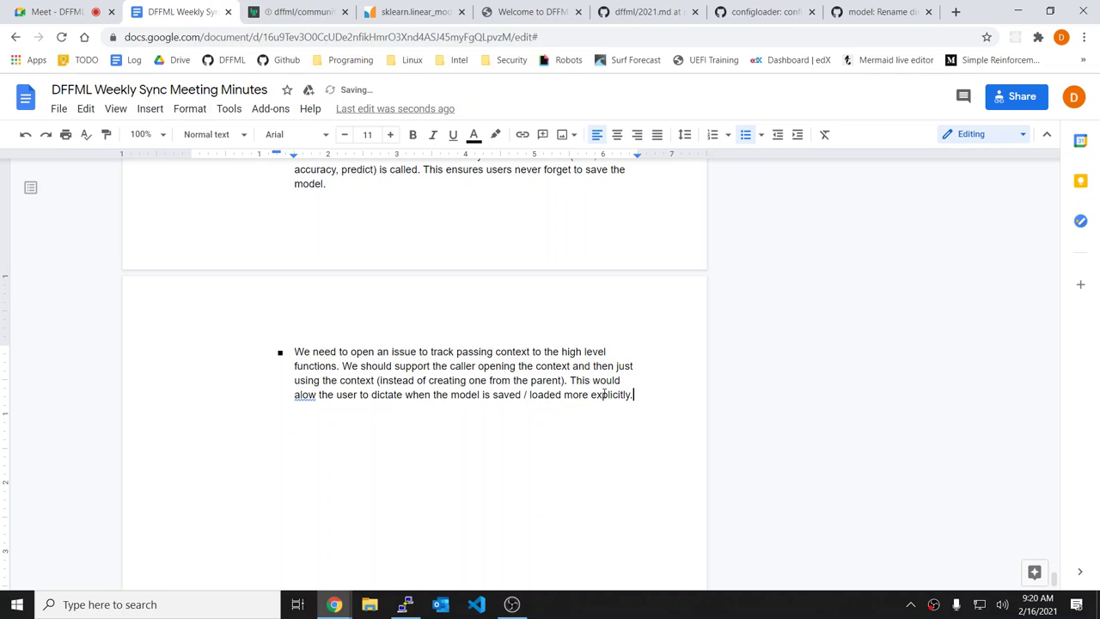
Step: Fix the misspelling "alow" to "allow" and select the saving/loading explanation
click(307, 394)
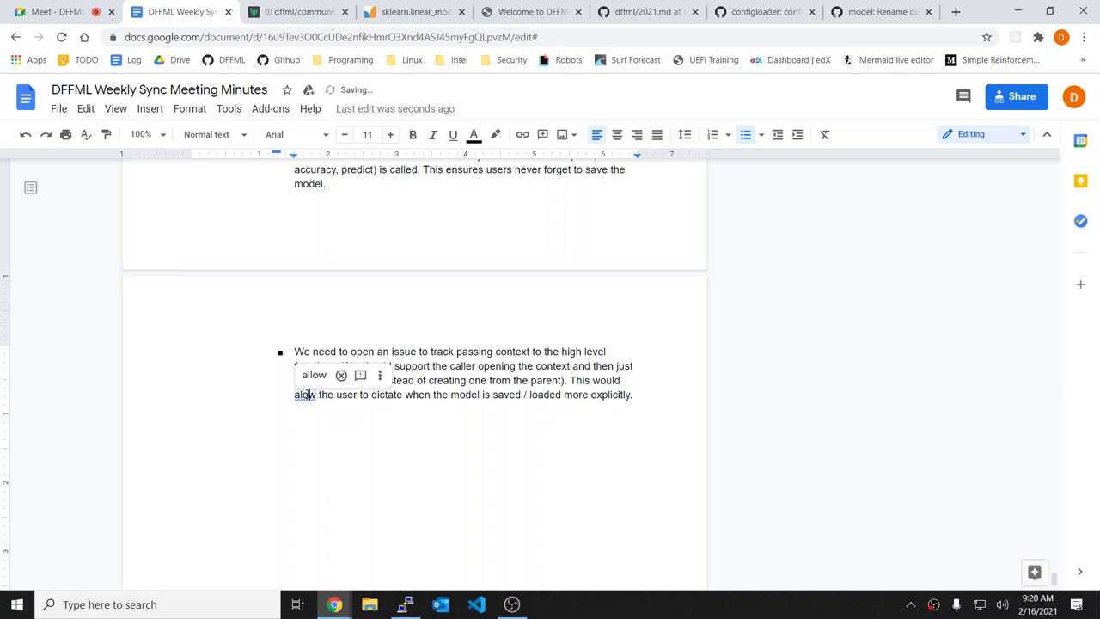
scroll(307, 393, up, 5)
click(307, 394)
scroll(307, 393, down, 4)
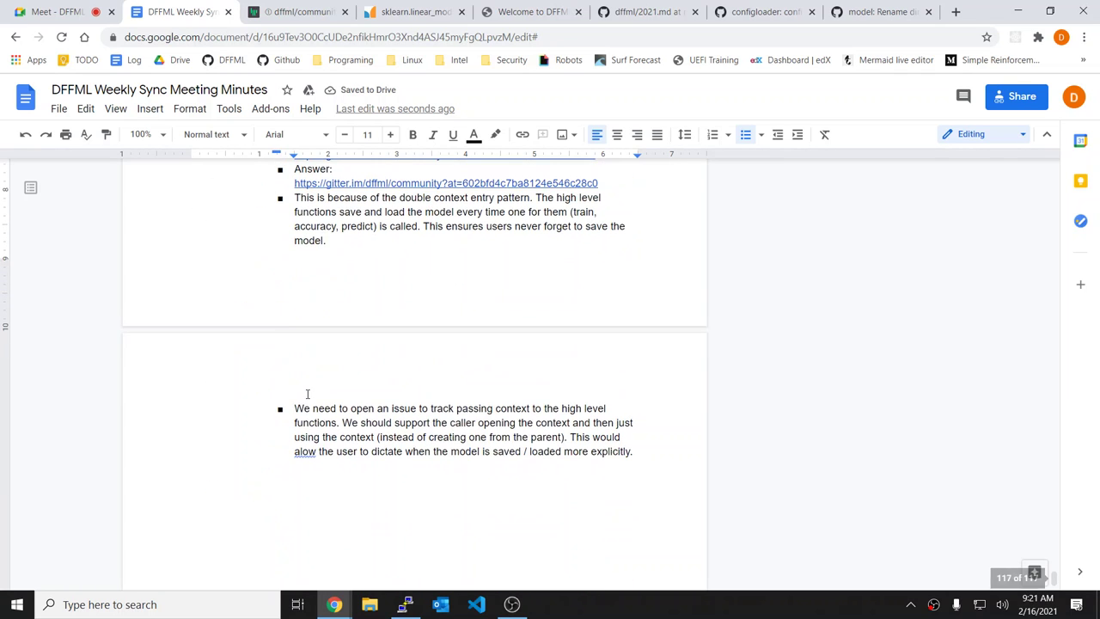
click(302, 451)
click(315, 431)
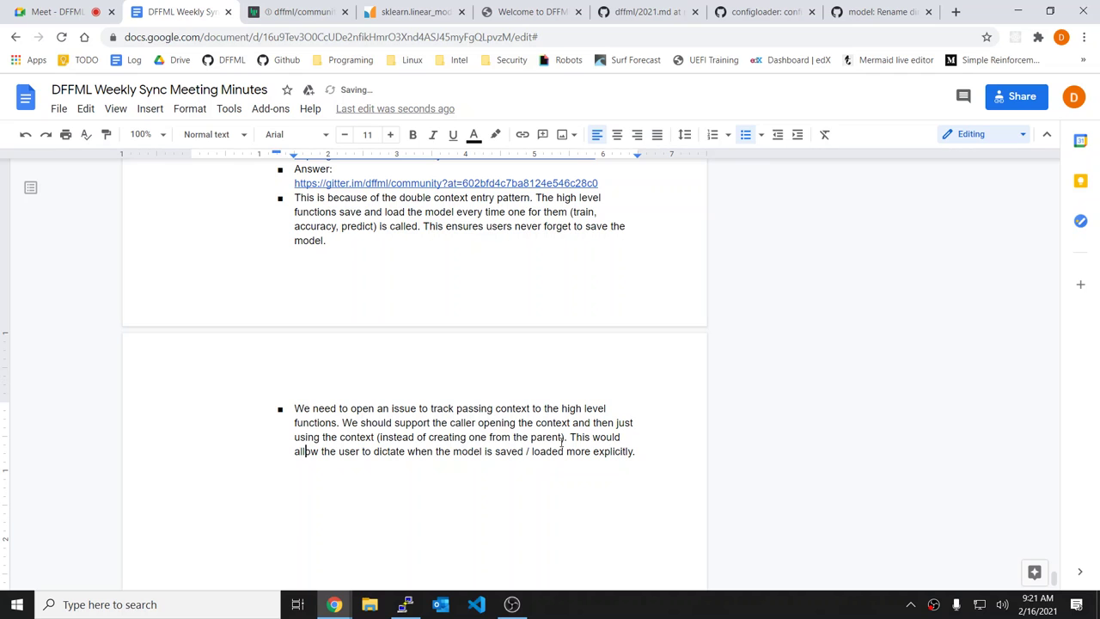
drag(398, 255, 290, 197)
Step: In a new tab, open the DFFML docs Codebase Layout And Notes page at One-Two Punch
key(ctrl+t)
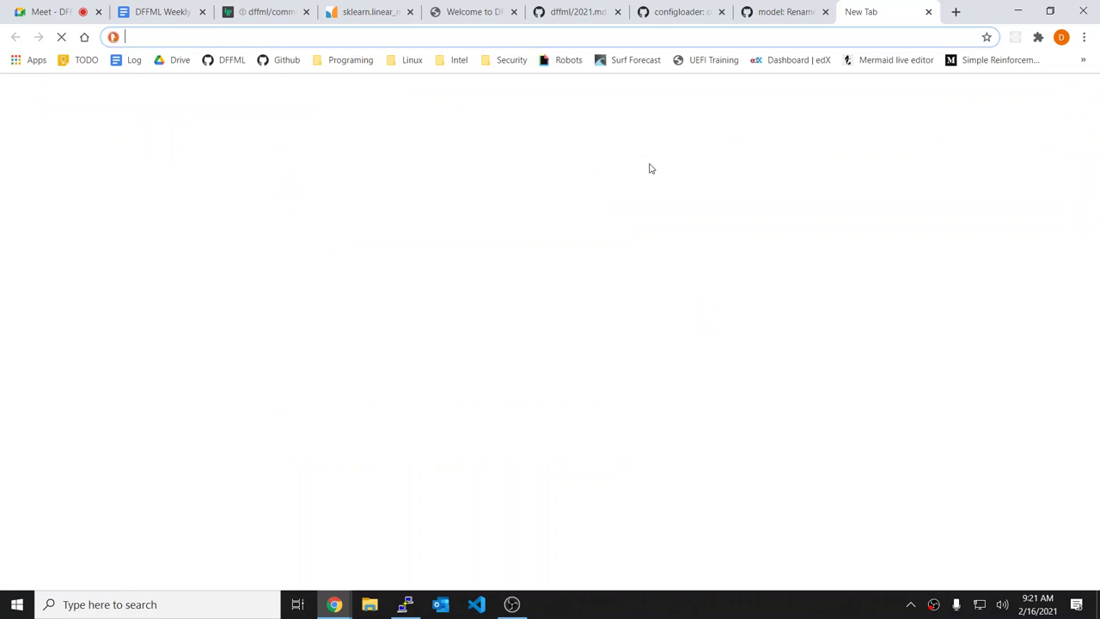
text(intel)
key(Return)
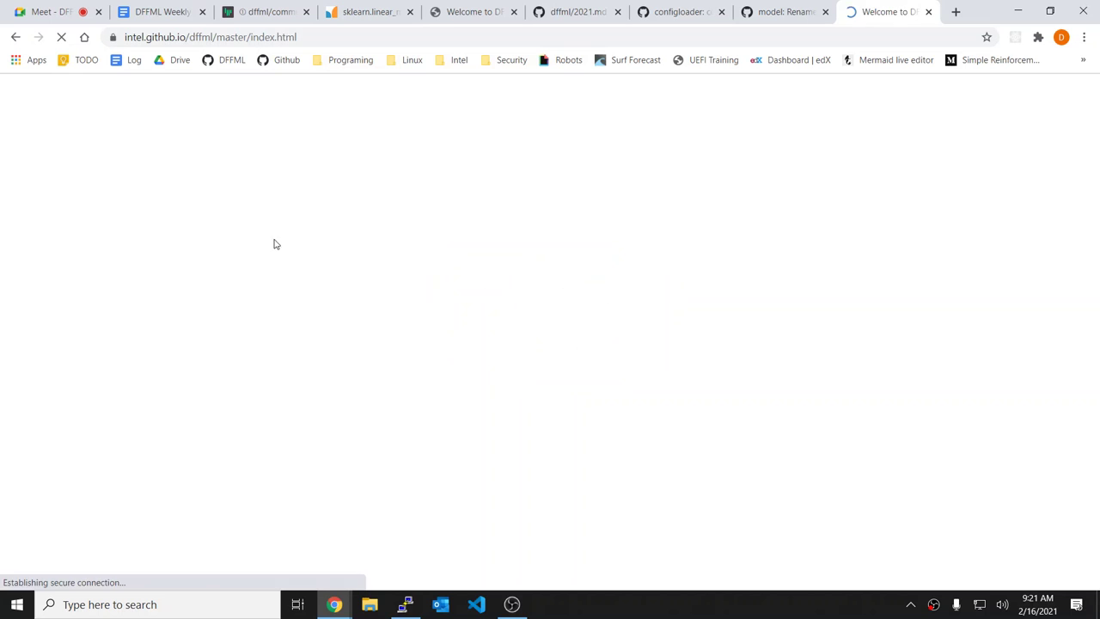
scroll(54, 481, down, 2)
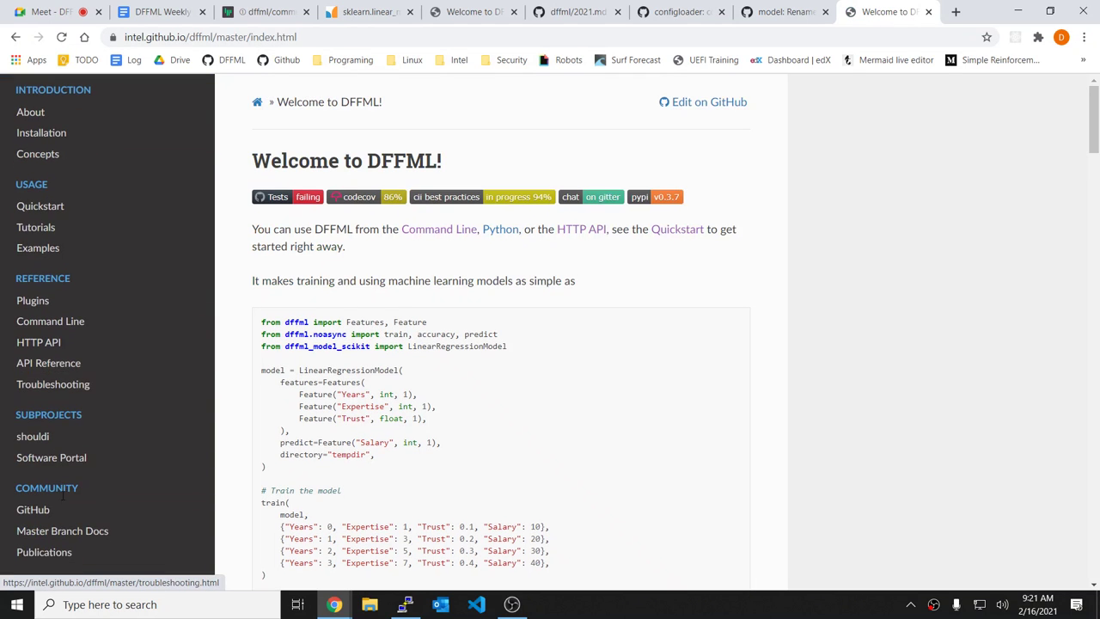
scroll(65, 554, down, 2)
click(66, 534)
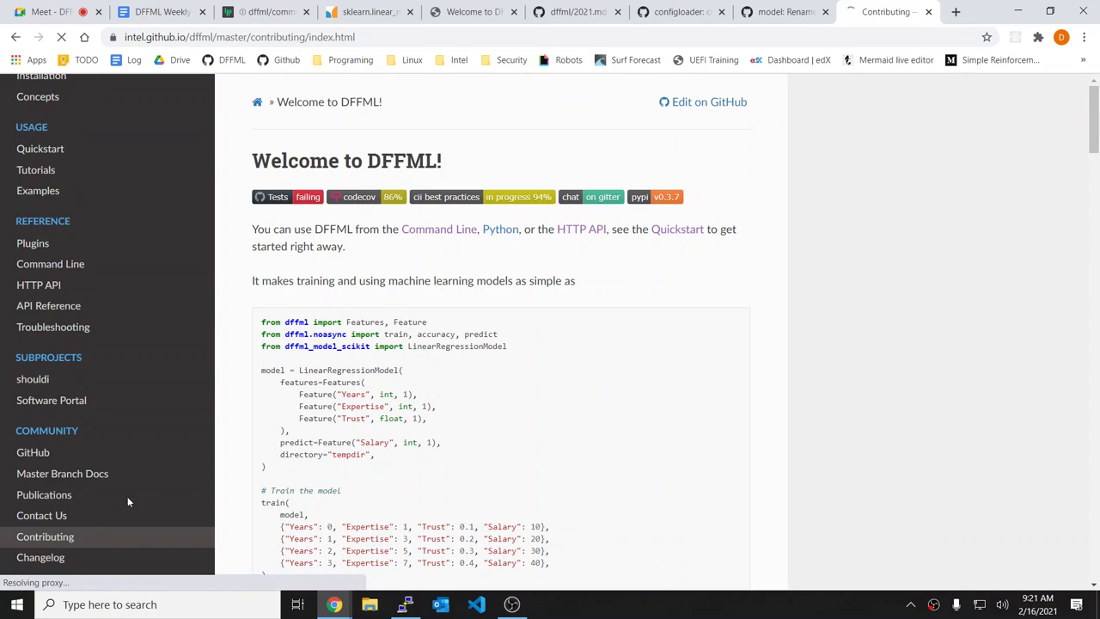
click(65, 374)
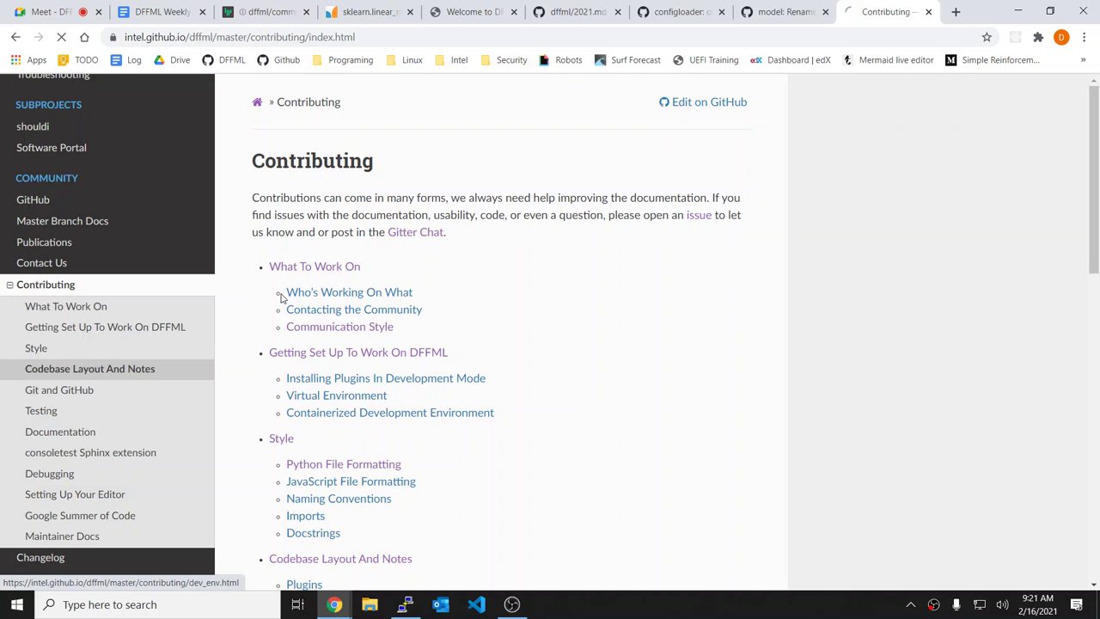
click(85, 310)
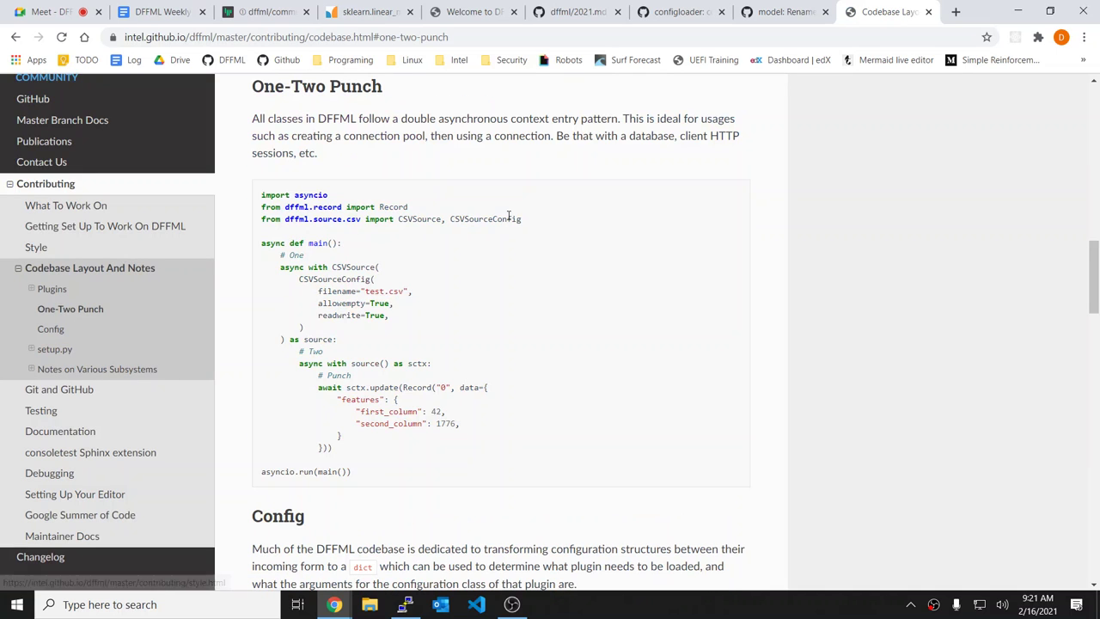
Step: Take the One-Two Punch page address and go back to the weekly sync minutes
click(294, 34)
key(ctrl+c)
click(571, 155)
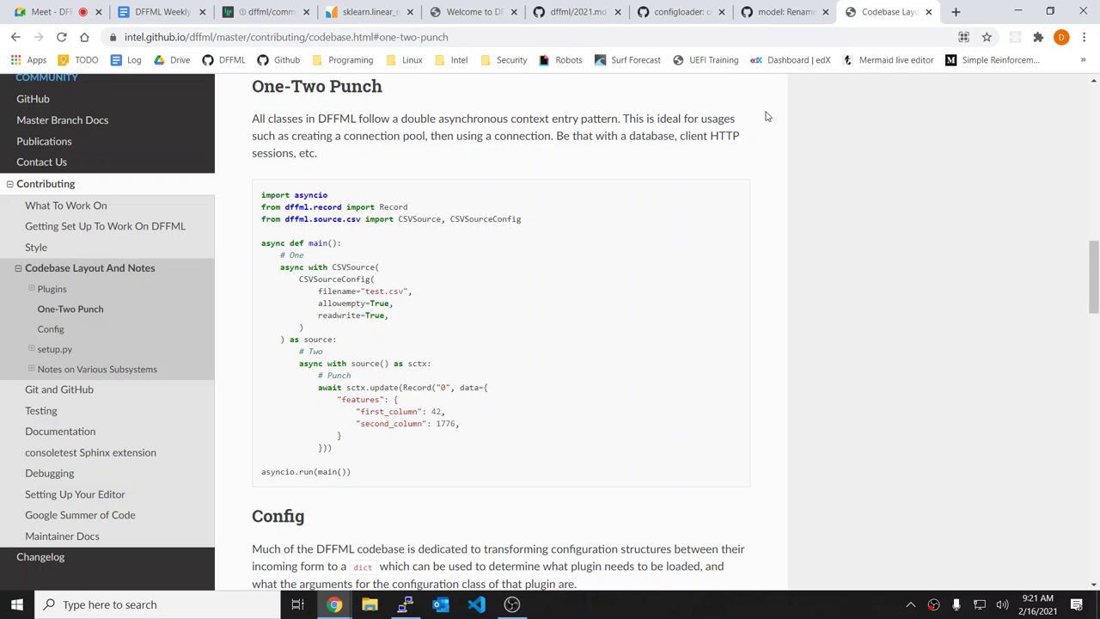
click(578, 10)
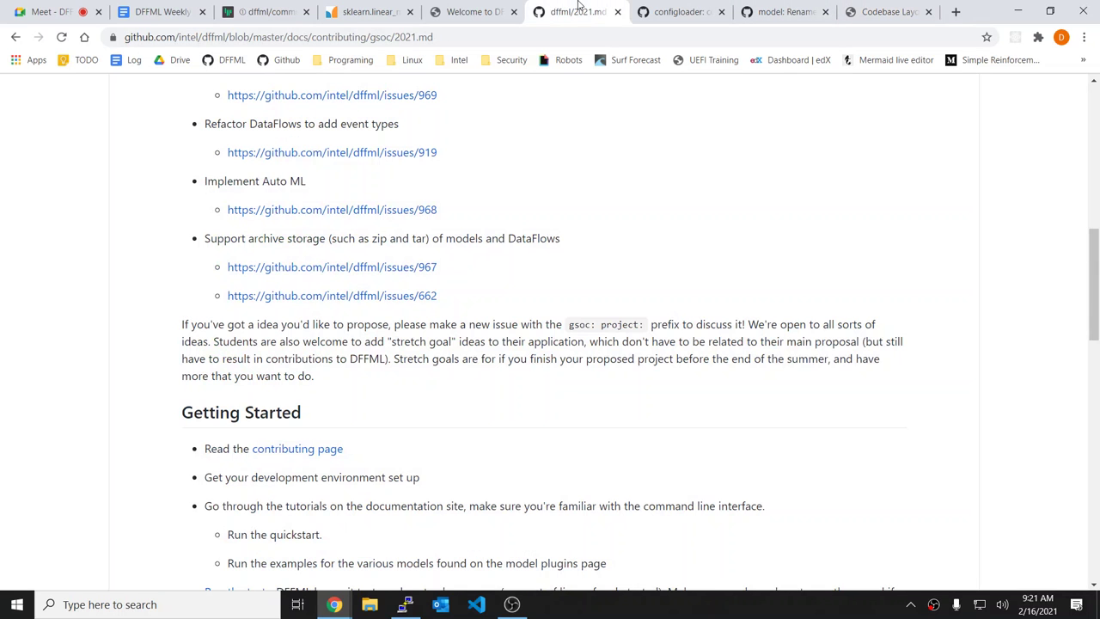
click(471, 11)
click(375, 8)
click(267, 10)
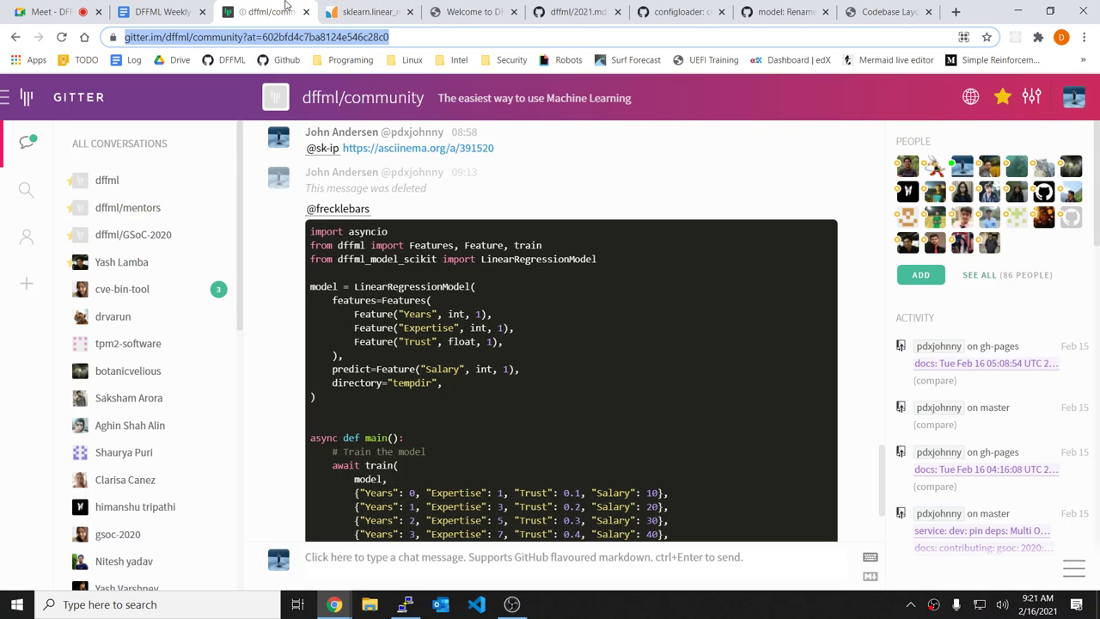
click(190, 7)
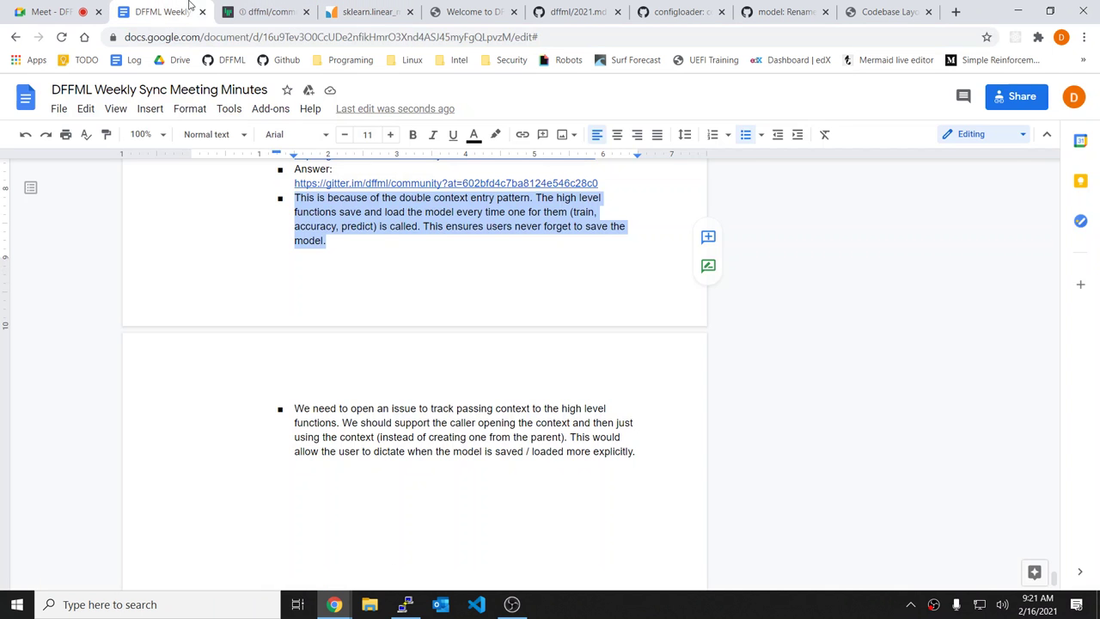
Step: Paste the codebase One-Two Punch link as a nested bullet under the explanation
click(376, 249)
key(Return)
key(Tab)
key(ctrl+v)
key(Return)
Step: Add the line "TODO: Add link to this meeting recording explanation"
text(T)
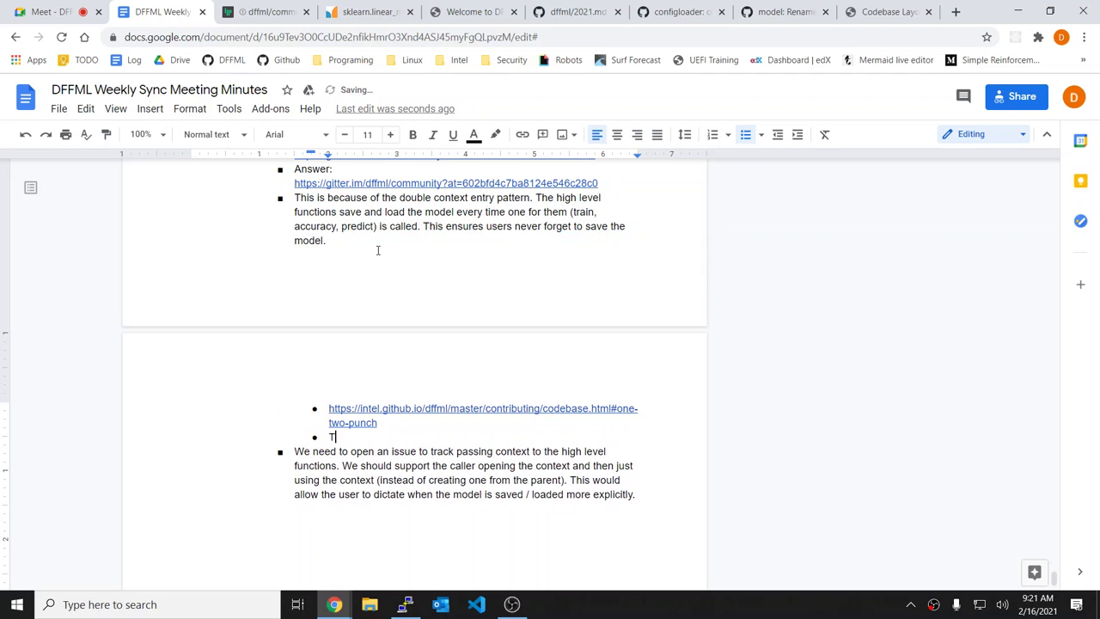
text(ODO: Add link to this meeting video )
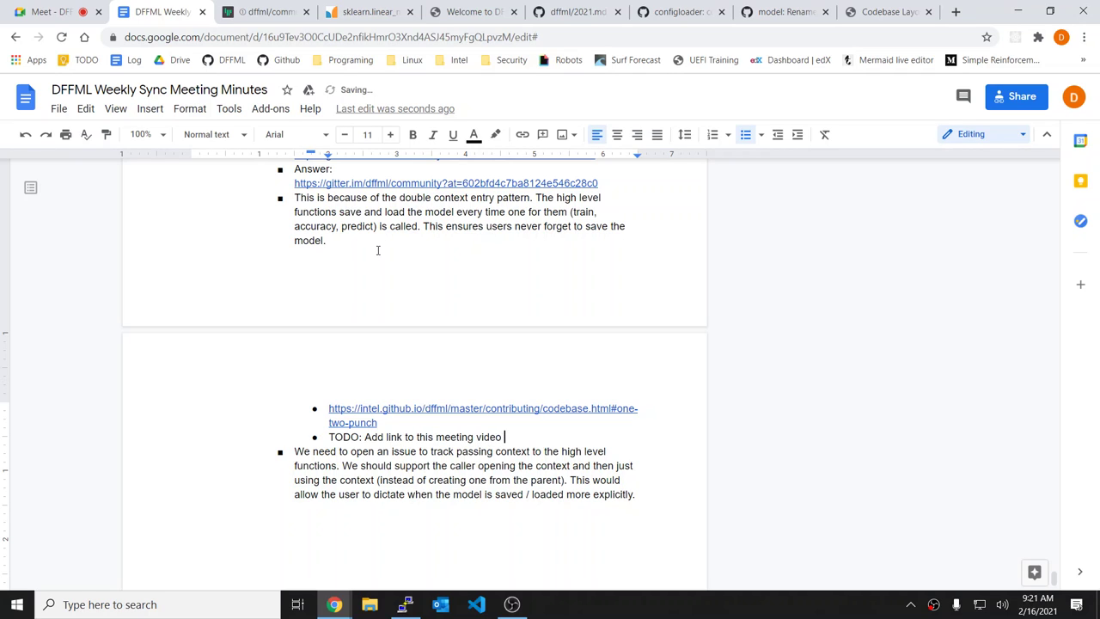
text(explain)
double_click(492, 436)
text(recording)
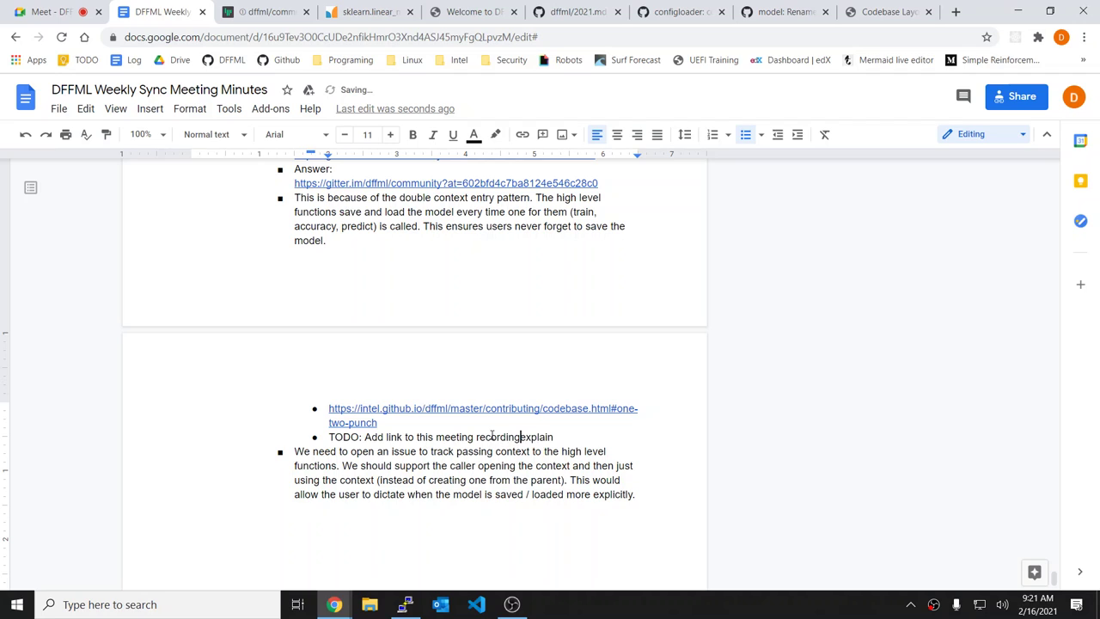
key(End)
text(explanation)
Step: Start a new outdented bullet after the issue paragraph
scroll(492, 437, down, 1)
click(659, 457)
key(Return)
key(shift+Tab)
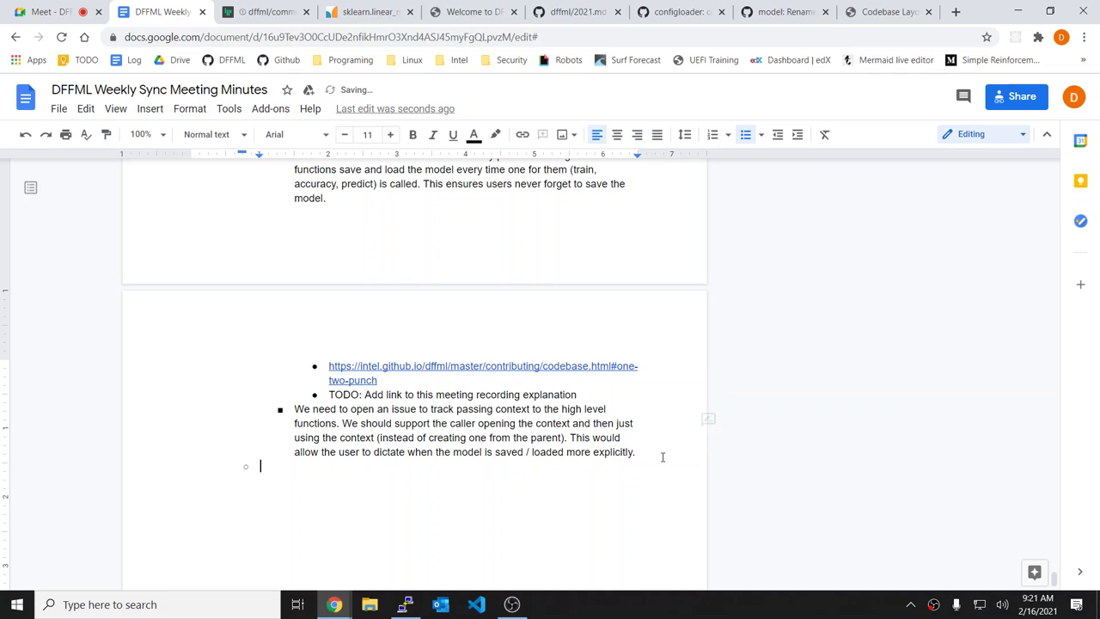
scroll(662, 457, up, 3)
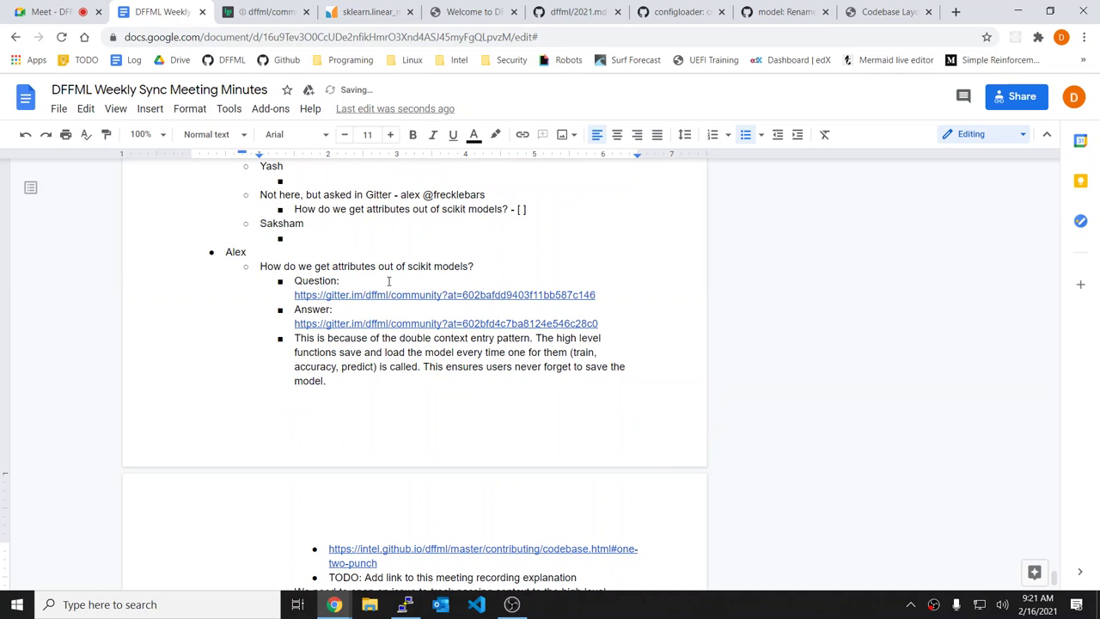
Step: Comment "Need to create issue" on the paragraph about passing context to high level functions
scroll(388, 281, down, 3)
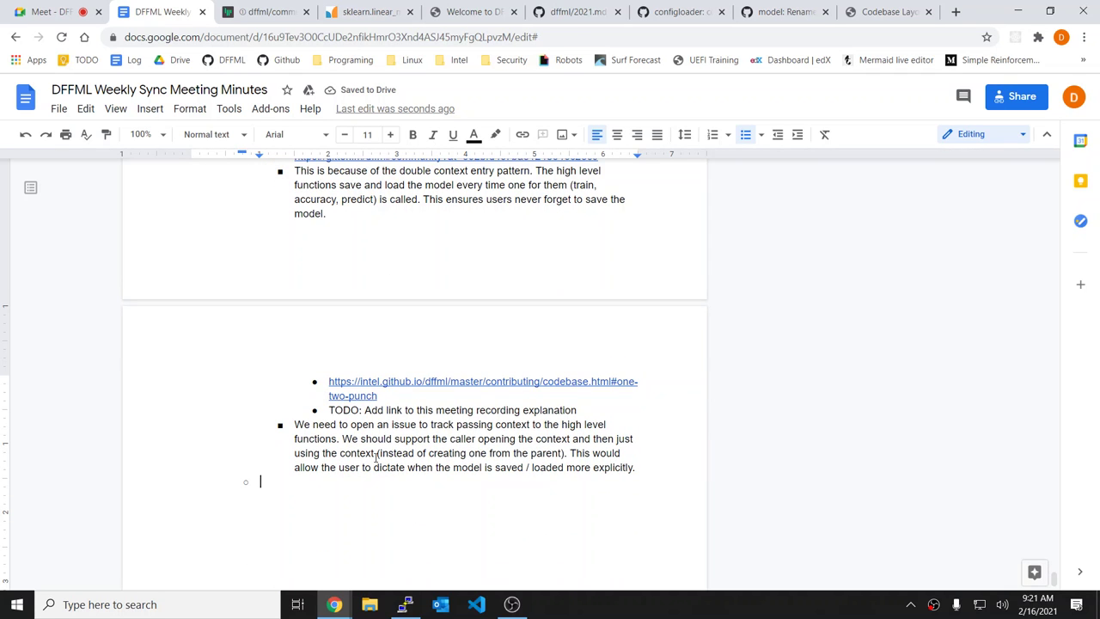
scroll(375, 456, up, 1)
drag(636, 526, 293, 484)
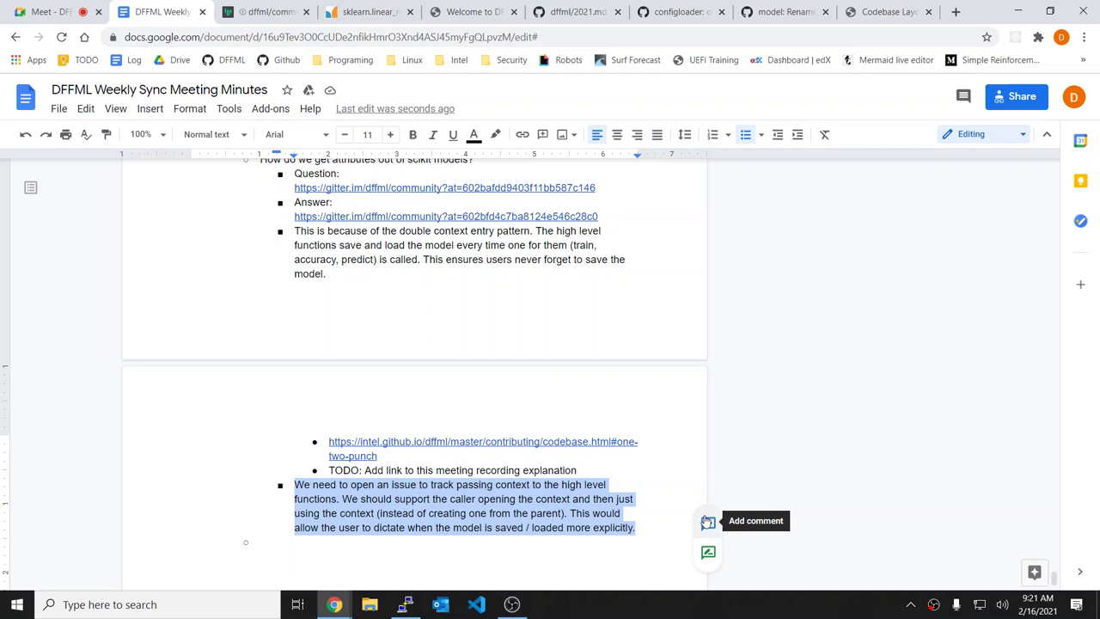
click(706, 521)
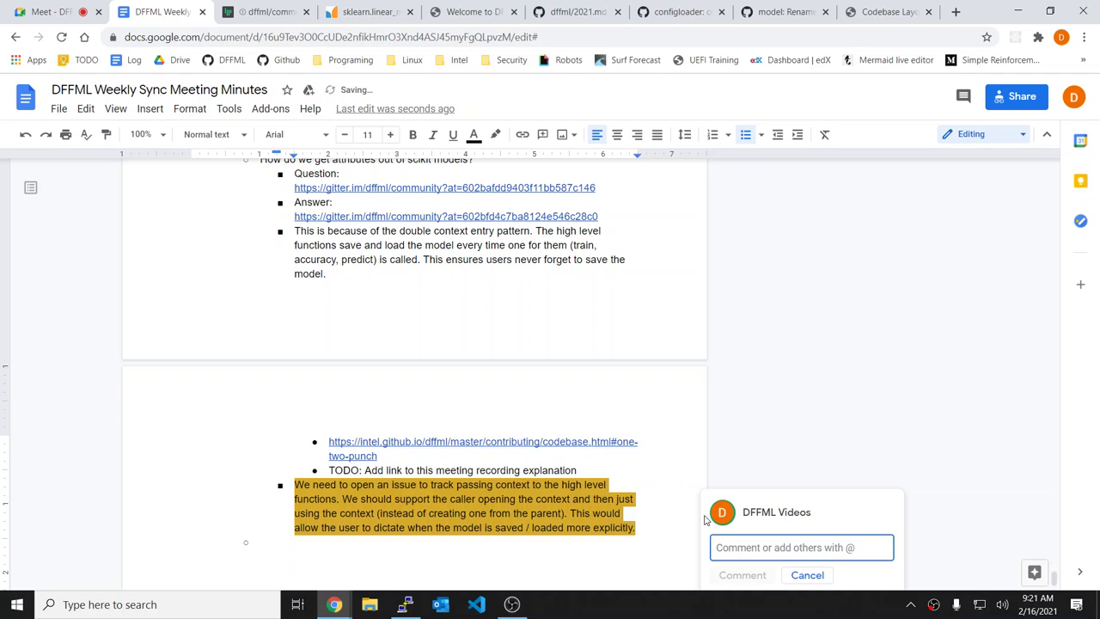
text(Need to create issue)
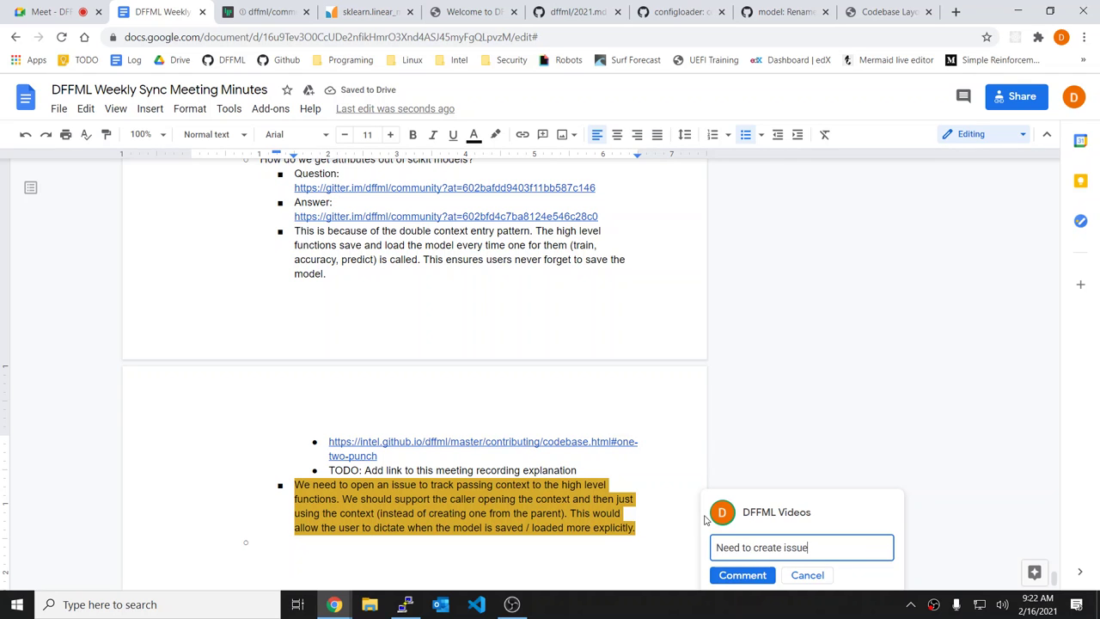
key(ctrl+Return)
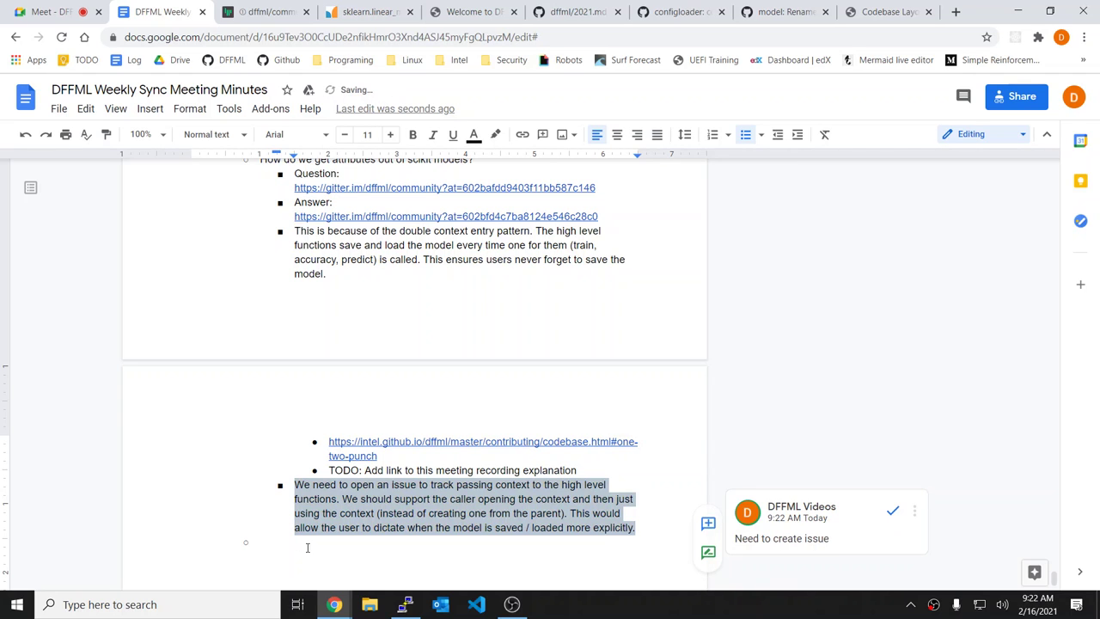
click(307, 545)
scroll(307, 544, up, 3)
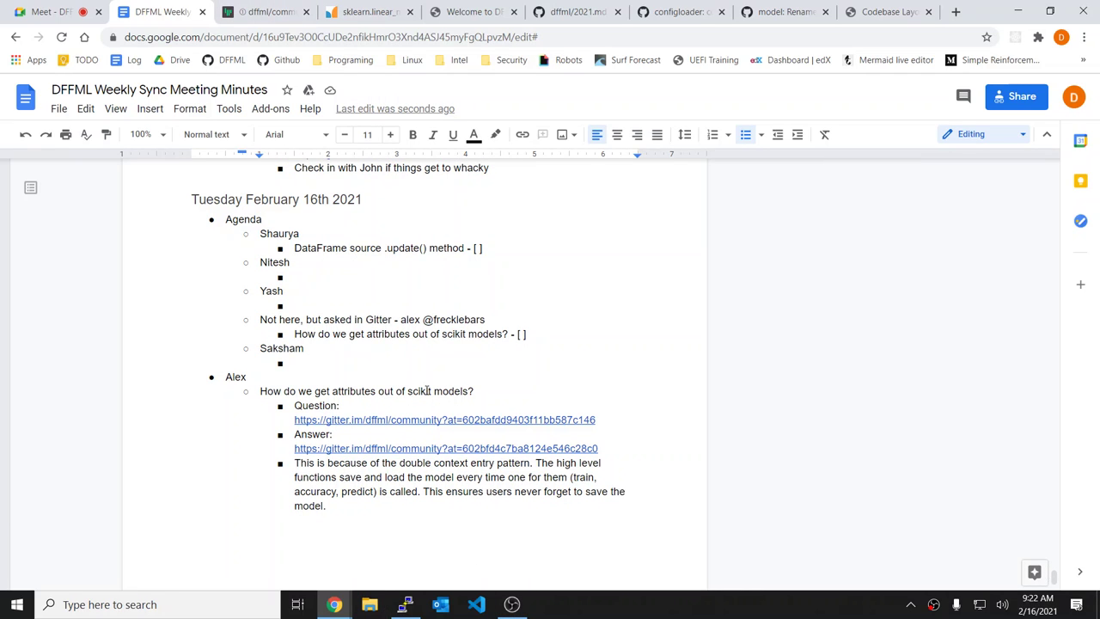
Step: Add an empty bullet below the "DataFrame source .update() method" agenda item
click(357, 285)
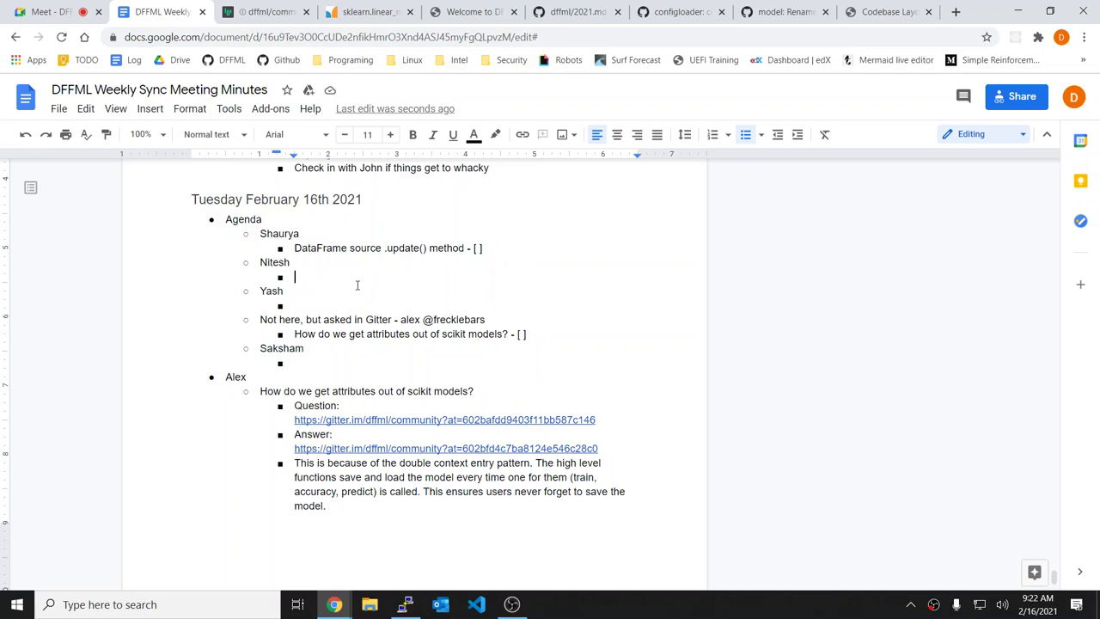
click(514, 246)
key(Return)
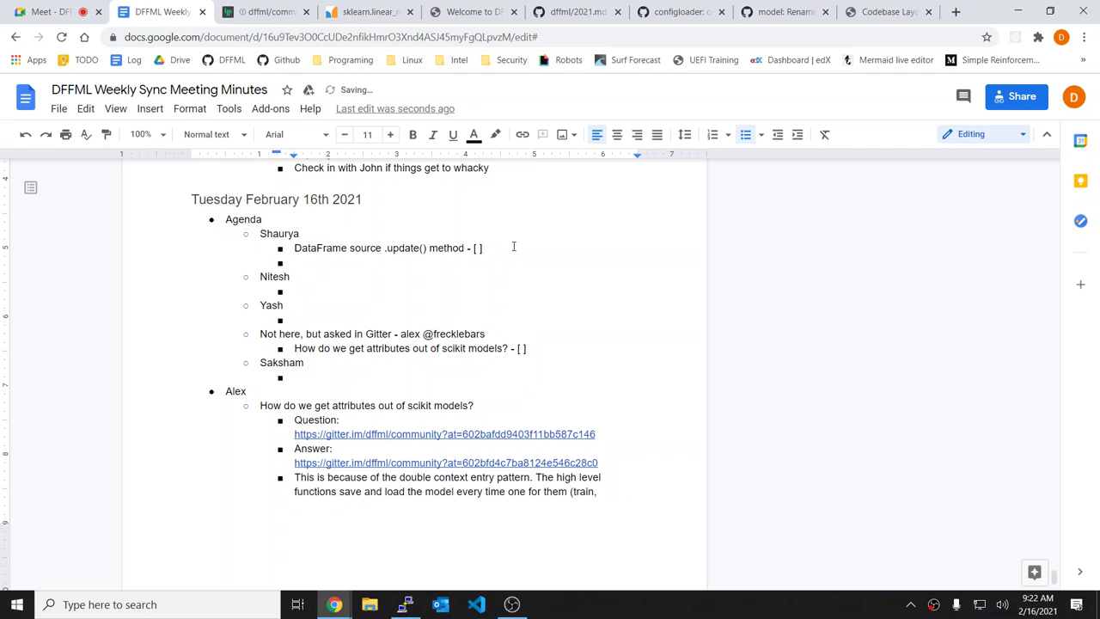
mouse_move(262, 4)
Step: Select the "DataFrame source .update() method" text for reuse in the notes
click(498, 250)
key(Left)
key(Left)
key(Left)
key(shift+Home)
key(ctrl+c)
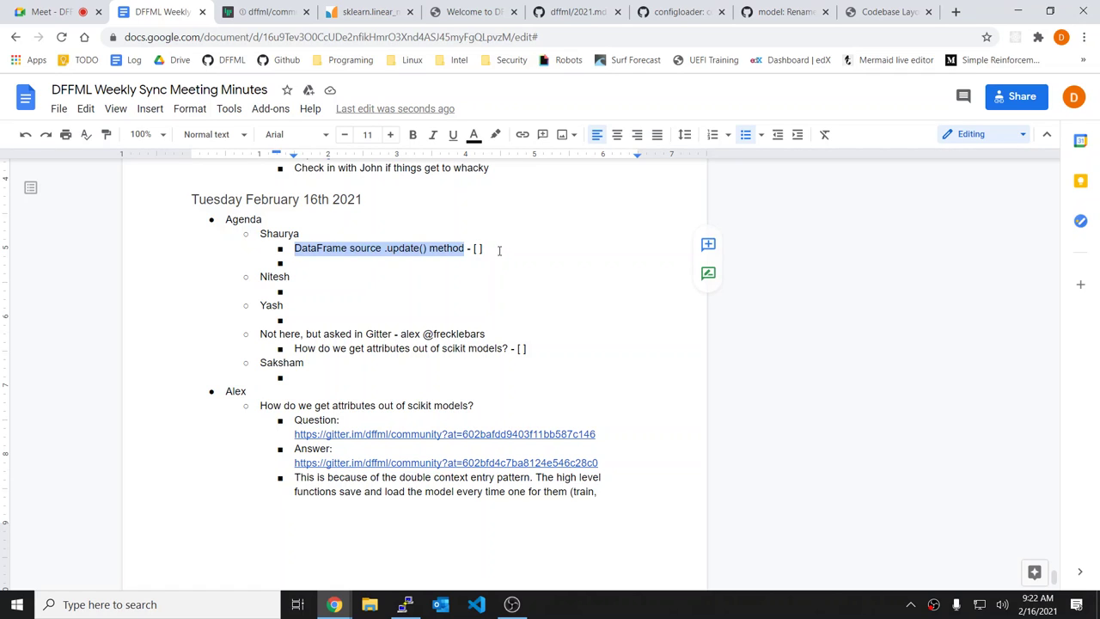
click(470, 269)
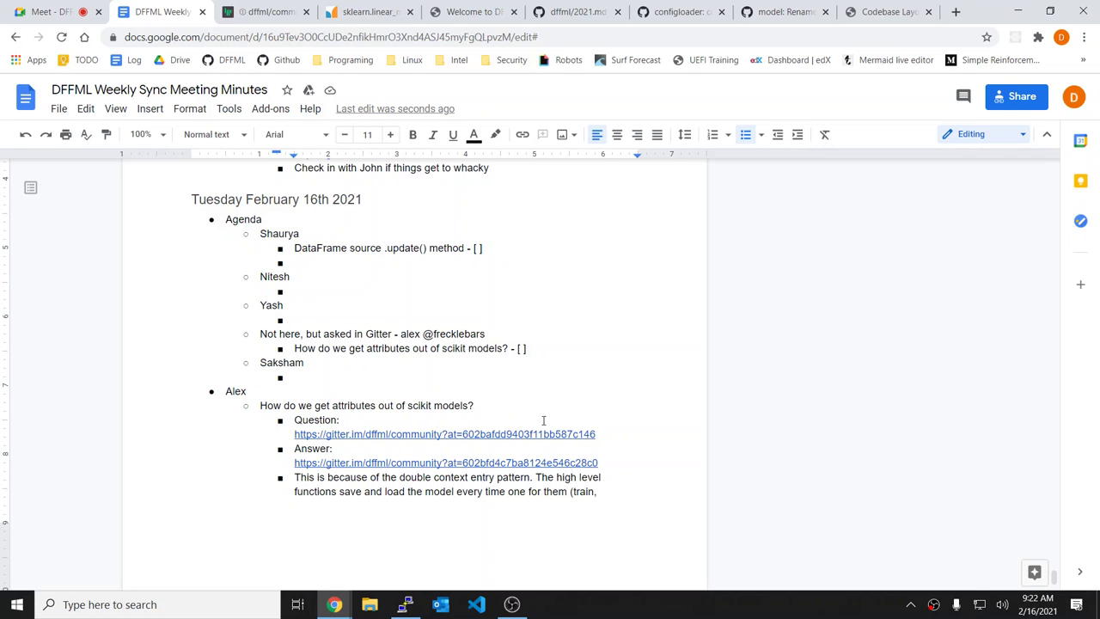
scroll(562, 444, down, 5)
scroll(522, 273, up, 2)
scroll(521, 273, up, 1)
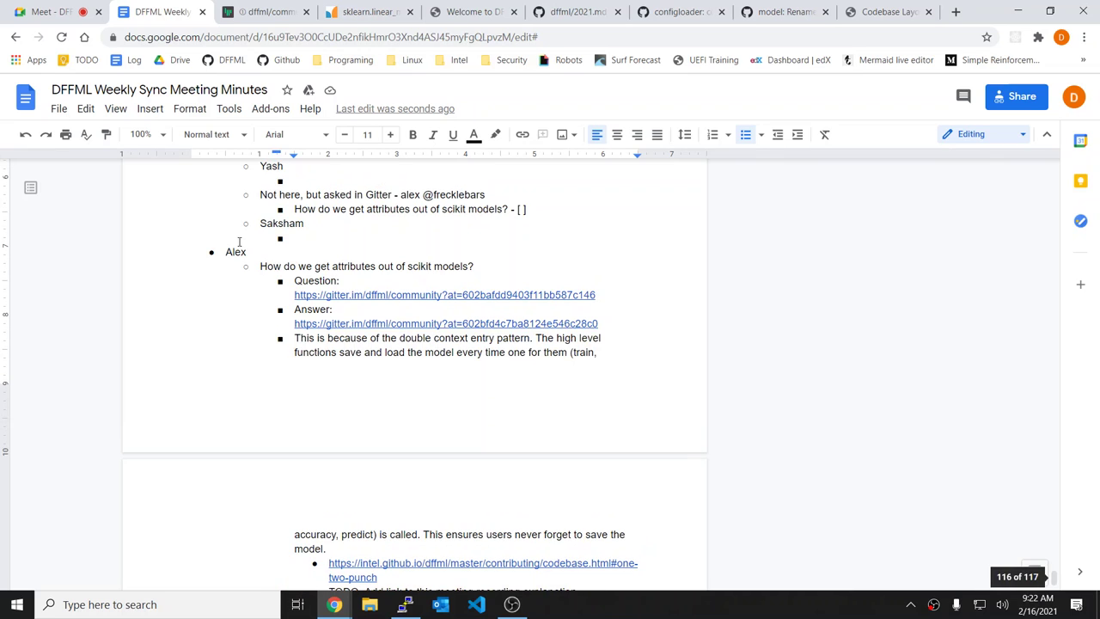
Step: Insert a new attendee heading above the existing attendee section in the notes
click(227, 252)
key(Return)
key(Up)
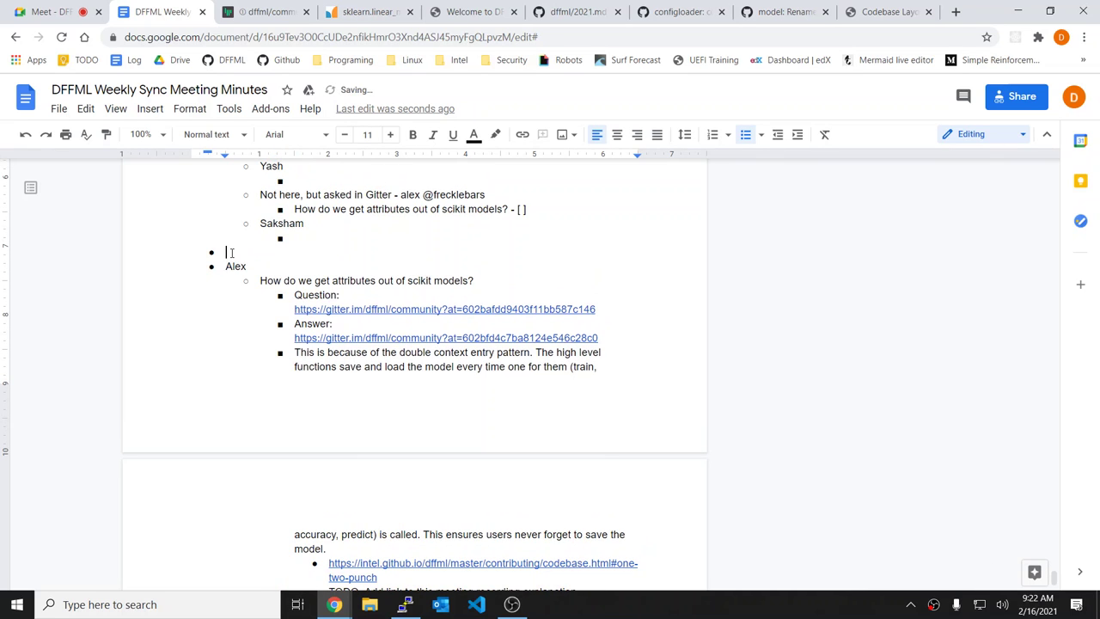
scroll(231, 253, up, 3)
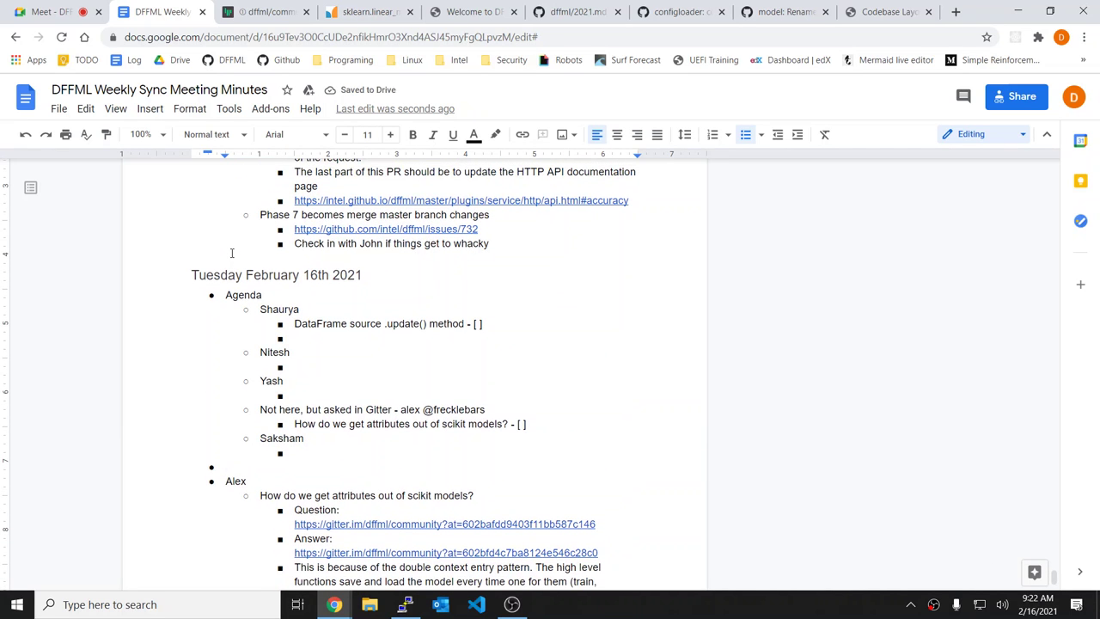
text(Sharya)
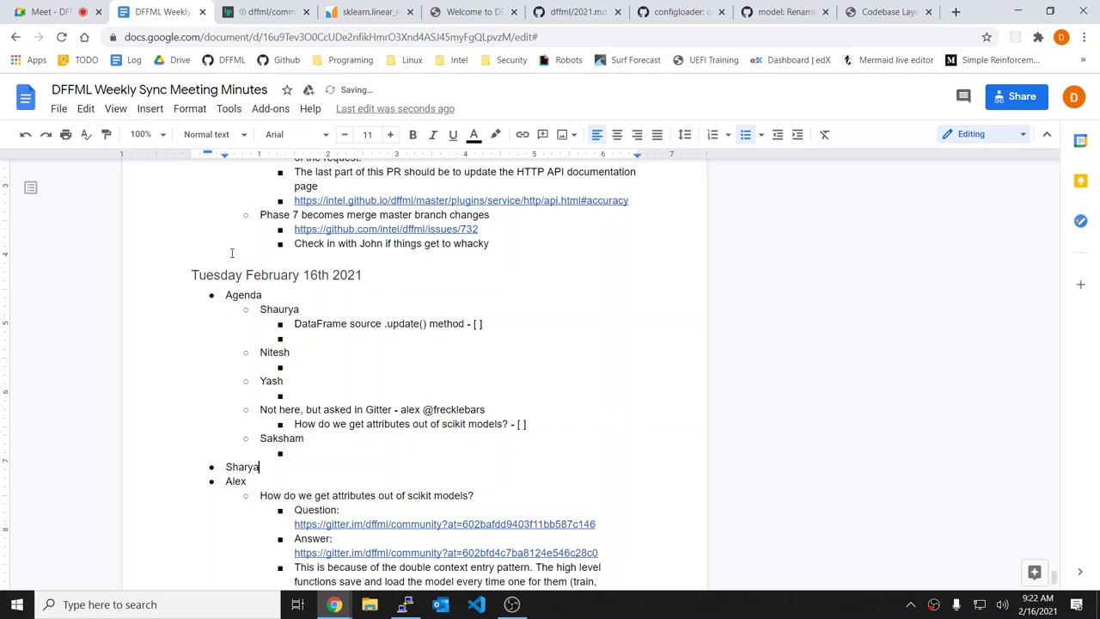
key(BackSpace)
key(BackSpace)
key(BackSpace)
text(urya)
Step: Under it, paste the DataFrame .update() topic with the nested question "How do we write the tests?"
key(Return)
key(Tab)
key(ctrl+v)
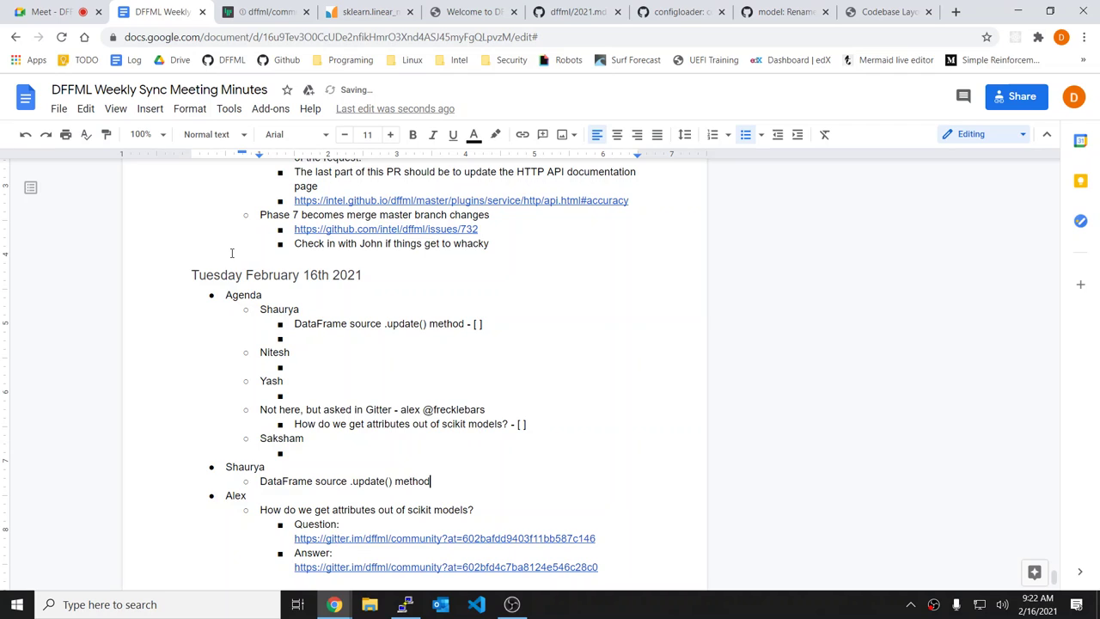
key(Return)
key(Tab)
text(How do w)
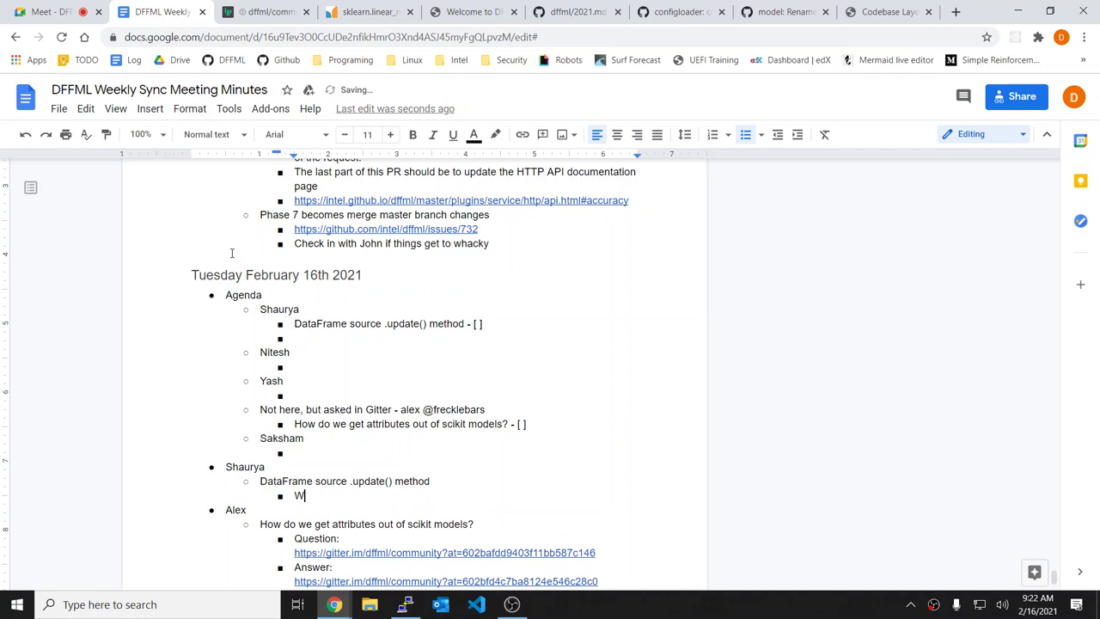
text(e write the tests?)
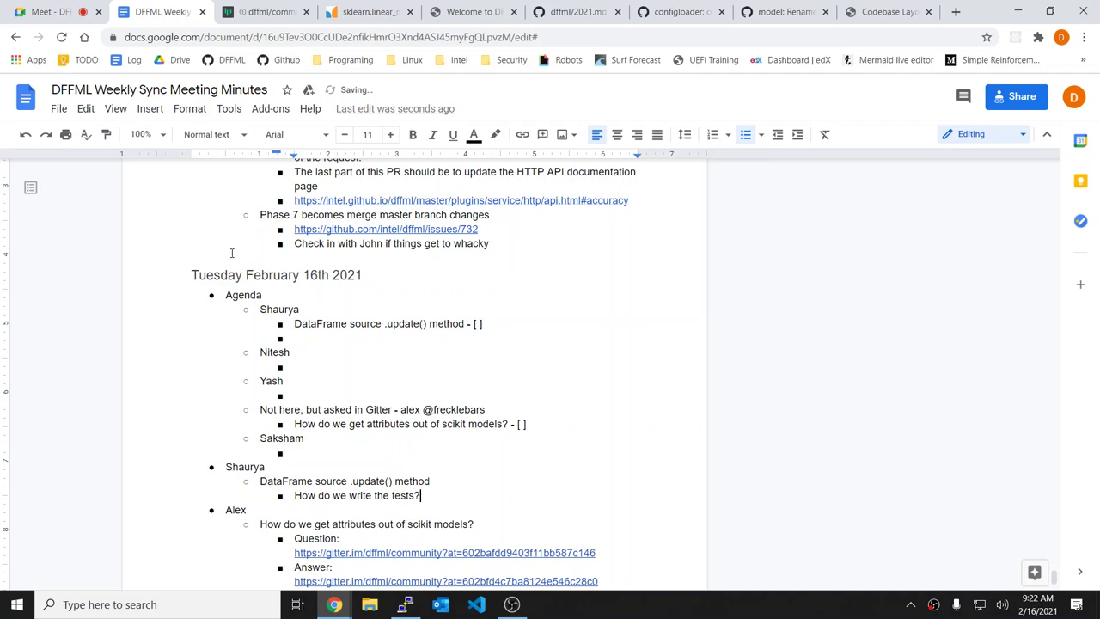
key(Return)
key(shift+Tab)
key(shift+Tab)
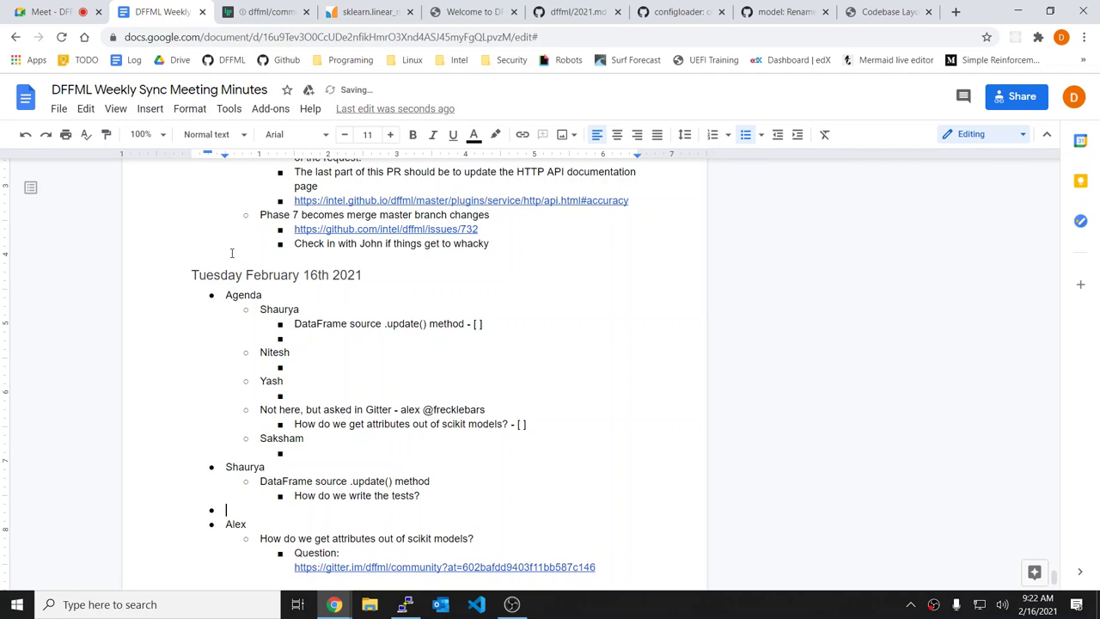
Step: Add a second attendee heading and the agenda note "Has added setup.cfg to light GBM and h2o - [ ]"
key(Return)
key(Tab)
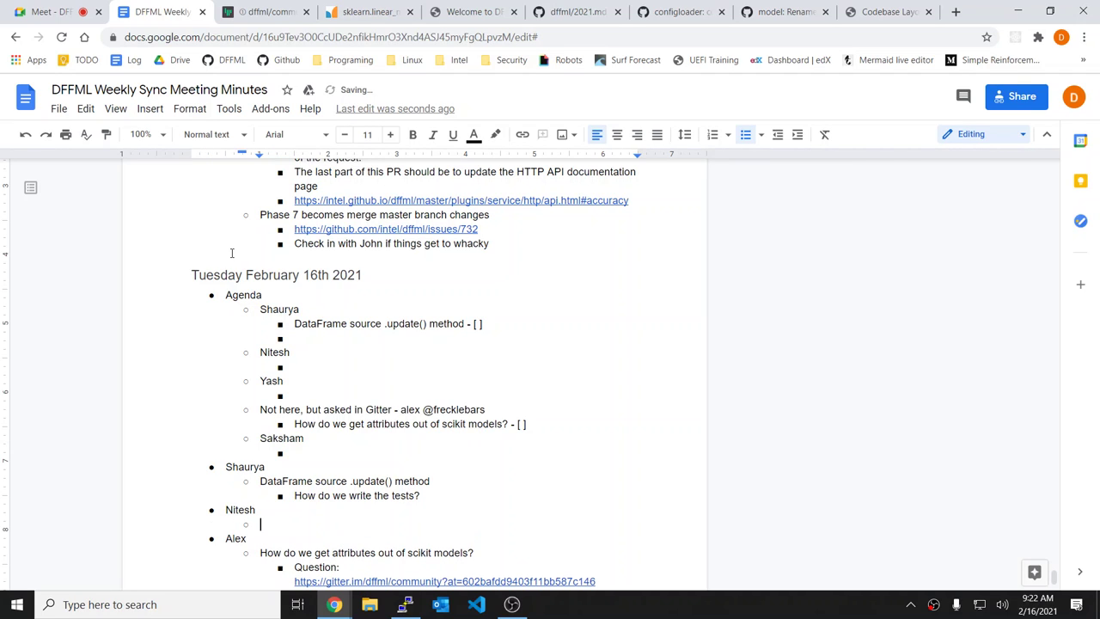
click(401, 359)
text(A)
key(BackSpace)
text(Has added setup.cfg)
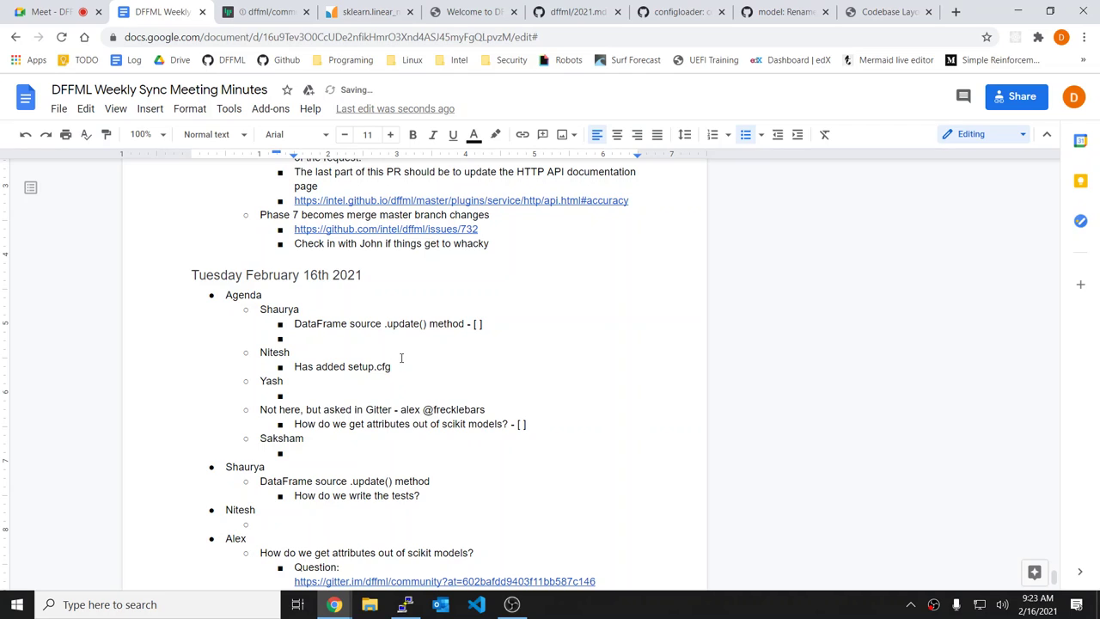
text( to light GBM and h2o - [)
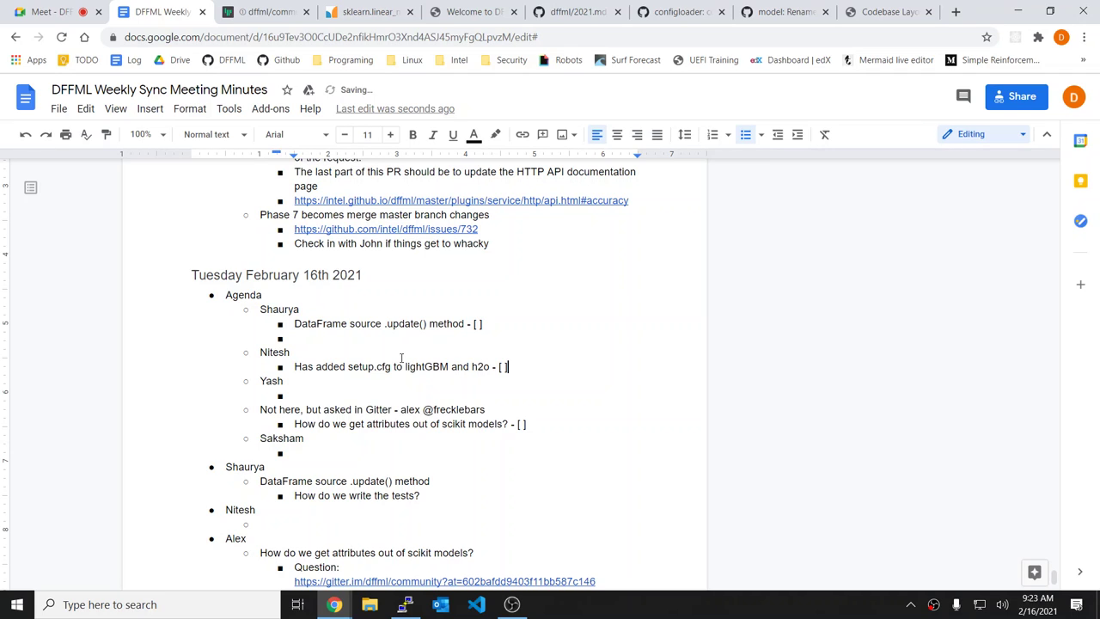
text( ])
Step: Add the sub-bullet "Hdf5 how to store and retrieve" under the setup.cfg note
scroll(540, 374, down, 1)
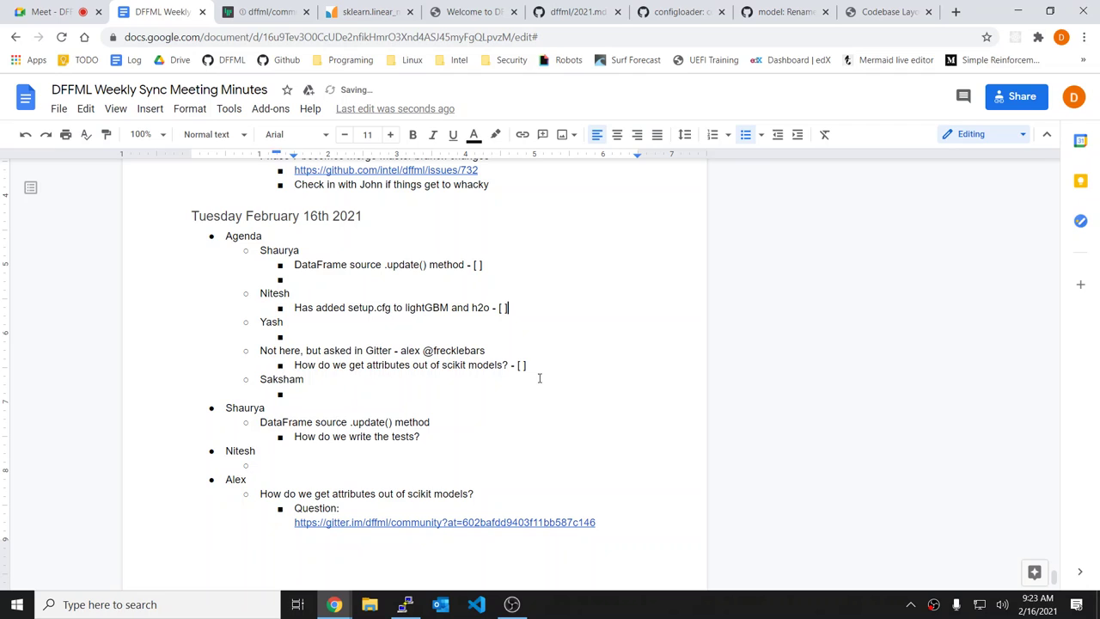
click(454, 340)
click(509, 309)
key(Return)
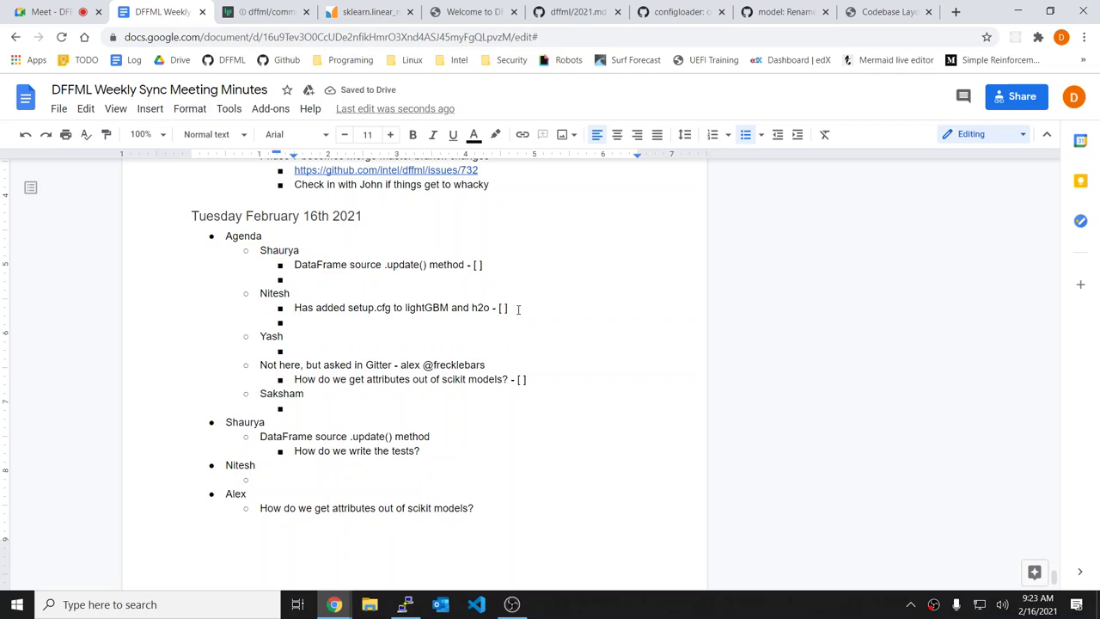
text(Hdf5 how t)
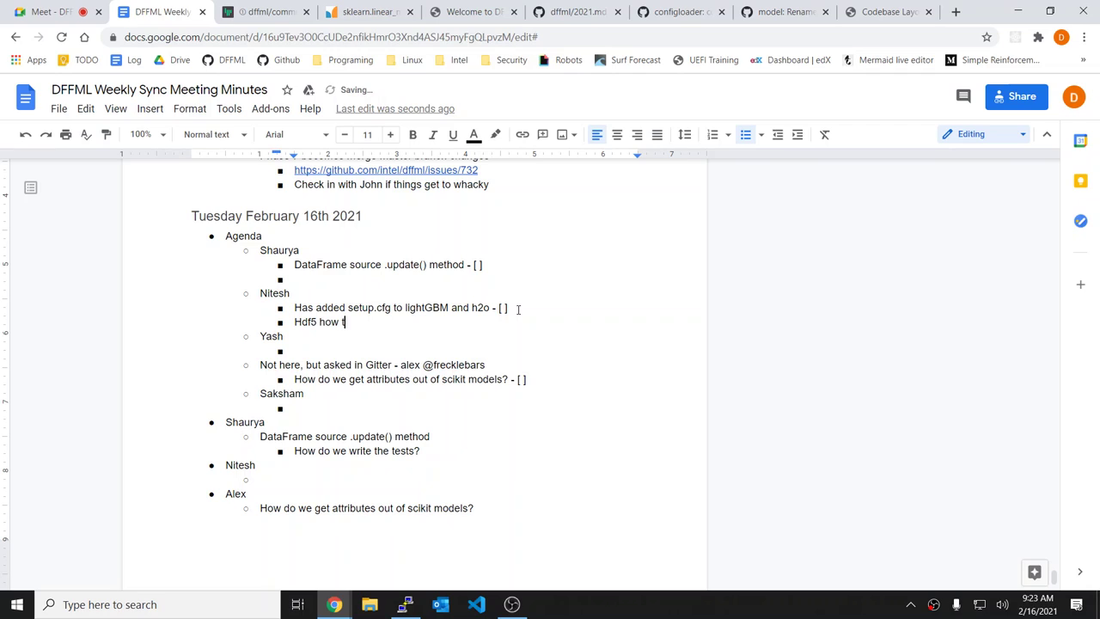
text(o store and retrieve)
Step: Reword it to "Hdf5 source how to map and store and retrieve - [ ]"
key(ctrl+Left)
key(ctrl+Left)
key(ctrl+Left)
key(ctrl+Left)
text(source)
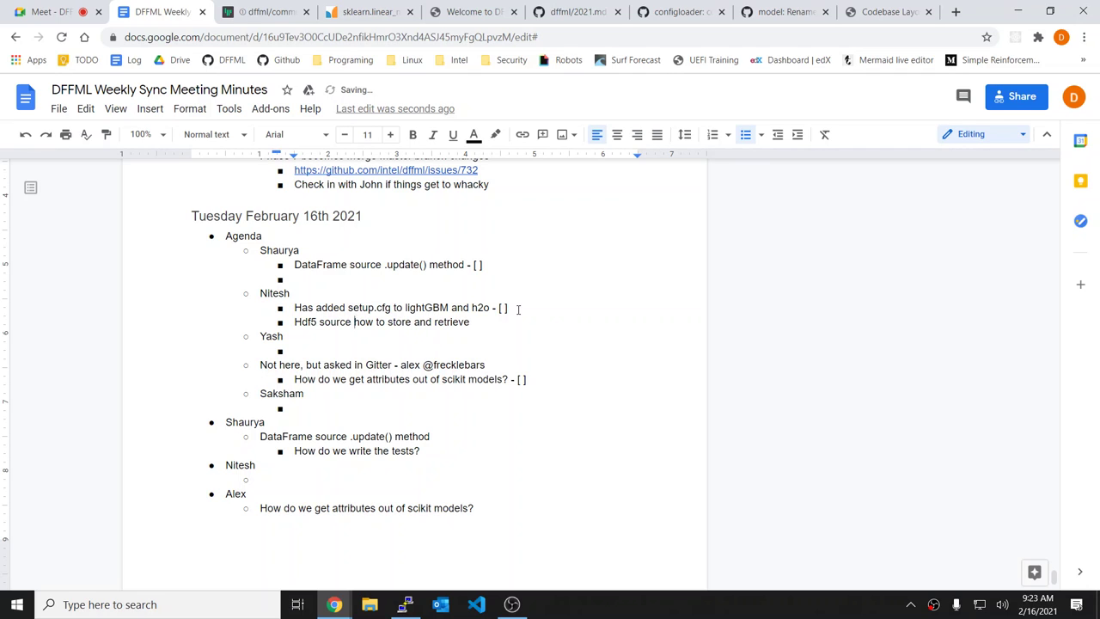
key(ctrl+Right)
key(ctrl+Right)
text(map )
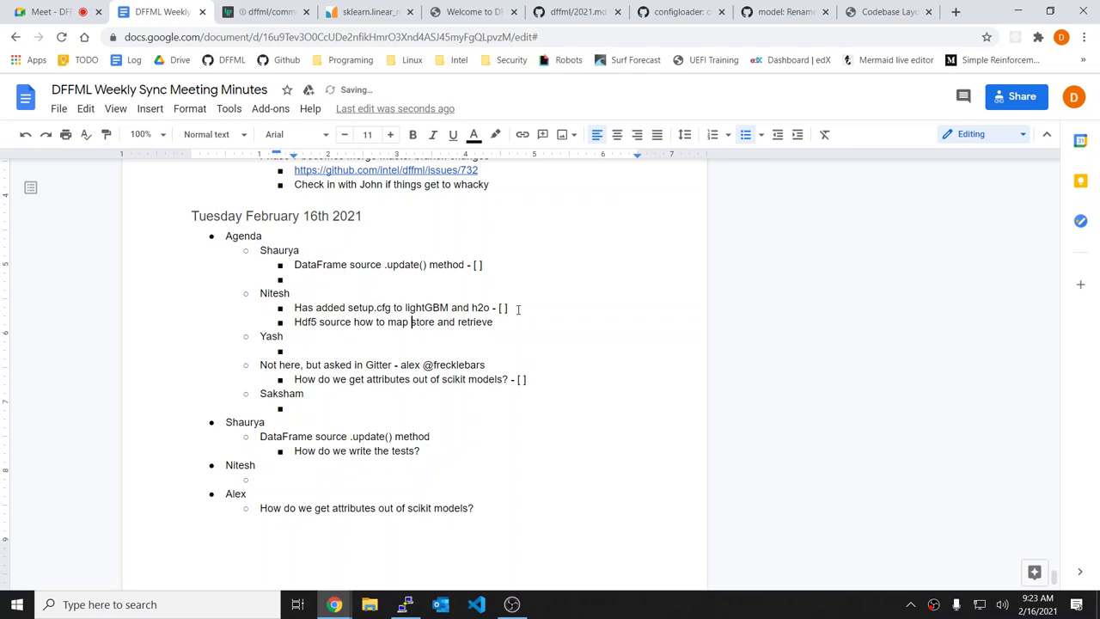
text(and )
text( - [ ])
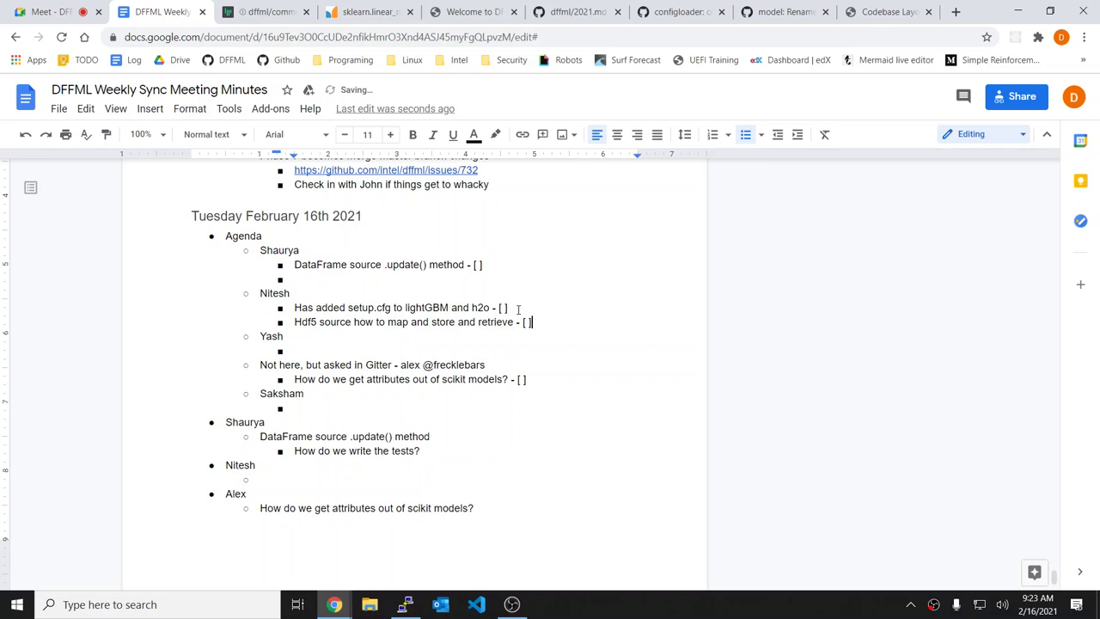
key(Return)
key(BackSpace)
key(BackSpace)
Step: Delete the blank bullet under the DataFrame item and go to the next attendee's empty bullet
key(Up)
key(Up)
key(BackSpace)
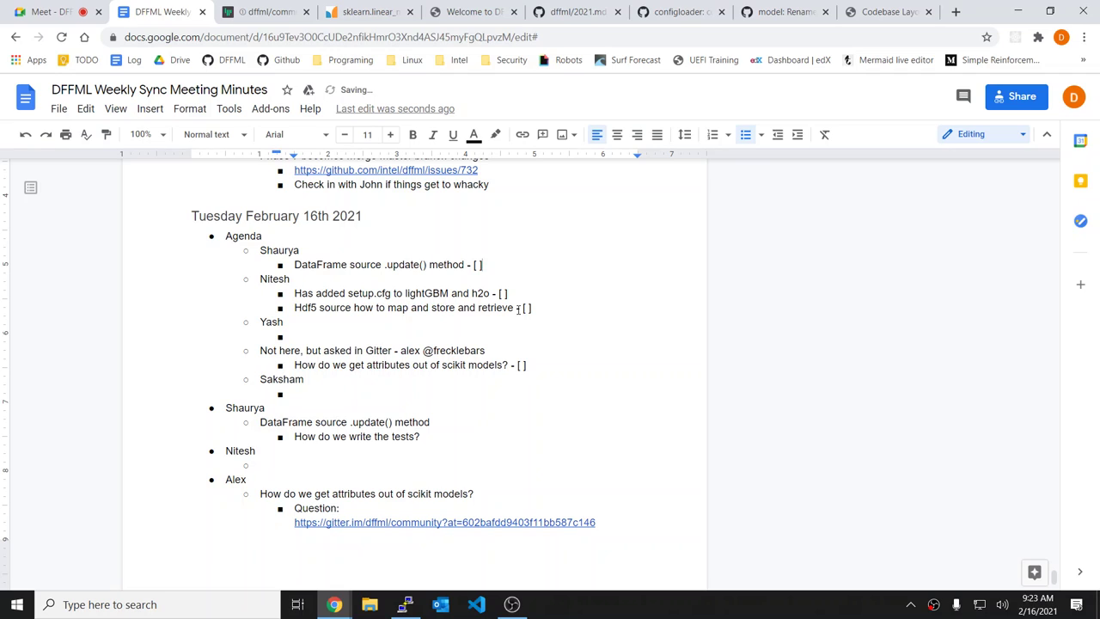
click(364, 322)
click(371, 334)
Step: Add the agenda item "Pre-commit hook for black - [ ]" and select it
text(Pre-commit hook =)
key(BackSpace)
key(BackSpace)
text(for black )
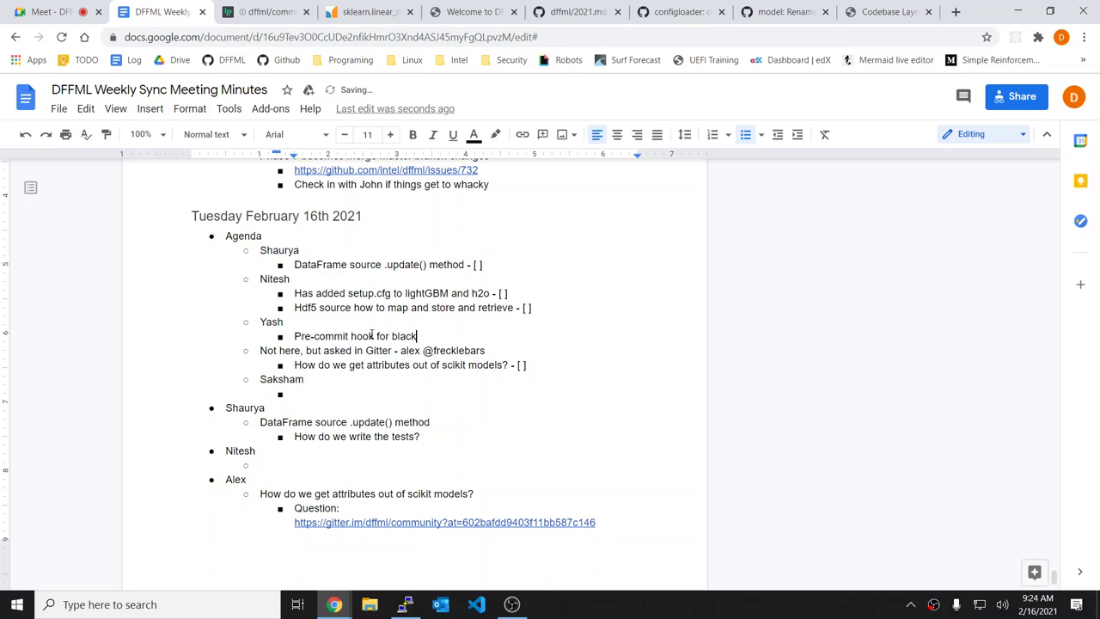
text(- [ ])
key(shift+Home)
key(ctrl+c)
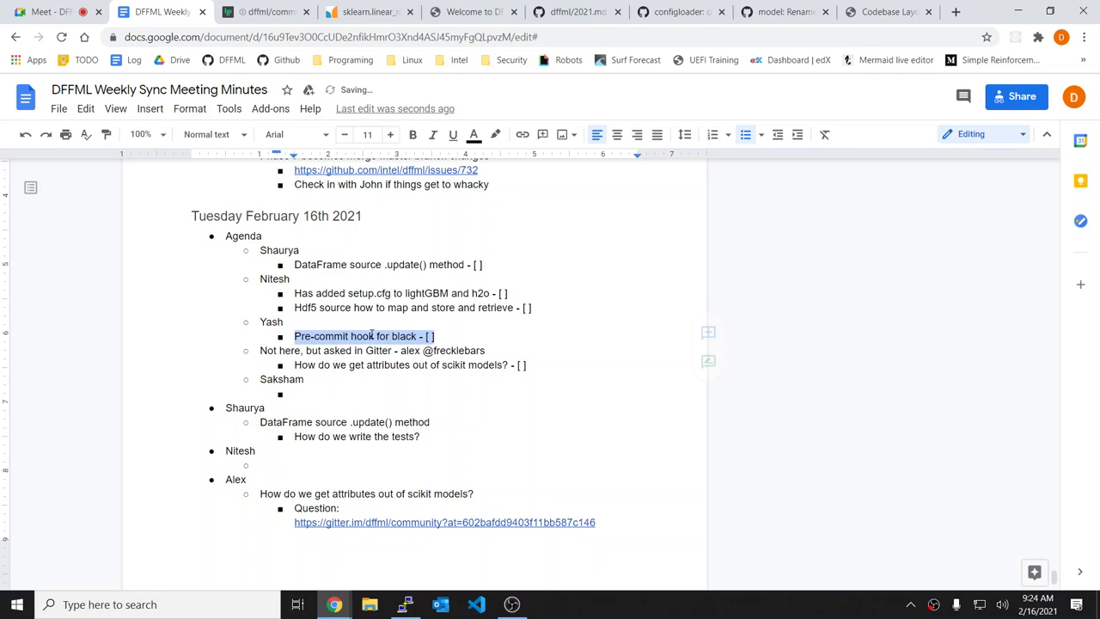
Step: Add a new attendee heading in the notes with the pre-commit hook item pasted beneath it
scroll(506, 495, down, 1)
click(283, 374)
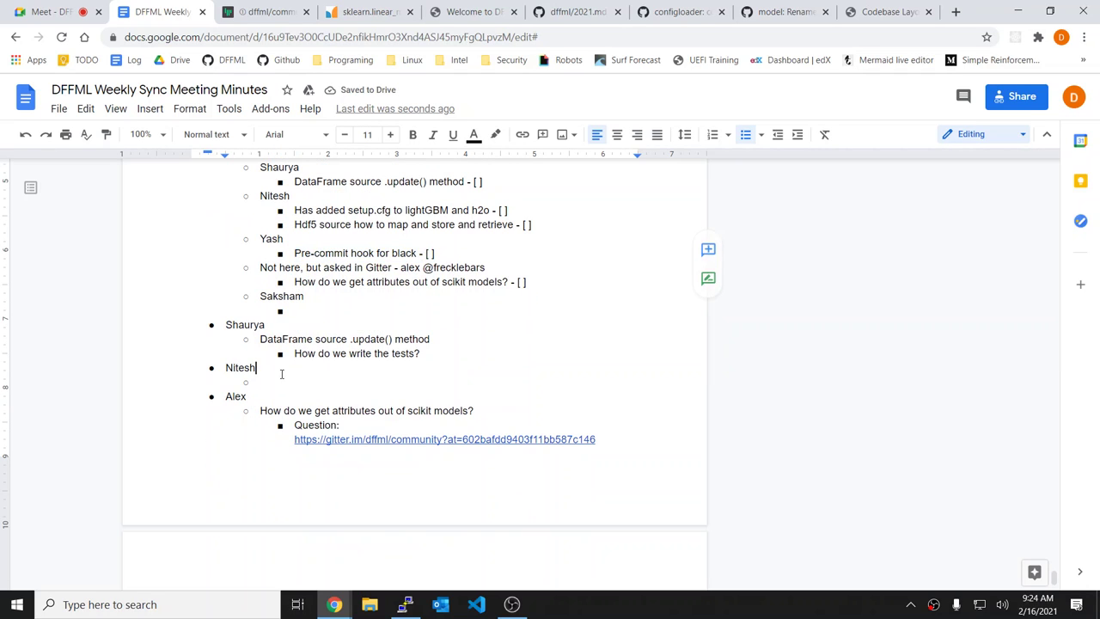
key(Down)
key(shift+Tab)
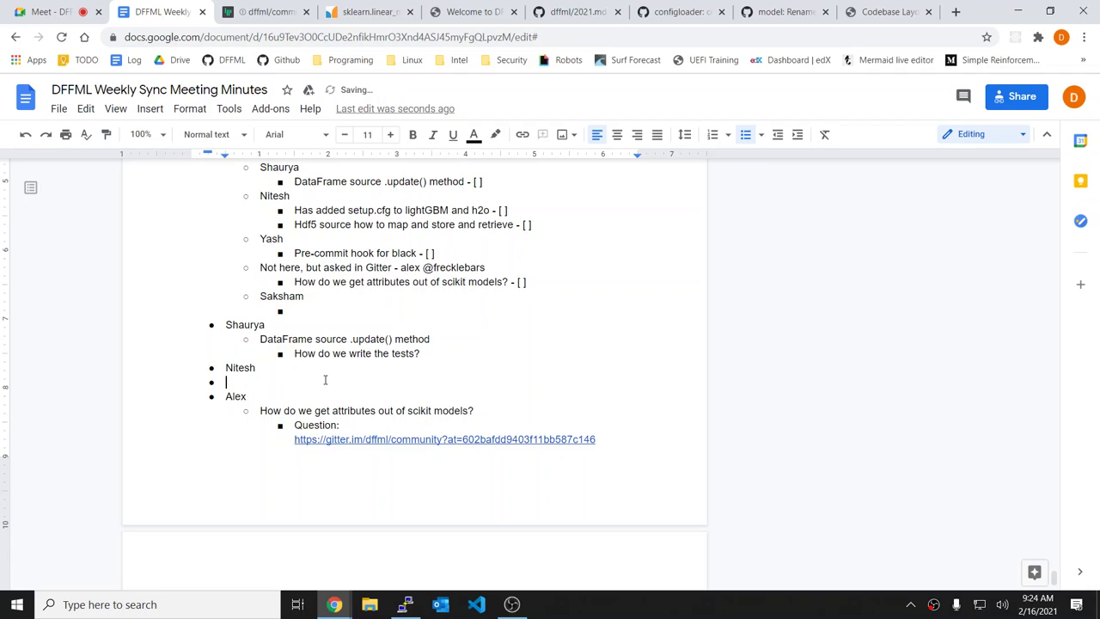
text(Yash)
key(Return)
key(Tab)
key(ctrl+v)
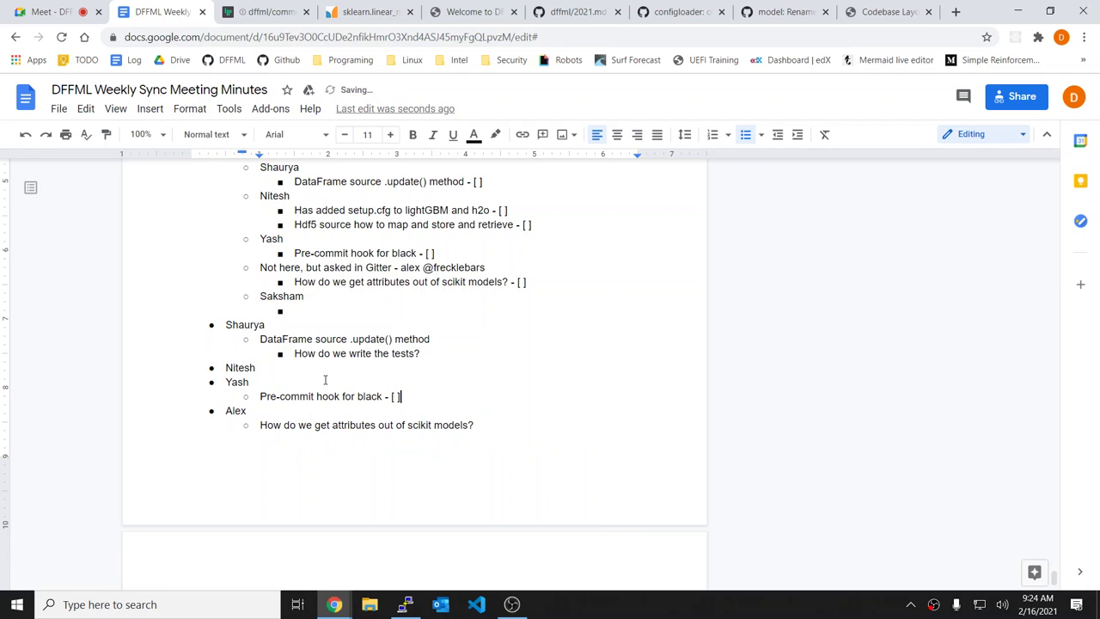
key(BackSpace)
key(BackSpace)
key(BackSpace)
key(BackSpace)
key(BackSpace)
key(BackSpace)
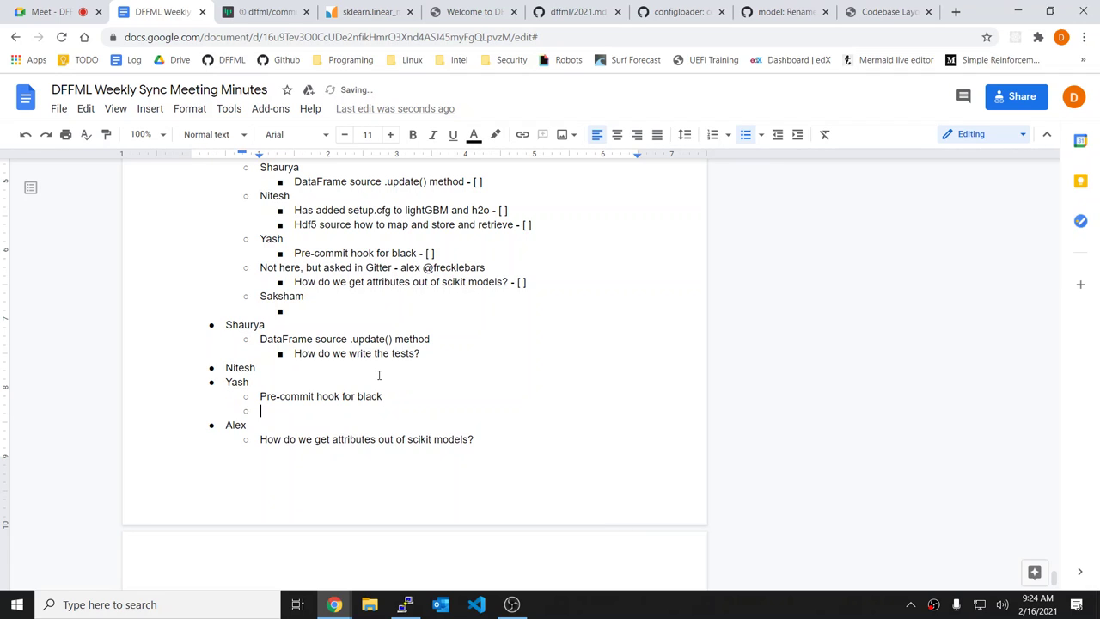
Step: Add a nested "Also whitespace" sub-point under the pre-commit note
key(Return)
key(Return)
key(BackSpace)
key(Return)
key(Tab)
text(Also whitespace)
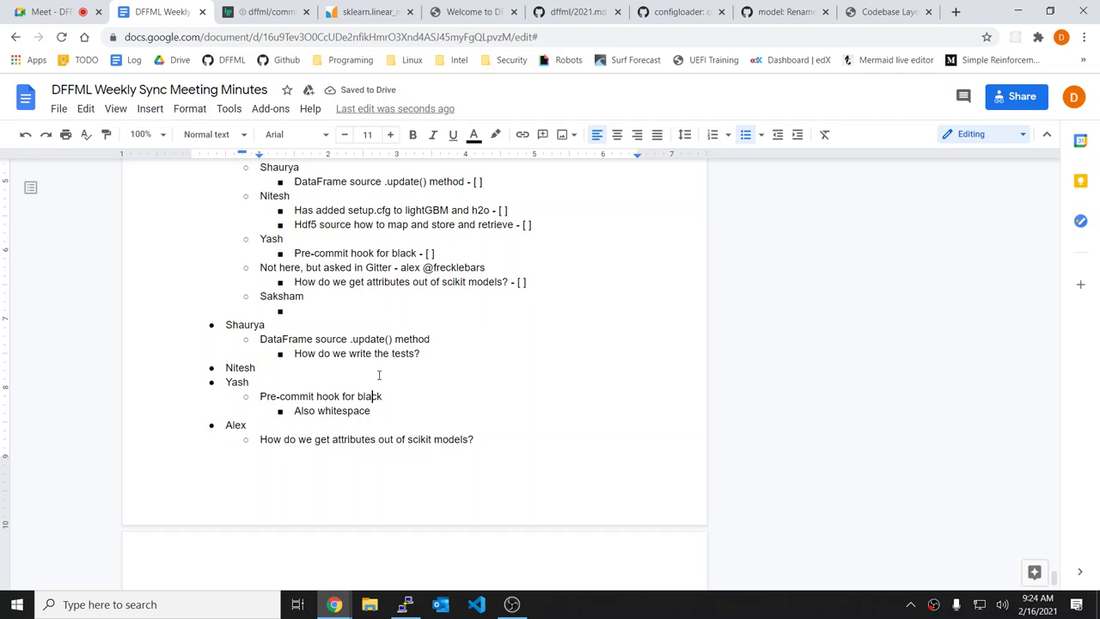
Step: Mark the pre-commit hook agenda item as done with [x]
click(470, 269)
click(485, 254)
key(BackSpace)
key(BackSpace)
text(x])
Step: Add a new indented sub-point under the pre-commit notes heading
click(430, 381)
click(325, 366)
key(Return)
key(Tab)
Step: Paste the setup.cfg and Hdf5 agenda lines there, outdent them, and delete the leftover empty bullet
scroll(327, 363, up, 3)
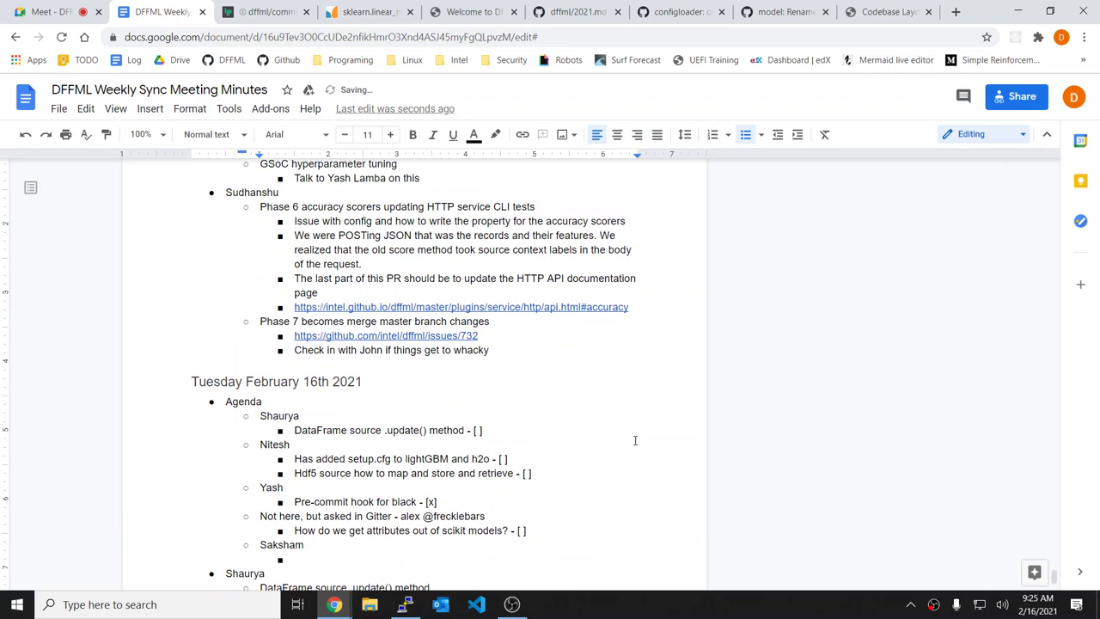
drag(553, 478, 292, 445)
key(ctrl+c)
scroll(346, 441, down, 3)
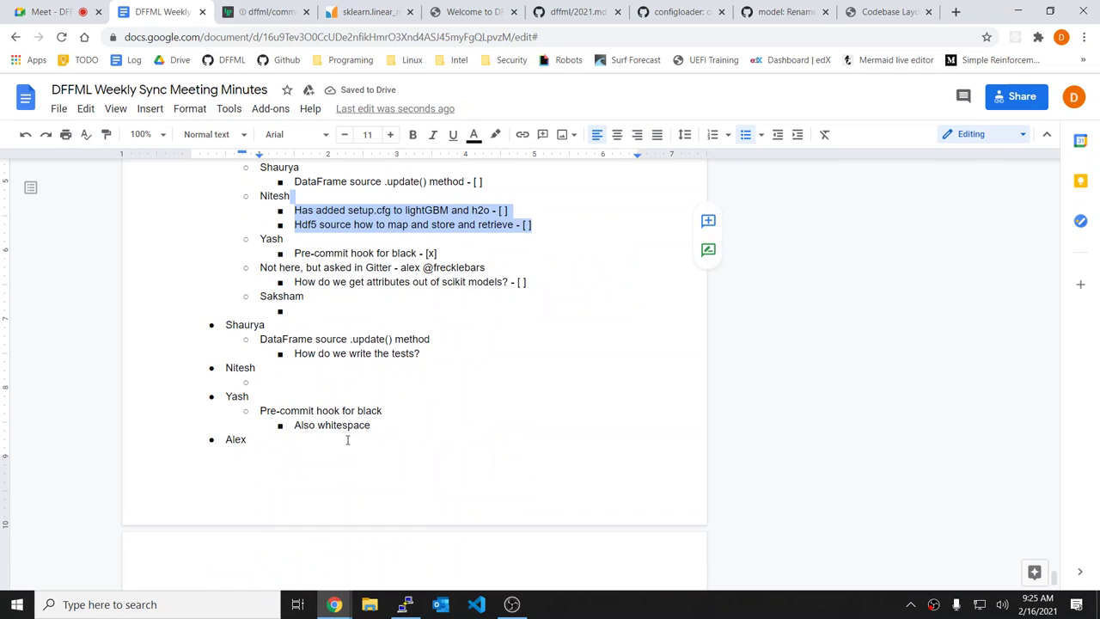
click(273, 387)
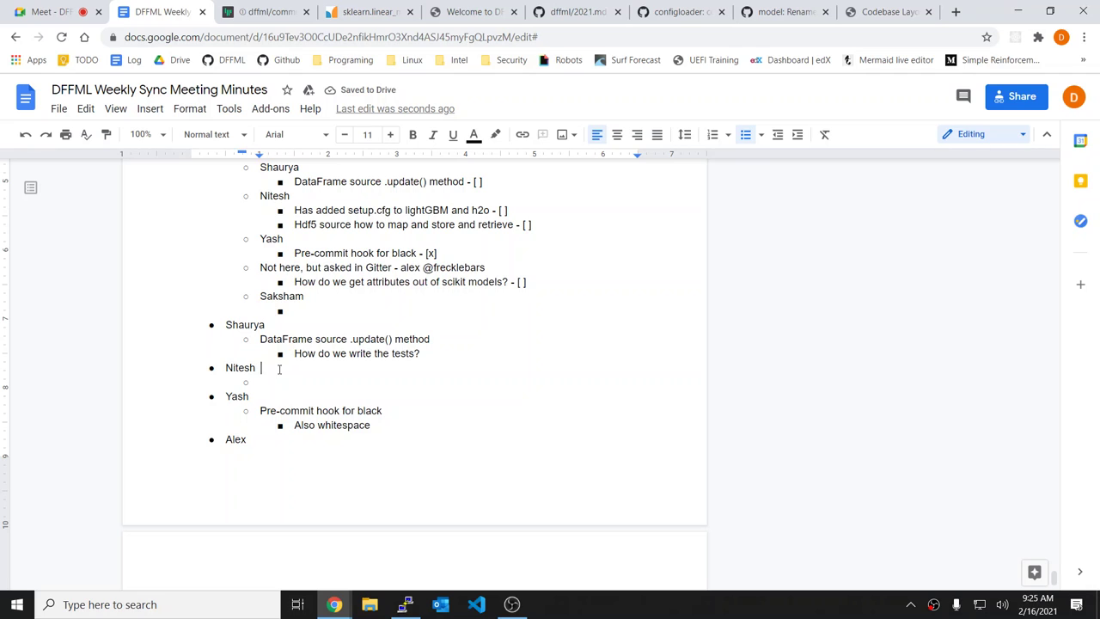
key(ctrl+v)
drag(315, 396, 317, 411)
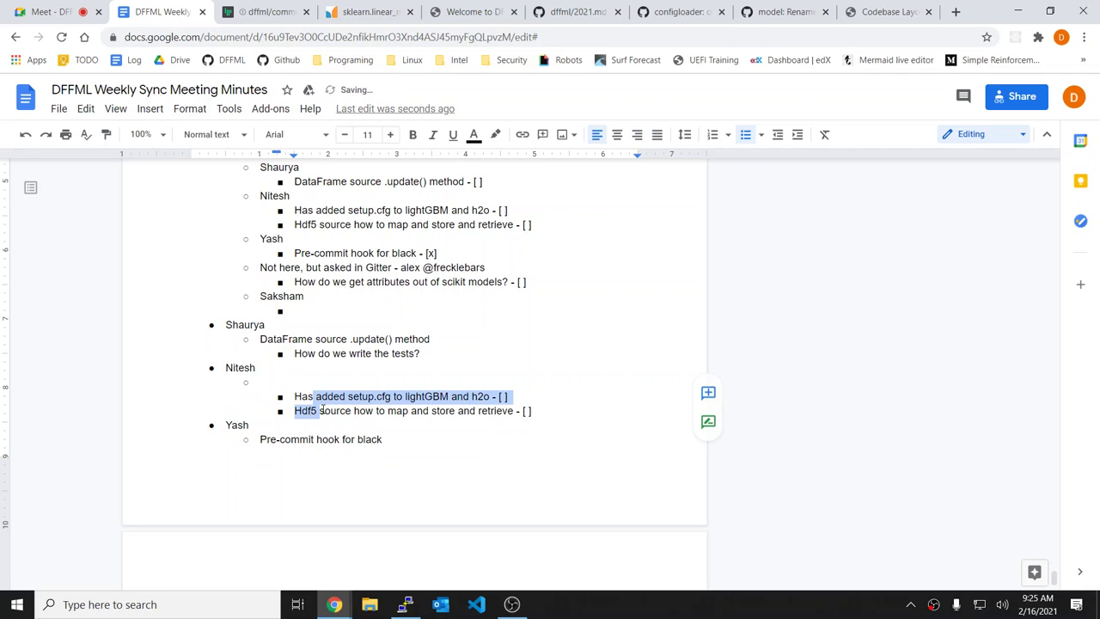
key(shift+Tab)
click(276, 382)
key(BackSpace)
key(BackSpace)
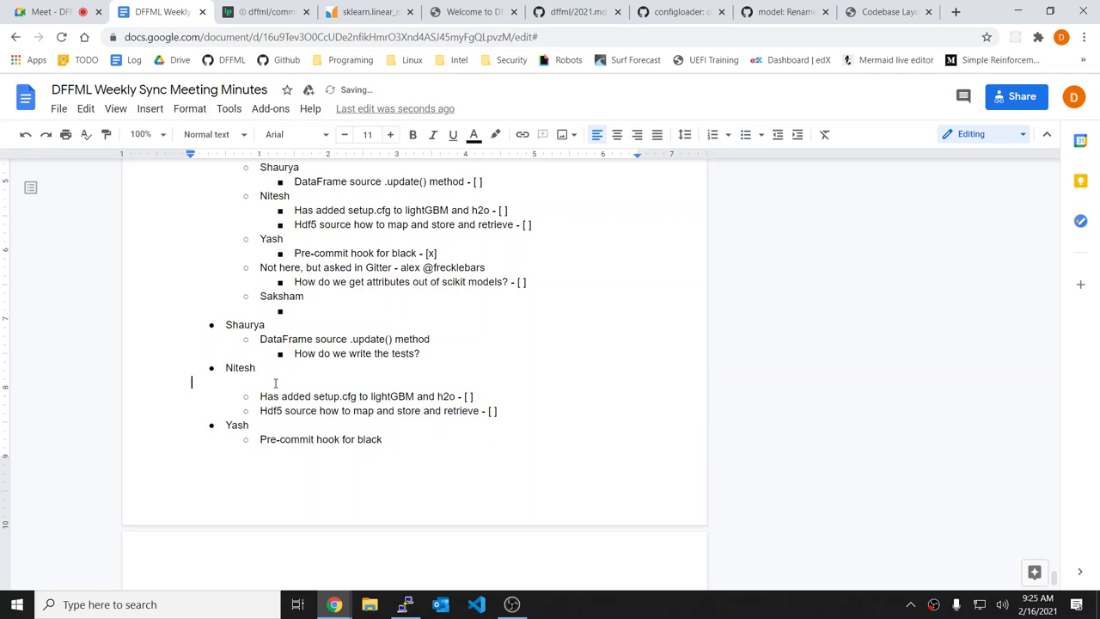
click(508, 455)
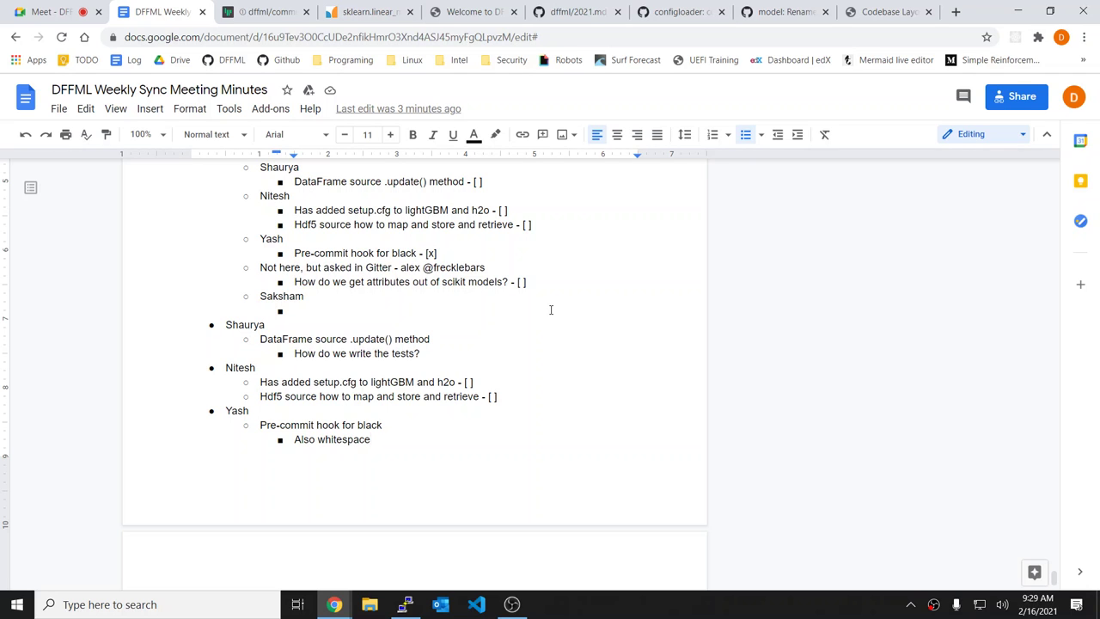
Step: Cut the last attendee's entry from the agenda and restore the notes heading as a top-level bullet
scroll(433, 476, down, 1)
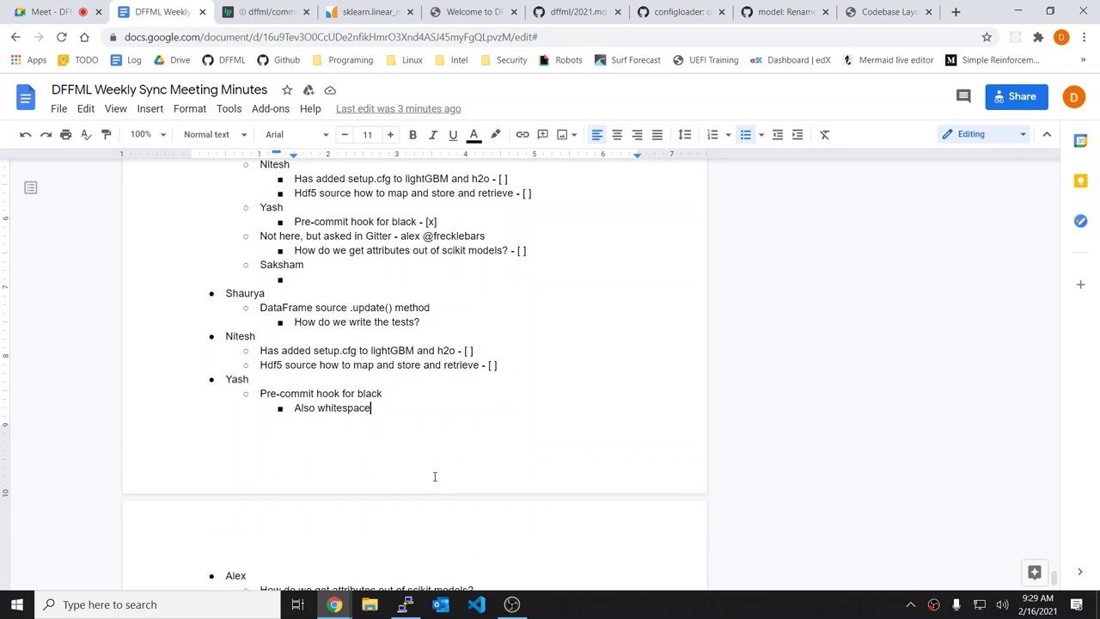
scroll(434, 476, down, 3)
key(Up)
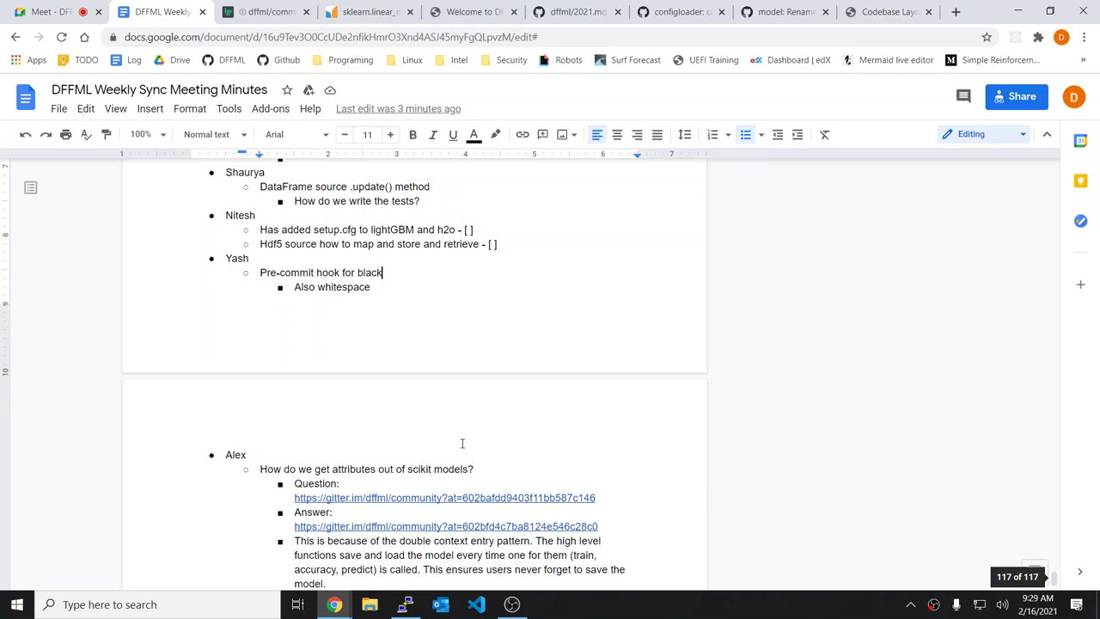
scroll(461, 444, up, 2)
scroll(500, 397, up, 4)
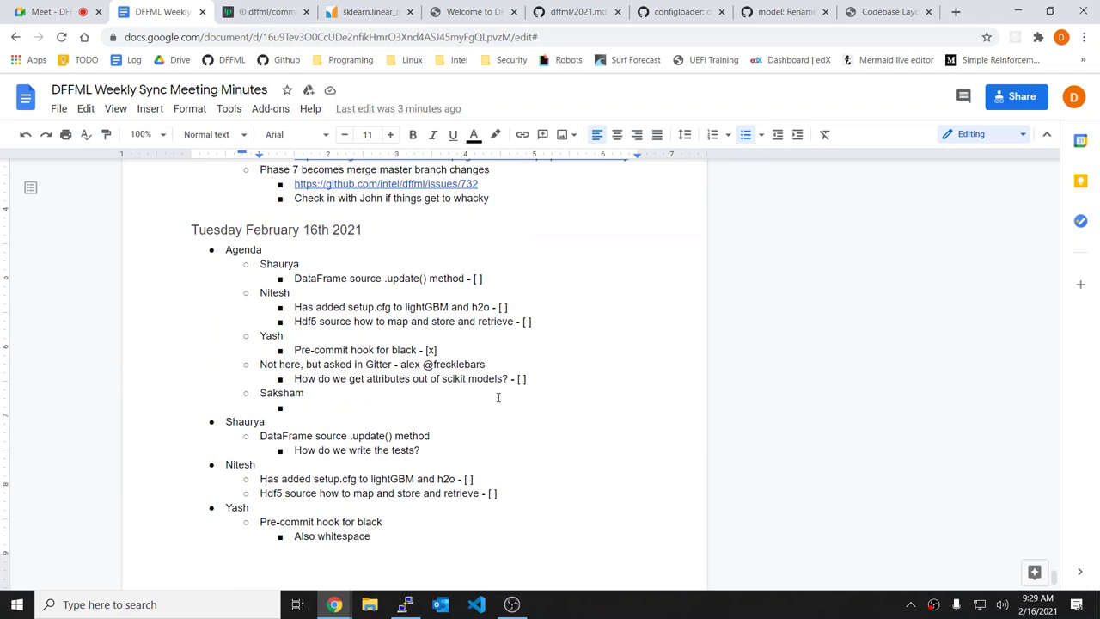
click(448, 350)
click(362, 401)
key(shift+Up)
key(shift+Up)
key(shift+Up)
key(shift+Down)
key(shift+Down)
key(BackSpace)
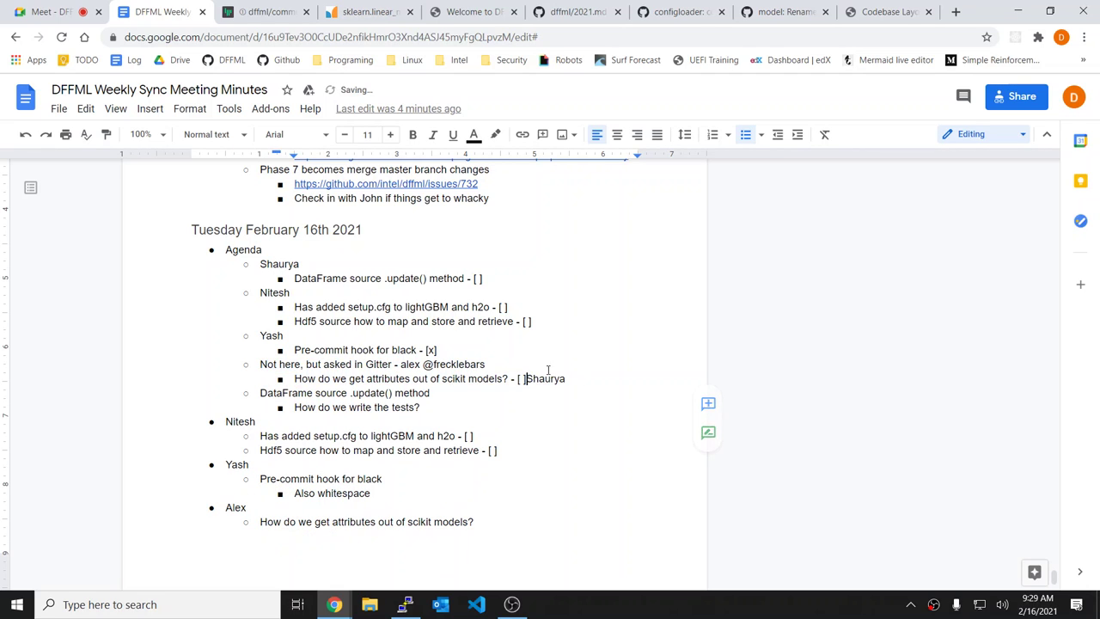
key(Return)
key(Return)
key(Return)
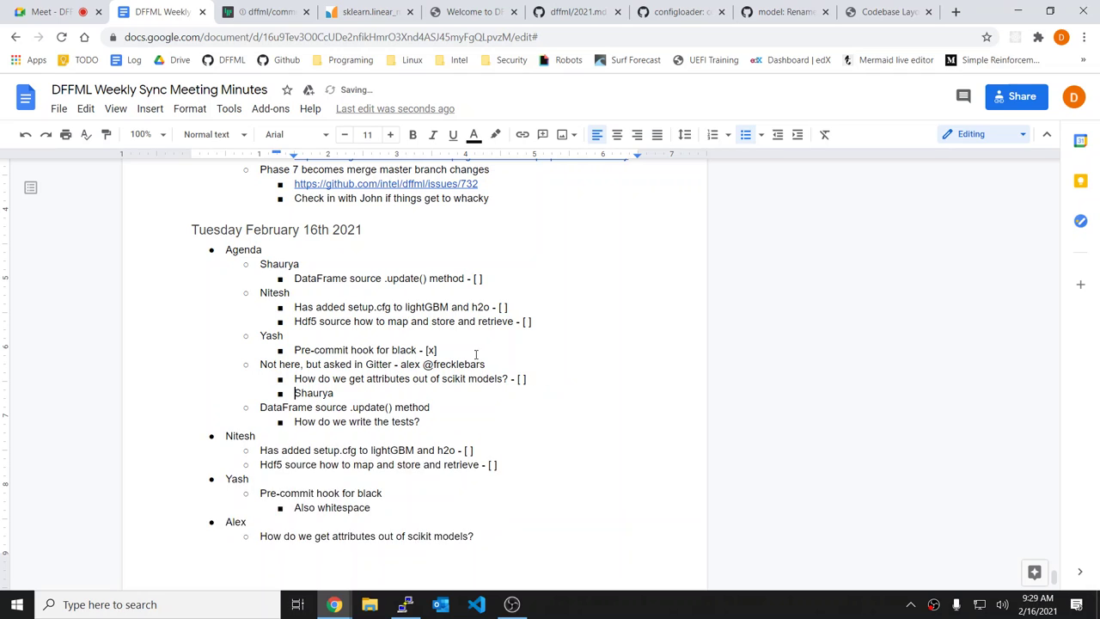
key(shift+Tab)
key(shift+Tab)
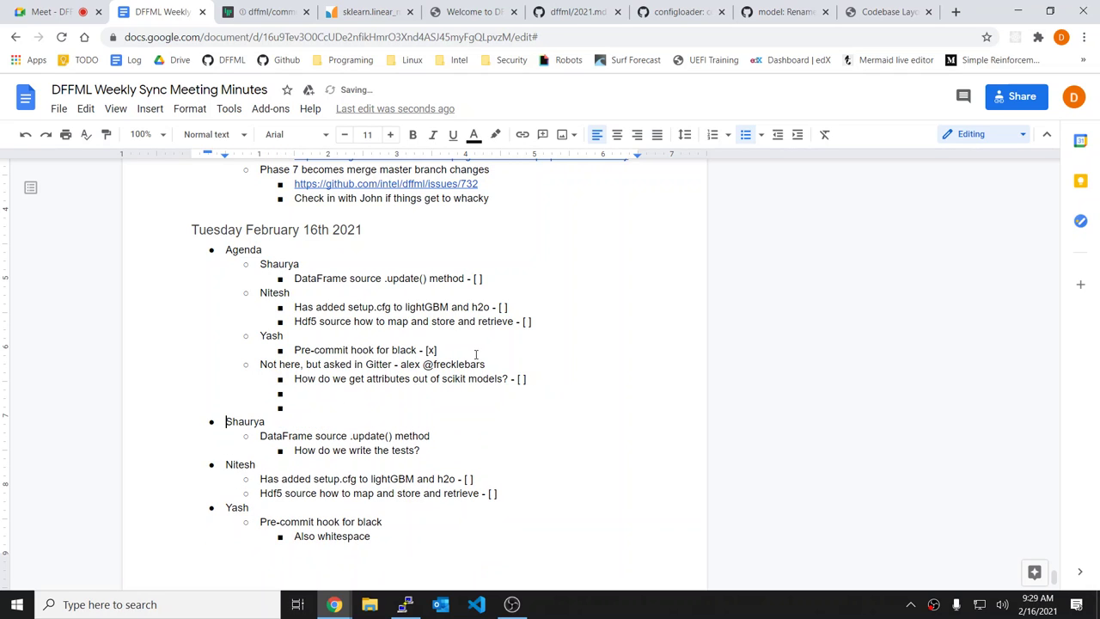
Step: Move Saksham's entry below the pre-commit item and add 'Working on .dirconf configloader stuff - [ ]'
click(465, 350)
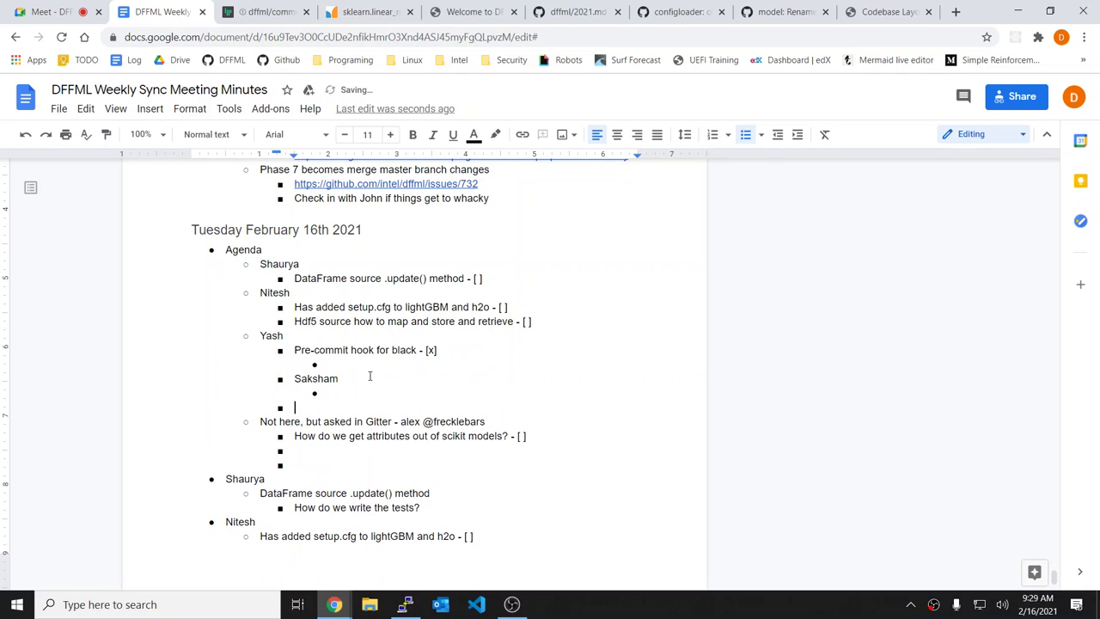
drag(370, 376, 361, 391)
key(shift+Tab)
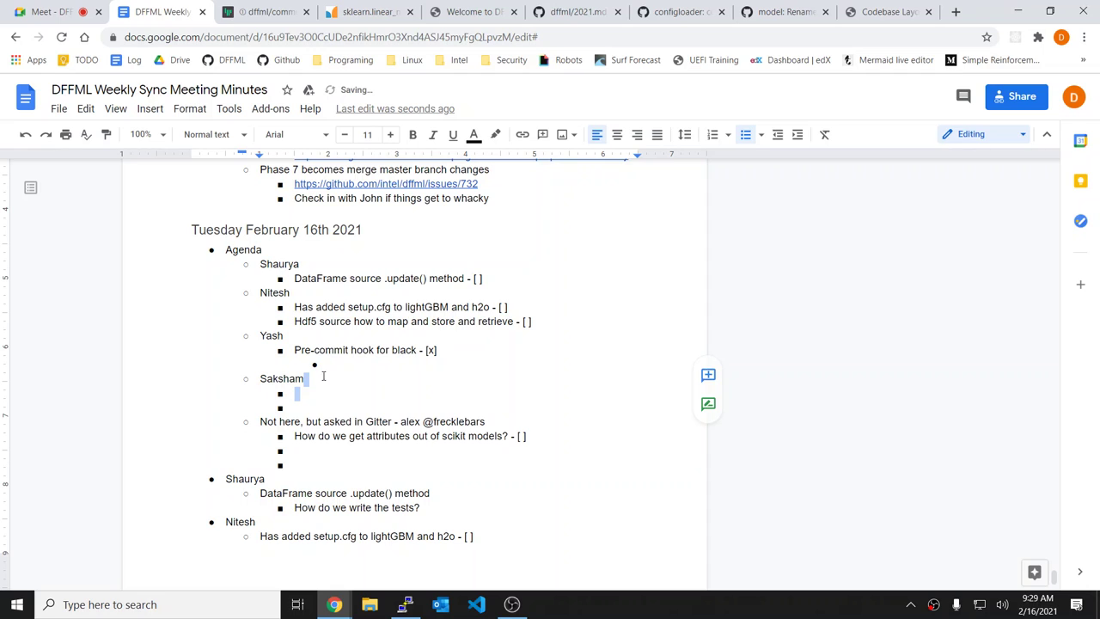
click(323, 364)
key(BackSpace)
key(BackSpace)
key(Up)
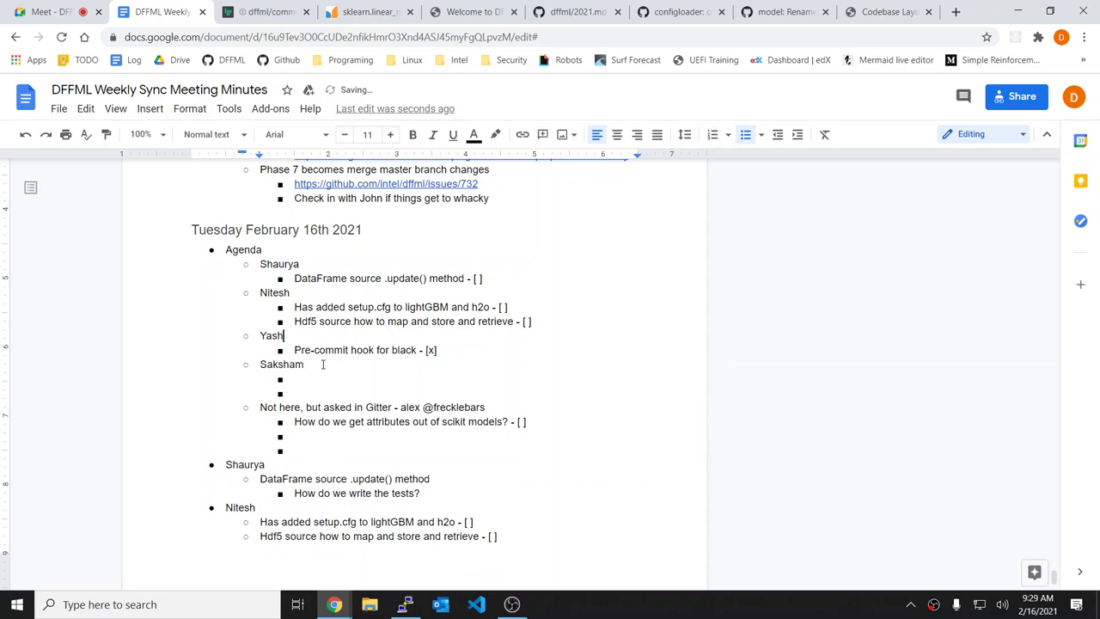
key(Down)
key(Down)
key(Down)
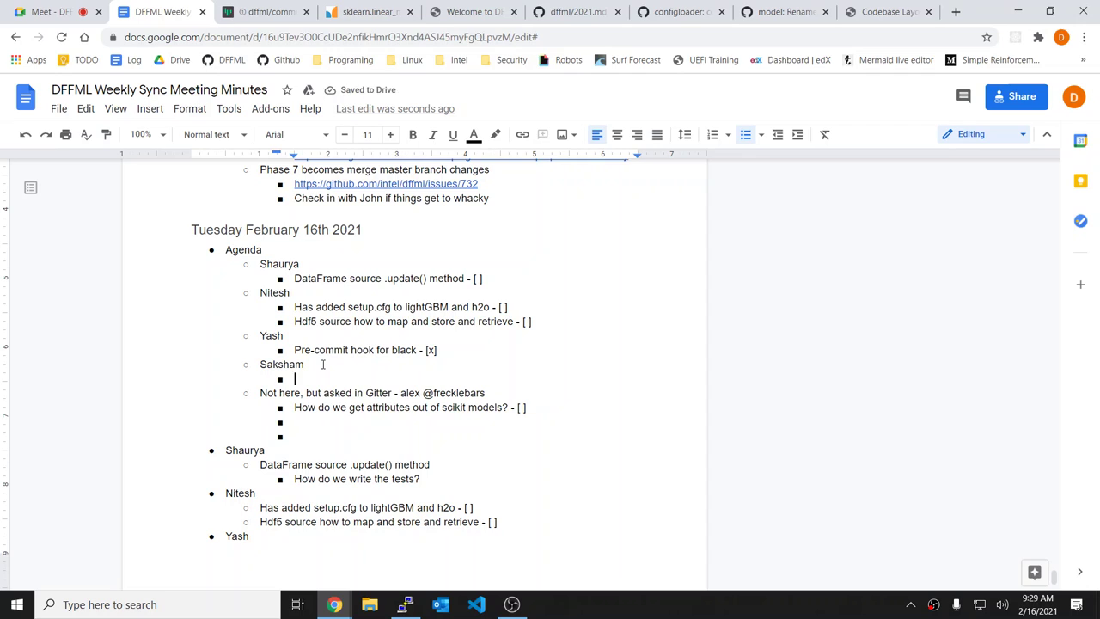
text(Working on)
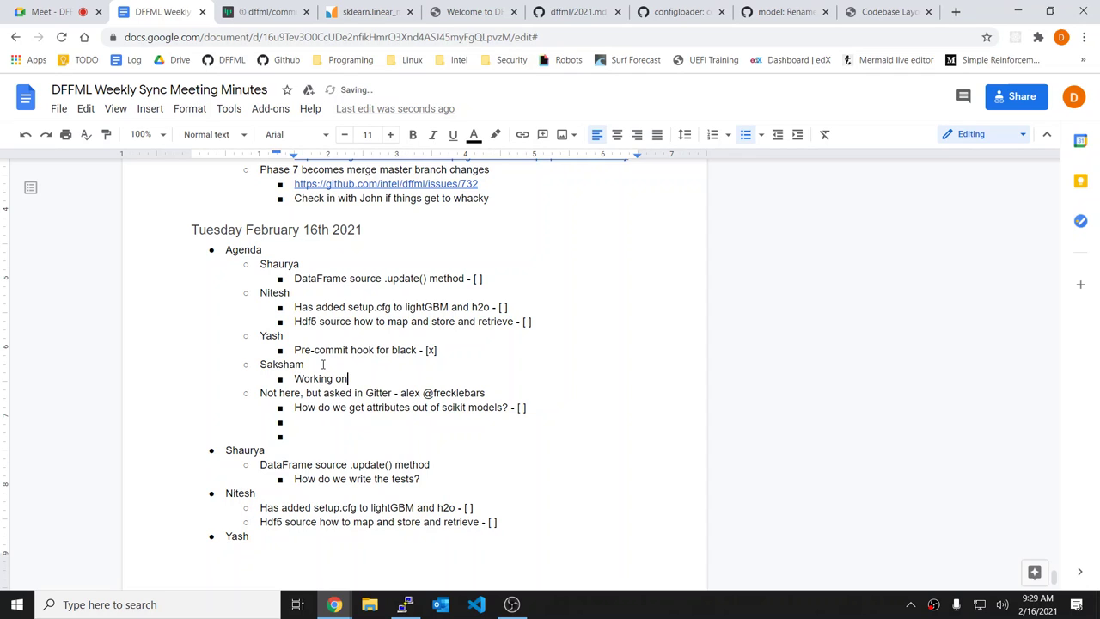
text( .dirconf configloader stuff )
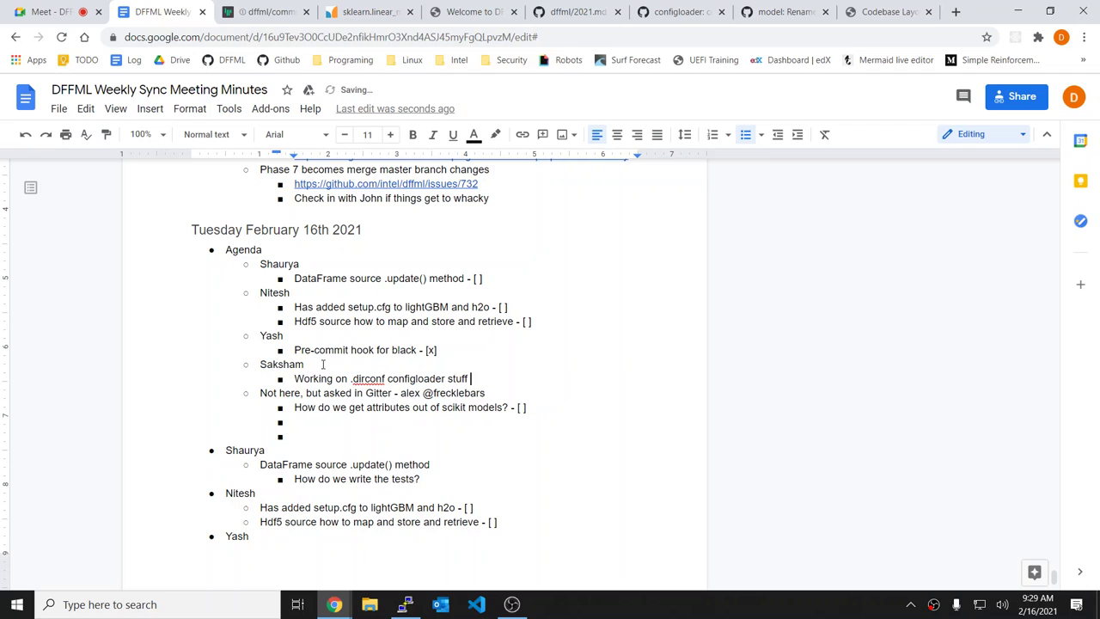
text(- [ ])
Step: Delete the leftover empty bullets and tick the scikit attributes question as [x]
click(364, 435)
key(BackSpace)
key(BackSpace)
key(BackSpace)
key(BackSpace)
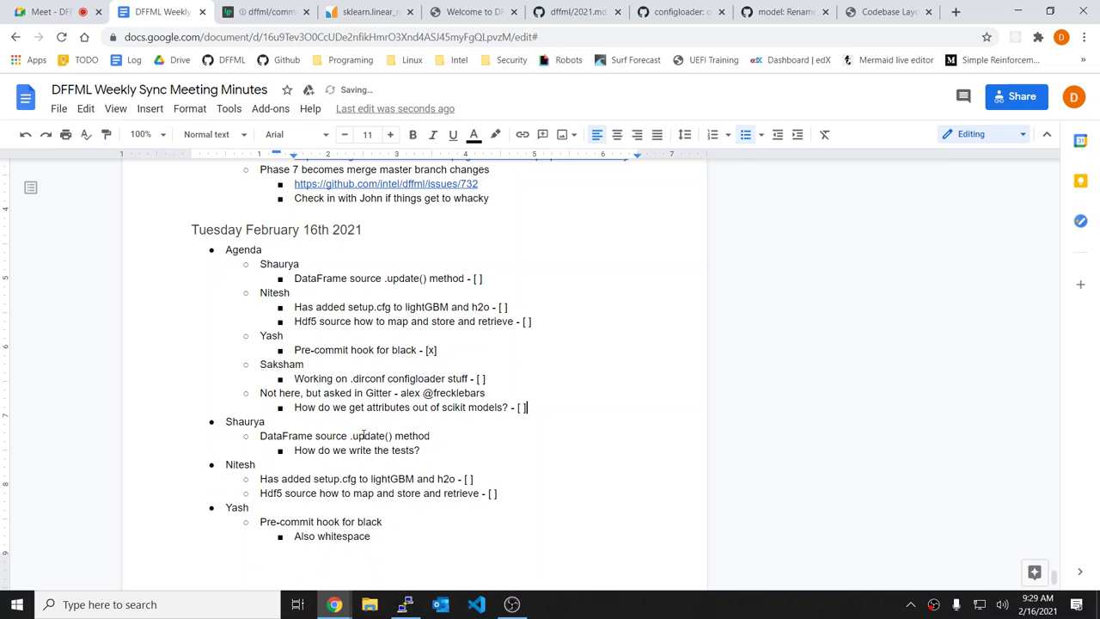
scroll(364, 435, down, 1)
key(BackSpace)
key(BackSpace)
text(x)
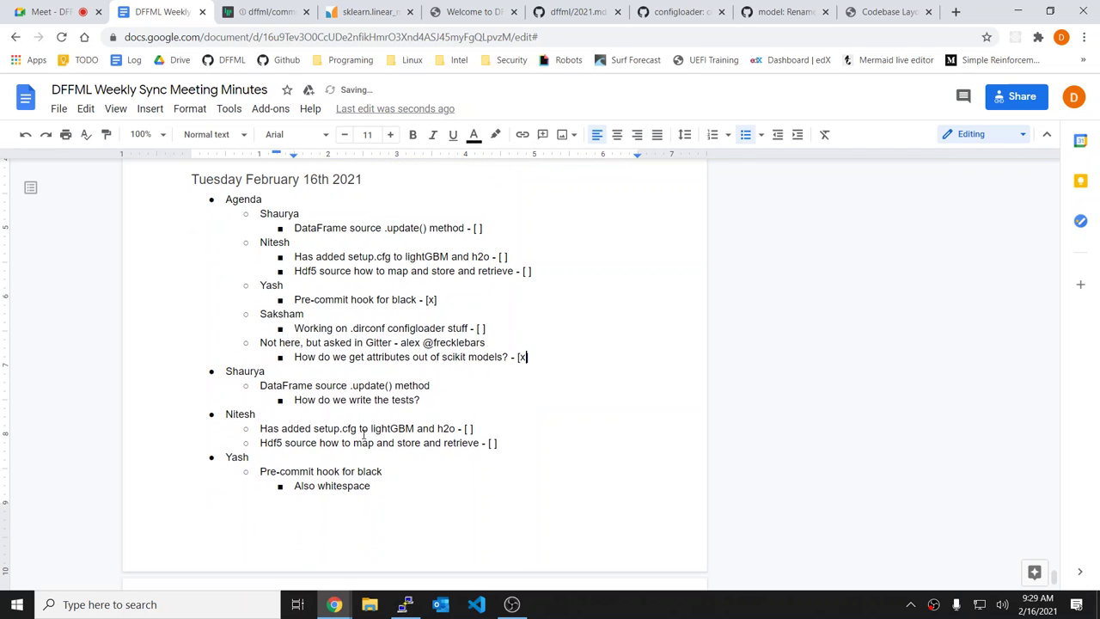
text(])
scroll(448, 516, down, 1)
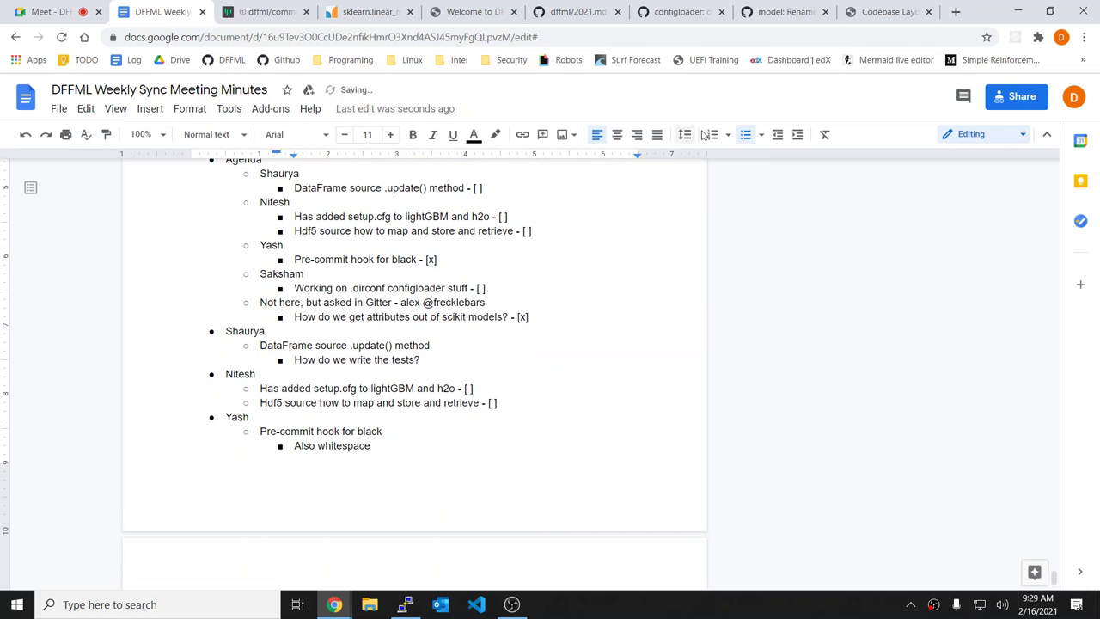
Step: Browse the dffml issues and the 0.4.1 Alpha Release milestone (2 open issues), then return to Gitter
click(816, 9)
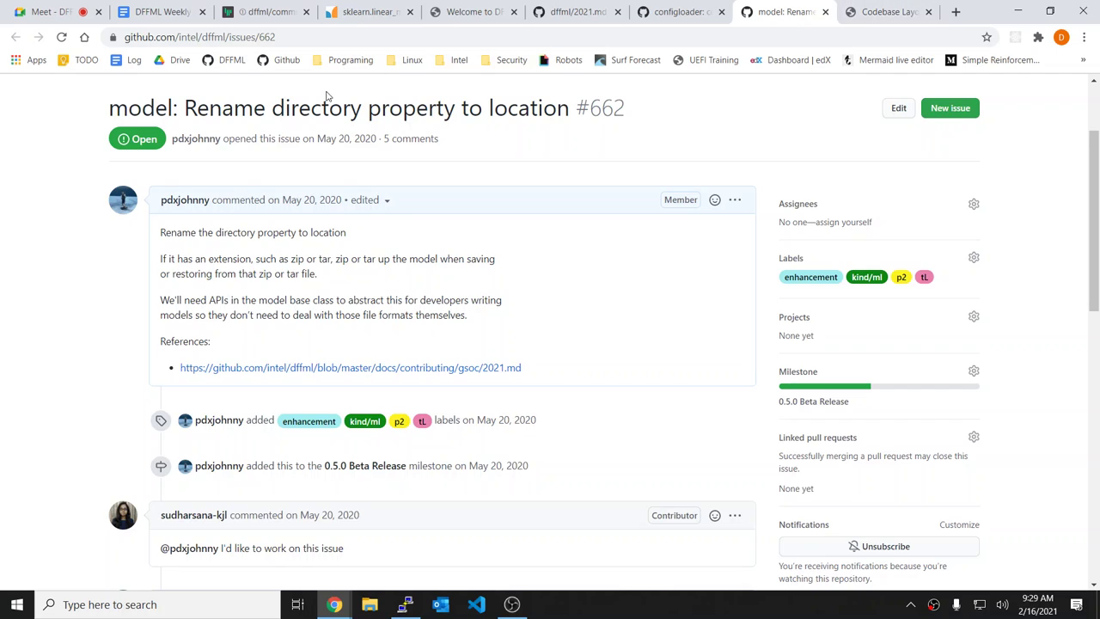
scroll(156, 179, up, 2)
click(155, 180)
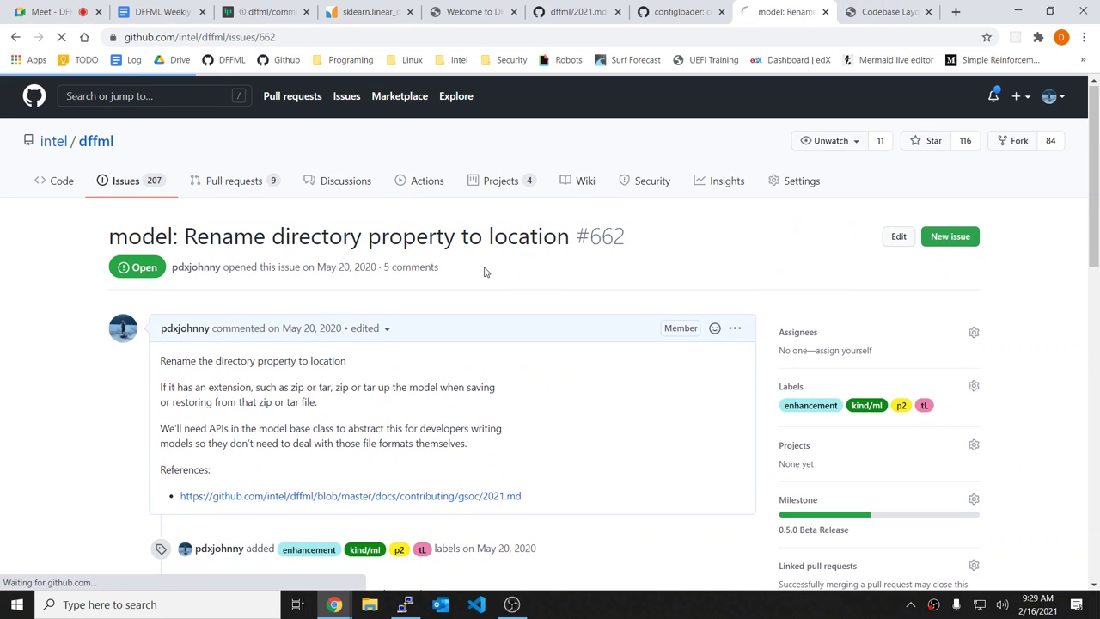
scroll(699, 257, down, 1)
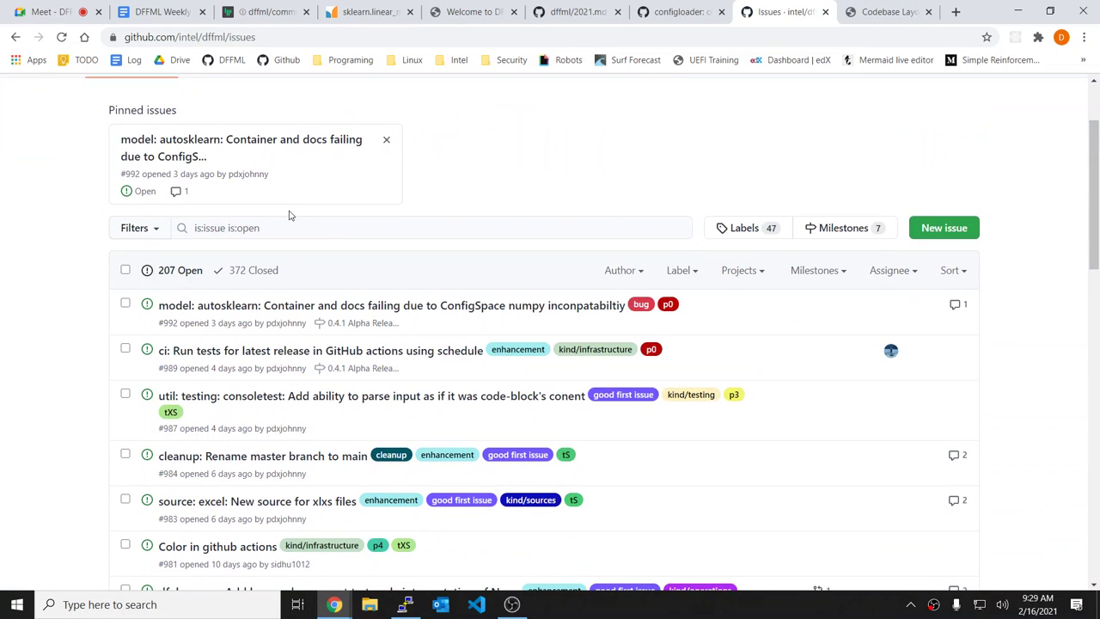
click(341, 323)
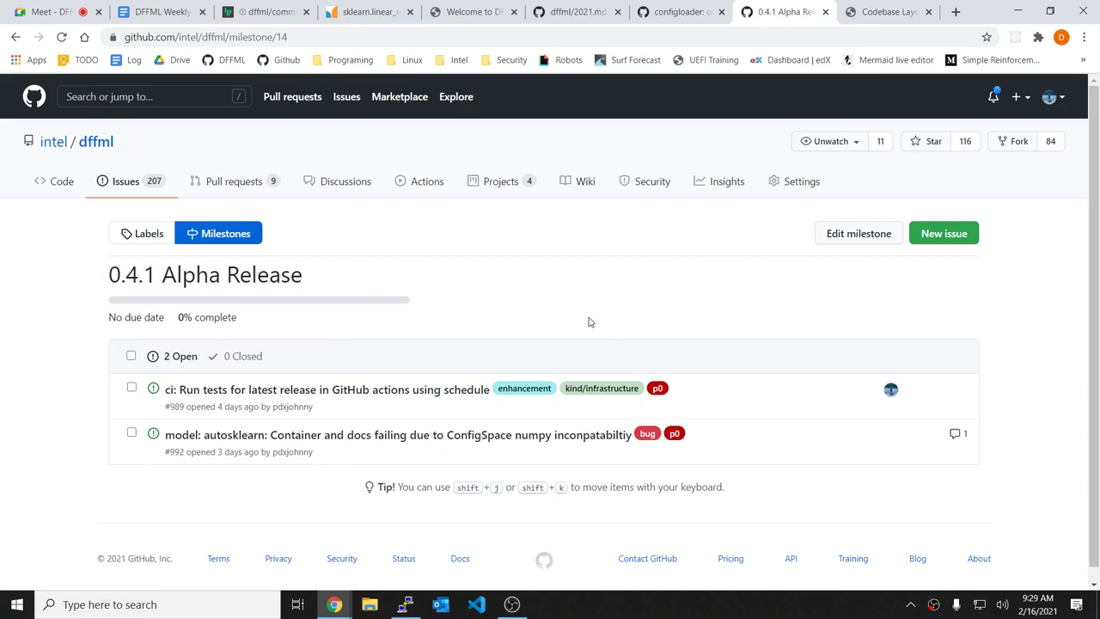
click(230, 239)
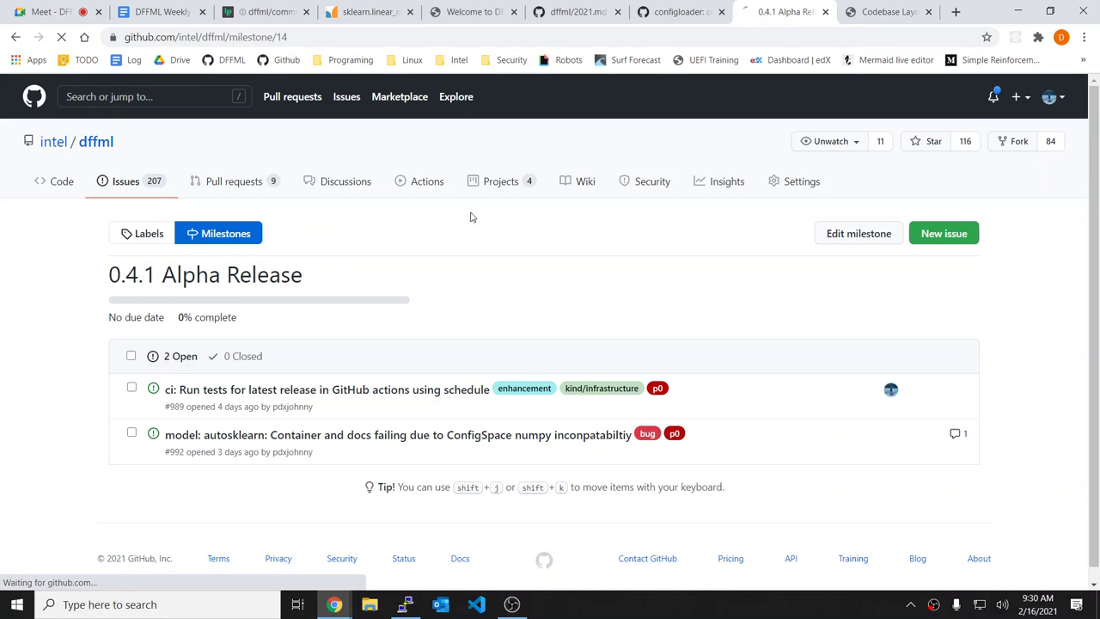
scroll(559, 218, down, 1)
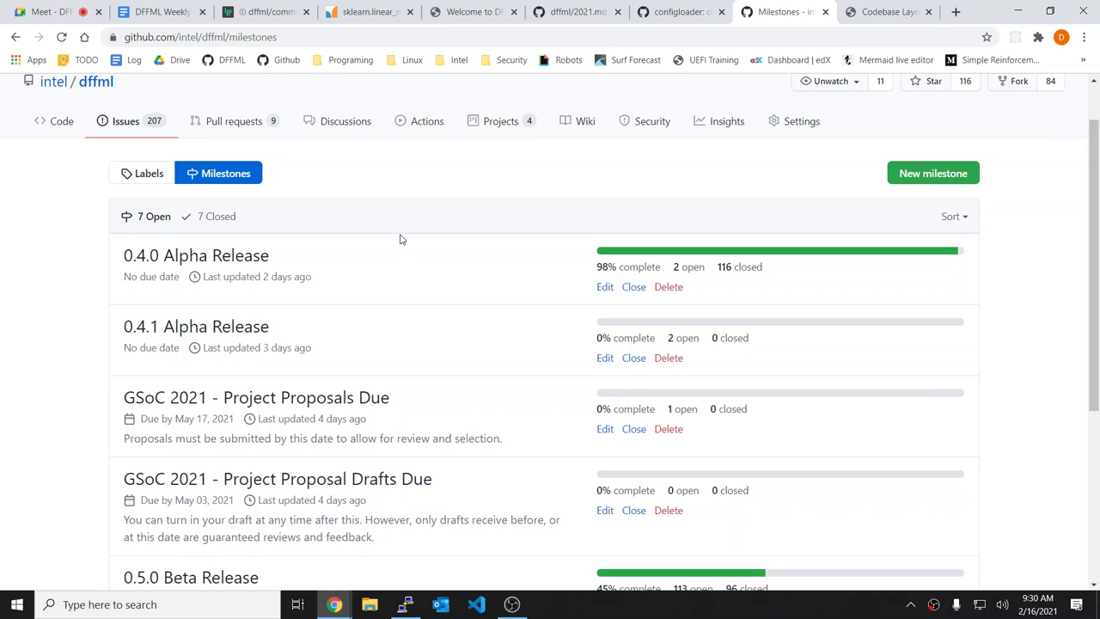
scroll(403, 240, up, 1)
click(110, 184)
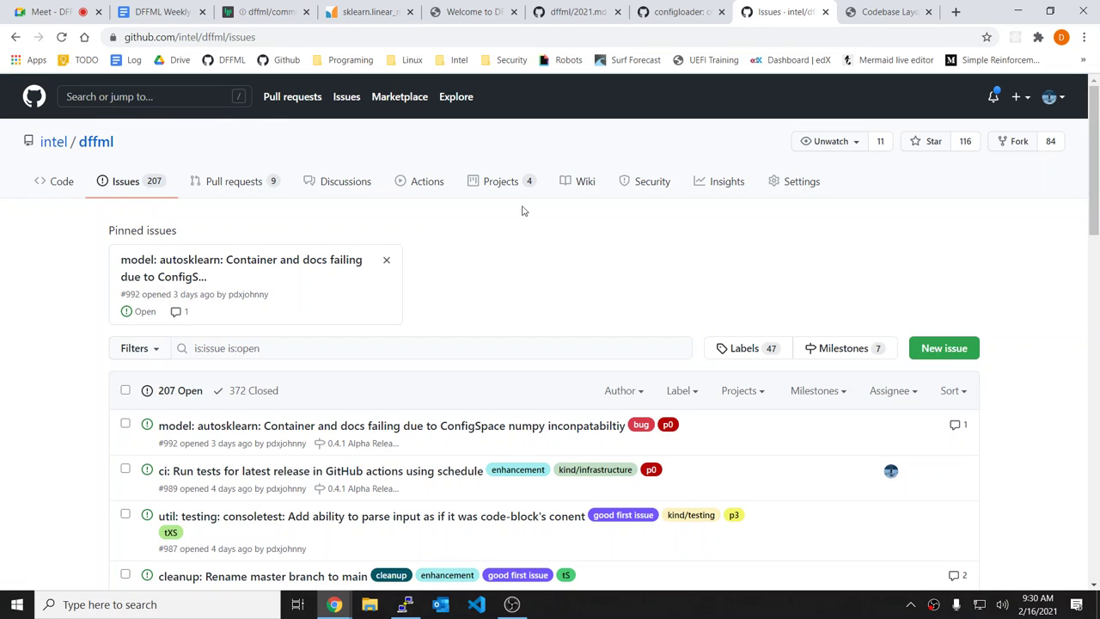
click(252, 9)
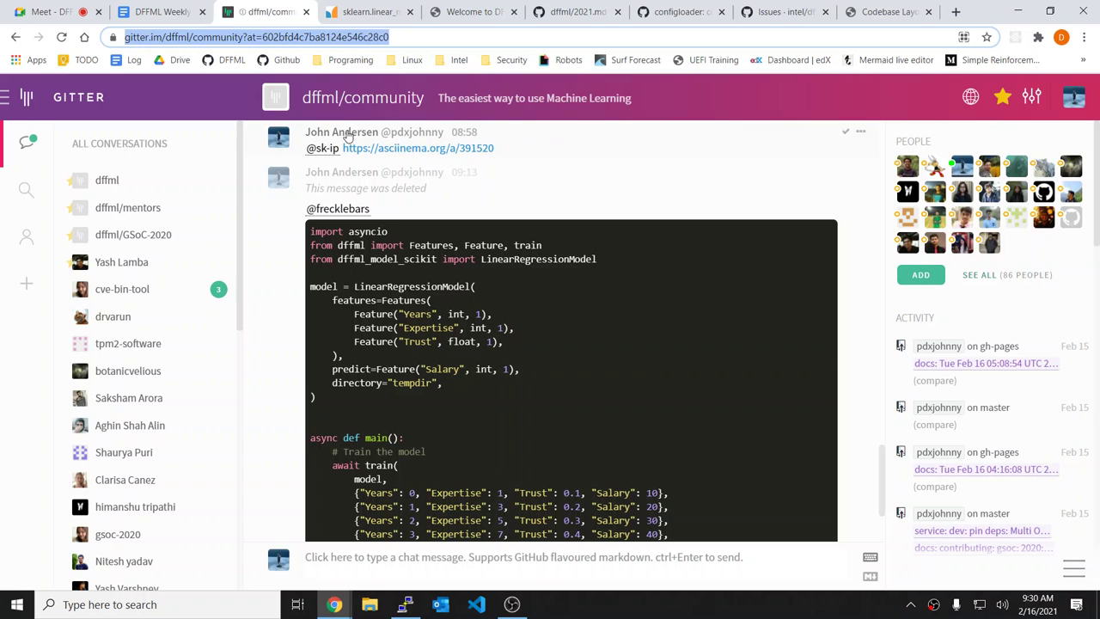
Step: Scroll through the Gitter code answer, then go back to the DFFML Weekly minutes document
scroll(567, 360, down, 3)
click(164, 12)
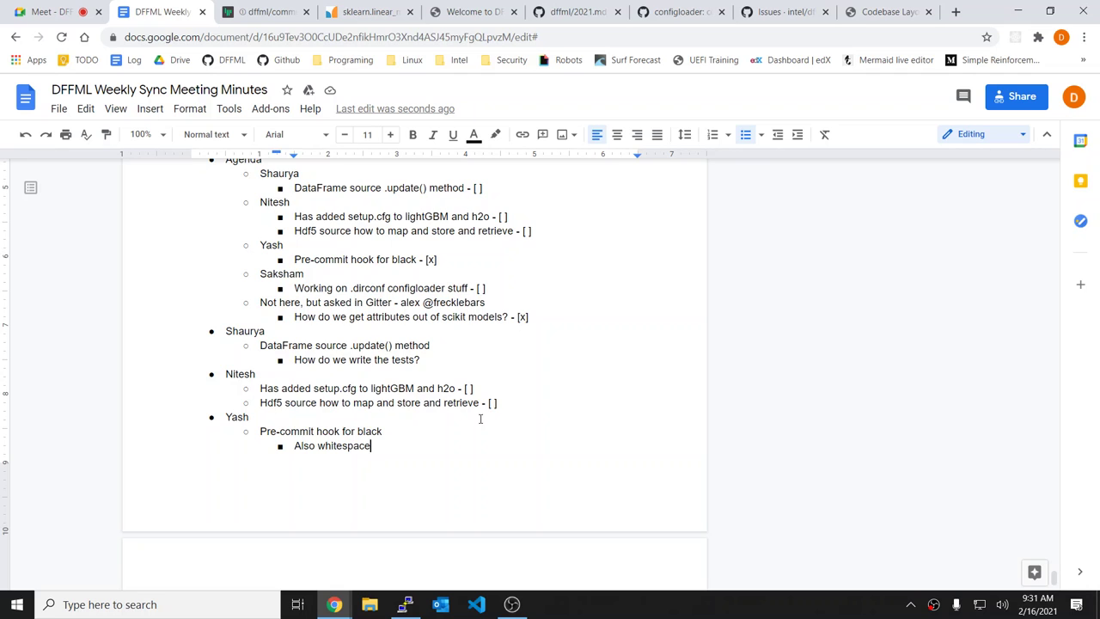
Step: Move down to Alex's scikit attributes notes and the commented one-two-punch paragraph
key(Down)
key(Down)
key(Down)
key(Down)
key(Down)
key(Down)
key(Down)
key(Down)
key(Down)
key(Down)
key(Down)
key(Down)
key(Down)
key(Down)
key(Down)
key(Down)
key(Down)
key(Down)
key(Down)
key(Down)
key(Down)
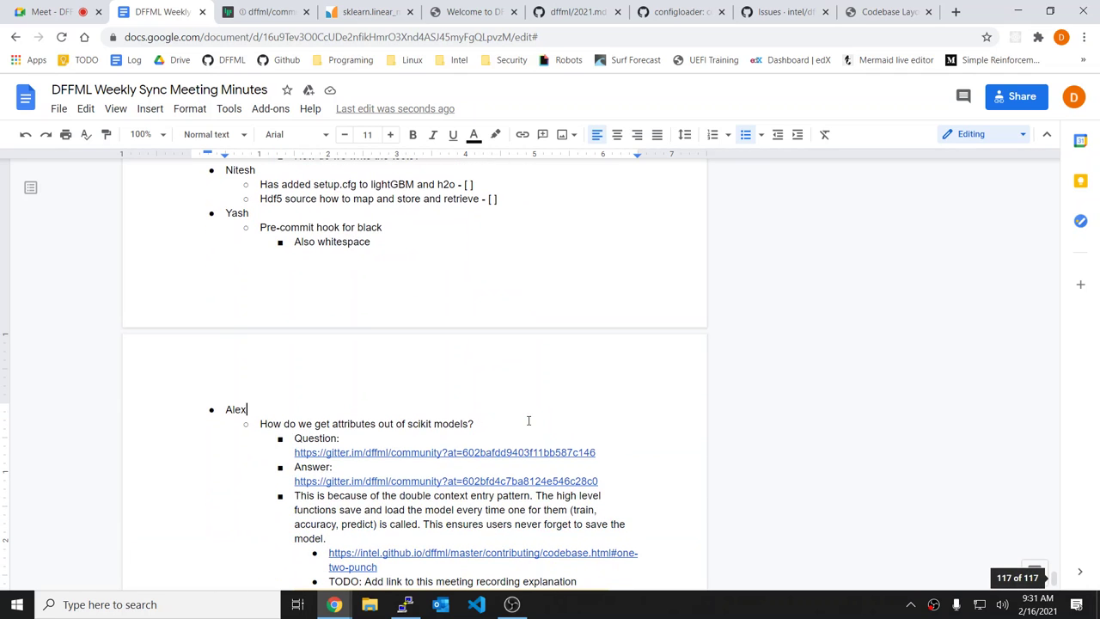
key(Down)
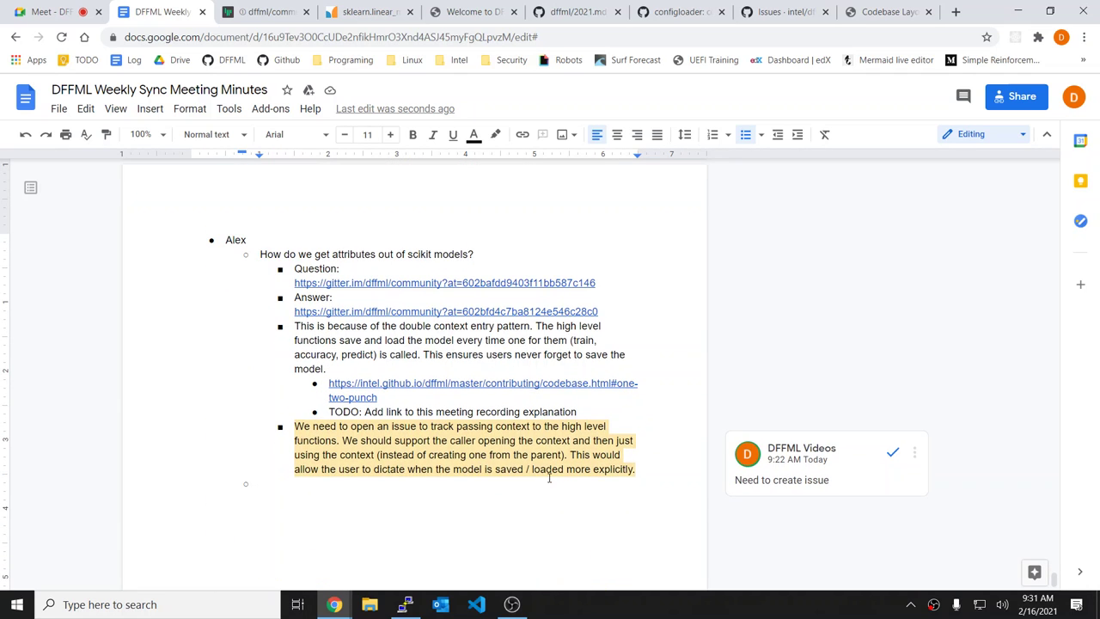
Step: Put an x in the setup.cfg for lightGBM and h2o agenda checkbox, then scroll to its notes
key(Up)
key(Up)
key(Up)
key(Up)
key(Up)
key(Up)
key(Up)
key(Up)
key(Up)
key(Up)
key(Up)
key(Up)
key(Up)
key(Up)
key(Up)
key(Up)
key(Up)
key(Up)
key(Up)
key(Up)
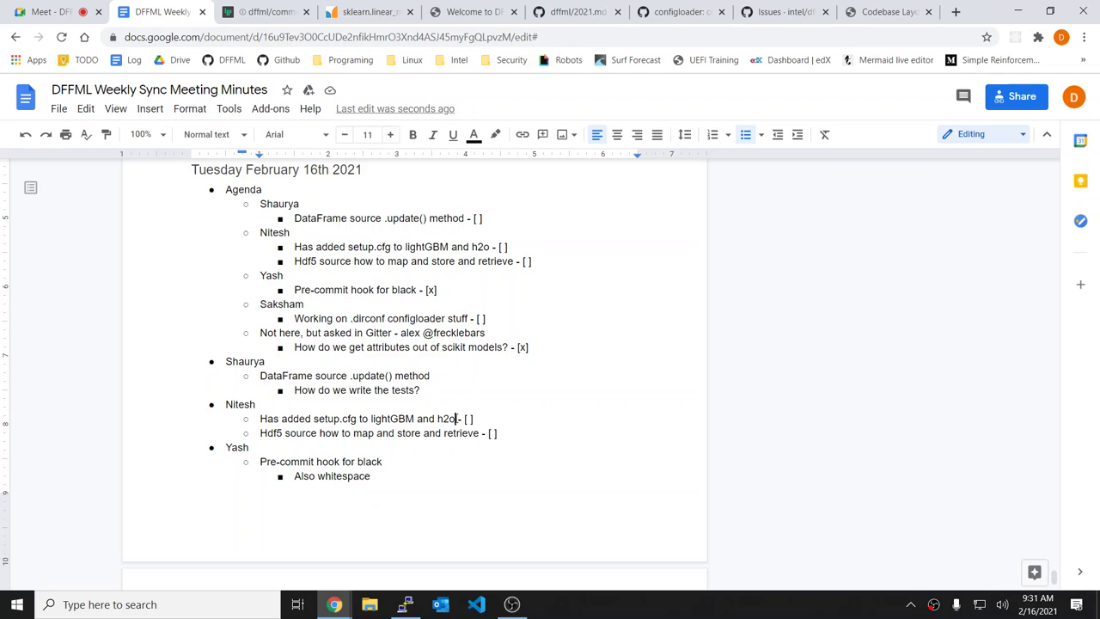
click(532, 428)
scroll(532, 428, down, 1)
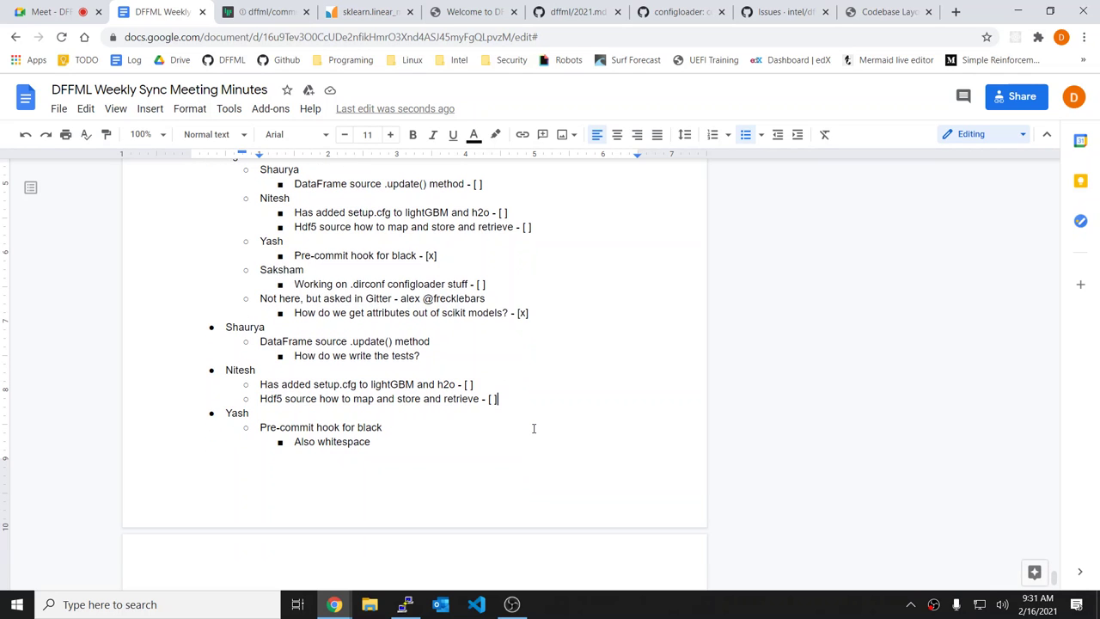
scroll(533, 428, up, 2)
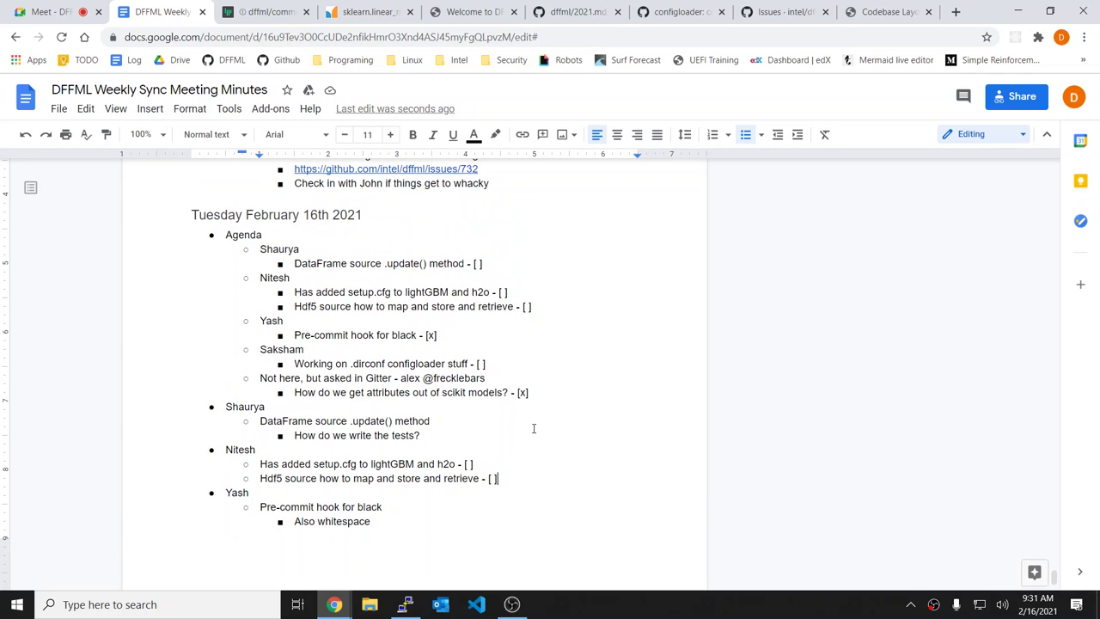
click(573, 380)
click(525, 293)
click(534, 271)
scroll(534, 271, down, 1)
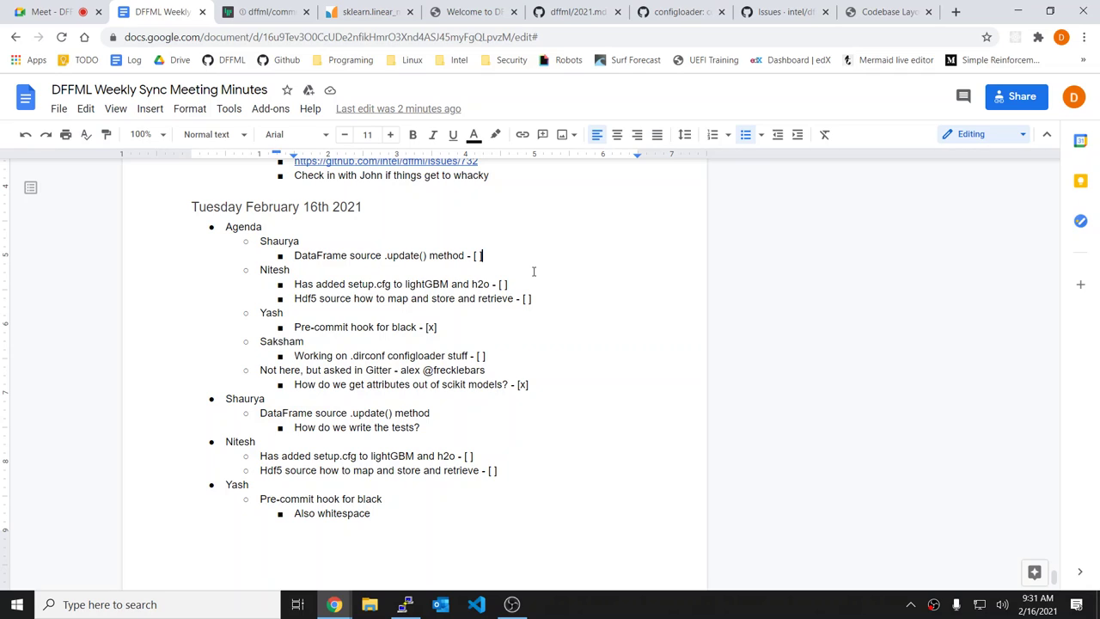
text(x)
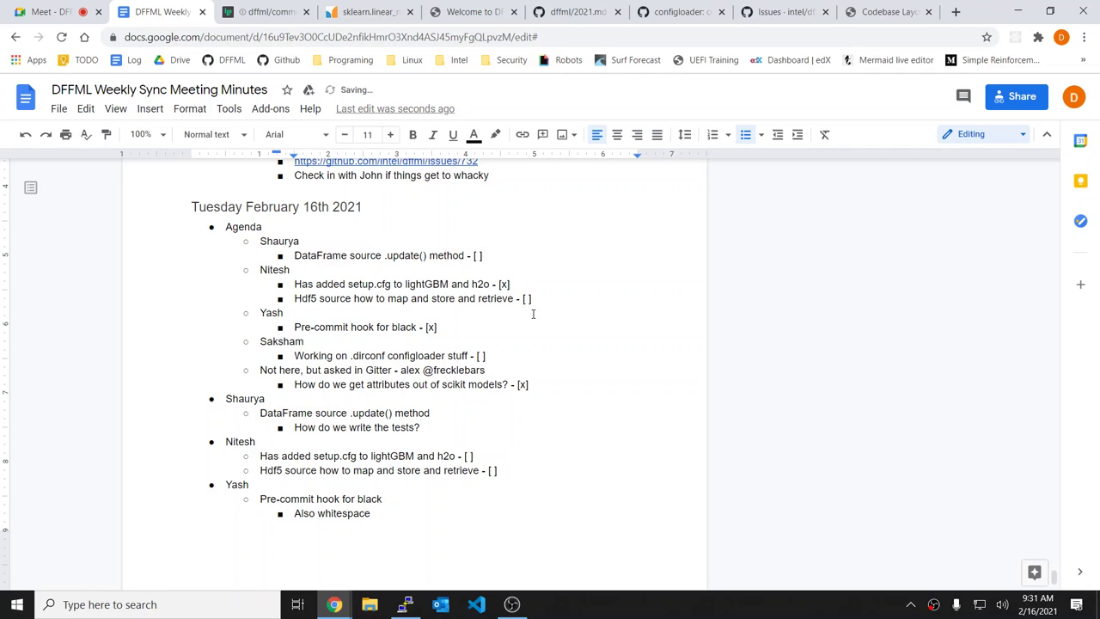
key(Down)
key(Down)
click(579, 263)
scroll(579, 264, down, 3)
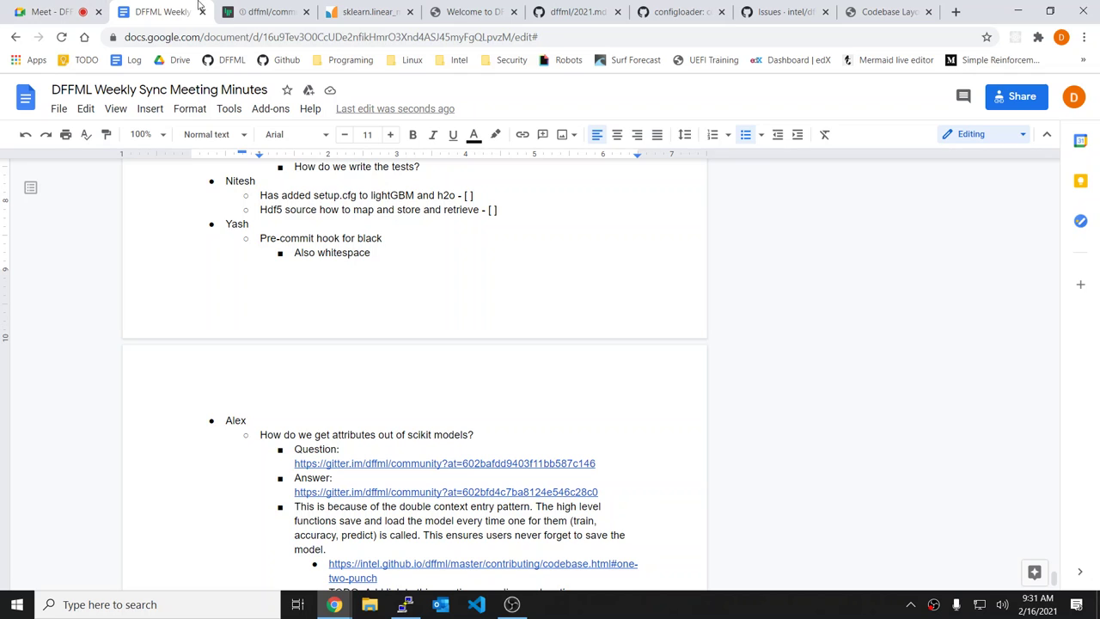
Step: Return to the Google Meet call, dismiss the presentation options, and view the shared screen full screen
key(ctrl+shift+Tab)
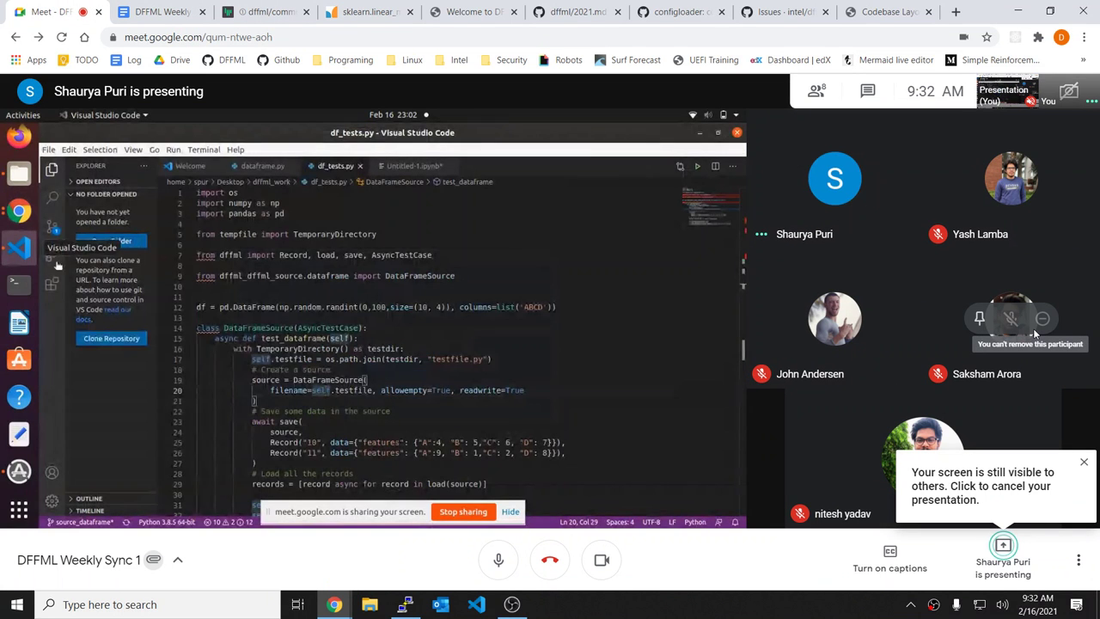
click(1005, 567)
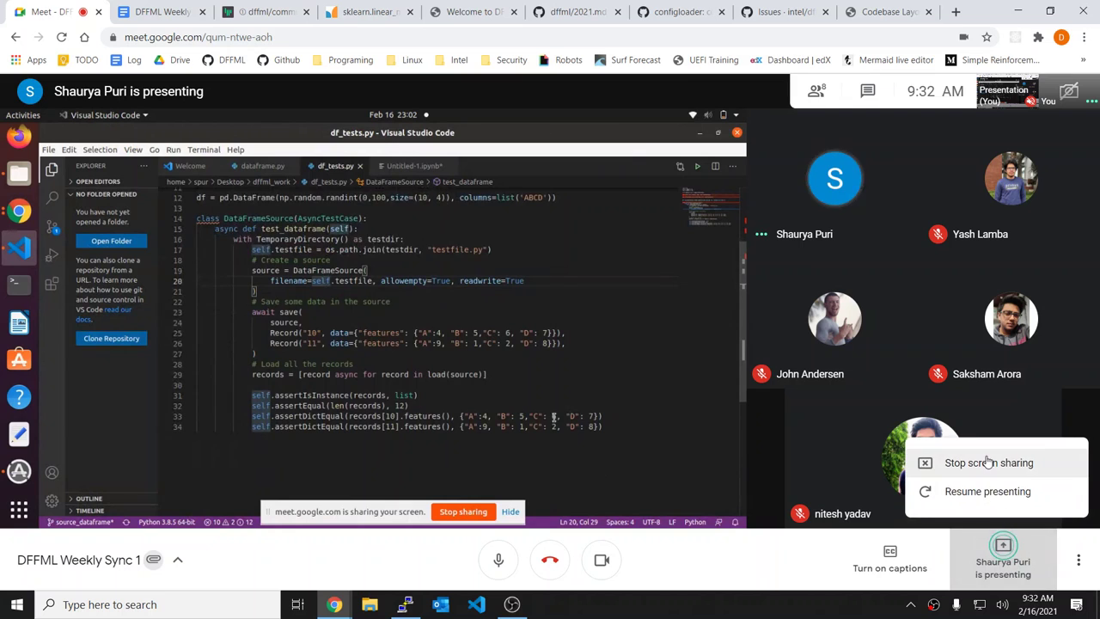
click(685, 353)
key(F11)
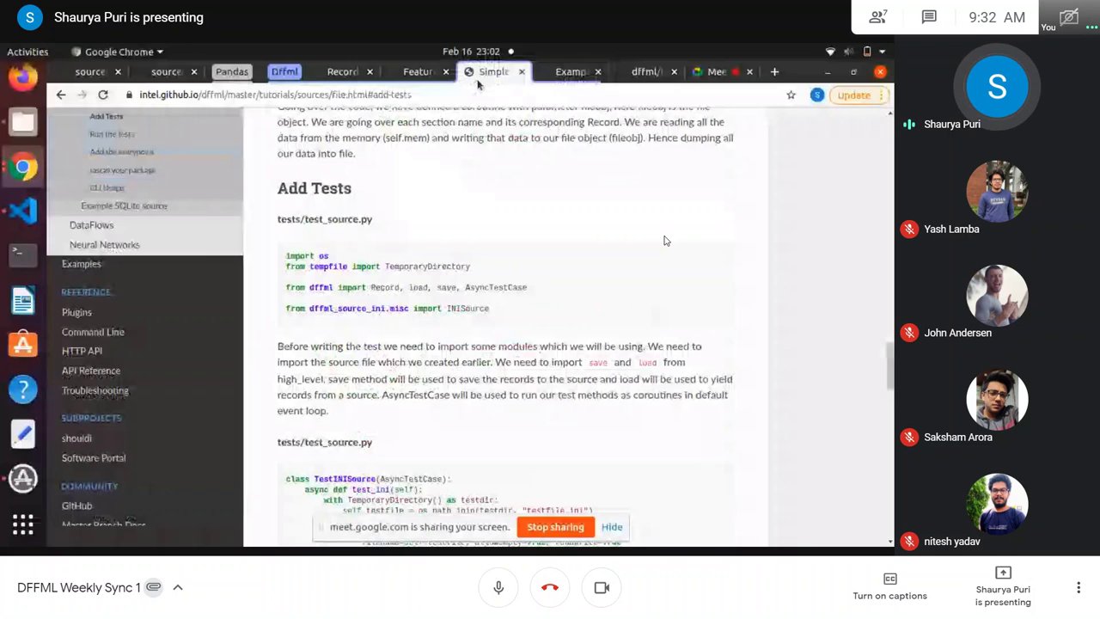
scroll(427, 198, down, 5)
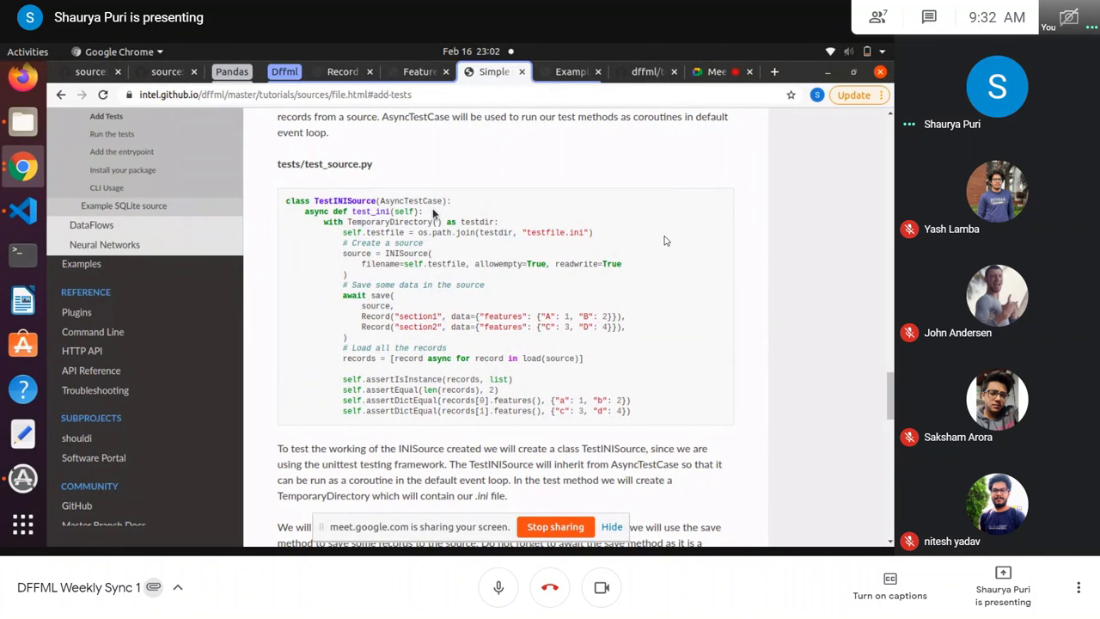
click(23, 210)
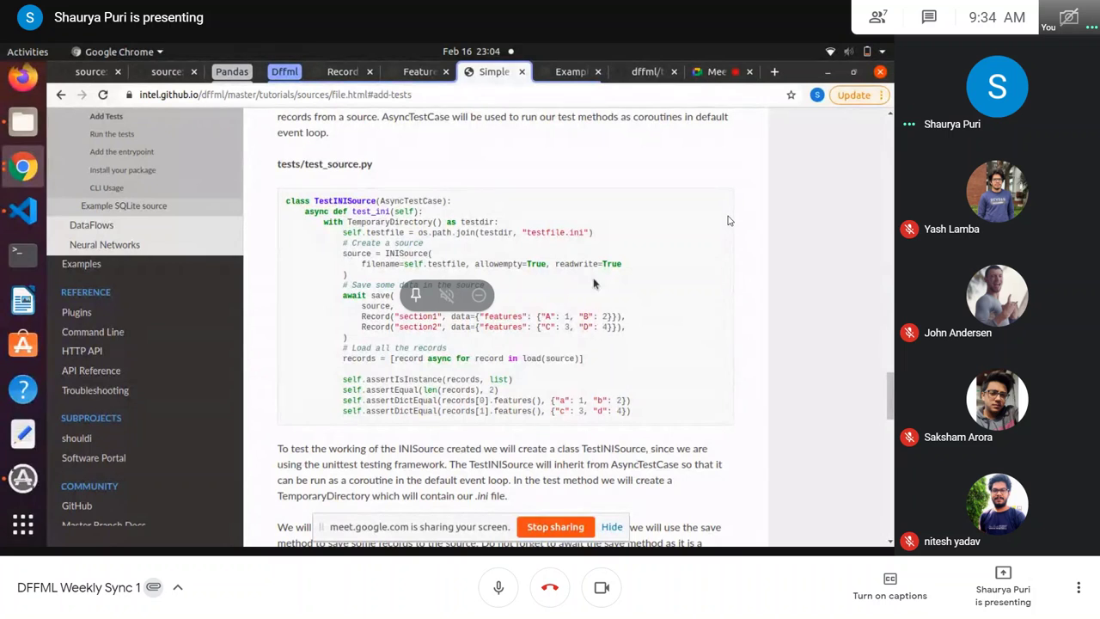
click(7, 212)
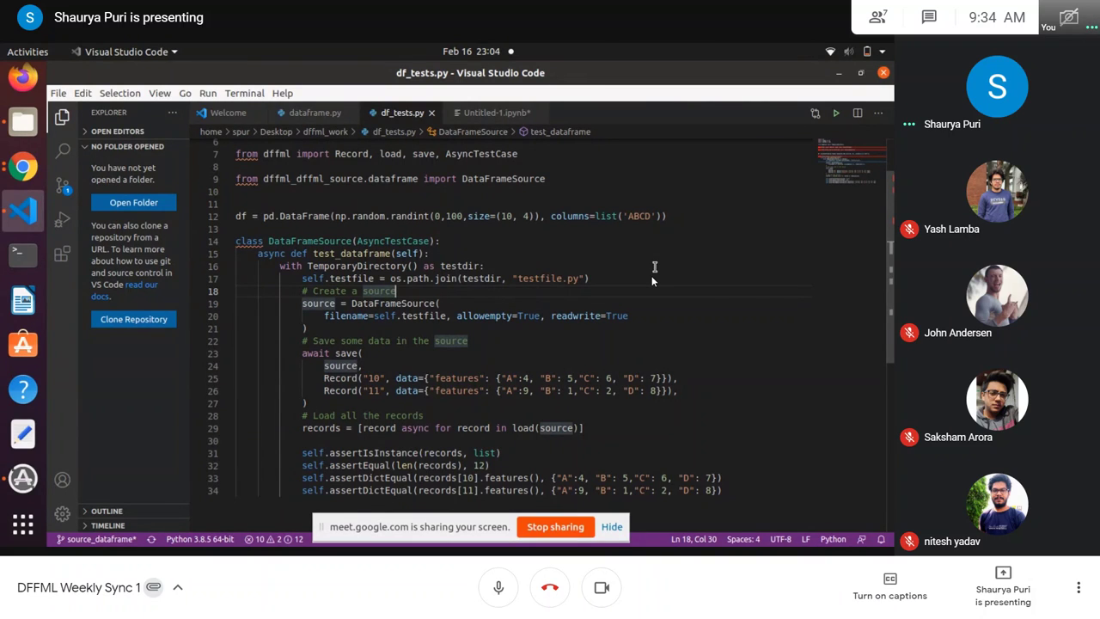
Step: Make a few text deletions, then exit full screen to show every participant's tile
drag(591, 278, 285, 266)
key(BackSpace)
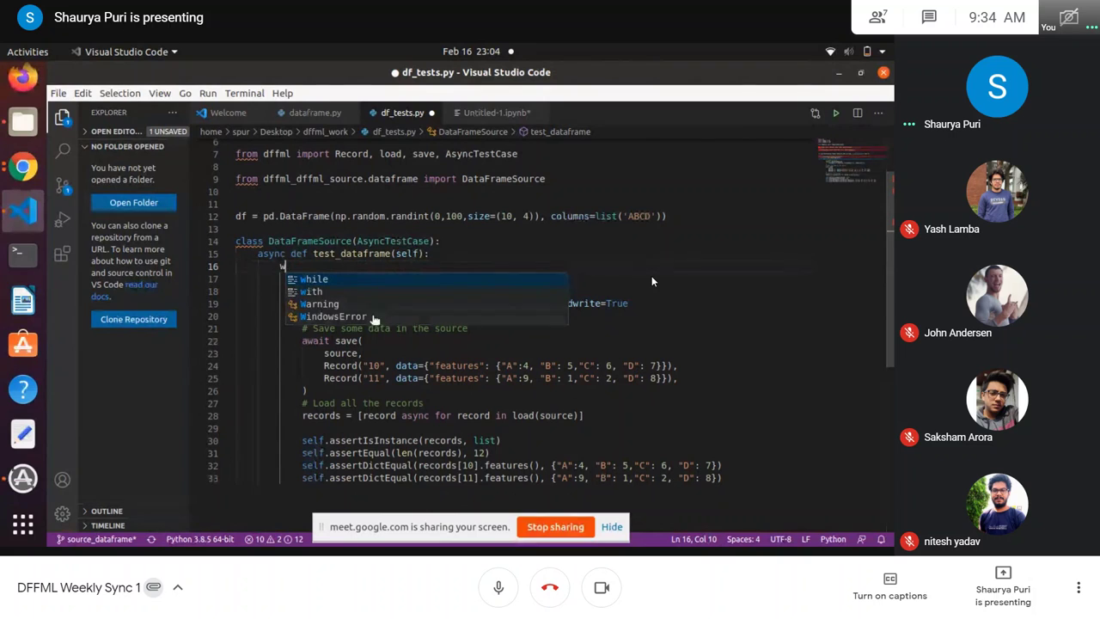
click(303, 366)
click(302, 266)
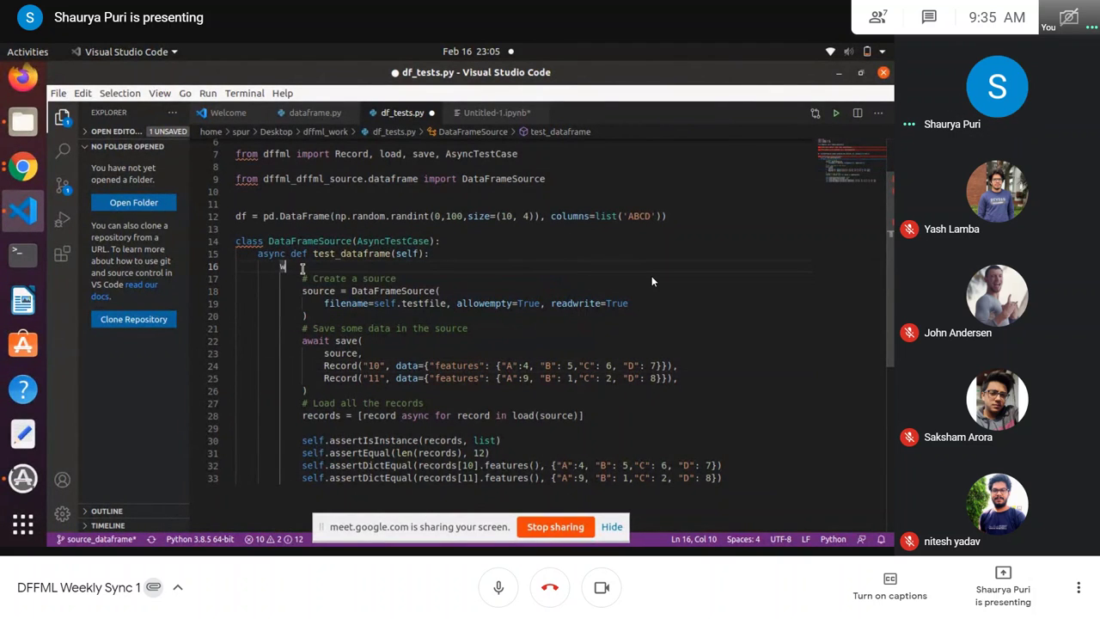
key(BackSpace)
key(BackSpace)
key(BackSpace)
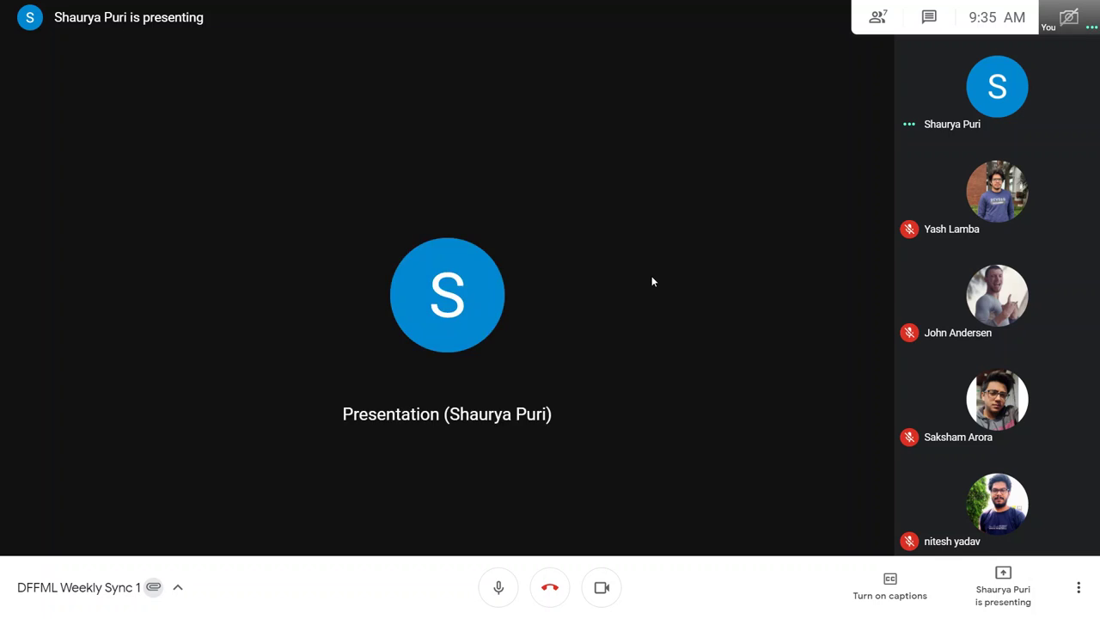
key(F11)
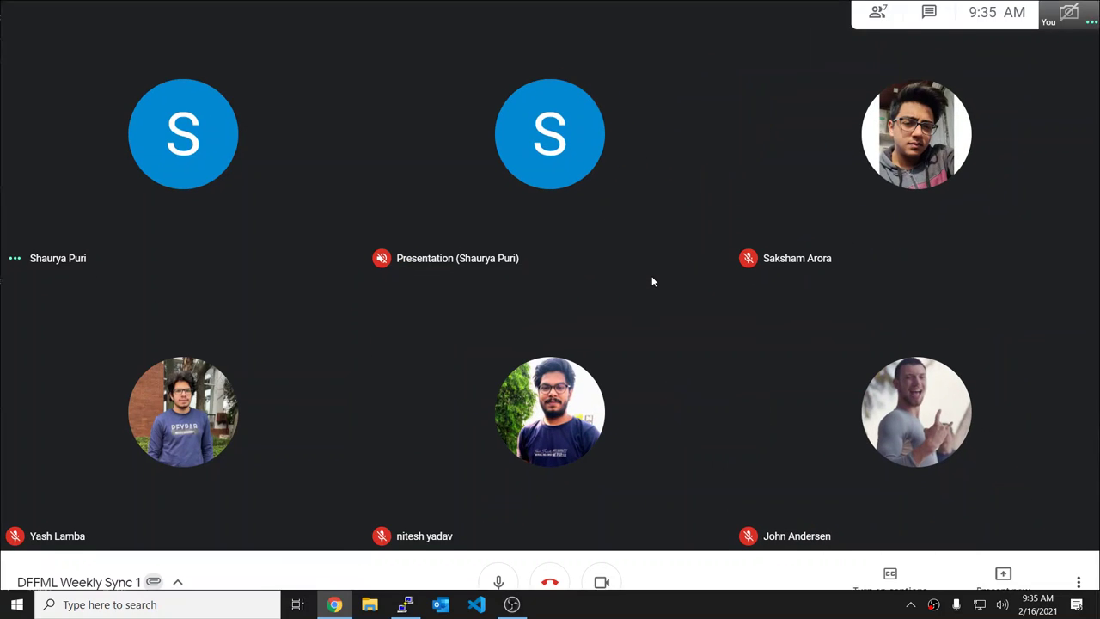
Step: Under 'How do we write the tests?', note copying the test_ini approach to instantiate an empty dataframe
click(162, 11)
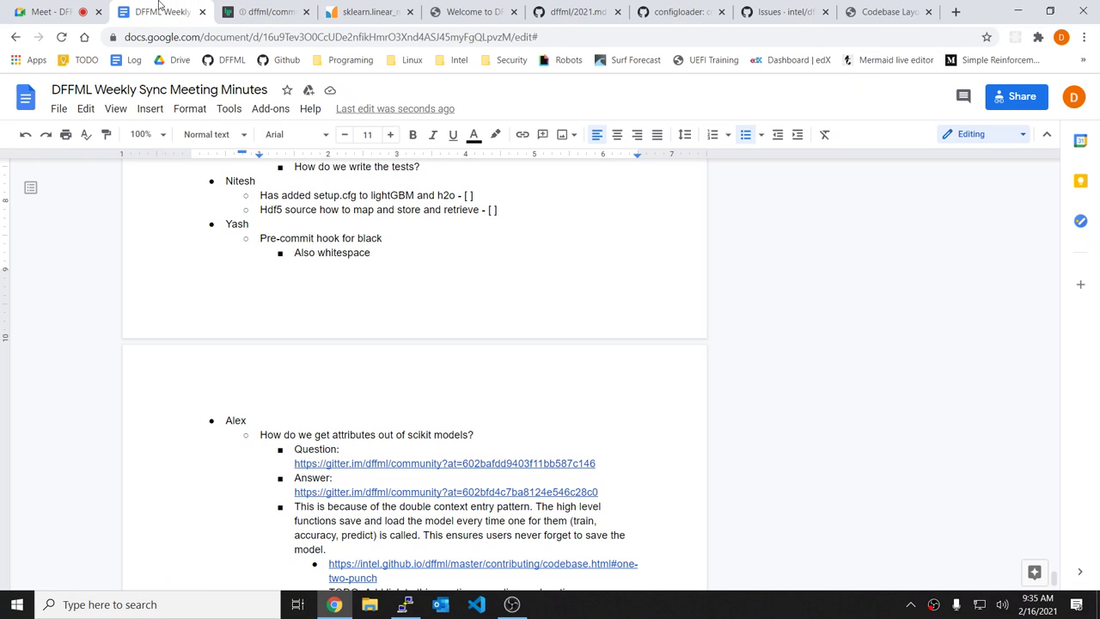
scroll(496, 351, up, 2)
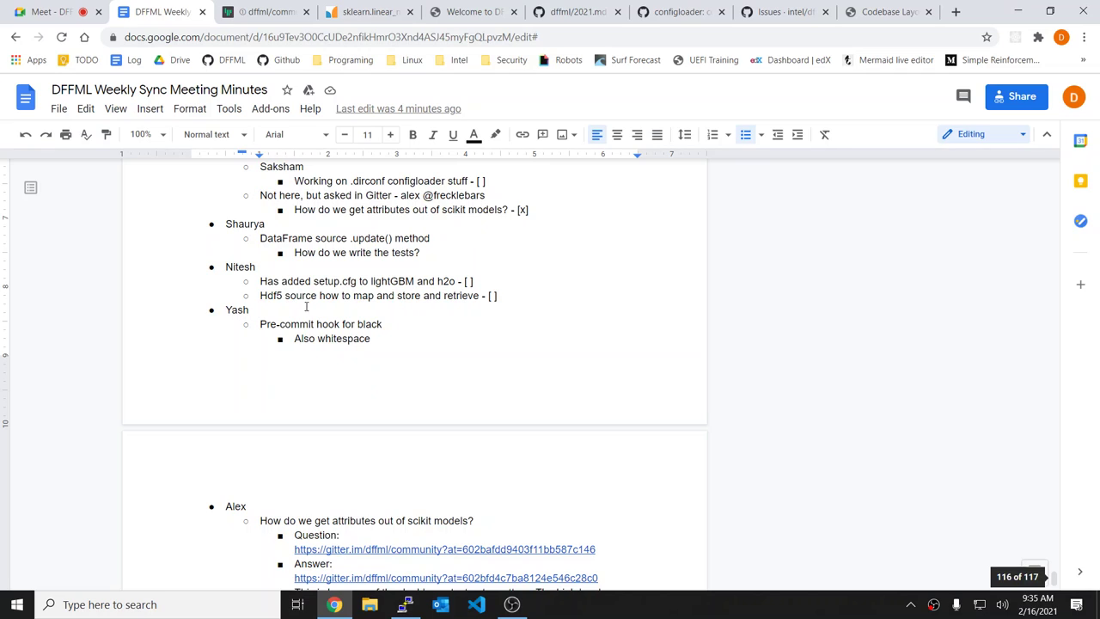
click(480, 256)
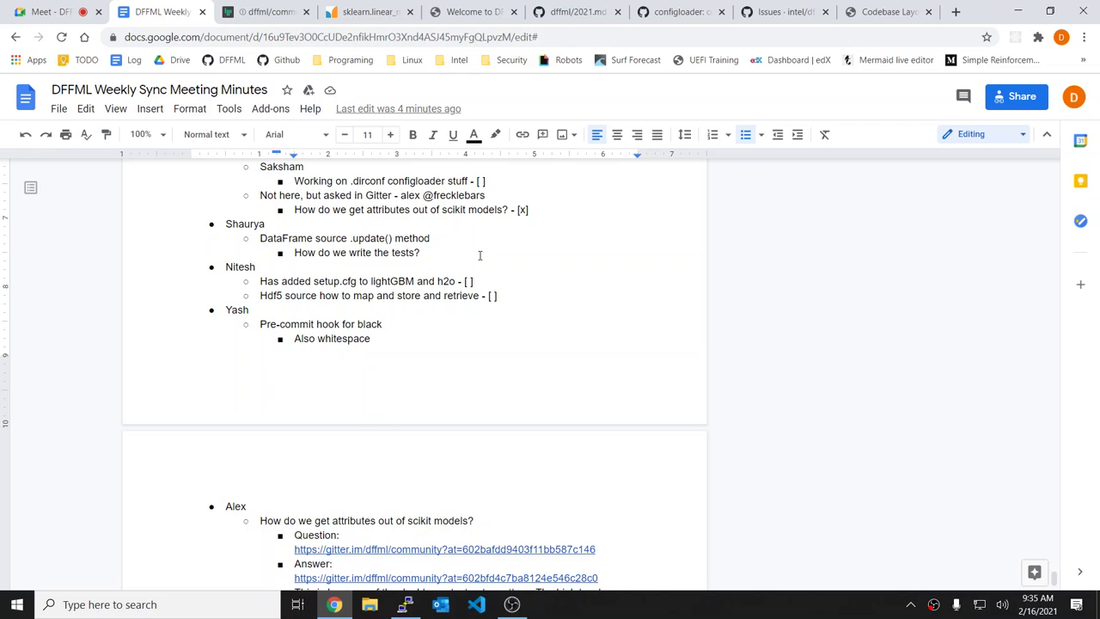
key(Return)
key(Tab)
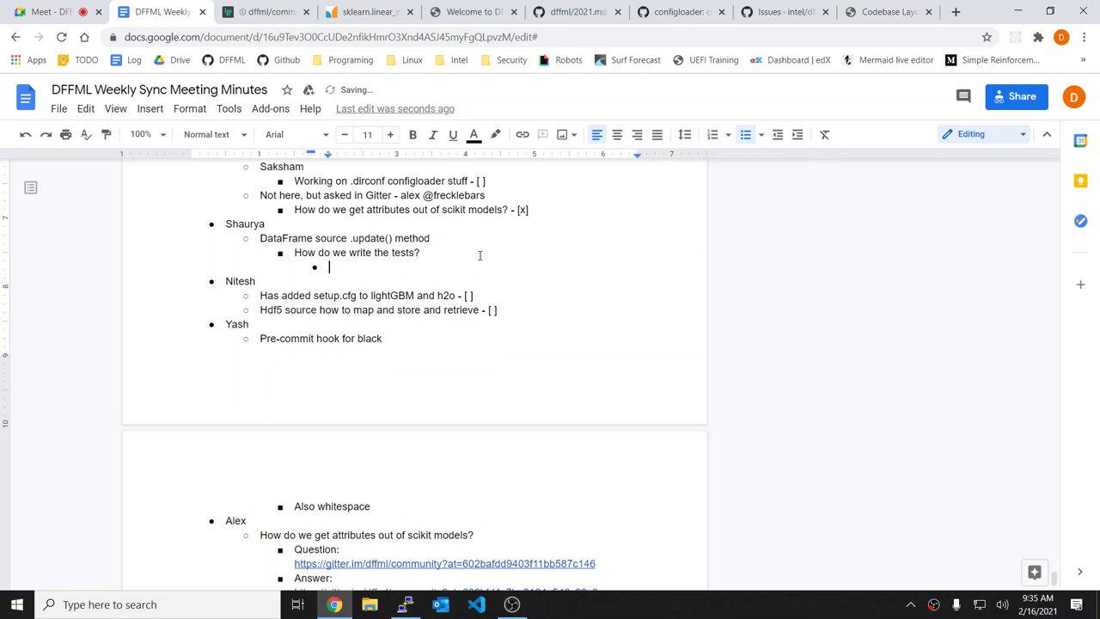
text(We can copy the wat)
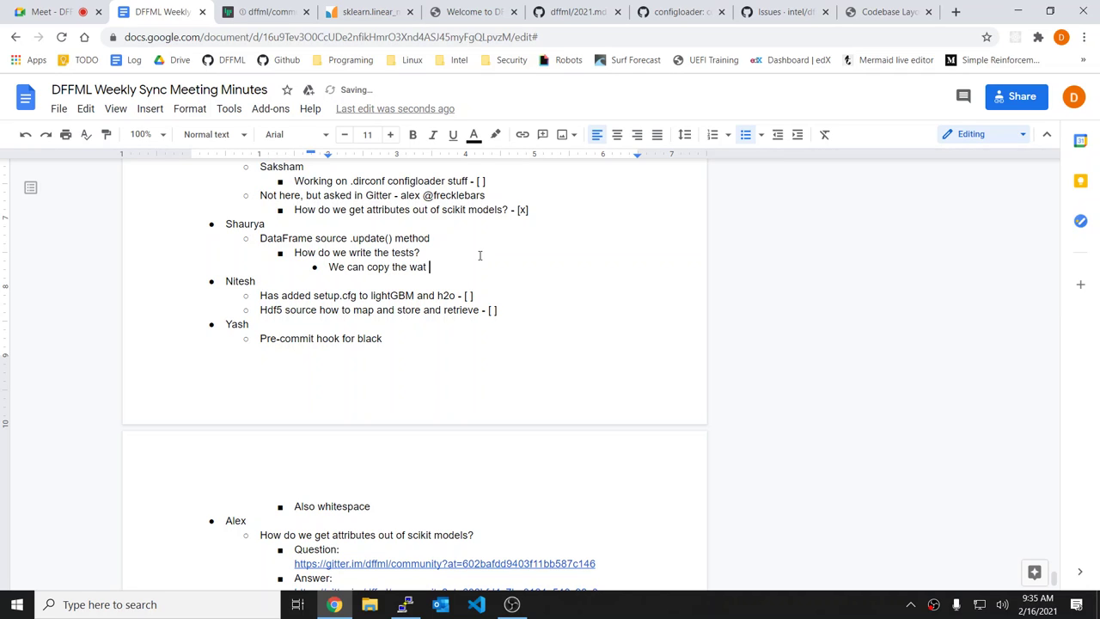
key(BackSpace)
key(BackSpace)
text(y test_ini is written , only )
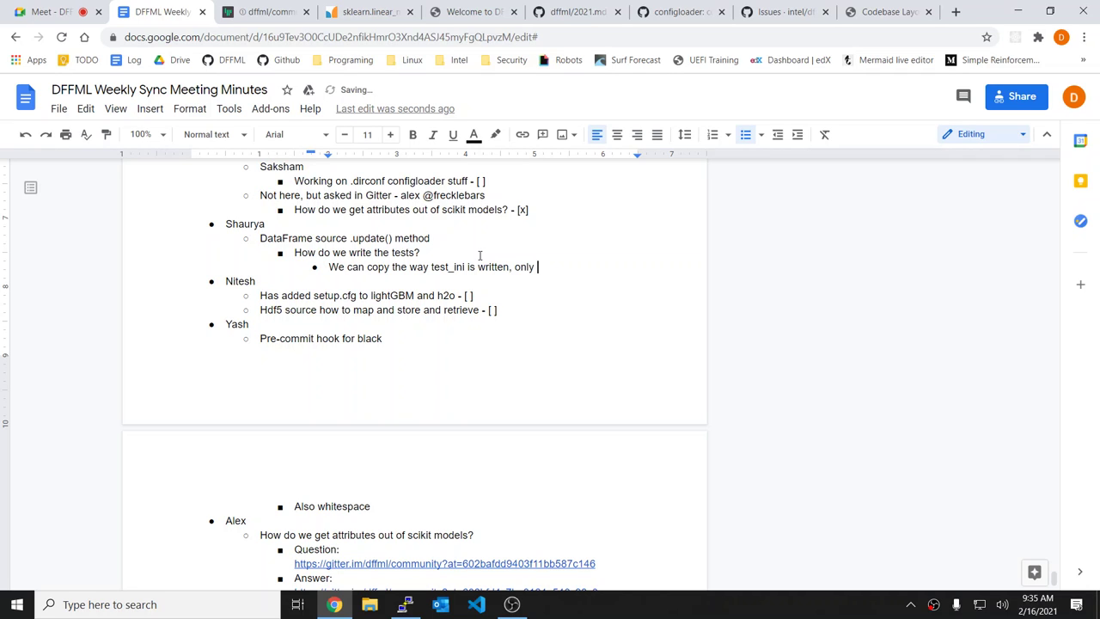
text(just don't use a file.)
text(, instantiate )
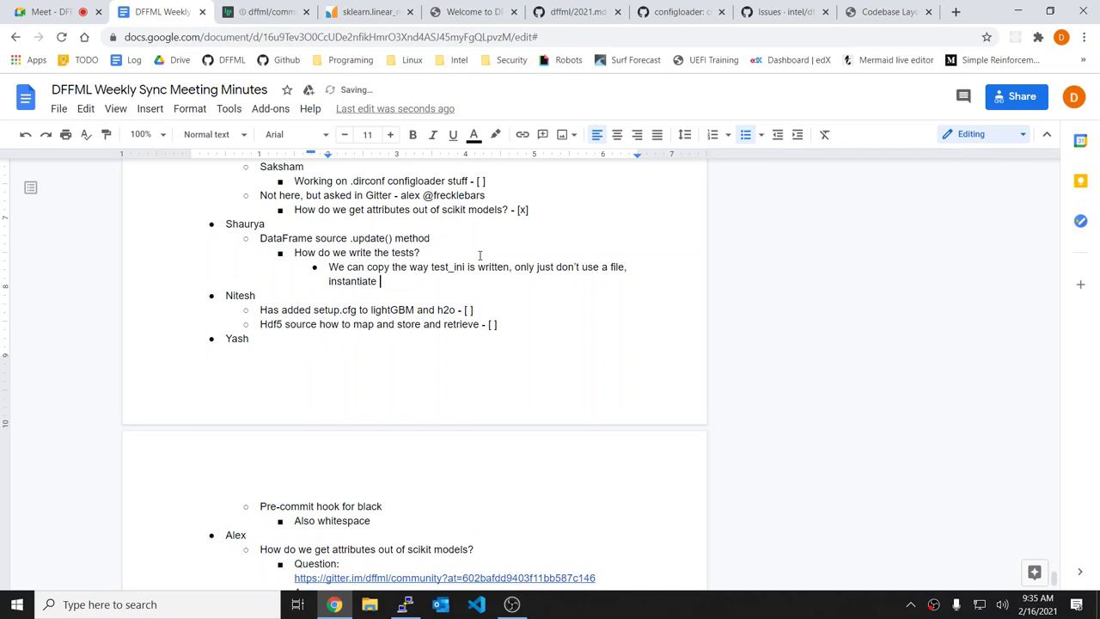
text(an empy)
key(BackSpace)
text(ty dataframe)
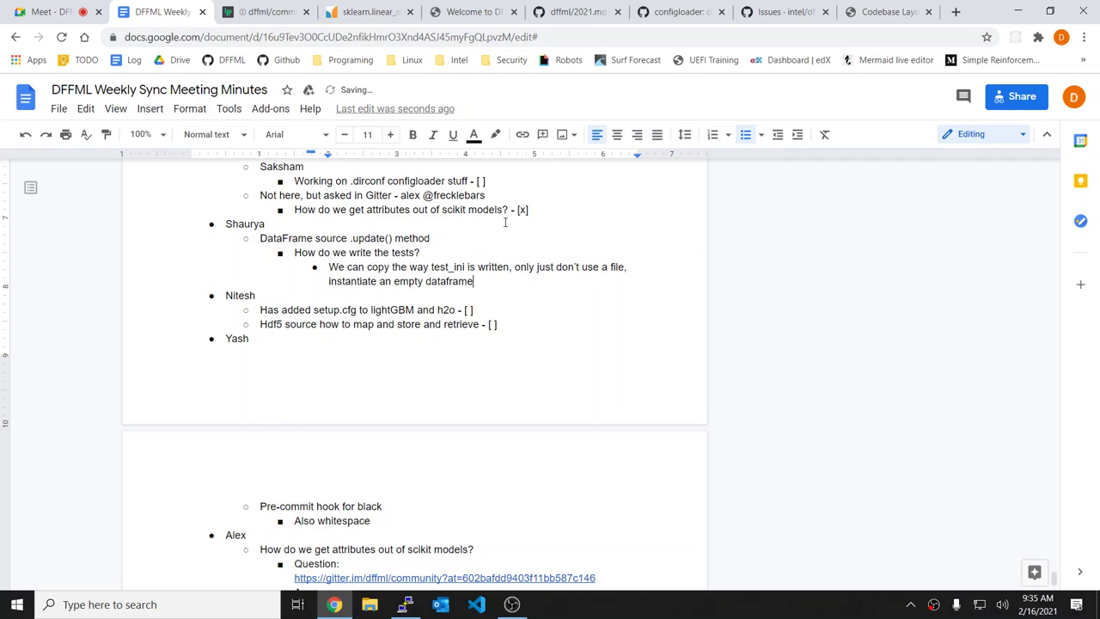
Step: Check off the DataFrame source agenda item by changing '[ ]' to '[x]'
scroll(497, 183, up, 2)
click(505, 236)
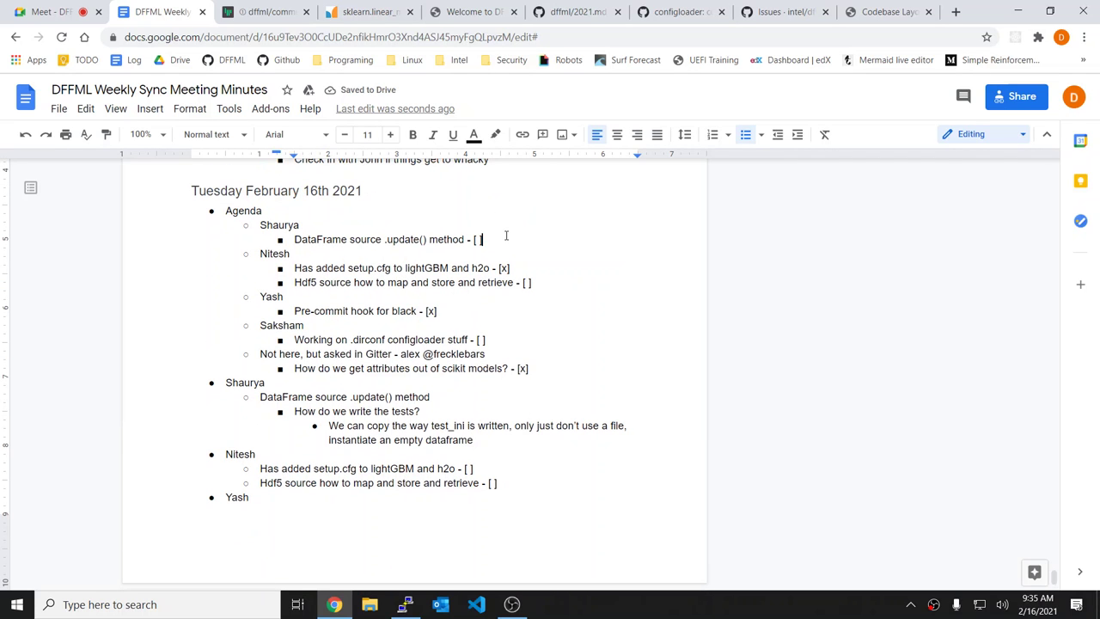
key(BackSpace)
key(BackSpace)
text(x)
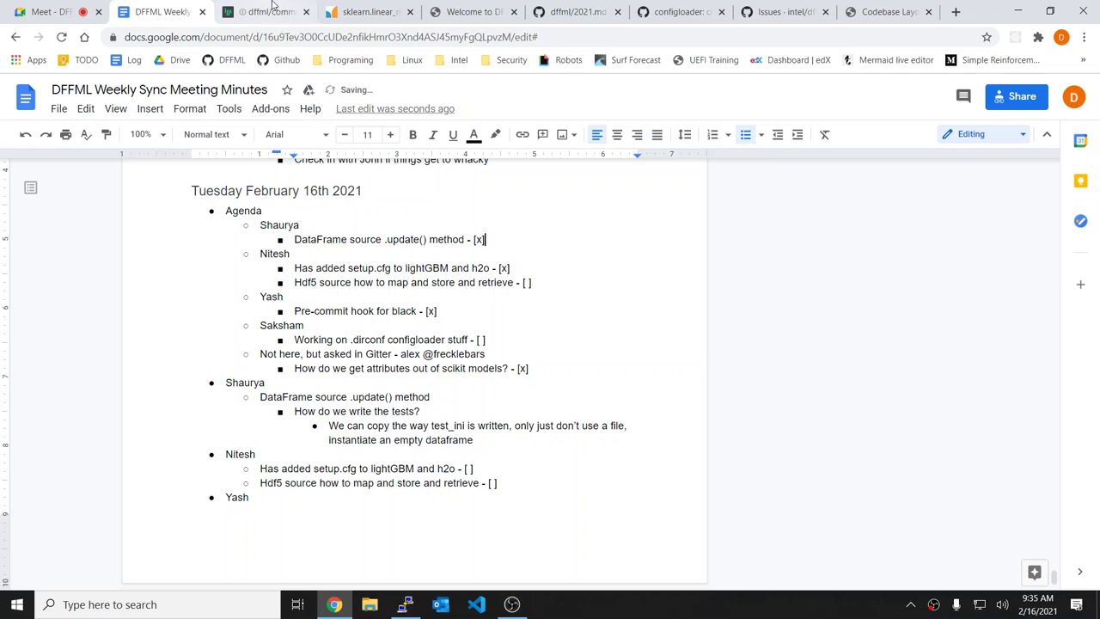
click(47, 11)
Step: Watch the shared Lucidchart diagram of f1/f2 table and img1/img2 image grids full screen
double_click(675, 327)
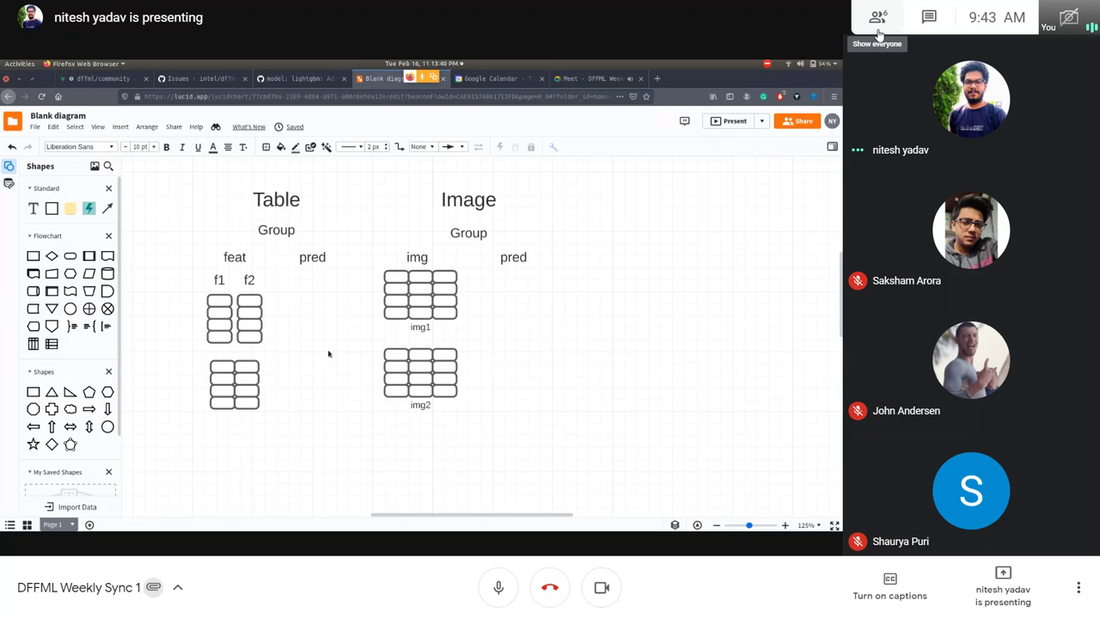
Step: Exit the full-screen Meet view and switch to the DFFML Weekly Sync Meeting Minutes tab
key(F11)
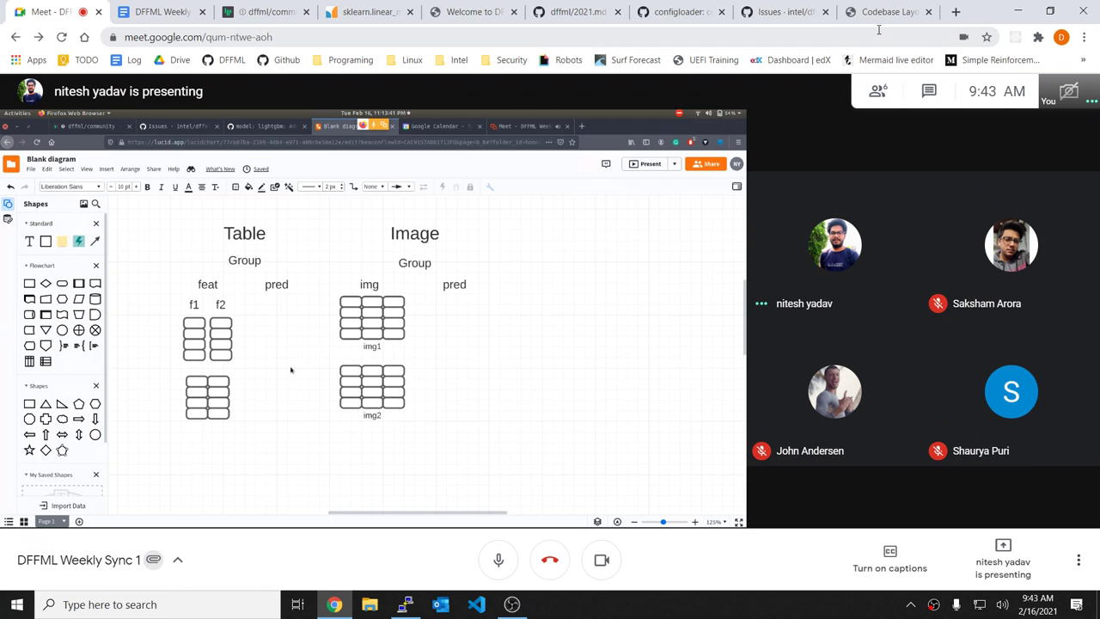
click(163, 12)
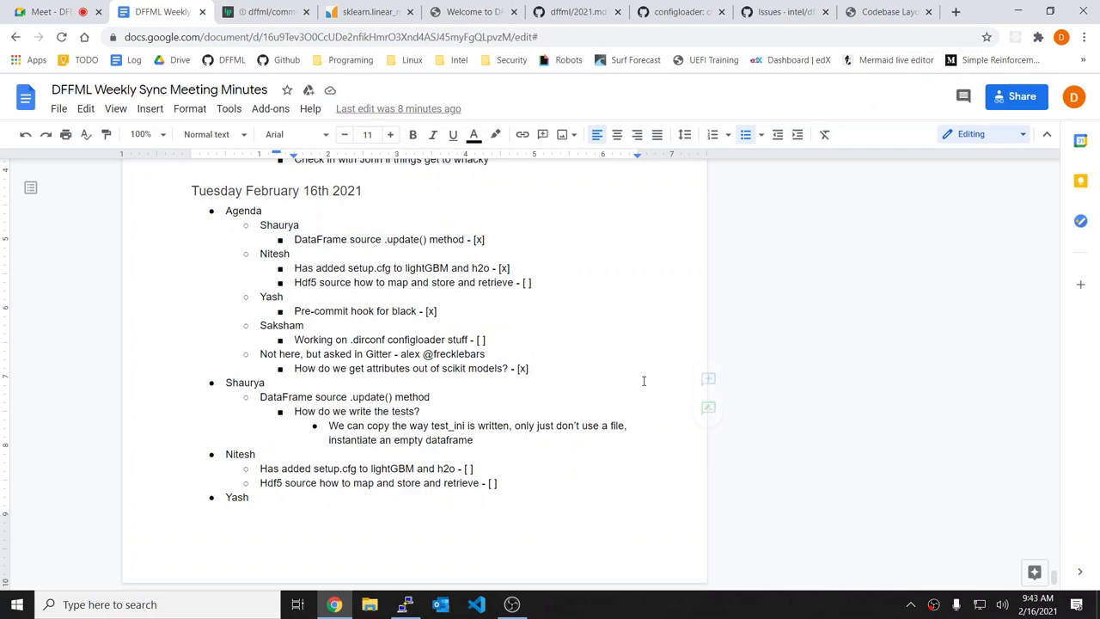
Step: Mark the Hdf5 agenda item done by replacing its empty checkbox with x
click(560, 283)
key(BackSpace)
text(x)
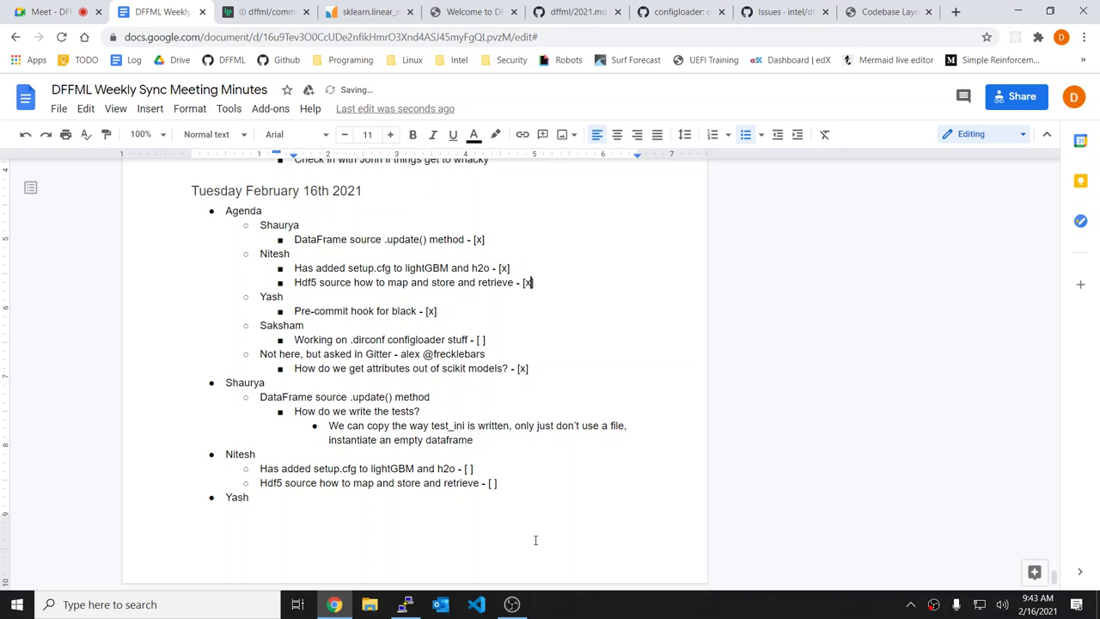
Step: Add the nested note 'Let's auto discover all groups/subgroups, wherever there might be data, and make each into a "feature"'
click(538, 490)
key(BackSpace)
key(BackSpace)
key(BackSpace)
key(Return)
key(Tab)
text(Let's auto discove)
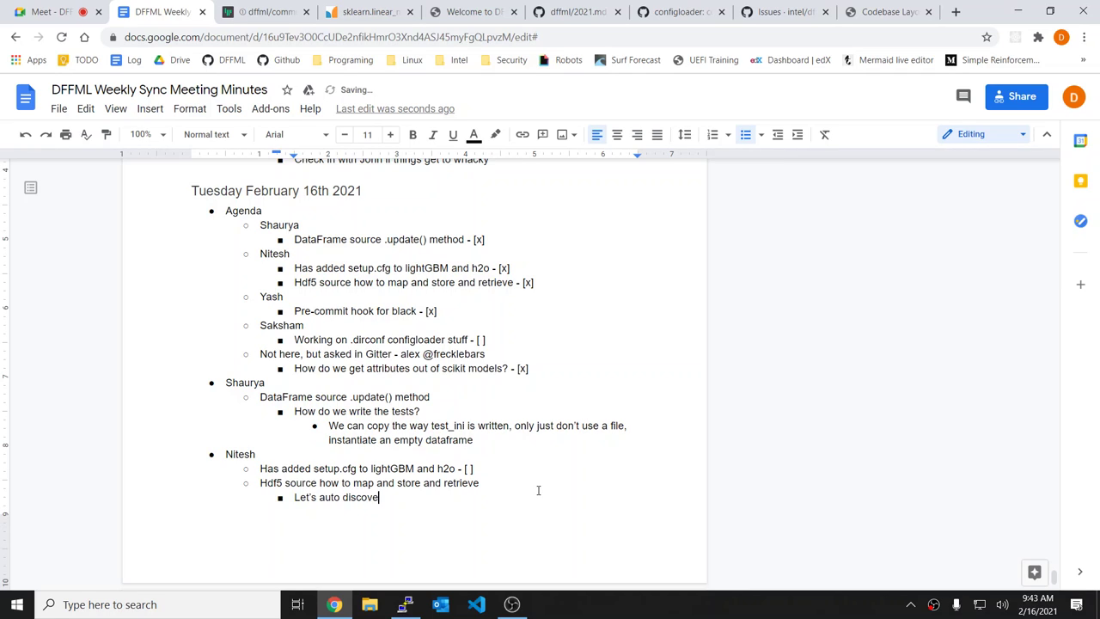
text(r all groups/subgroups)
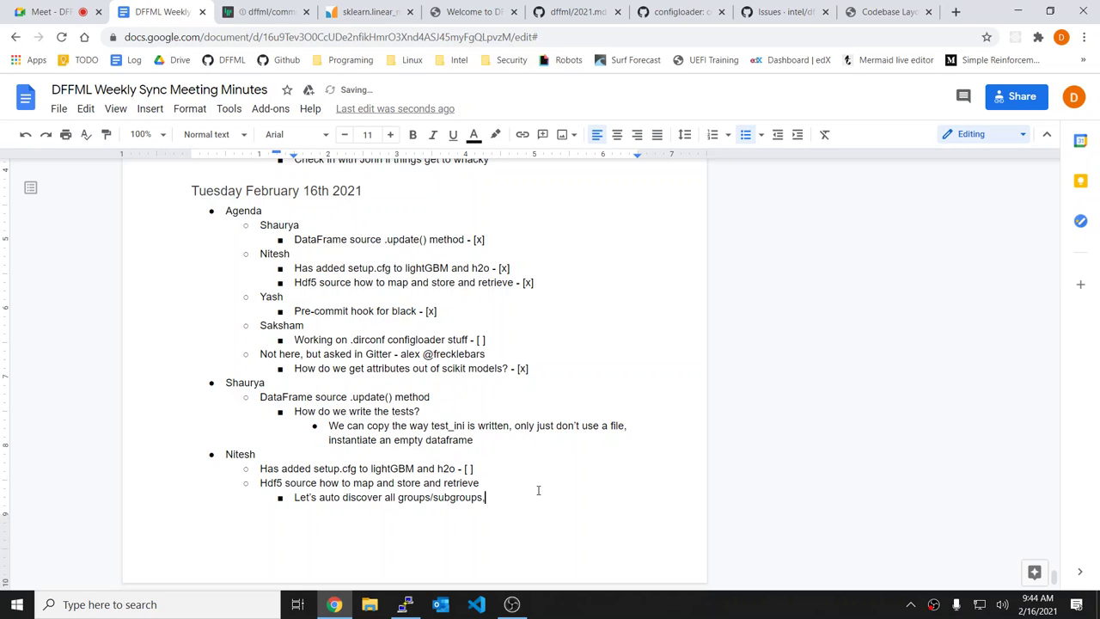
text(, whereever there might be )
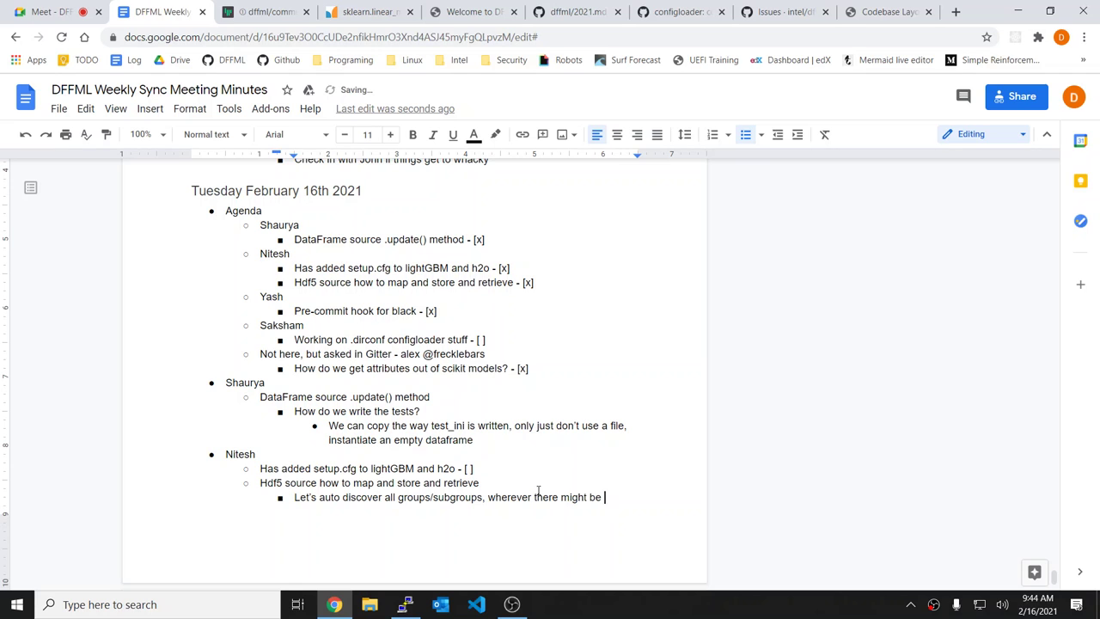
text(data.)
key(BackSpace)
text(, and make)
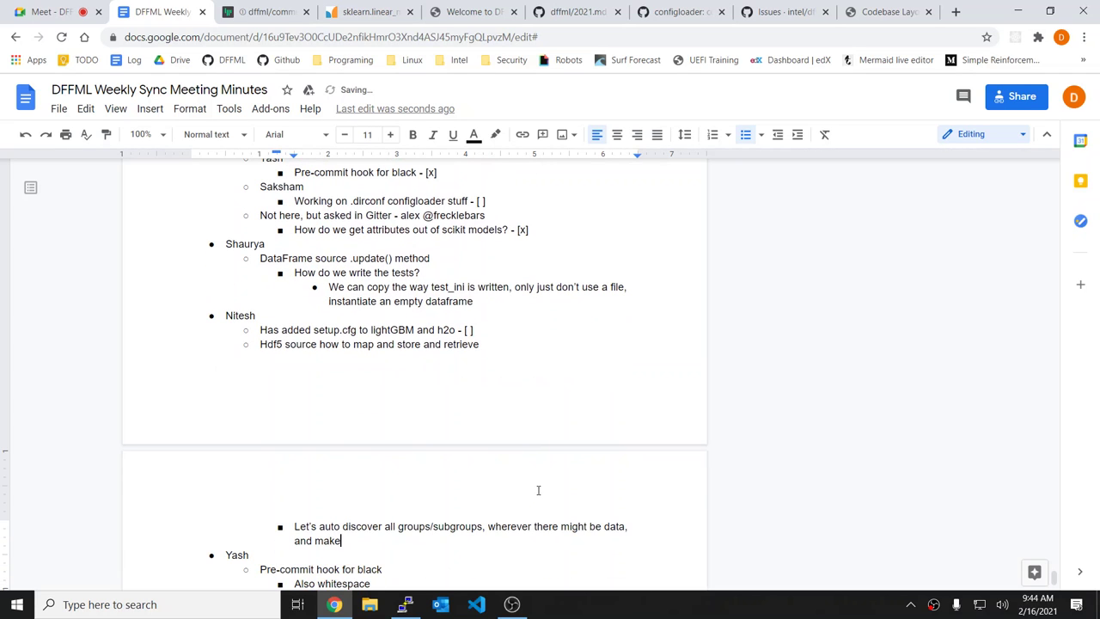
text( each into a "feature")
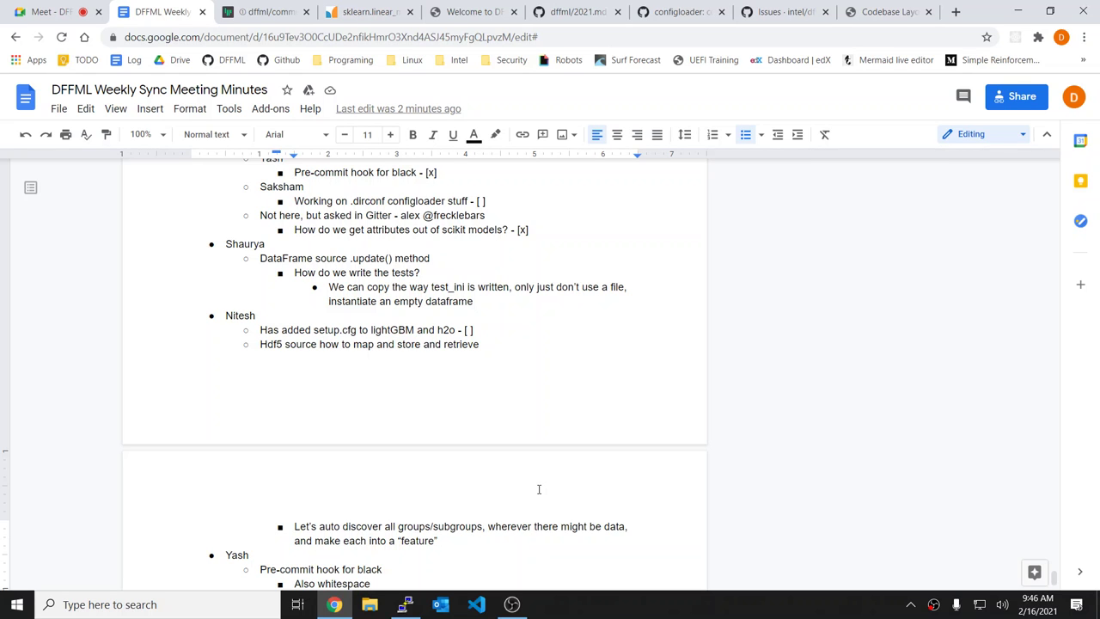
Step: Open the DFFML docs in a new tab and go to Examples > COVID Forecasting
key(ctrl+t)
text(int)
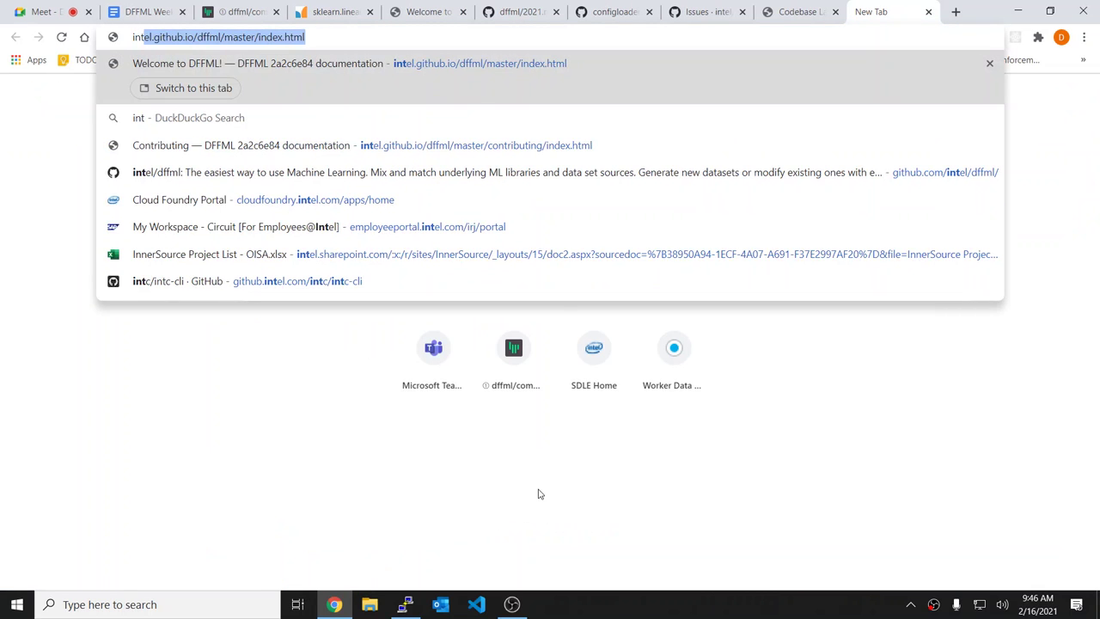
key(Return)
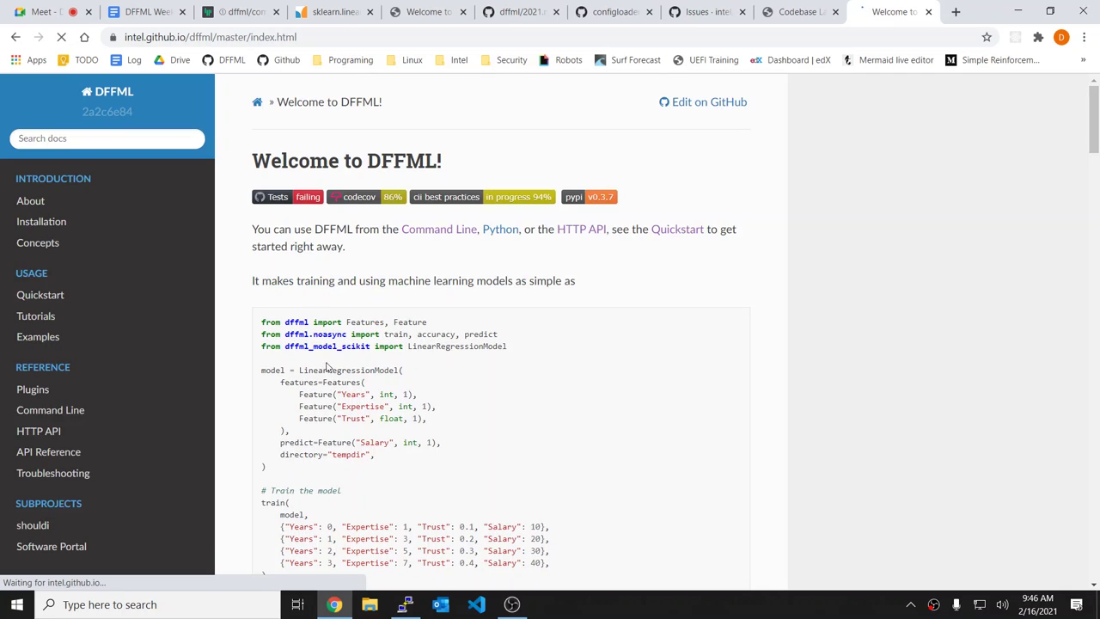
scroll(108, 351, down, 2)
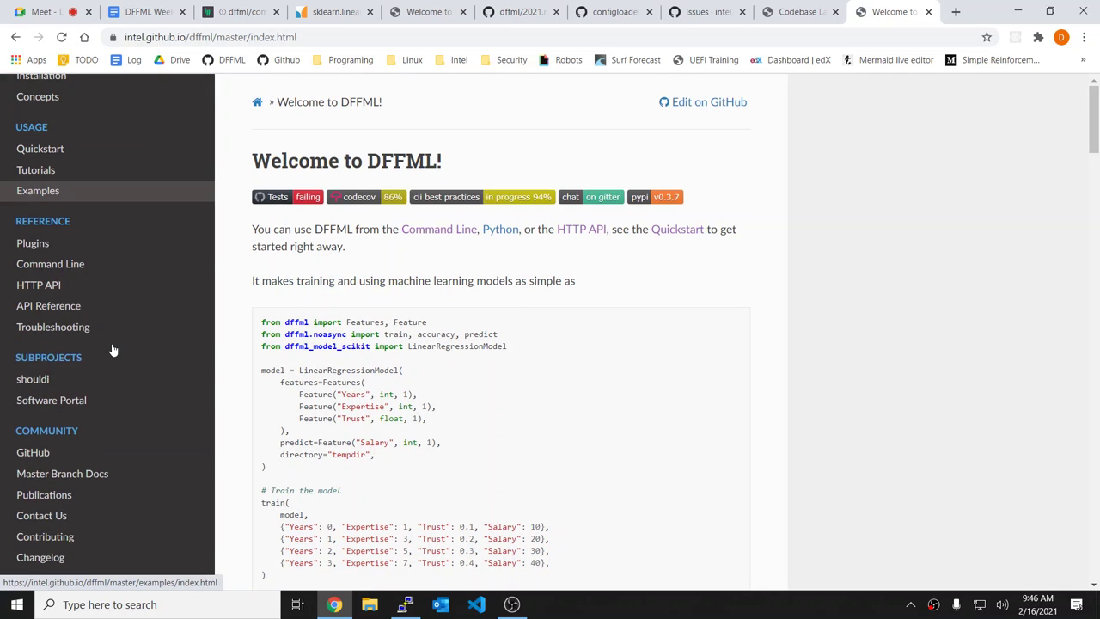
click(25, 190)
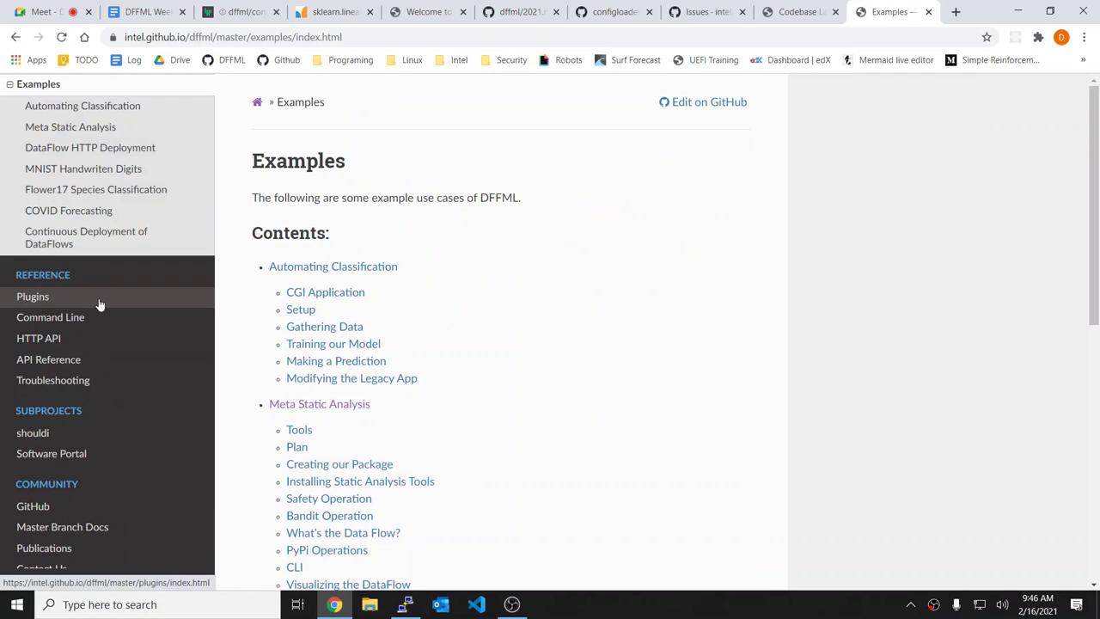
click(73, 211)
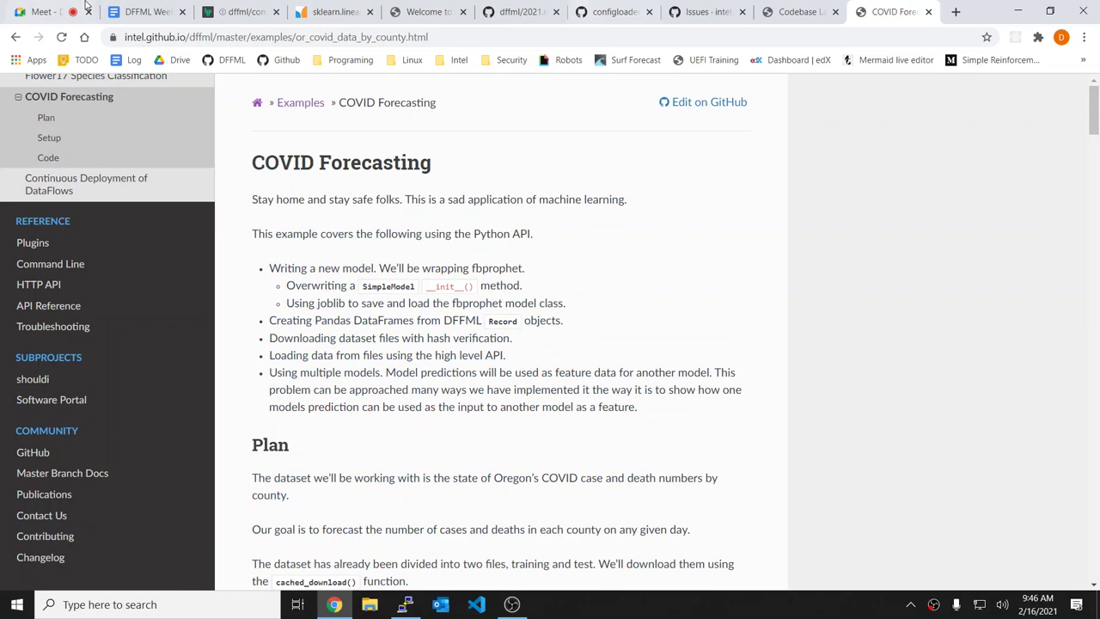
Step: Present your entire screen in Google Meet, then return to the COVID Forecasting page
click(82, 9)
click(986, 554)
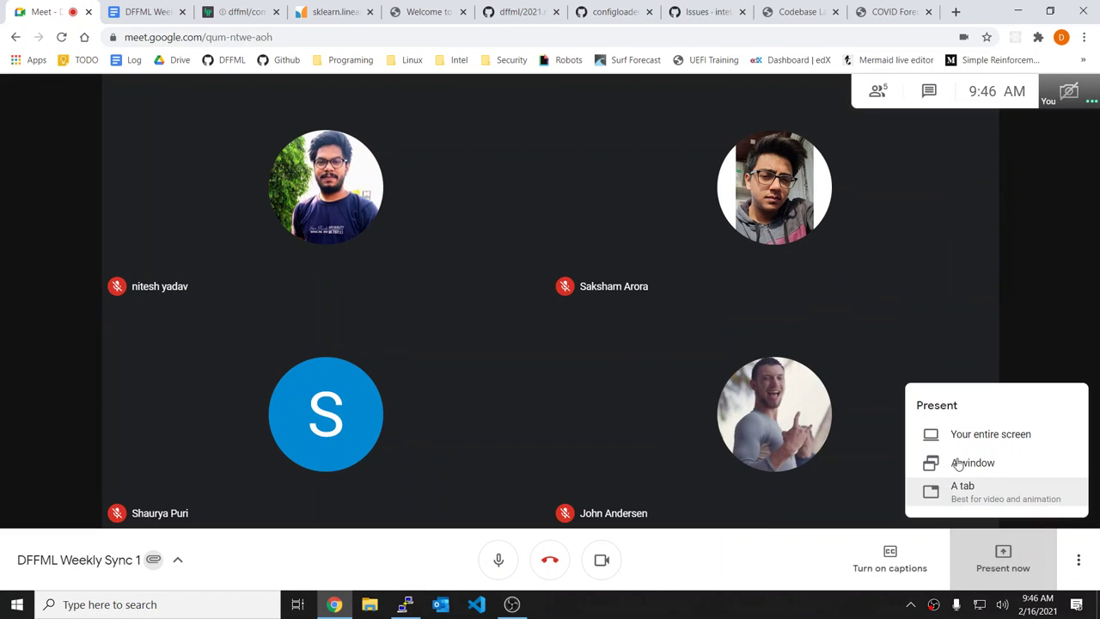
click(954, 437)
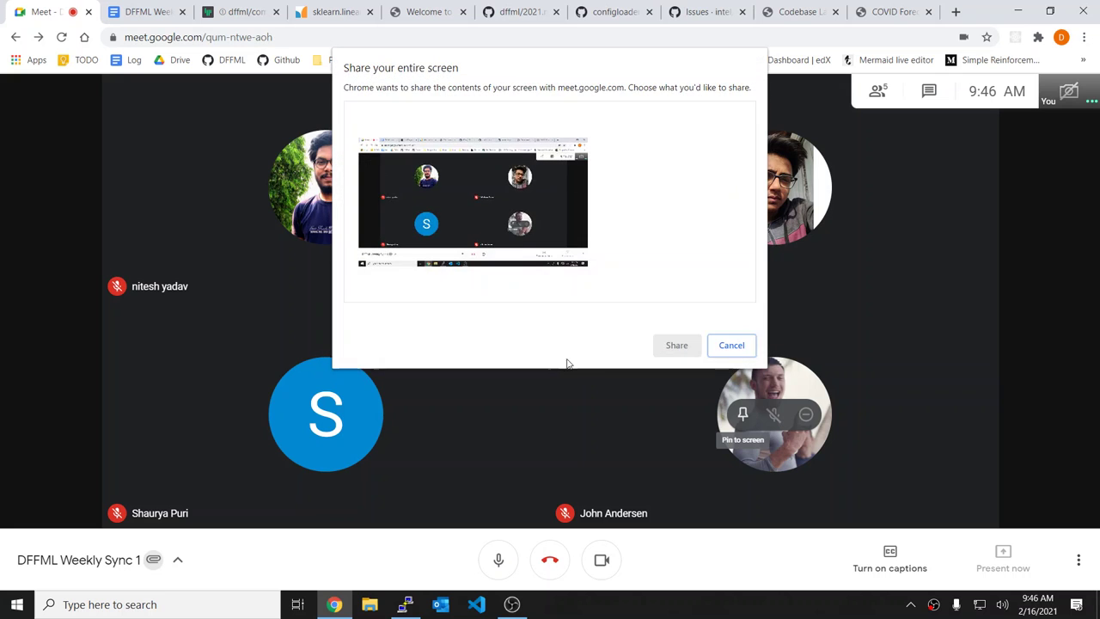
click(680, 345)
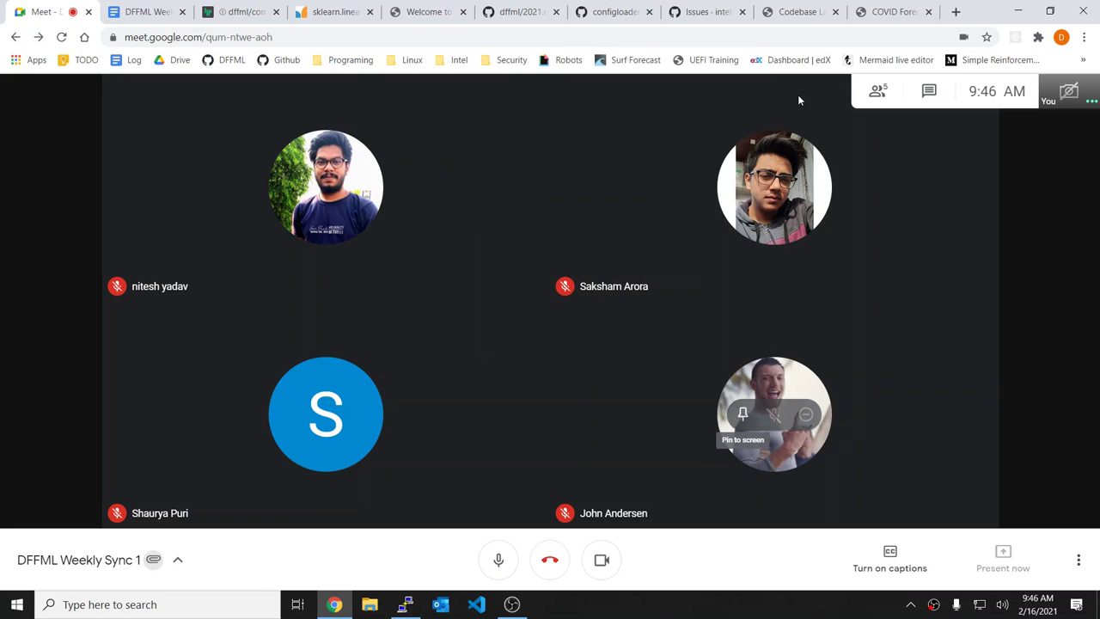
click(916, 9)
Step: Scroll down the COVID Forecasting page through Setup, briefly highlighting the data download blocks
scroll(554, 267, down, 1)
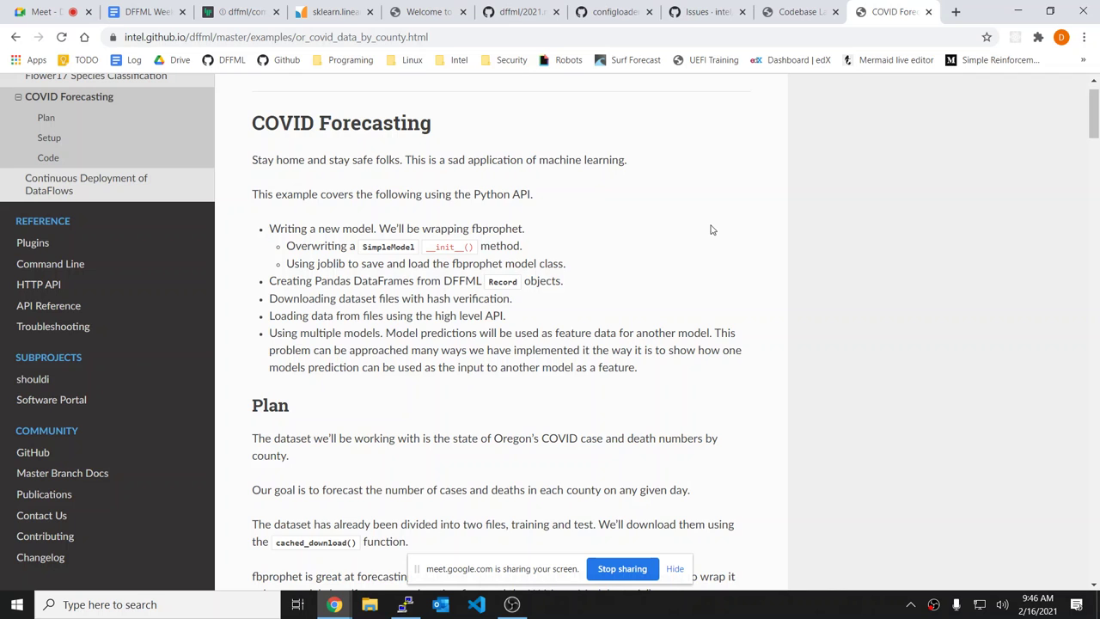
scroll(711, 232, down, 1)
scroll(712, 233, down, 2)
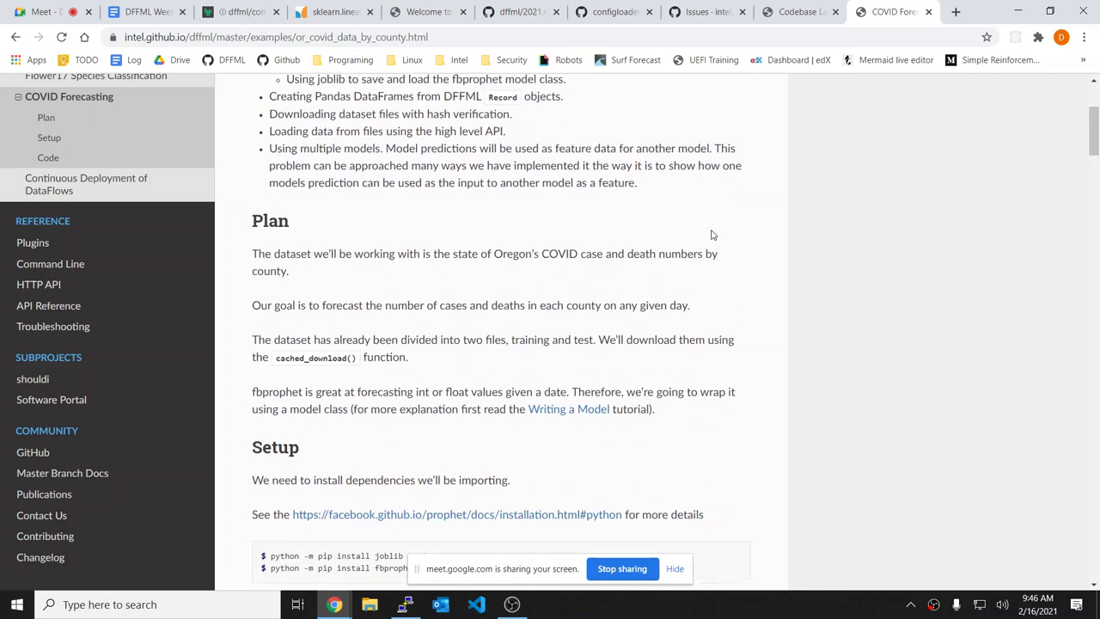
scroll(713, 238, down, 2)
scroll(893, 243, down, 5)
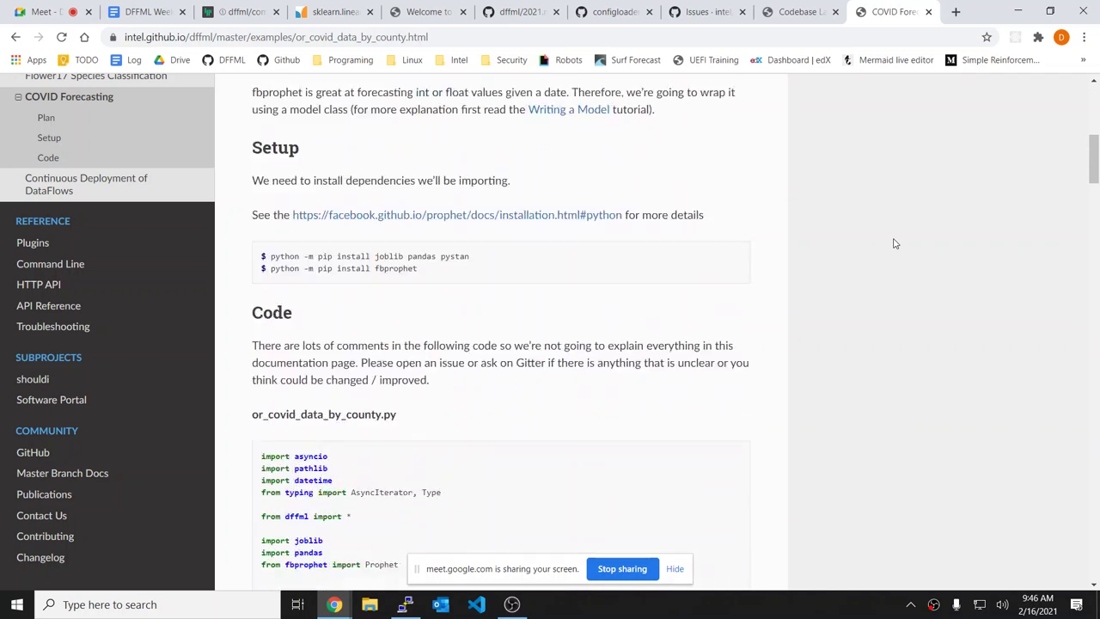
scroll(673, 297, down, 6)
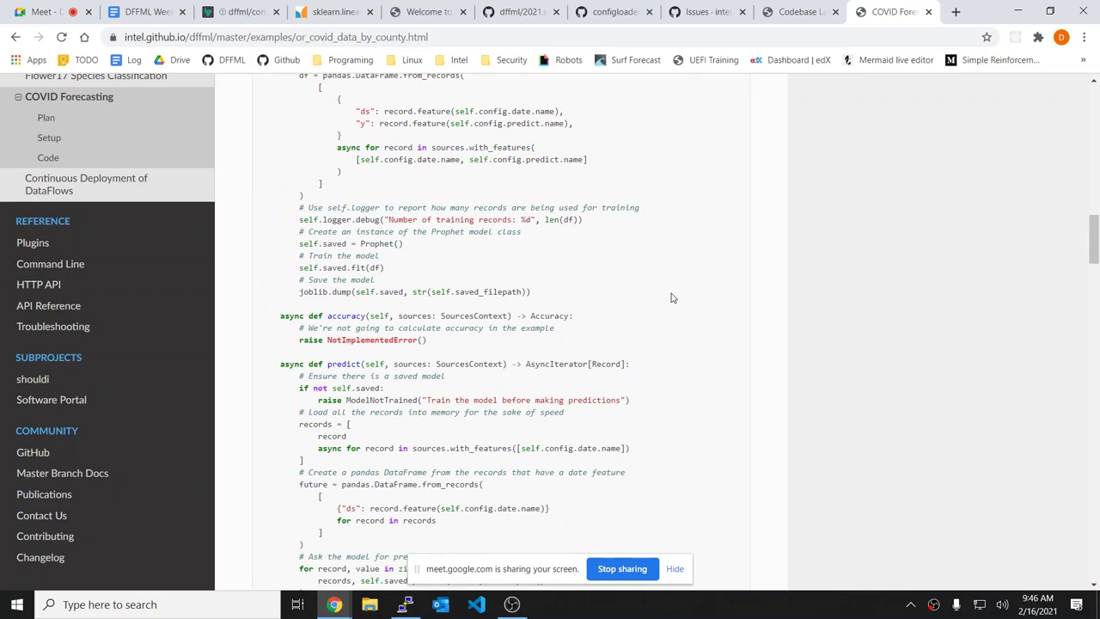
scroll(671, 297, up, 2)
scroll(659, 239, down, 4)
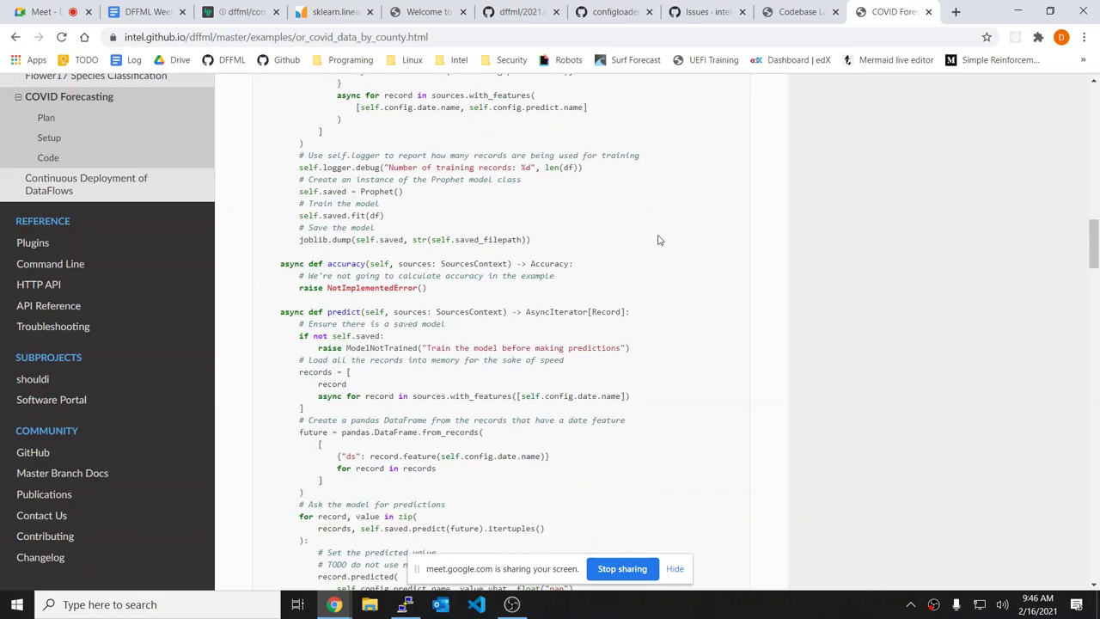
scroll(658, 240, down, 4)
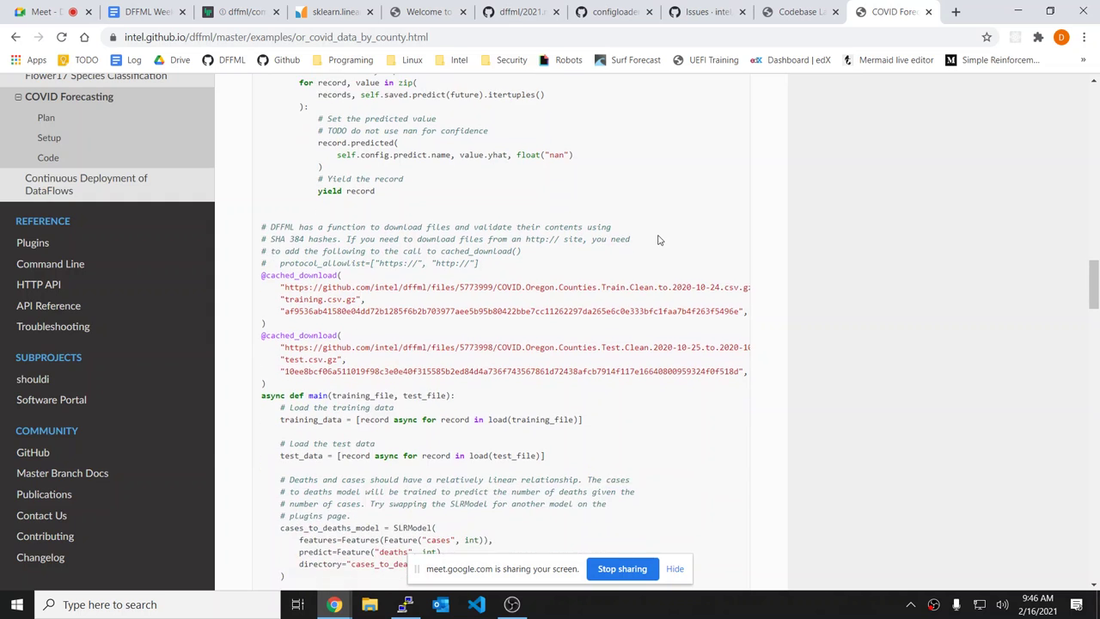
scroll(658, 240, up, 4)
scroll(658, 240, down, 4)
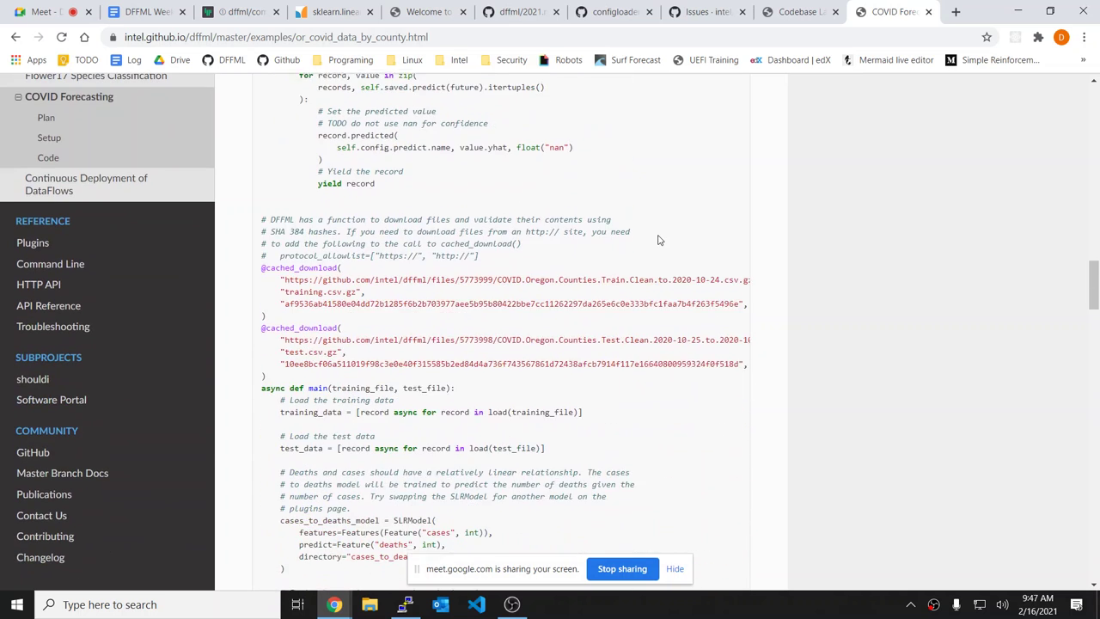
scroll(552, 293, down, 1)
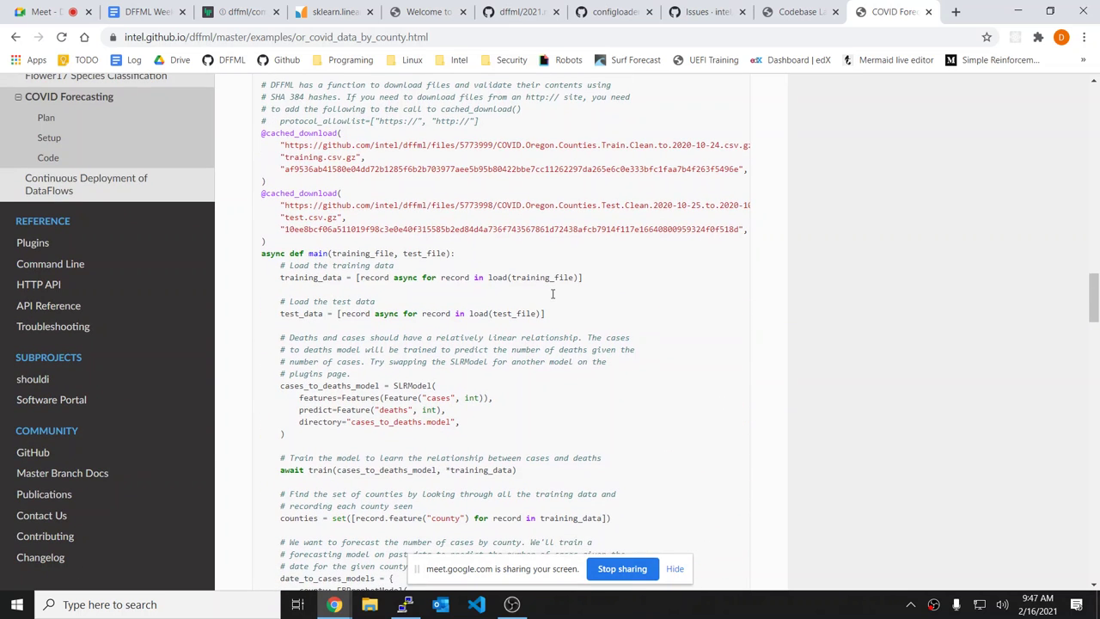
drag(262, 131, 532, 239)
click(532, 239)
Step: Scroll through the or_covid_data_by_county.py code down to the cases and deaths prediction loops
scroll(533, 240, down, 1)
scroll(533, 234, down, 2)
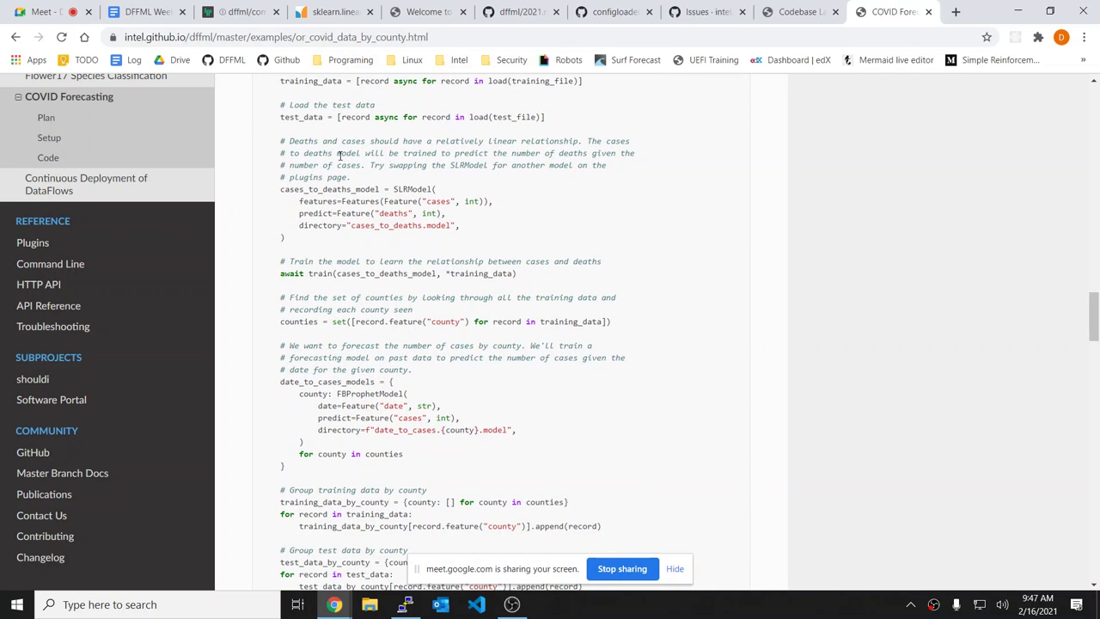
scroll(342, 157, down, 3)
scroll(424, 154, up, 3)
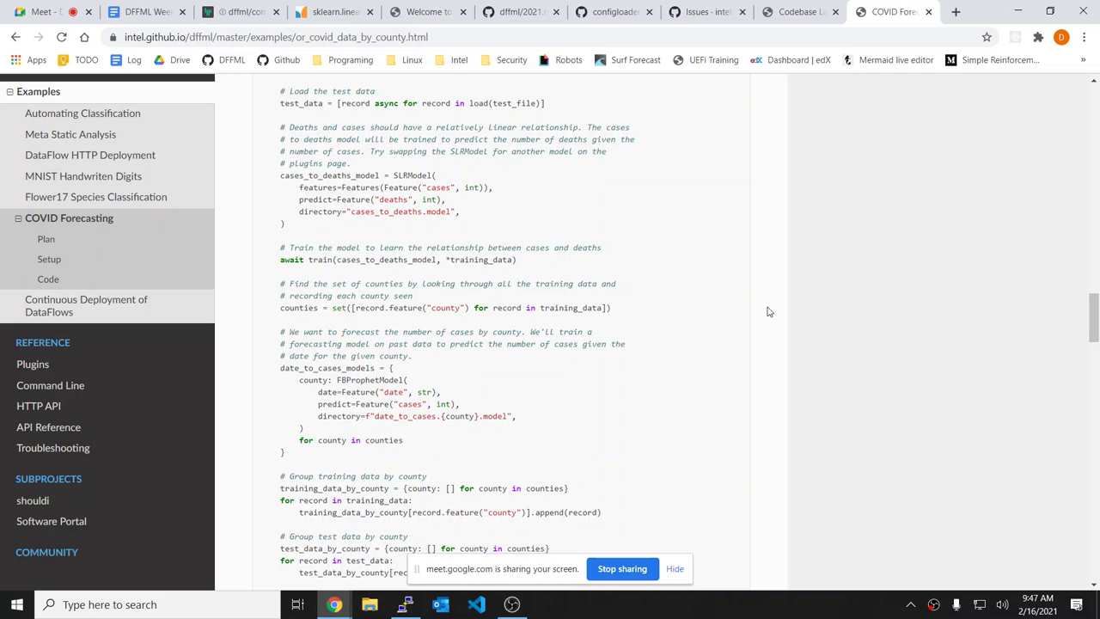
scroll(569, 381, down, 1)
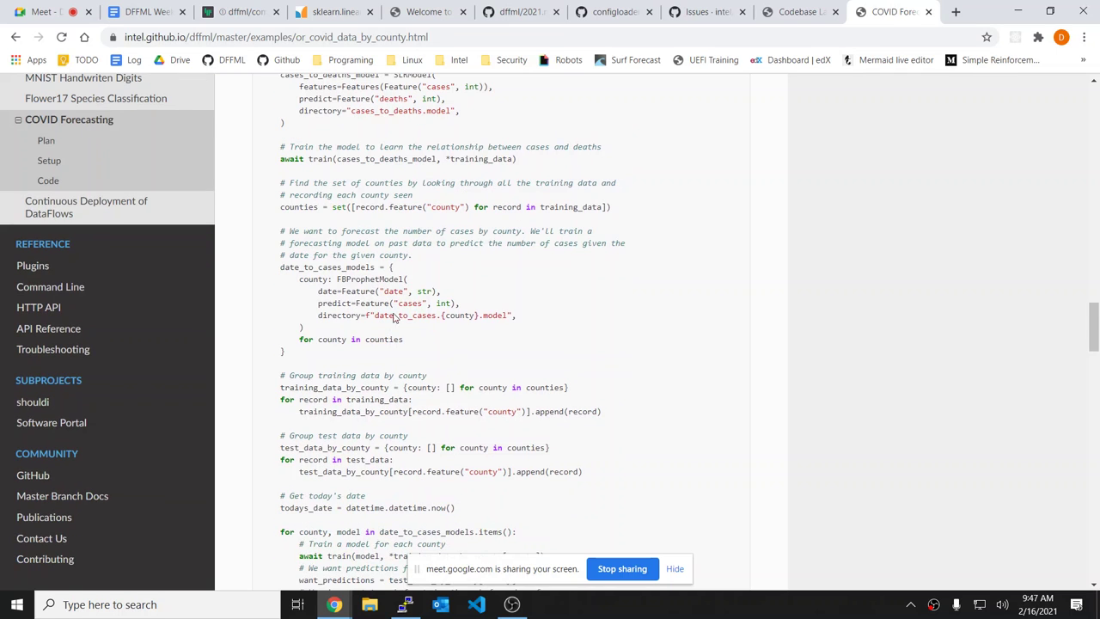
scroll(724, 297, down, 1)
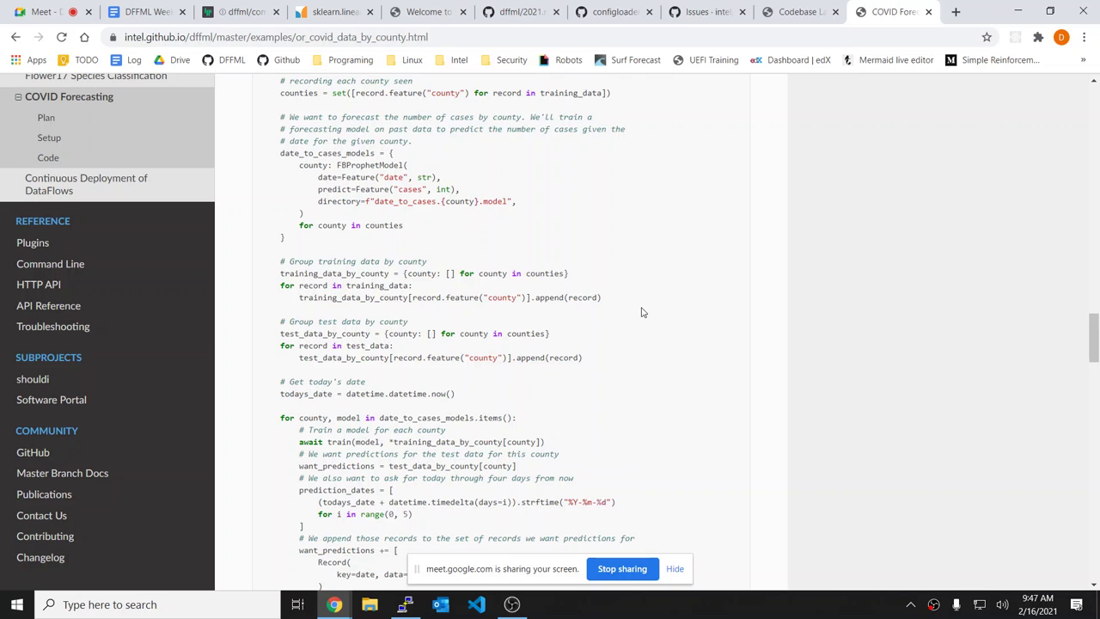
scroll(643, 311, down, 3)
scroll(641, 312, down, 1)
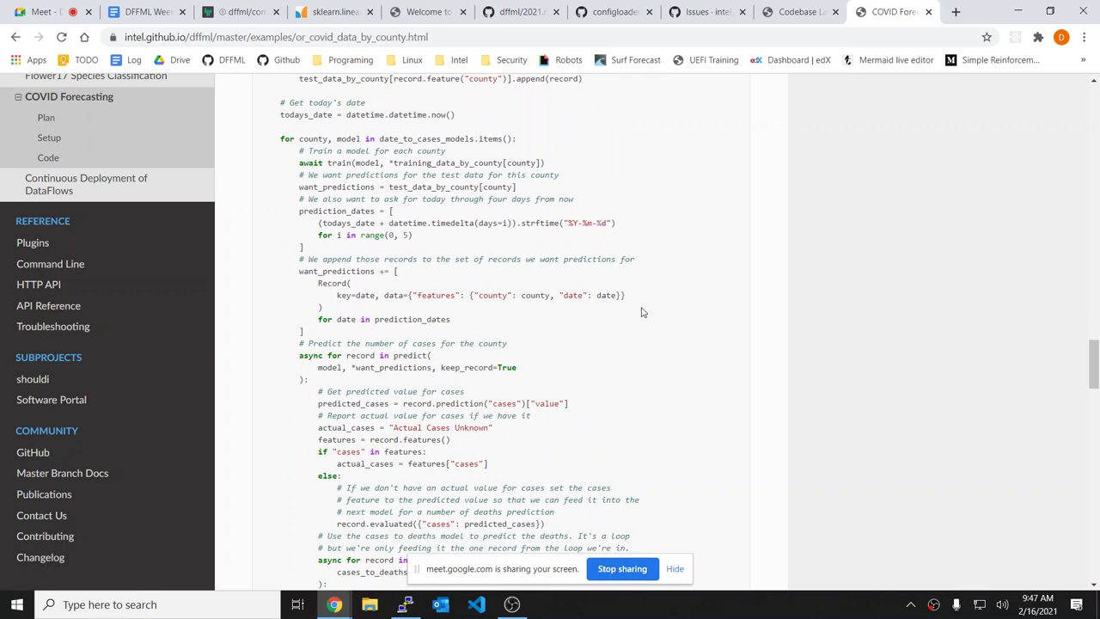
scroll(641, 312, down, 1)
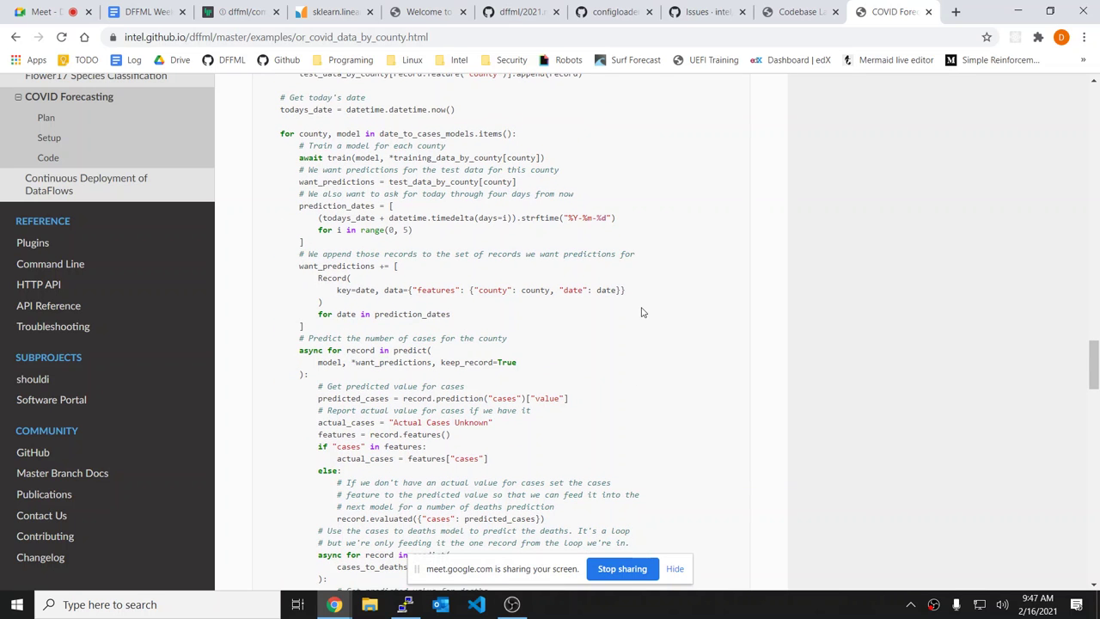
scroll(641, 312, down, 1)
scroll(641, 312, down, 3)
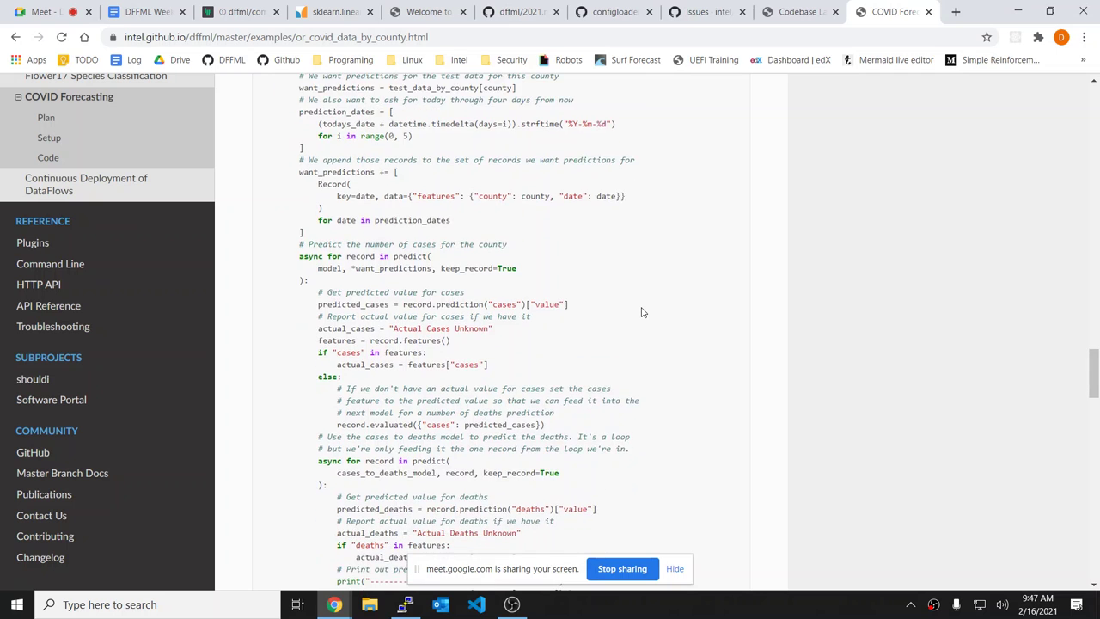
scroll(641, 312, down, 3)
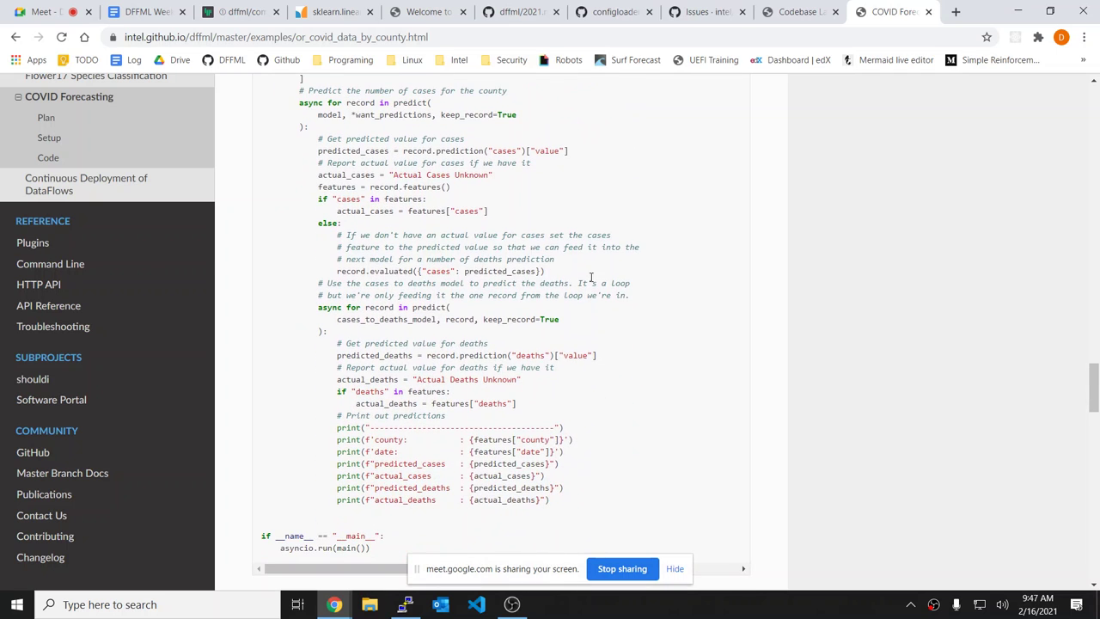
scroll(567, 223, up, 1)
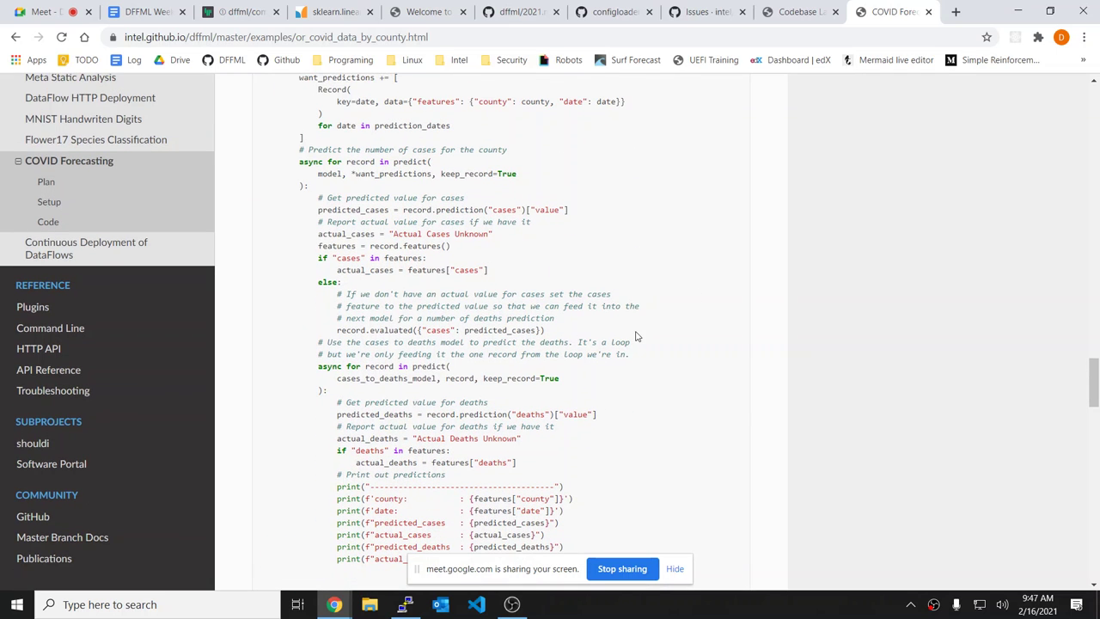
Step: Highlight the per-county cases prediction loop and the branch reusing predicted cases
drag(640, 333, 463, 179)
click(285, 171)
click(463, 179)
drag(364, 150, 465, 178)
click(478, 197)
Step: Point out the cases_to_deaths_model SLRModel definition and its Feature wrapper for cases
scroll(479, 193, up, 10)
scroll(478, 193, up, 1)
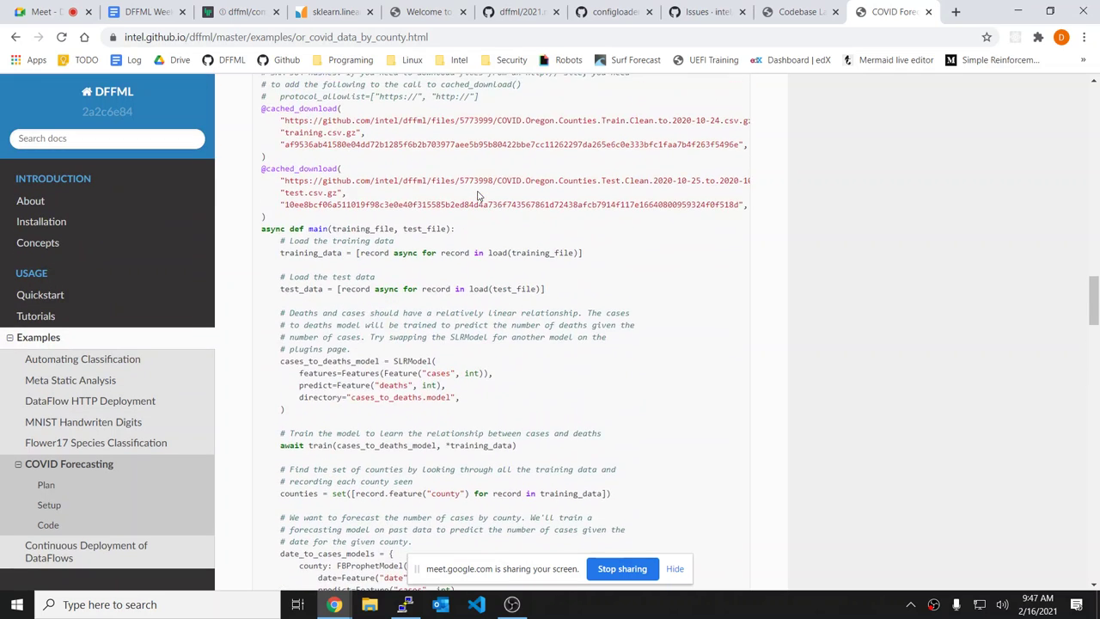
scroll(478, 193, down, 3)
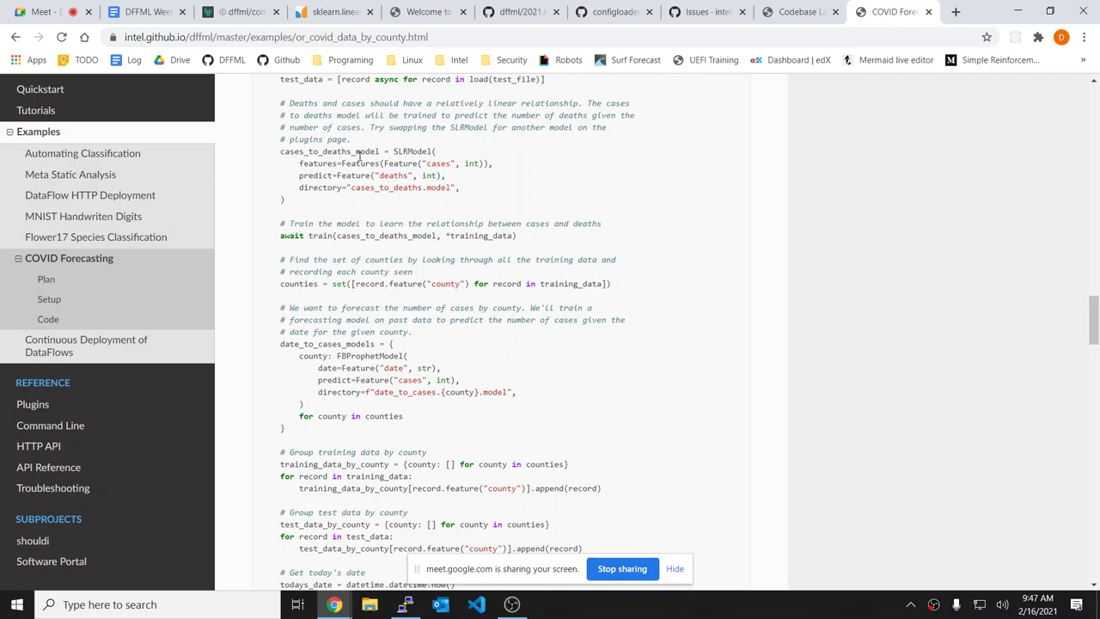
drag(359, 155, 450, 181)
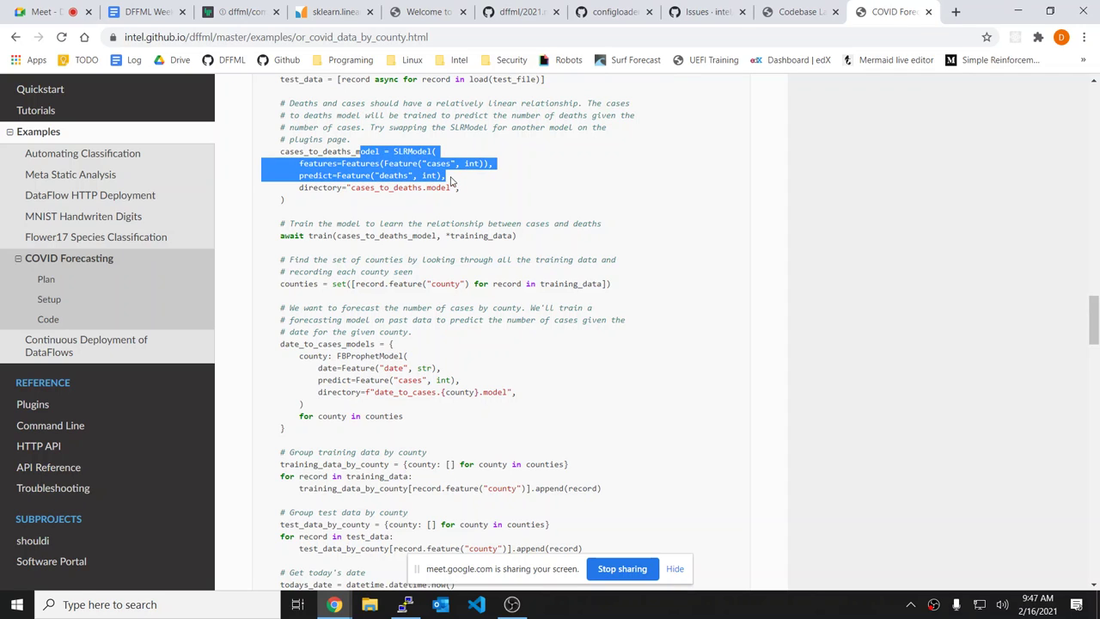
click(451, 180)
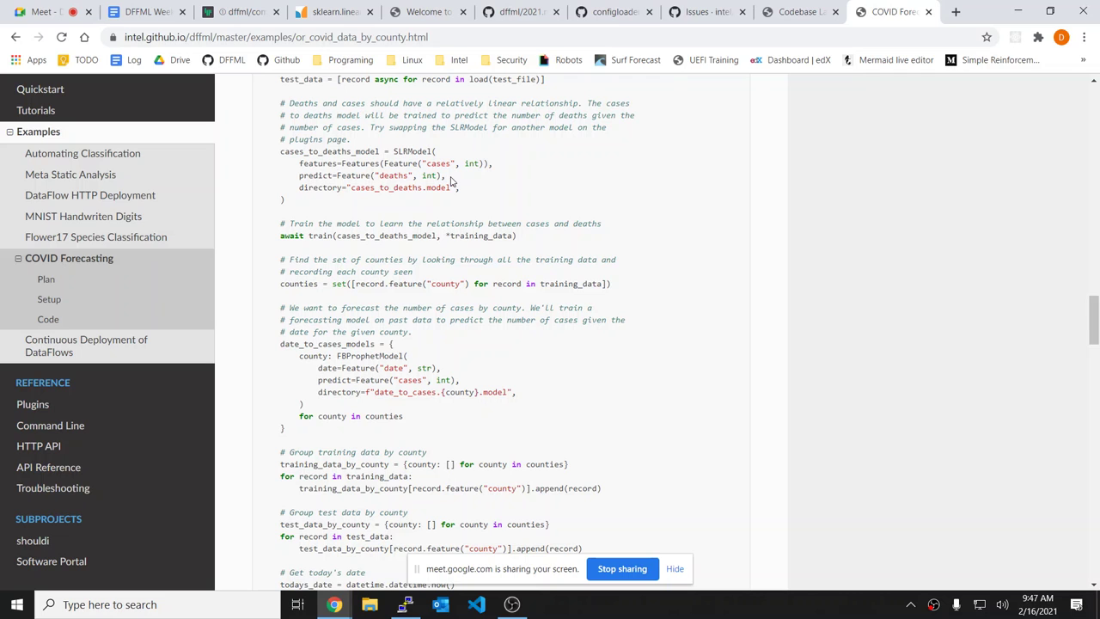
double_click(416, 164)
double_click(428, 151)
click(504, 154)
scroll(504, 154, down, 1)
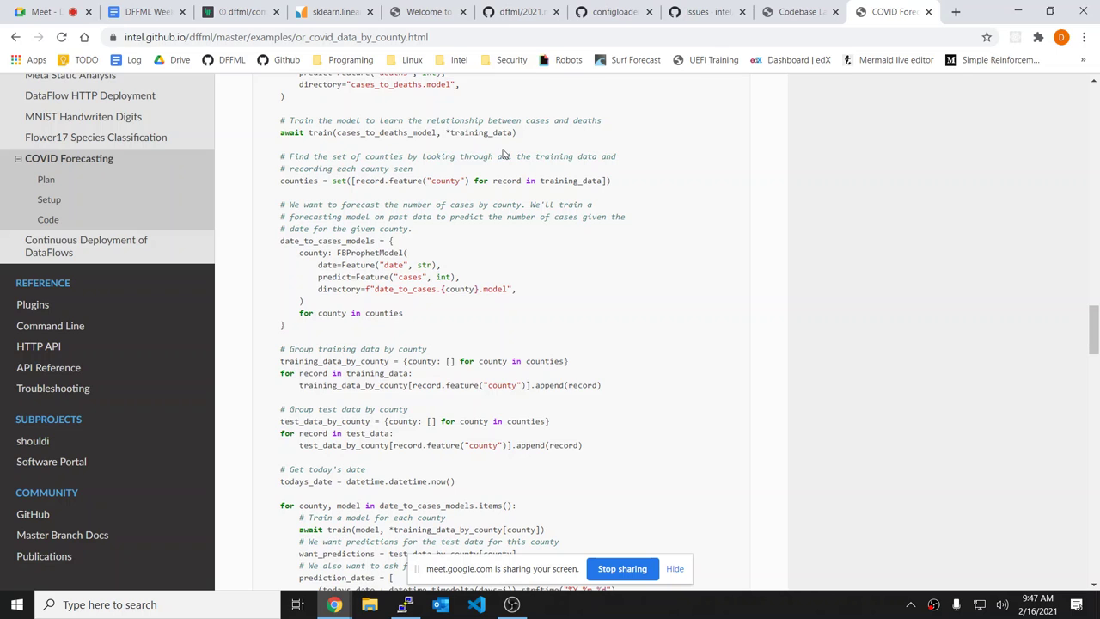
scroll(505, 154, up, 1)
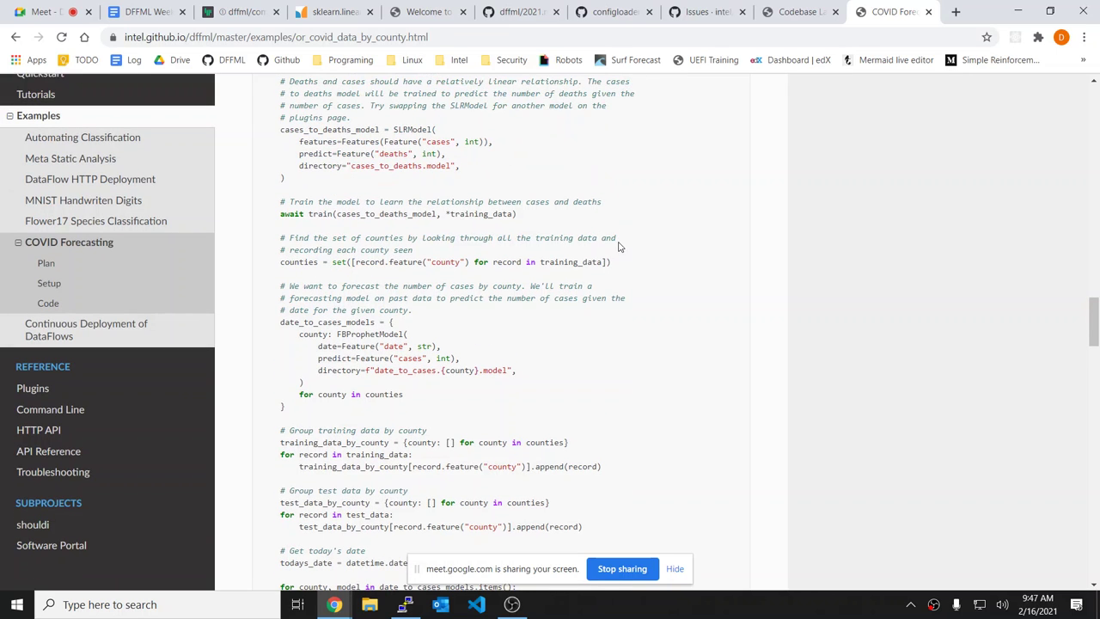
drag(280, 130, 361, 143)
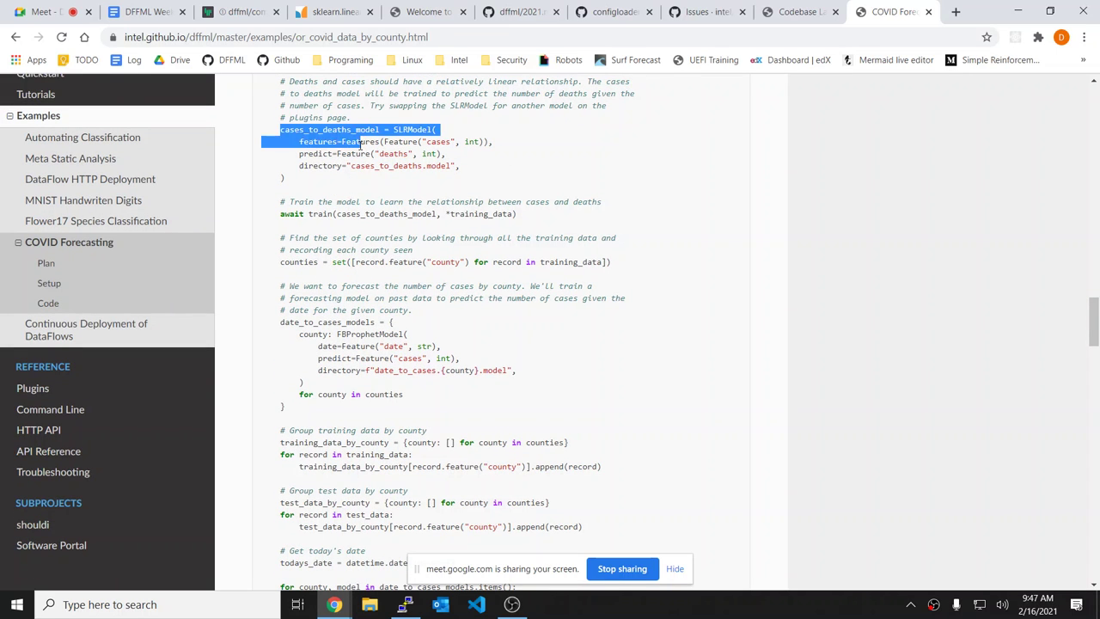
click(361, 142)
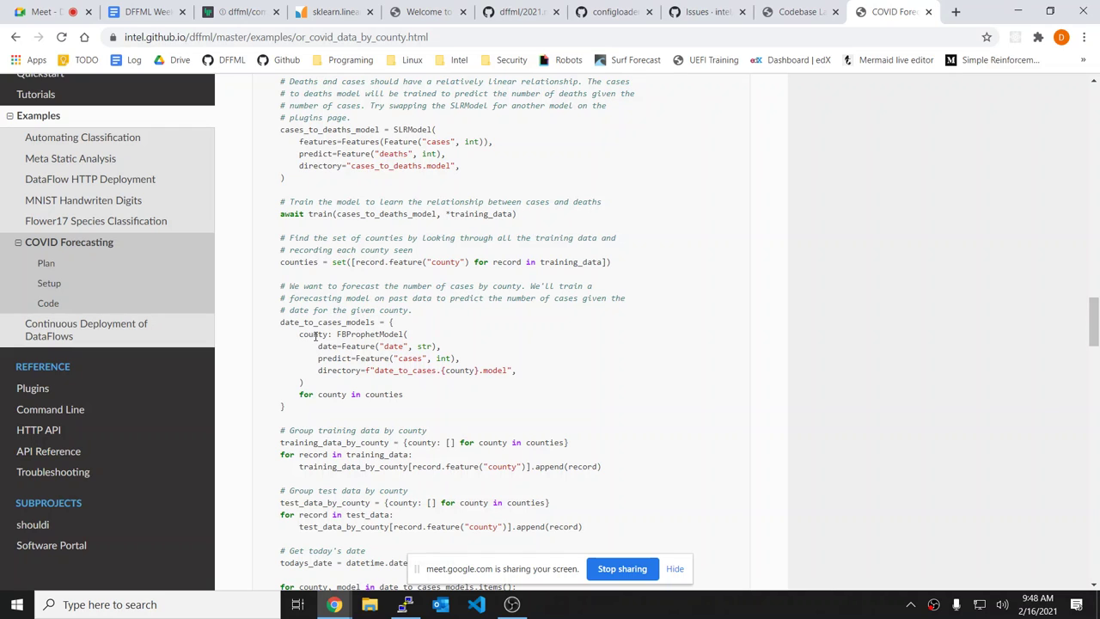
Step: Highlight the per-county FBProphetModel definition and the date_to_cases_models dictionary's county key
drag(315, 335, 299, 334)
click(592, 368)
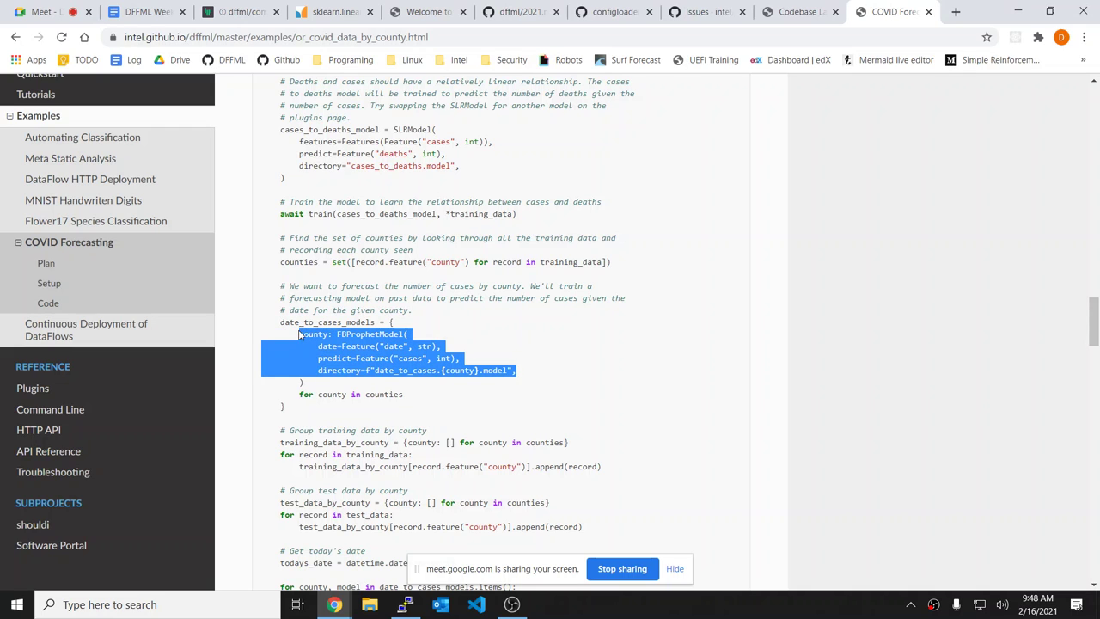
click(361, 335)
double_click(400, 333)
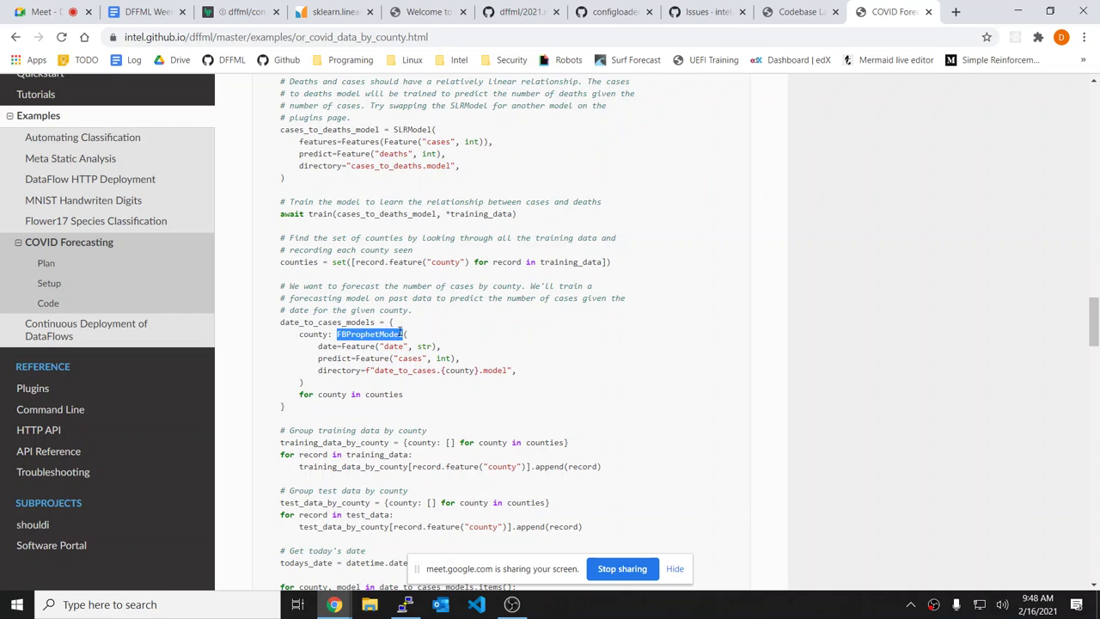
click(433, 336)
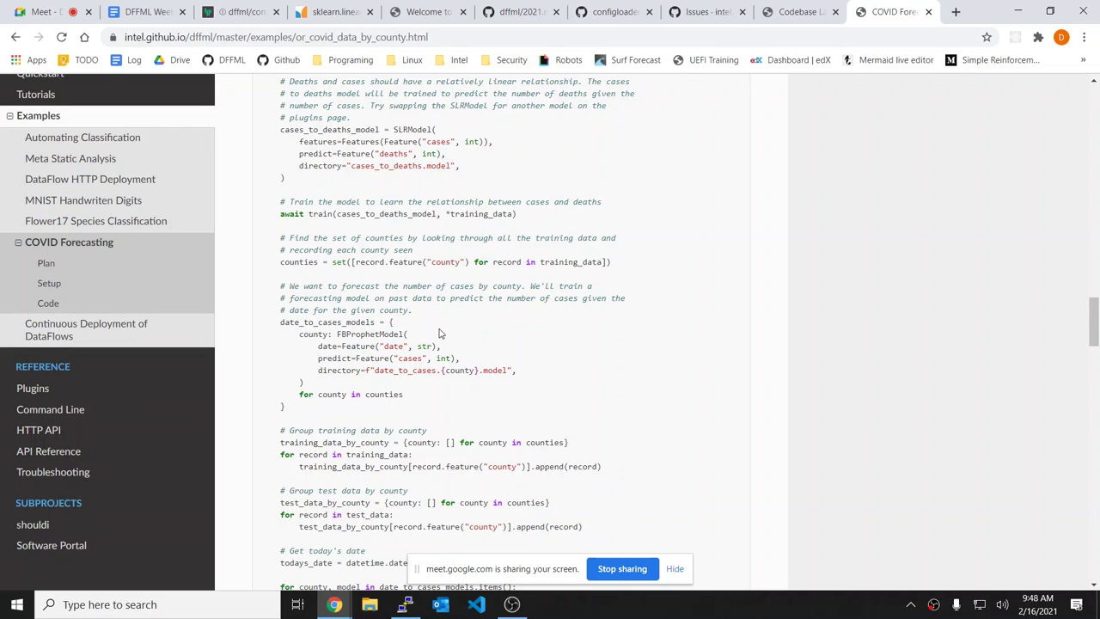
scroll(443, 335, down, 3)
drag(313, 218, 328, 230)
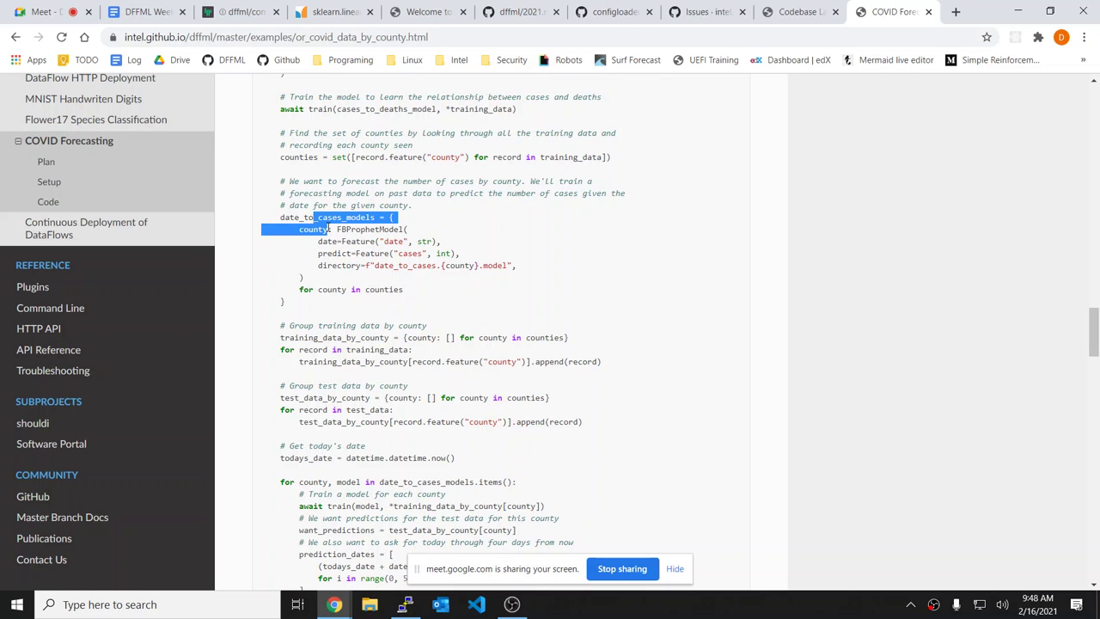
click(433, 240)
scroll(432, 241, down, 2)
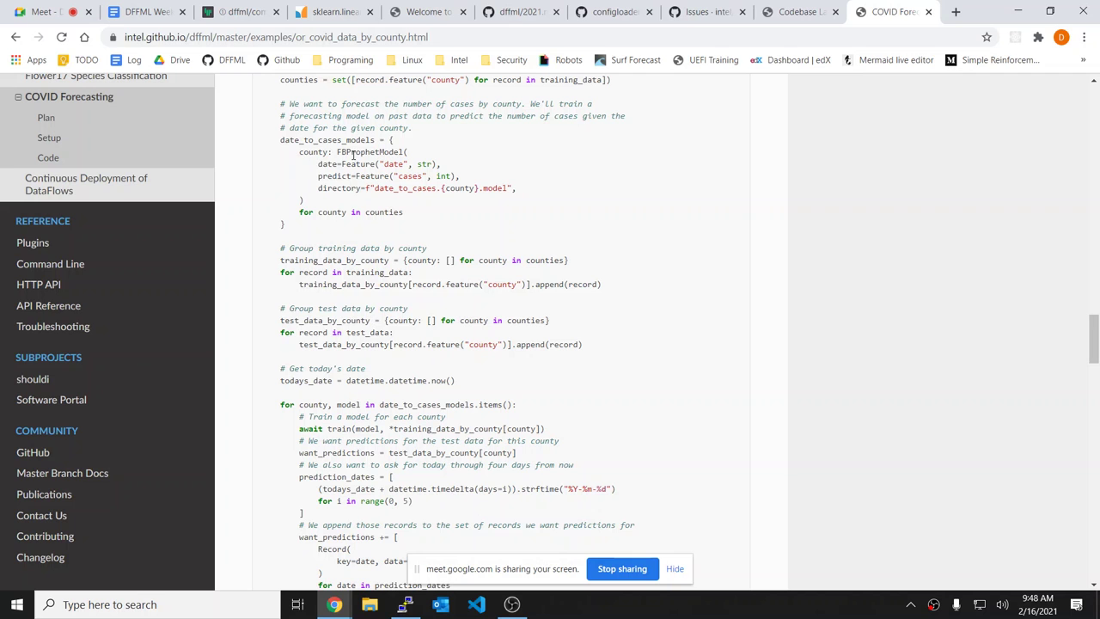
scroll(661, 331, down, 5)
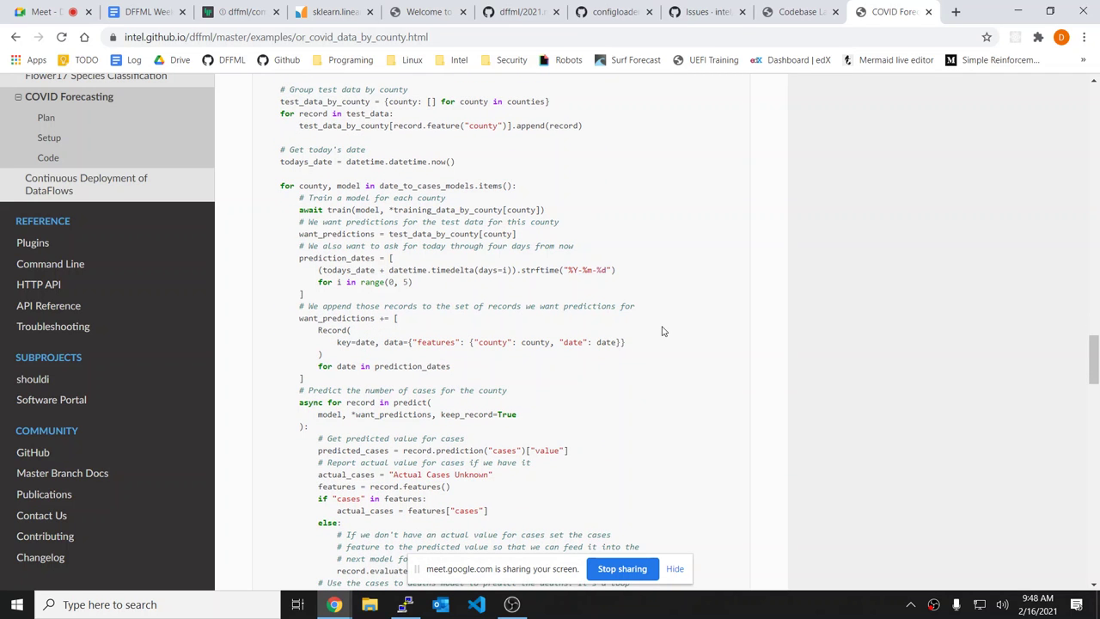
scroll(662, 331, down, 2)
scroll(471, 342, up, 1)
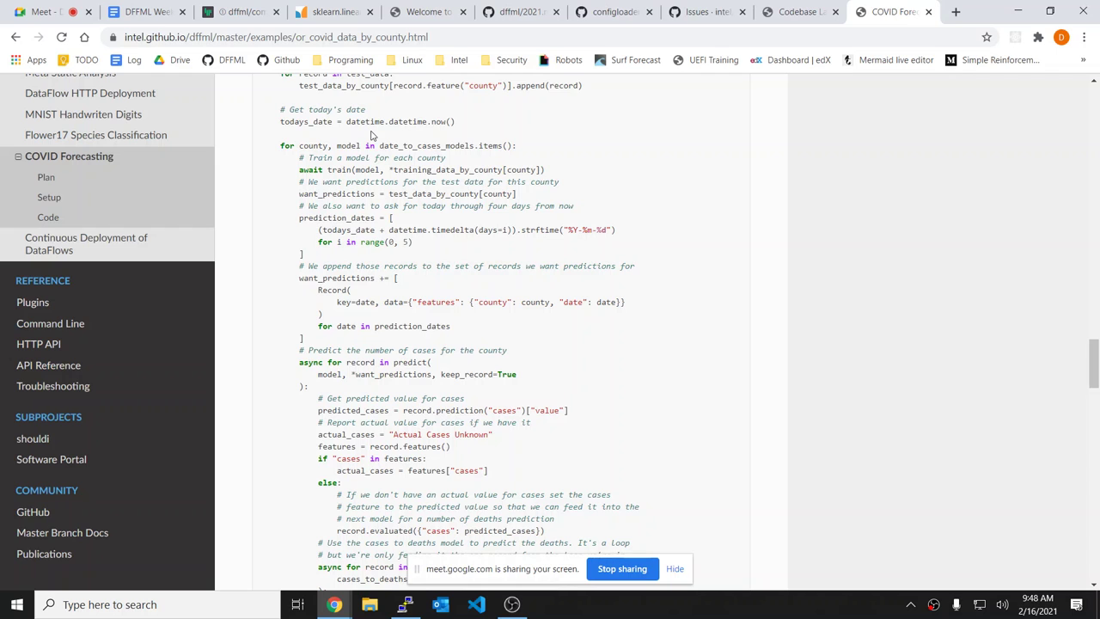
scroll(371, 135, down, 1)
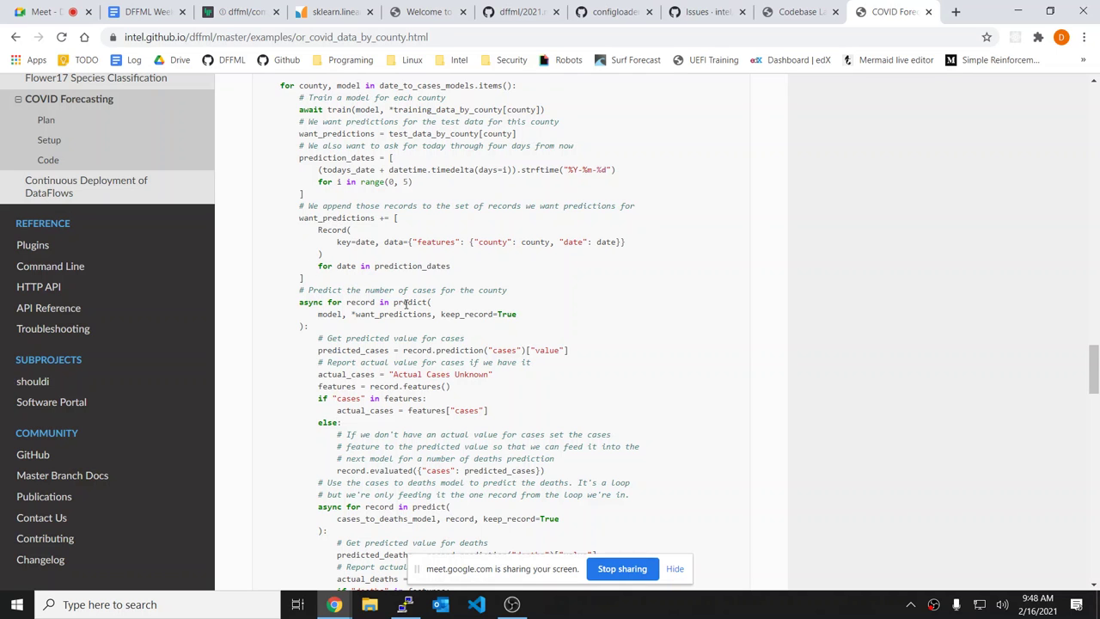
scroll(371, 301, down, 3)
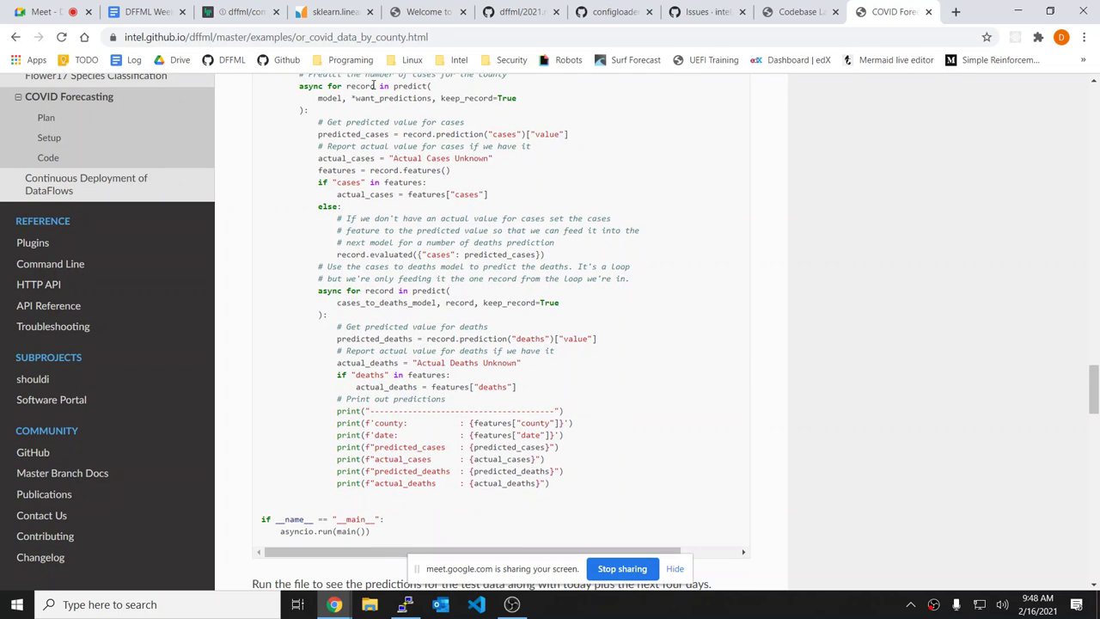
scroll(375, 85, up, 1)
drag(390, 90, 444, 138)
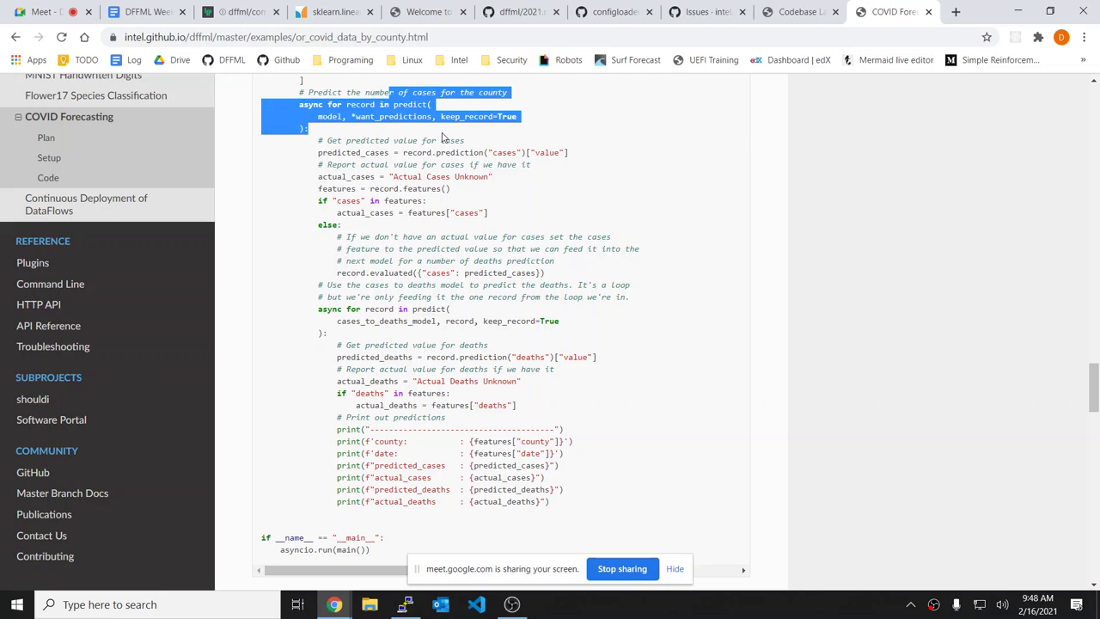
click(454, 137)
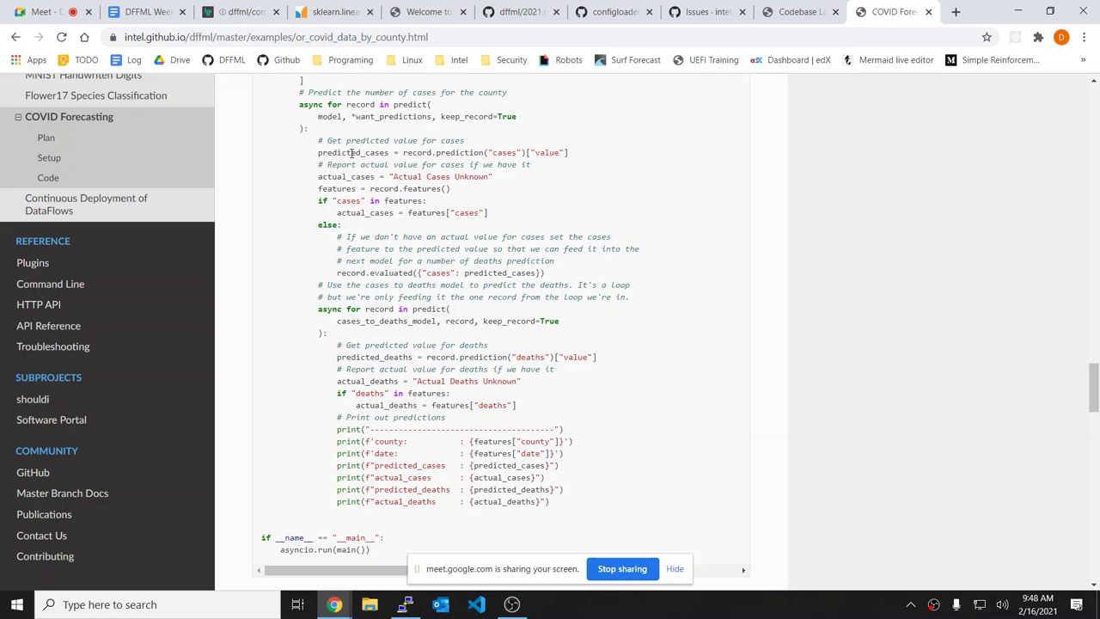
drag(351, 152, 577, 159)
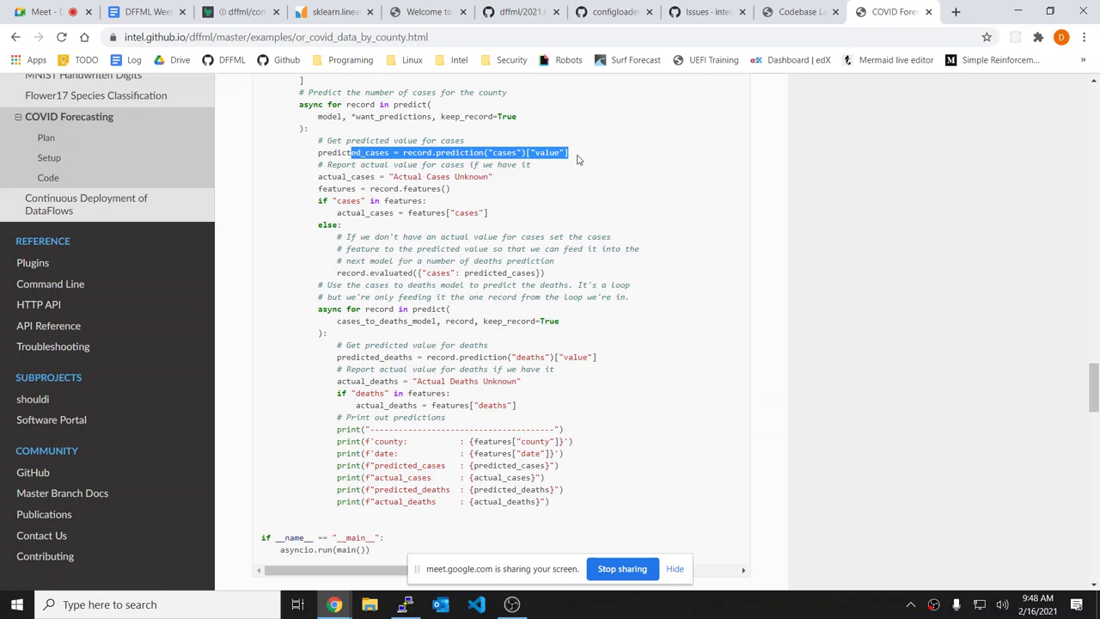
click(578, 159)
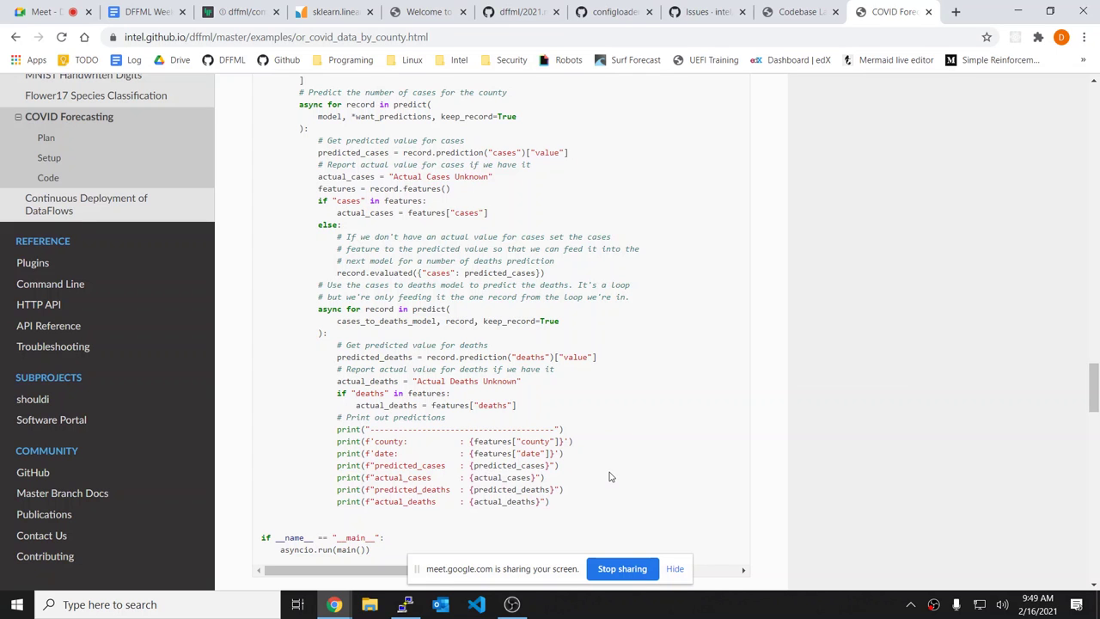
key(alt+Tab)
Step: List the directory with ll, then unzoom tmux and quit the old Vim split
text(ll)
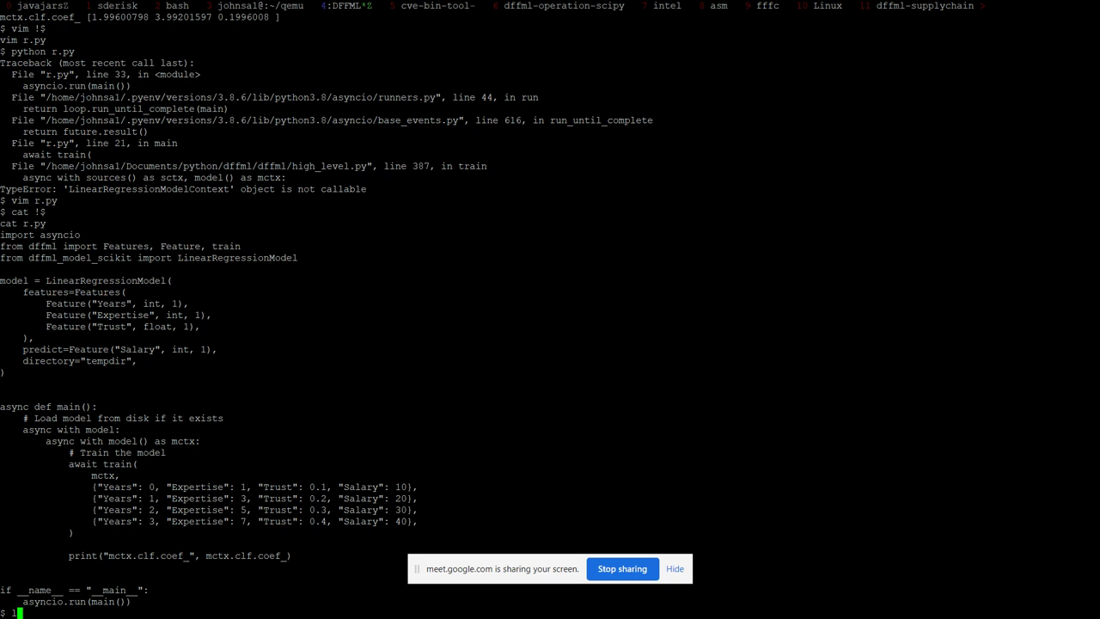
key(Return)
key(ctrl+b)
text(z)
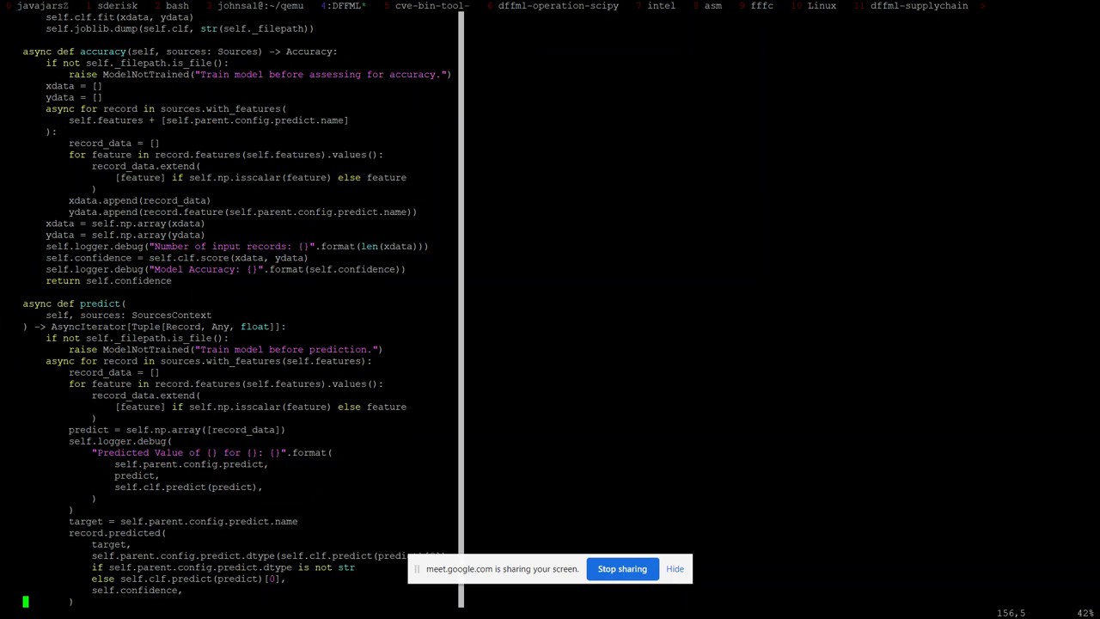
text(:q)
key(Return)
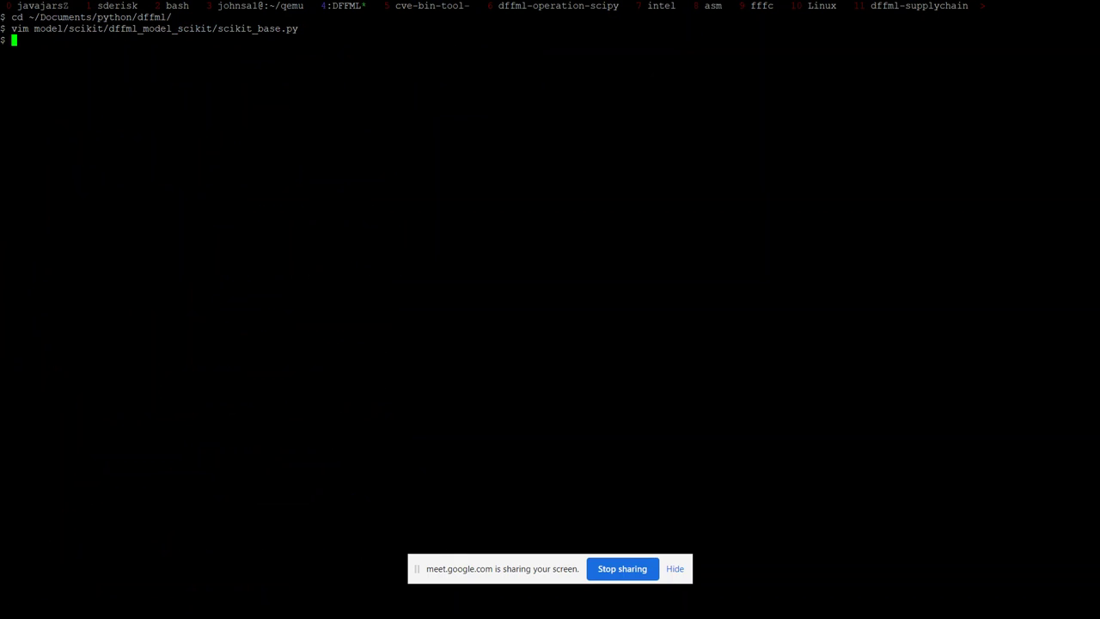
Step: List every file in the examples/ folder with find
click(675, 569)
text(vim examples/)
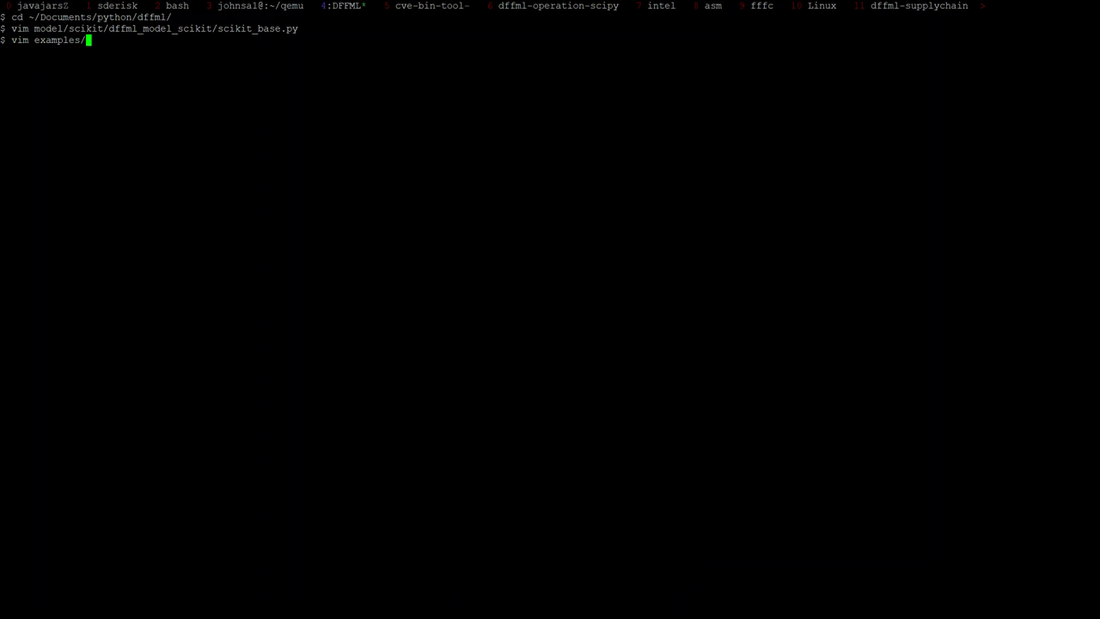
text(ffmpeg)
key(ctrl+c)
text(find examples/)
key(Return)
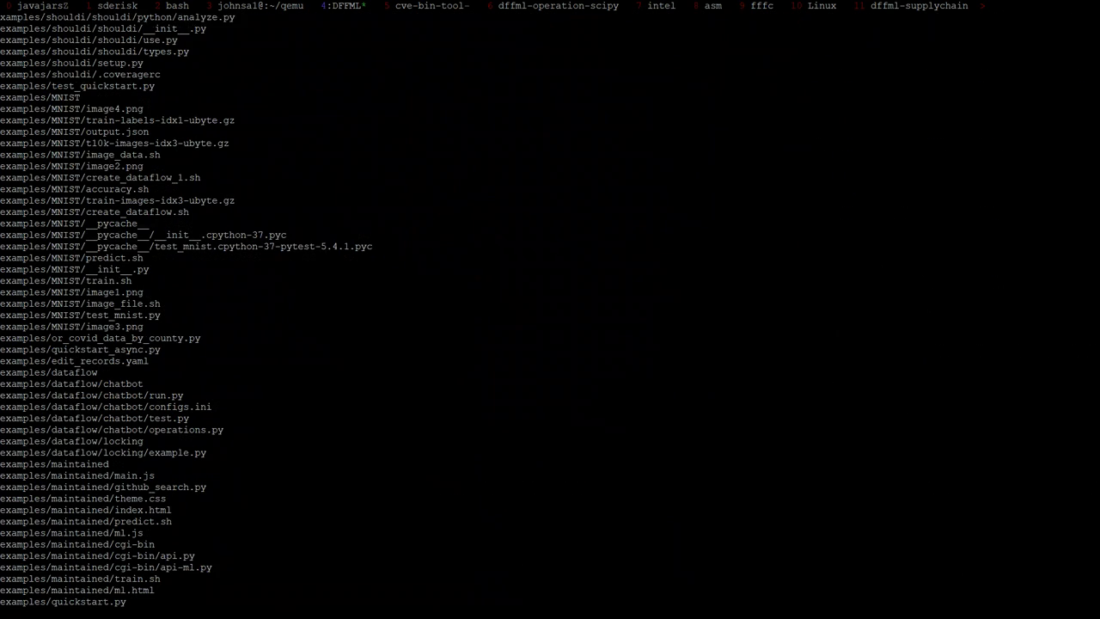
Step: Type 'vim examples/or_covid_data_by_county.py' at a fresh shell prompt
key(ctrl+c)
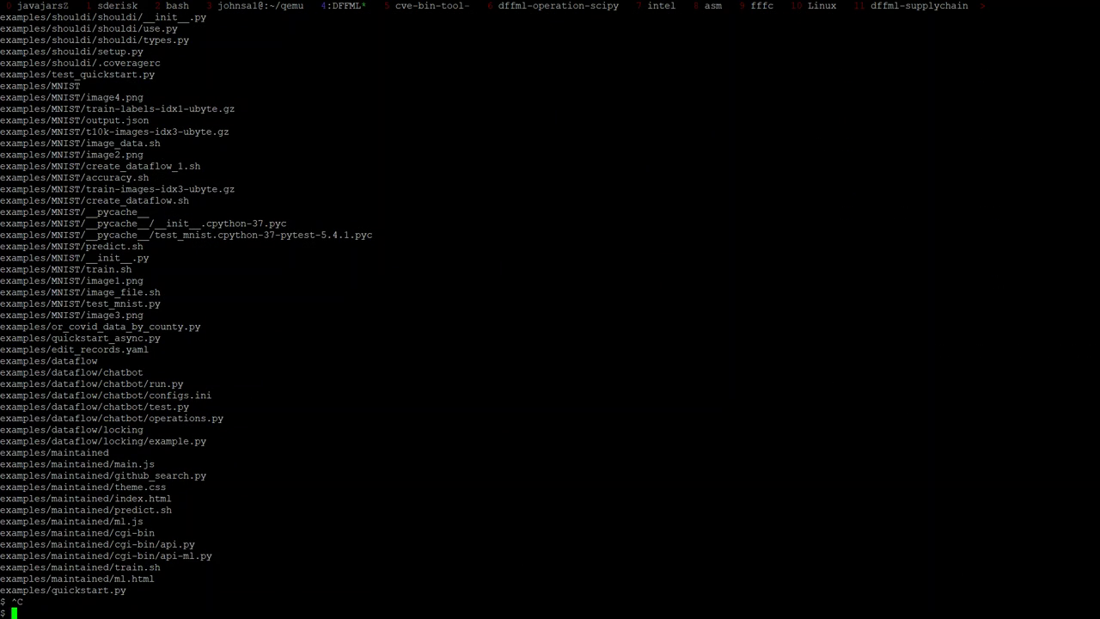
text(vim)
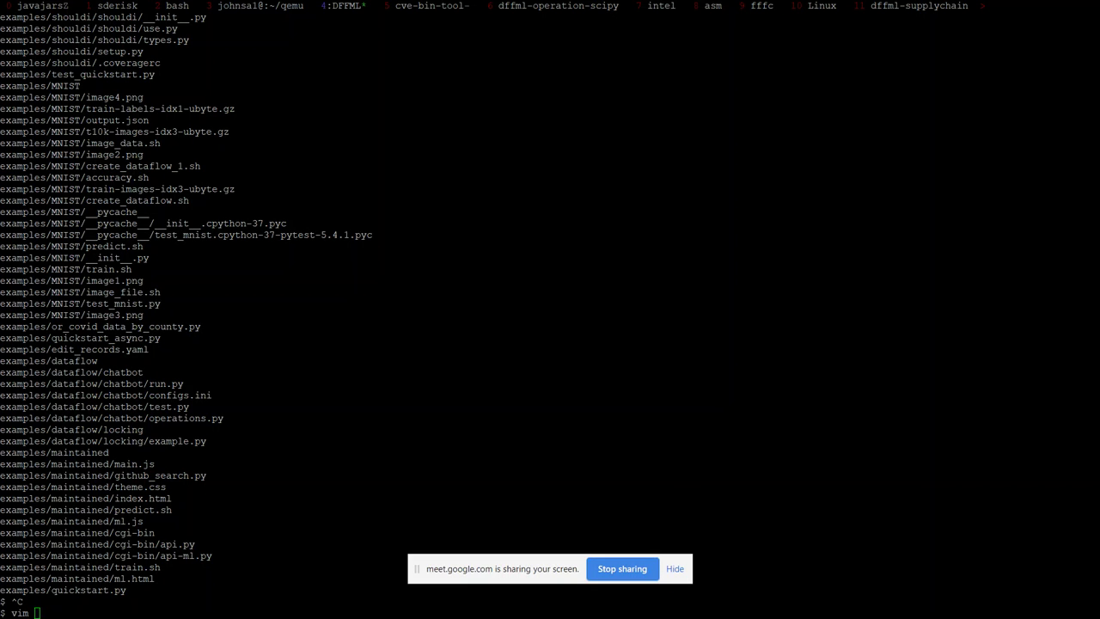
click(684, 600)
text(examples/or_covid_data_by_county.py)
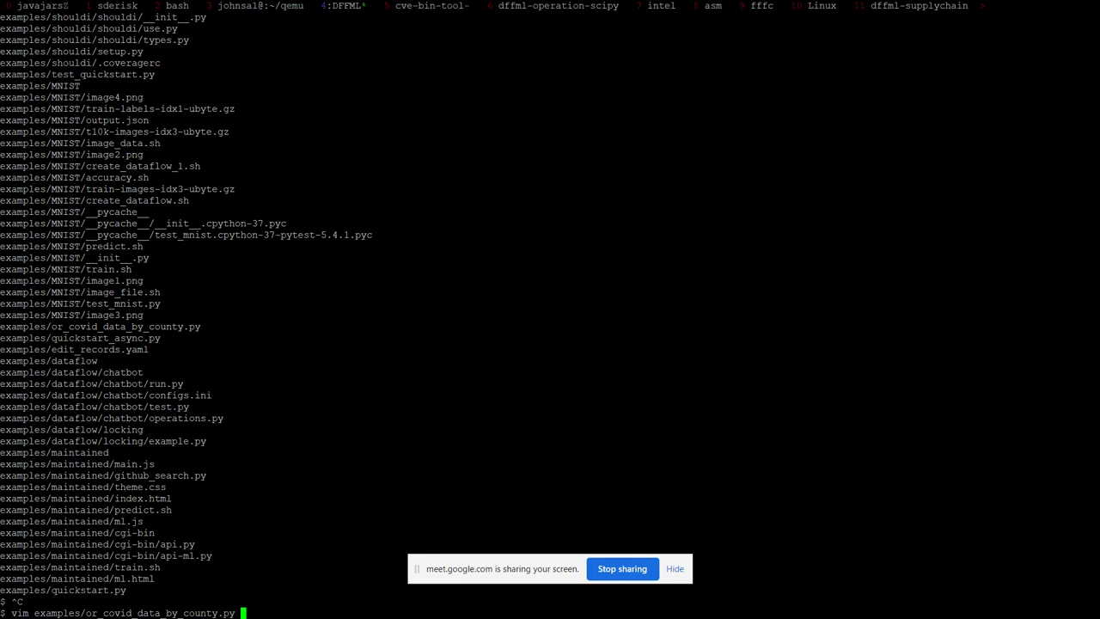
Step: Open or_covid_data_by_county.py in Vim and delete ', keep_record=True' from the cases predict call
key(Return)
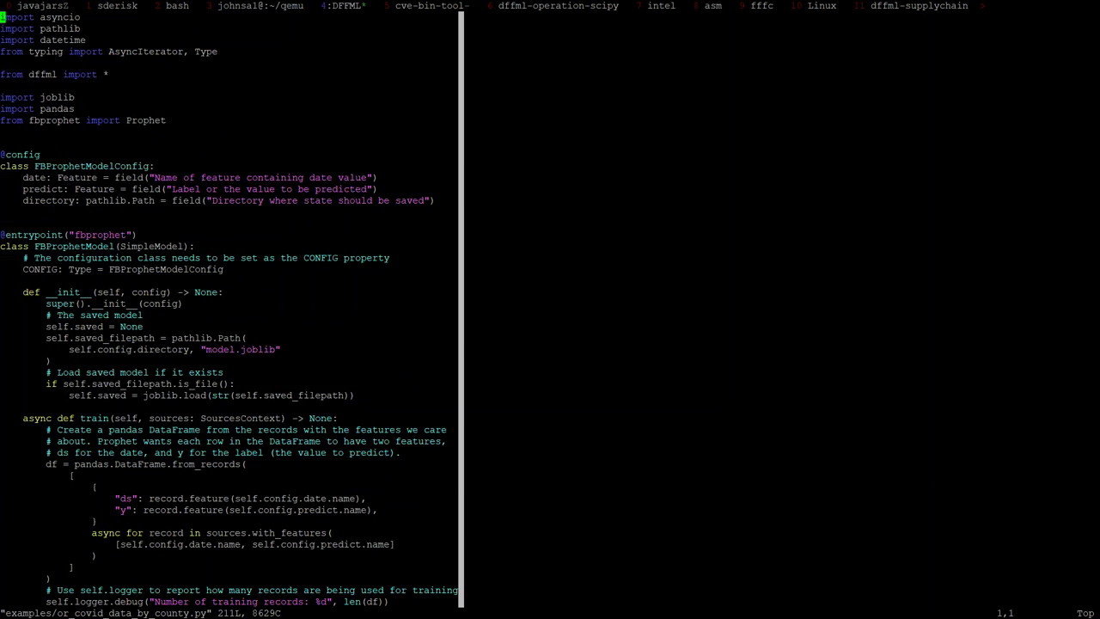
key(shift+g)
key(k)
key(k)
key(k)
key(k)
key(k)
key(k)
key(k)
key(k)
key(k)
key(k)
key(k)
key(k)
key(k)
key(k)
key(k)
key(k)
key(k)
key(k)
key(k)
key(k)
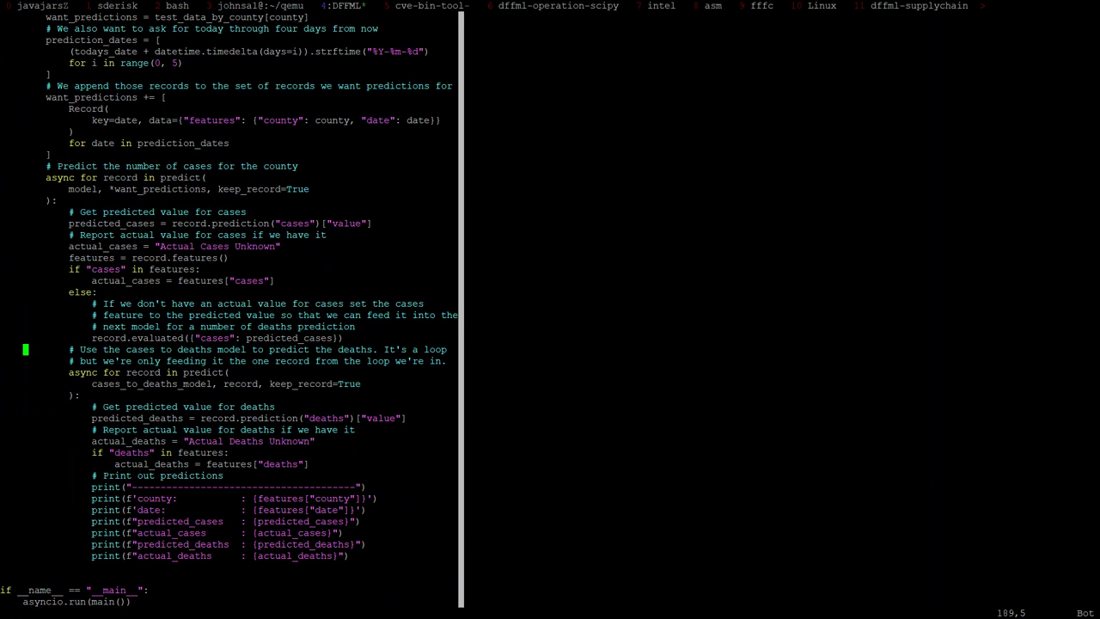
key($)
key(b)
key(B)
key(h)
key(D)
Step: Change the loop variable 'record' to 'i, features, predictions', checking the edit with undo and redo
key(k)
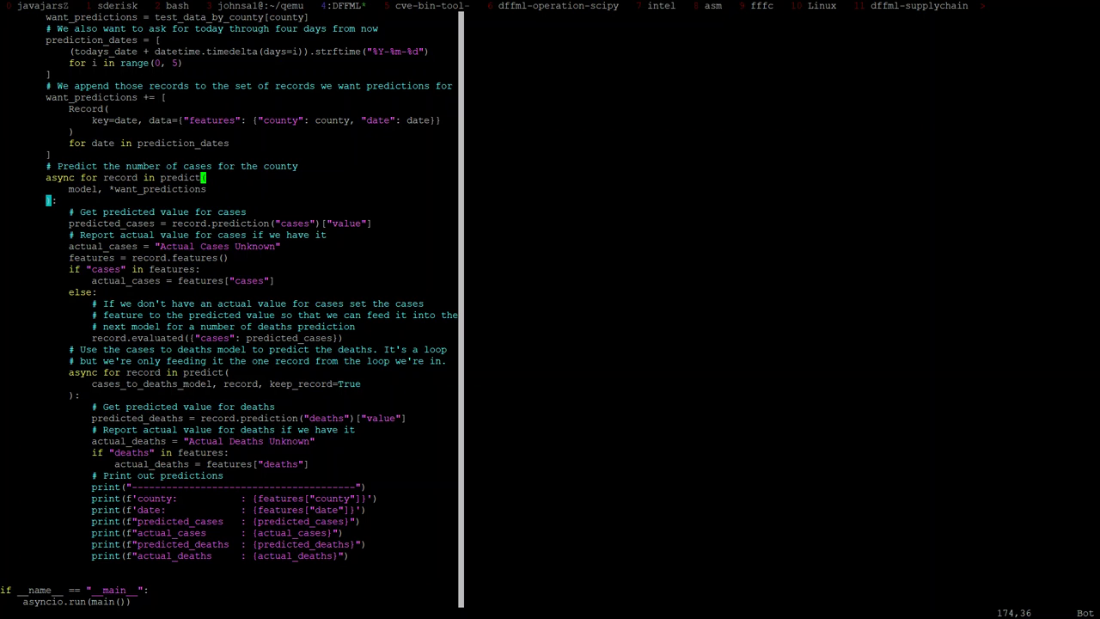
key(b)
key(b)
key(b)
text(ii,)
key(Escape)
key(i)
key(Delete)
key(Delete)
key(Delete)
key(Delete)
key(Delete)
key(Delete)
key(Delete)
text(features, p)
text(redictions)
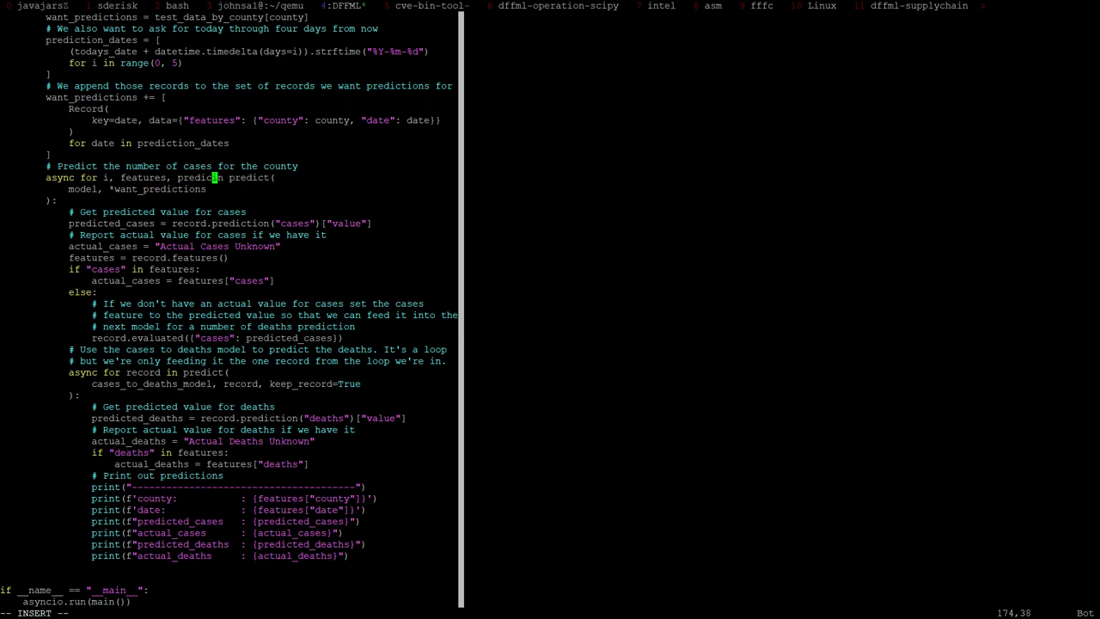
key(Escape)
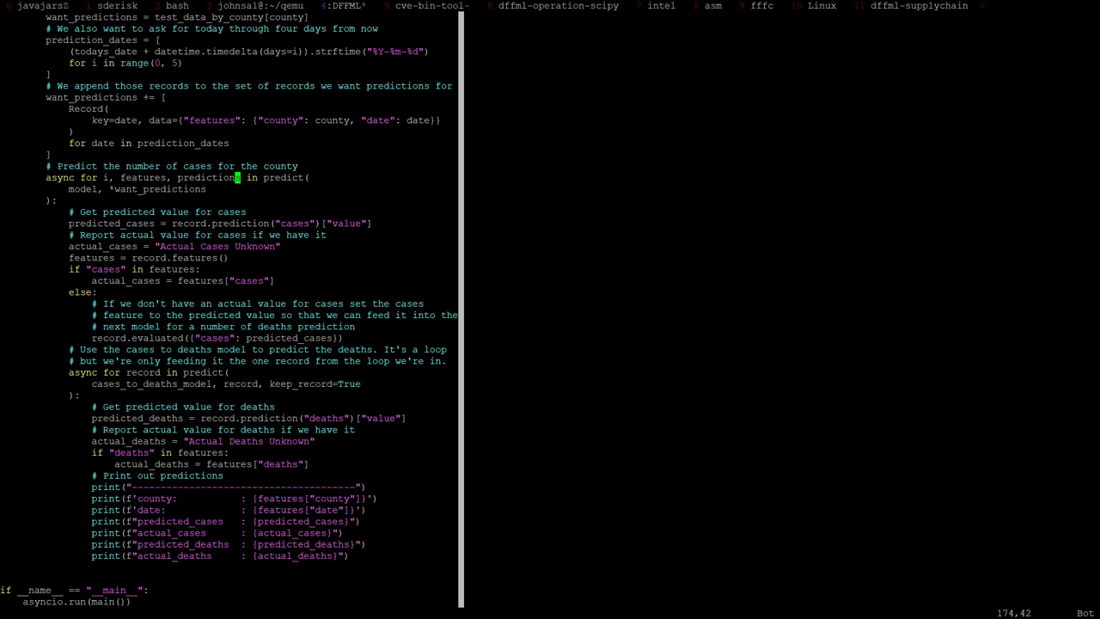
key(j)
key(u)
key(u)
key(u)
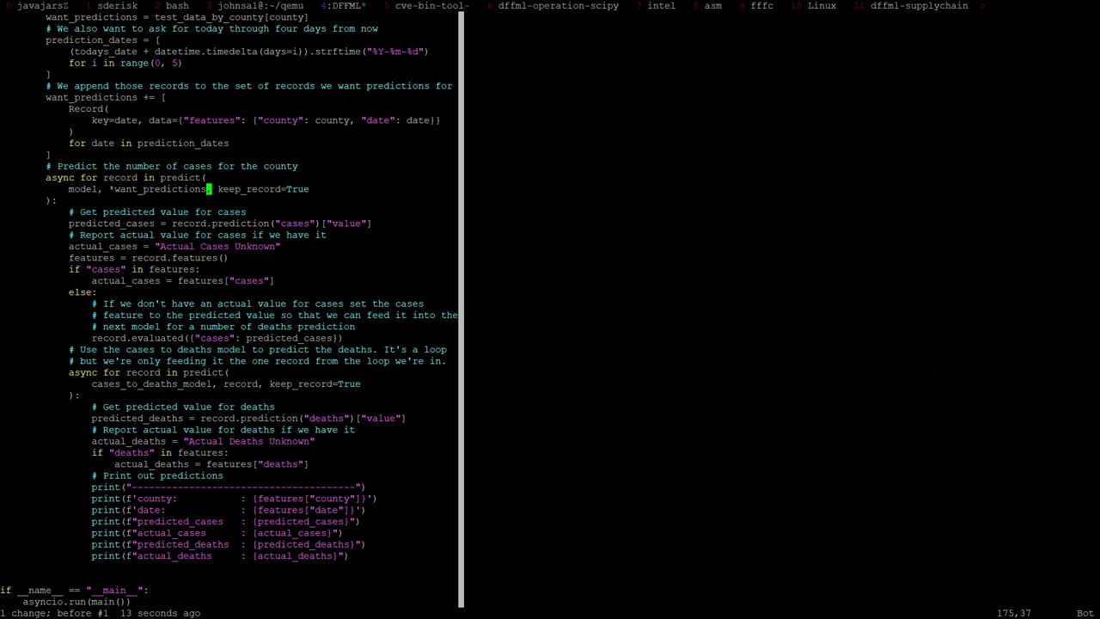
key(ctrl+r)
key(ctrl+r)
key(ctrl+r)
key(ctrl+r)
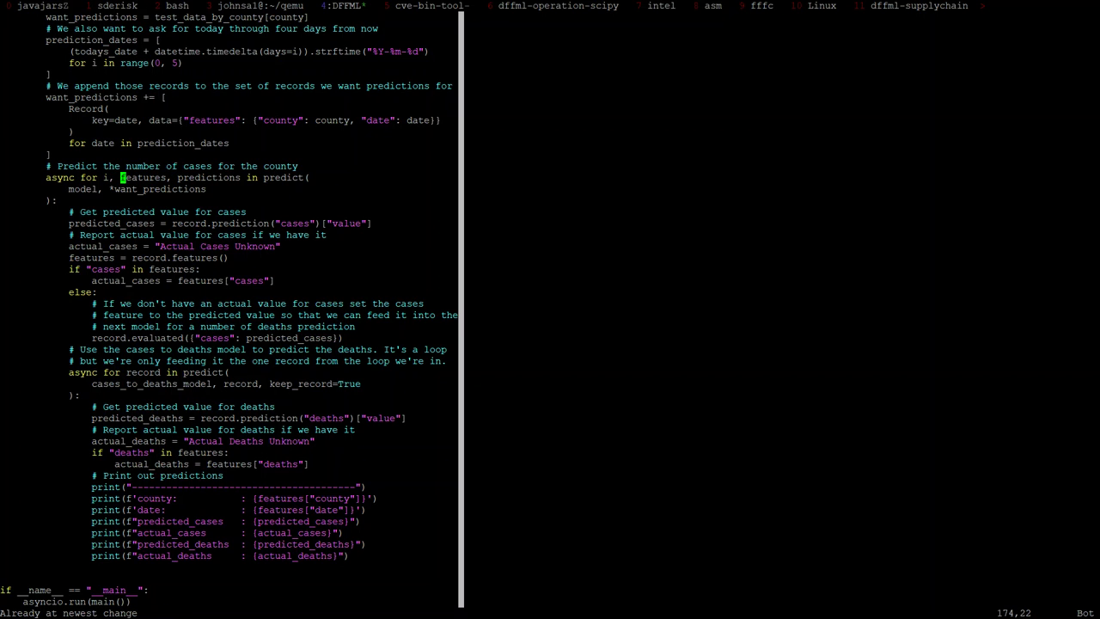
key(j)
key(j)
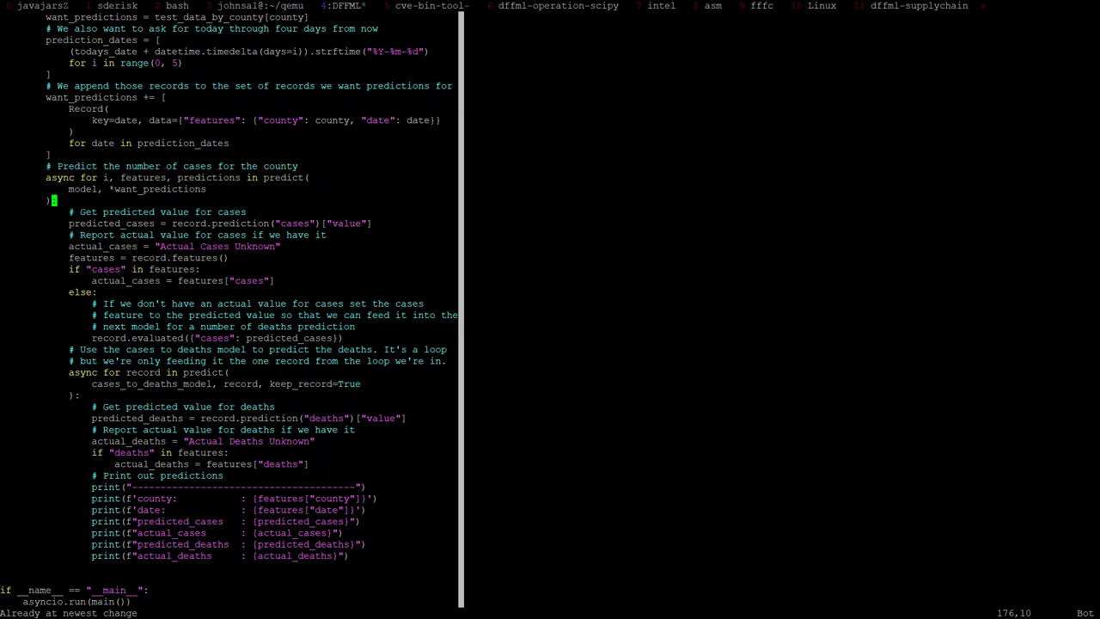
Step: Review the predict loop from the actual cases check to the deaths predict call
key(k)
key(k)
key(j)
key(j)
key(j)
key(k)
key(k)
key(k)
key(j)
key(j)
key(j)
key(j)
key(j)
key(j)
key(j)
key(j)
key(j)
key(j)
key(k)
key(j)
key(j)
key(j)
key(j)
key(j)
key(j)
key(j)
key(j)
key(j)
key($)
key(space)
key(b)
key(b)
key(b)
key(k)
key(k)
key(k)
key(k)
key(k)
key(k)
key(k)
key(k)
key(k)
key(k)
key(j)
key(j)
key(j)
key(j)
key(j)
key(j)
key(j)
key(j)
key(j)
key(k)
key(k)
key(k)
key(k)
key(k)
key(j)
key(j)
key(j)
key(j)
key(k)
key(k)
key(k)
key(j)
key(l)
key(l)
key(l)
key(l)
key(l)
key(l)
key(l)
key(l)
key(l)
key(l)
key(l)
key(l)
key(l)
key(l)
key(l)
key(l)
key(l)
key(l)
key(l)
key(l)
key(k)
key(j)
key(j)
key(j)
key(j)
key(j)
key(j)
key(k)
key(b)
key(b)
key(b)
key(b)
Step: Rewrite the features line as {**record.features(), **record.predictions()}
key(g)
key(semicolon)
key(g)
key(semicolon)
key(g)
key(semicolon)
key(b)
key(b)
key(b)
key(b)
text(i)
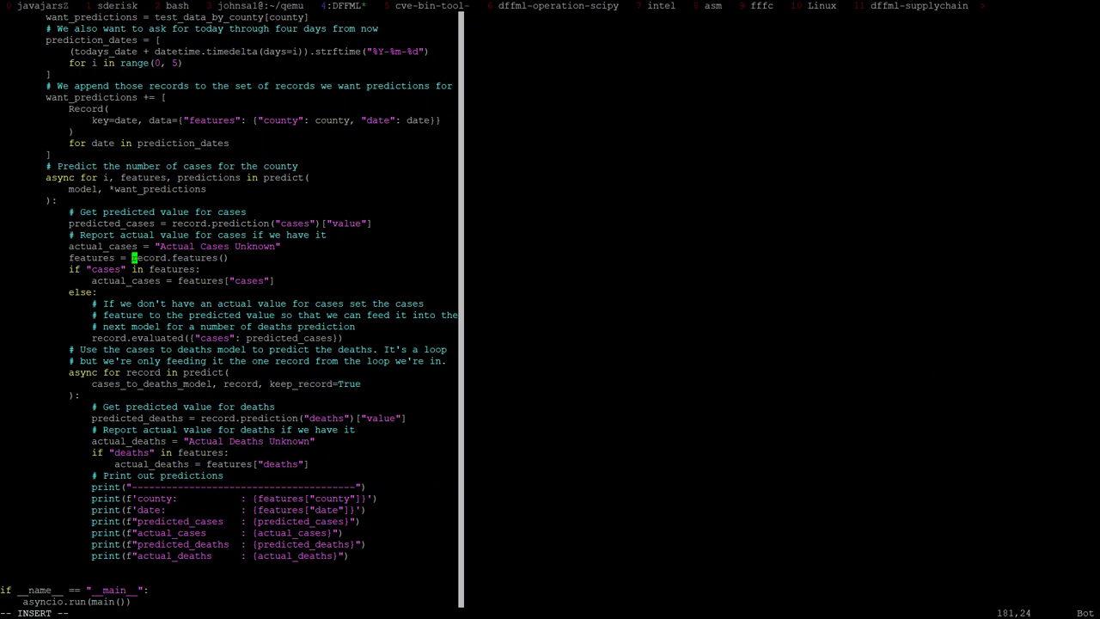
text(()
text(**)
key(Escape)
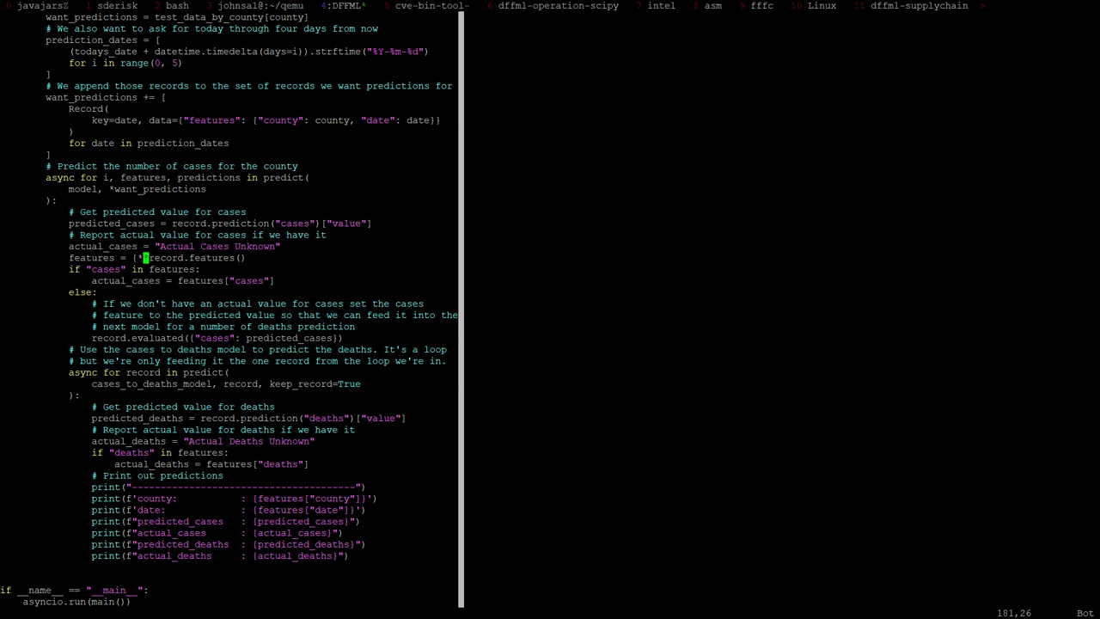
text(A, **record.predictions())
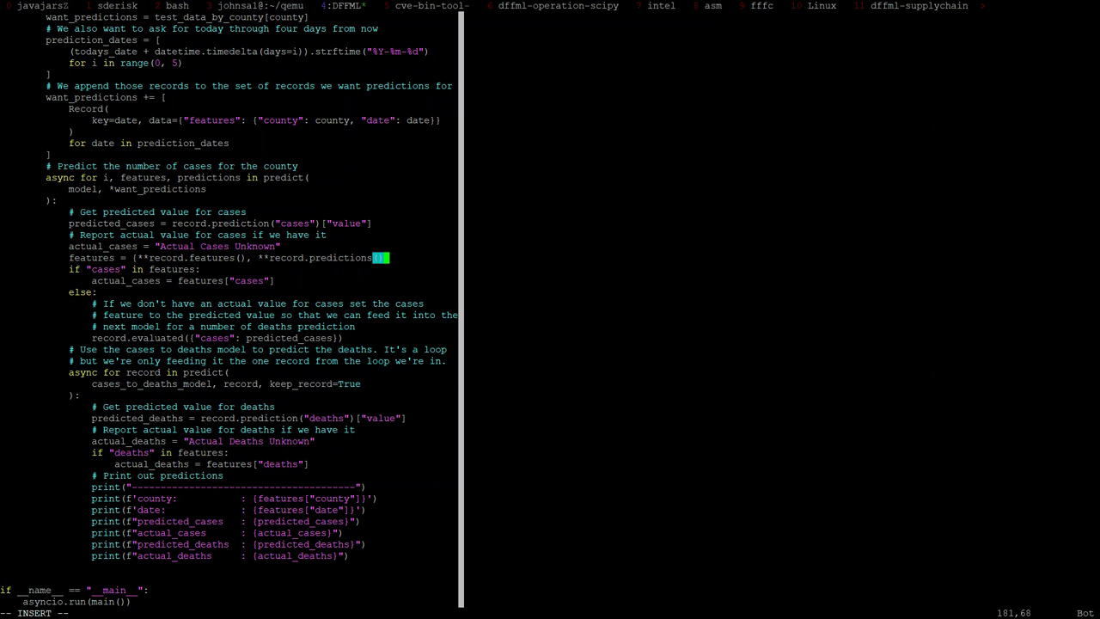
key(Escape)
Step: Remove an accidentally added blank line and check the merged features line
key(o)
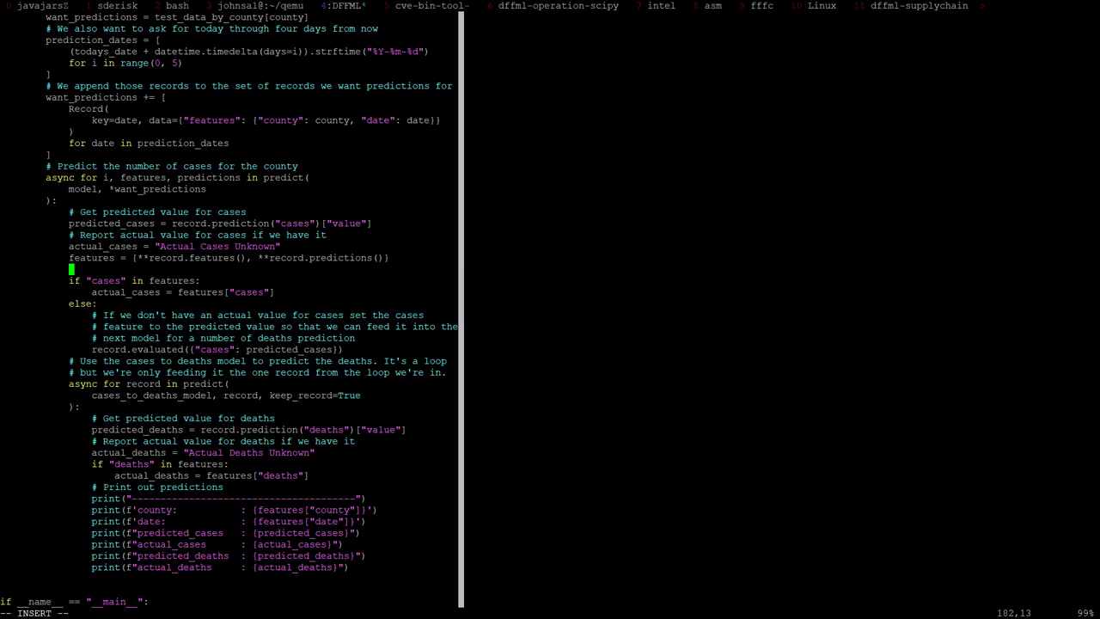
key(Escape)
key(d)
key(d)
key(k)
key(l)
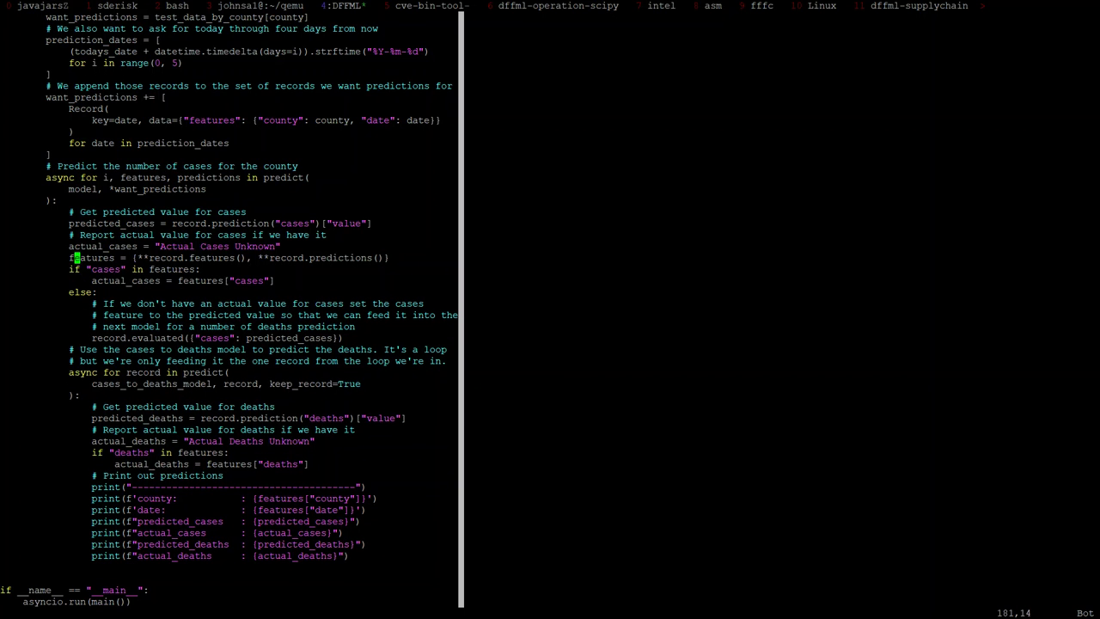
key(w)
key(w)
key(w)
key(w)
key(w)
key(w)
key(w)
key(w)
key(l)
key(h)
Step: Inspect the evaluated cases line, its predicted_cases argument, and the comment lines above
key(h)
key(h)
key(h)
key(j)
key(j)
key(j)
key(j)
key(j)
key(j)
key(j)
key(h)
key(h)
key(h)
key(h)
key(h)
key(h)
key(h)
key(h)
key(l)
key(l)
key(l)
key(l)
key(l)
key(l)
key(l)
key(l)
key(l)
key(l)
key(l)
key(l)
key(l)
key(l)
key(l)
key(l)
key(l)
key(l)
key(l)
key(l)
key(l)
key(l)
key(k)
key(k)
key(k)
key(k)
key(k)
key(k)
key(k)
key(j)
key(j)
key(j)
key(j)
key(j)
key(j)
key(j)
key(j)
key(j)
key(j)
key(j)
key(j)
key(j)
key(j)
key(j)
key(j)
key(j)
key(j)
key(j)
key(j)
key(j)
key(j)
key(j)
key(j)
key(j)
key(j)
key(k)
key(k)
key(k)
key(k)
key(k)
key(k)
key(k)
key(k)
key(k)
key(k)
key(k)
key(k)
key(k)
key(k)
key(k)
key(k)
key(k)
key(k)
key(k)
key(k)
key(k)
key(k)
key(k)
key(k)
key(k)
key(k)
Step: Delete a stray comment line and return to the comma after features()
text(ko#)
key(Escape)
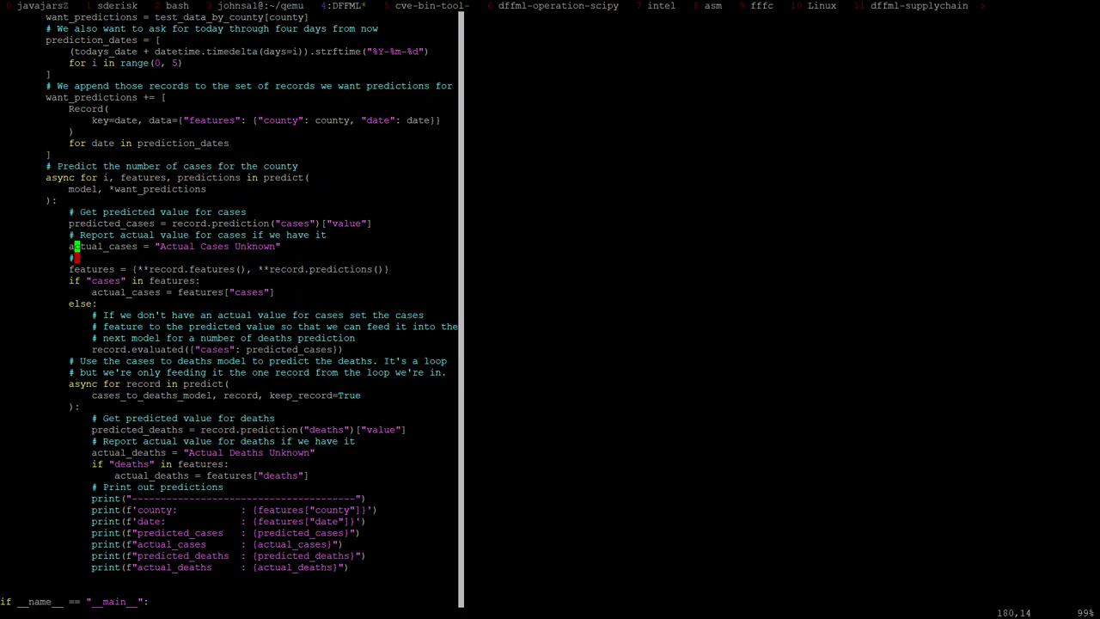
key(d)
key(d)
key(l)
key(l)
key(l)
key(l)
key(l)
key(l)
key(l)
key(l)
key(l)
key(l)
key(l)
key(l)
key(l)
key(l)
key(l)
key(l)
key(l)
key(l)
key(l)
key(l)
key(l)
key(l)
key(l)
key(l)
key(l)
key(l)
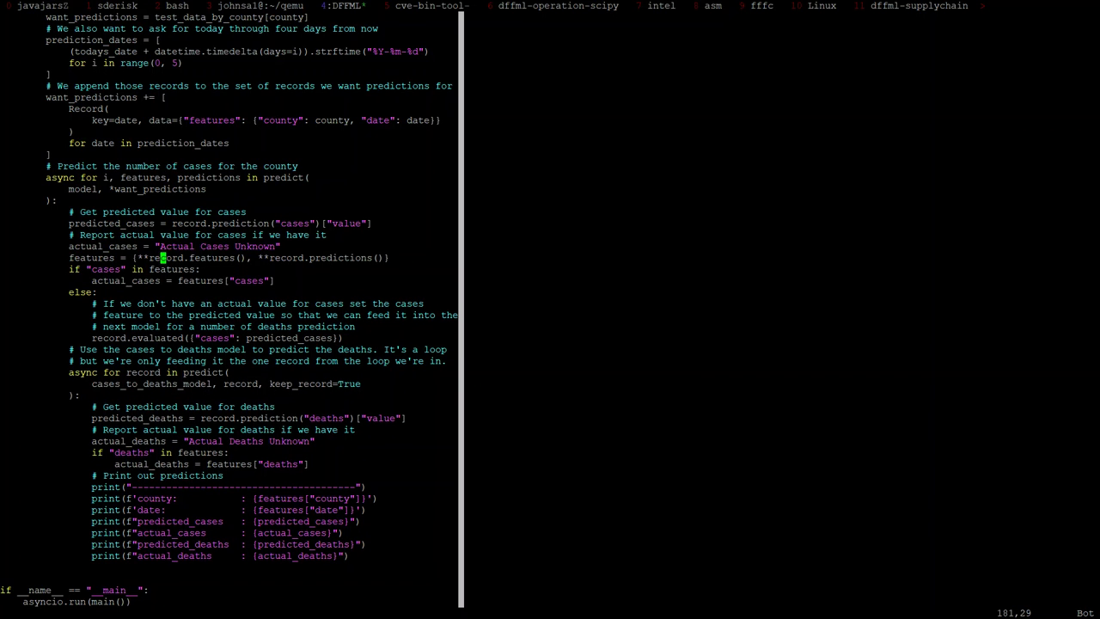
key(l)
key(l)
key(l)
key(l)
key(l)
key(l)
key(l)
key(l)
key(l)
key(l)
key(l)
key(l)
key(l)
key(l)
key(l)
key(l)
key(l)
key(l)
key(l)
key(l)
key(l)
key(l)
key(l)
key(l)
key(l)
Step: Review the predicted_cases line and the predictions call around it
key(h)
key(l)
key(l)
key(k)
key(k)
key(k)
key(h)
key(h)
key(h)
key(h)
key(h)
key(h)
key($)
key(%)
key(%)
key(j)
key(j)
key(j)
key(b)
key(l)
key(k)
key(k)
key(k)
key($)
key(percent)
key(h)
key(percent)
key(h)
key(h)
Step: Delete the ["value"] lookup from the predicted_cases line
key(w)
key(f)
key([)
key(shift+d)
key(j)
key(j)
key(k)
key(k)
Step: Copy the line as a record.confidence("cases") variant, then delete the copy
key(y)
key(y)
key(p)
key(e)
key(e)
key(e)
key(e)
key(e)
text(bcw)
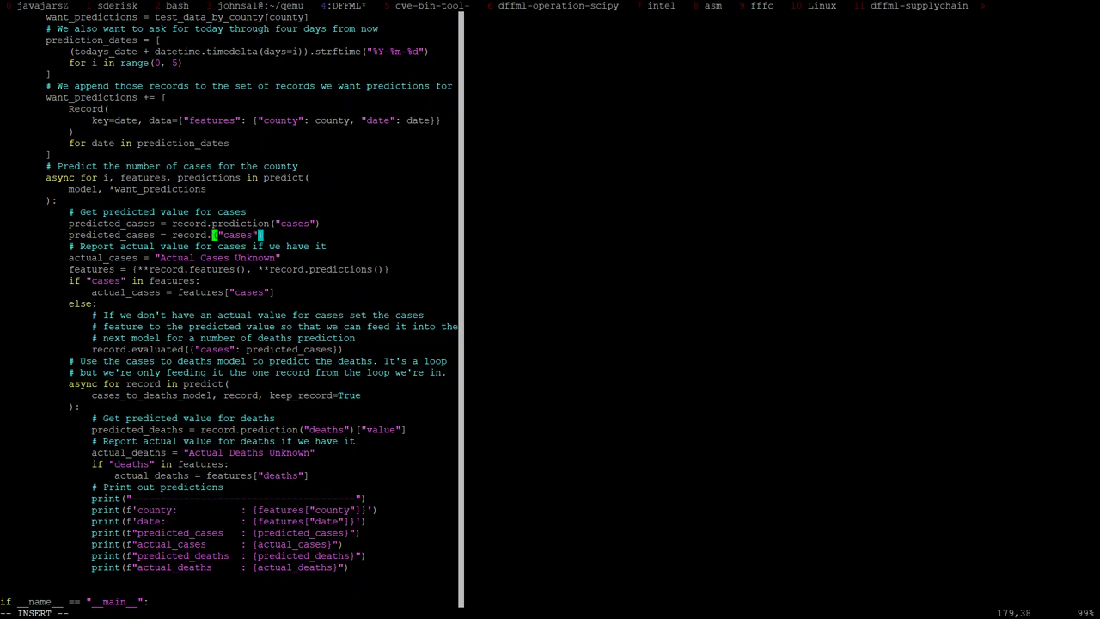
text(xon)
key(BackSpace)
key(BackSpace)
key(BackSpace)
text(config)
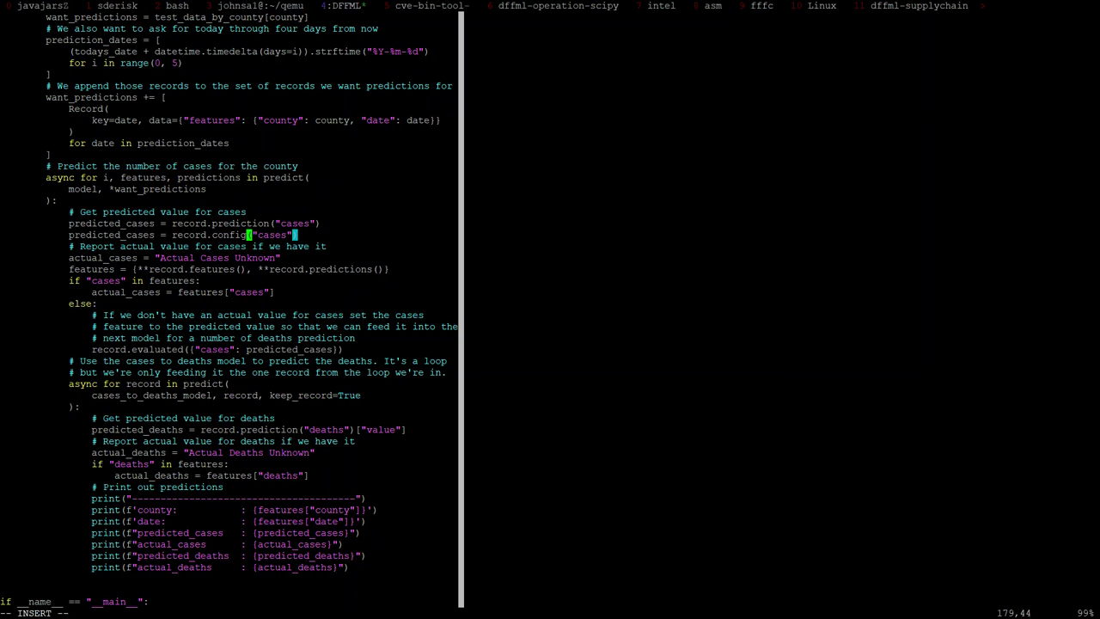
key(BackSpace)
text(dence)
key(Escape)
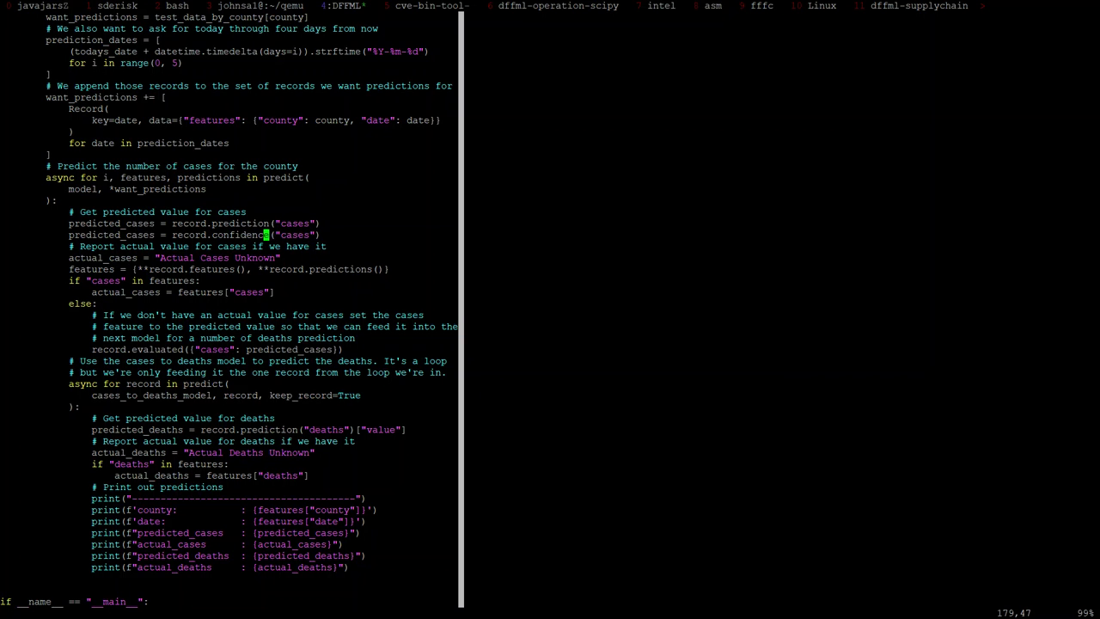
key(d)
key(d)
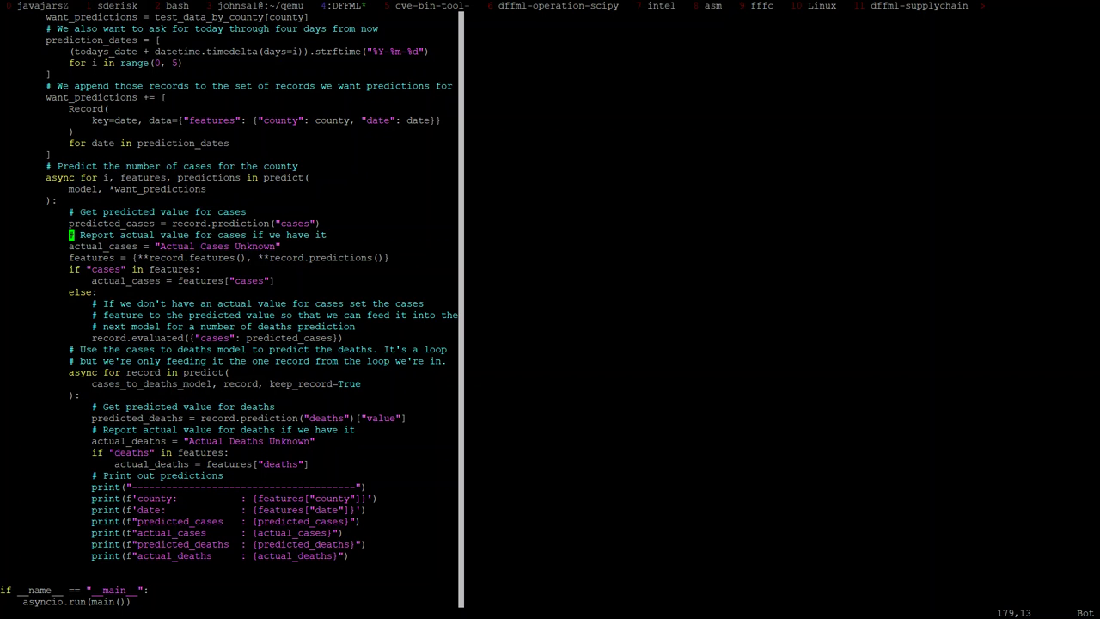
Step: Restore the confidence line and turn a copy of the prediction line into record.feature("cases")
key(P)
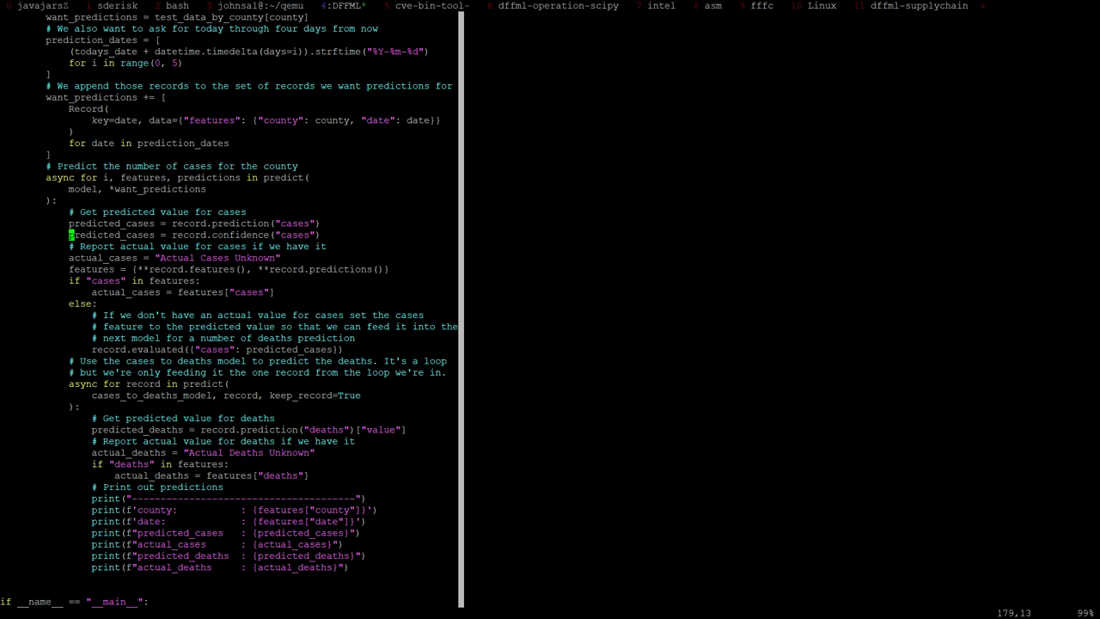
key(k)
key(y)
key(y)
key(P)
key(e)
key(e)
key(e)
key(e)
key(e)
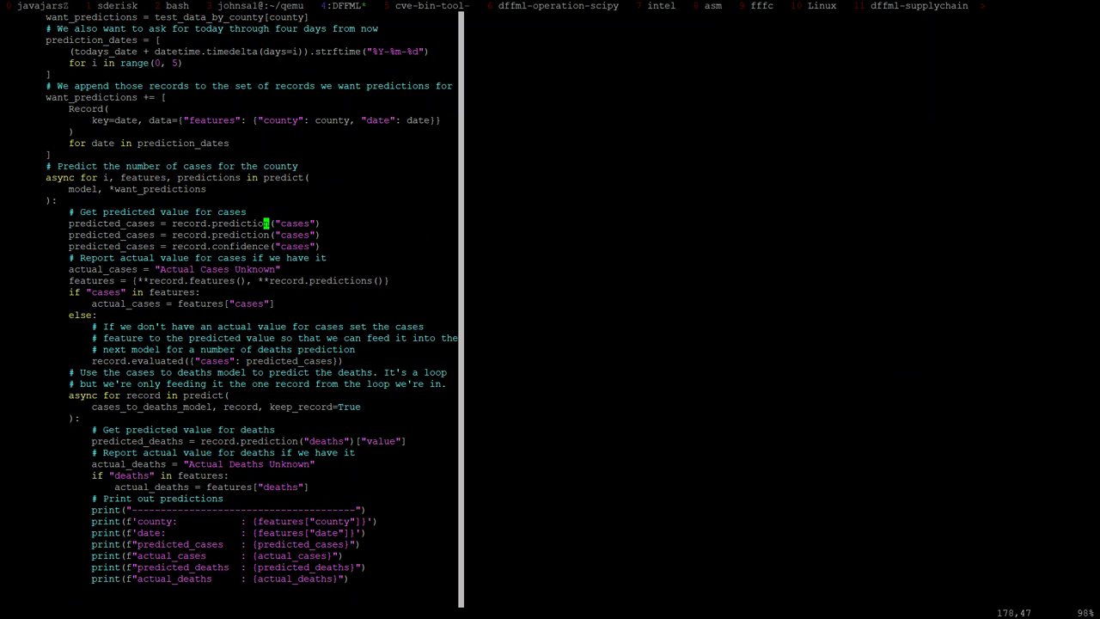
text(bcwfeature)
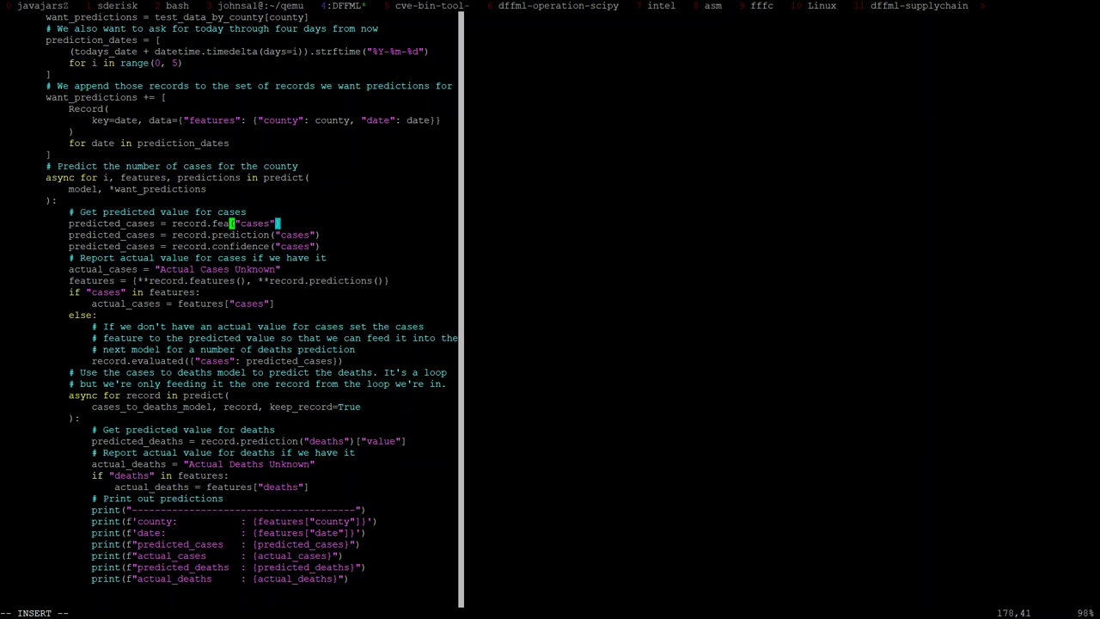
key(Escape)
Step: Move the feature line below the prediction line, highlight actual_cases, and switch to Chrome
key(d)
key(d)
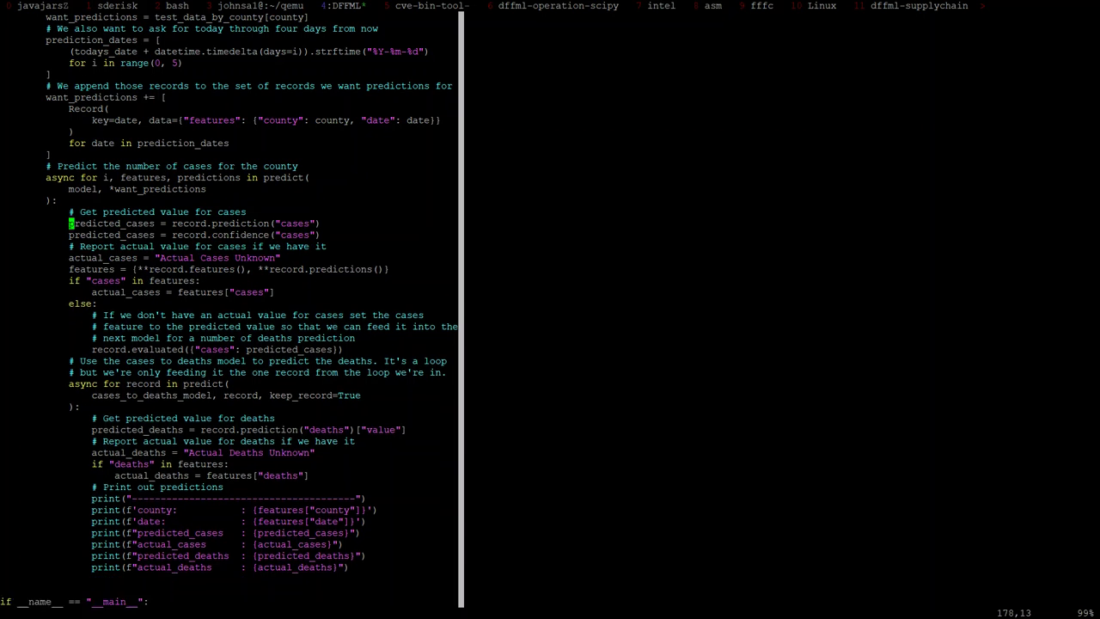
key(p)
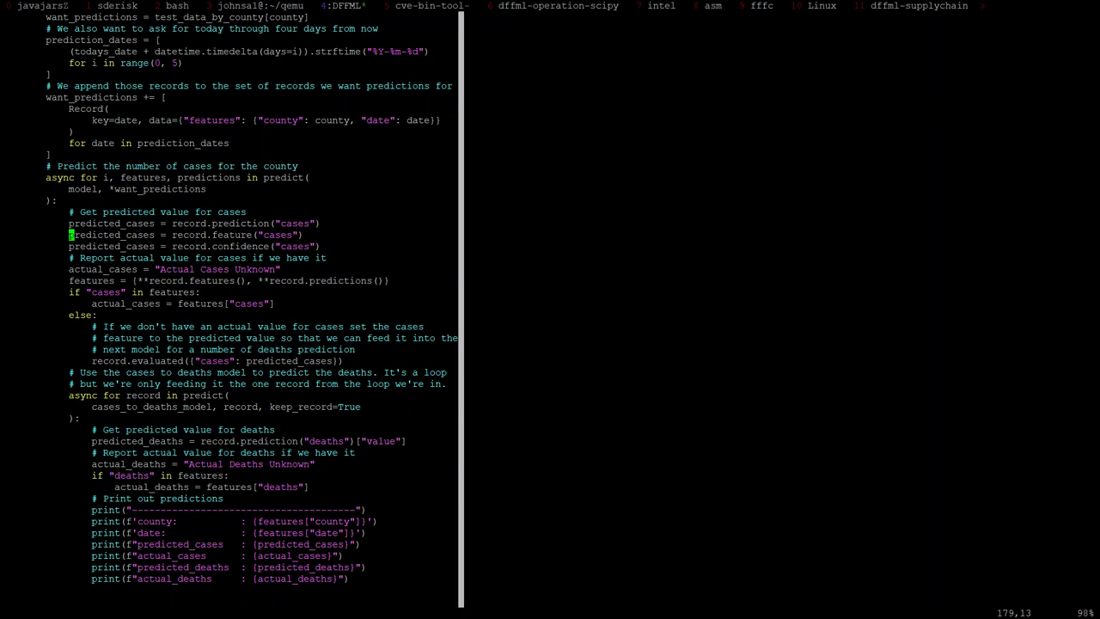
double_click(125, 303)
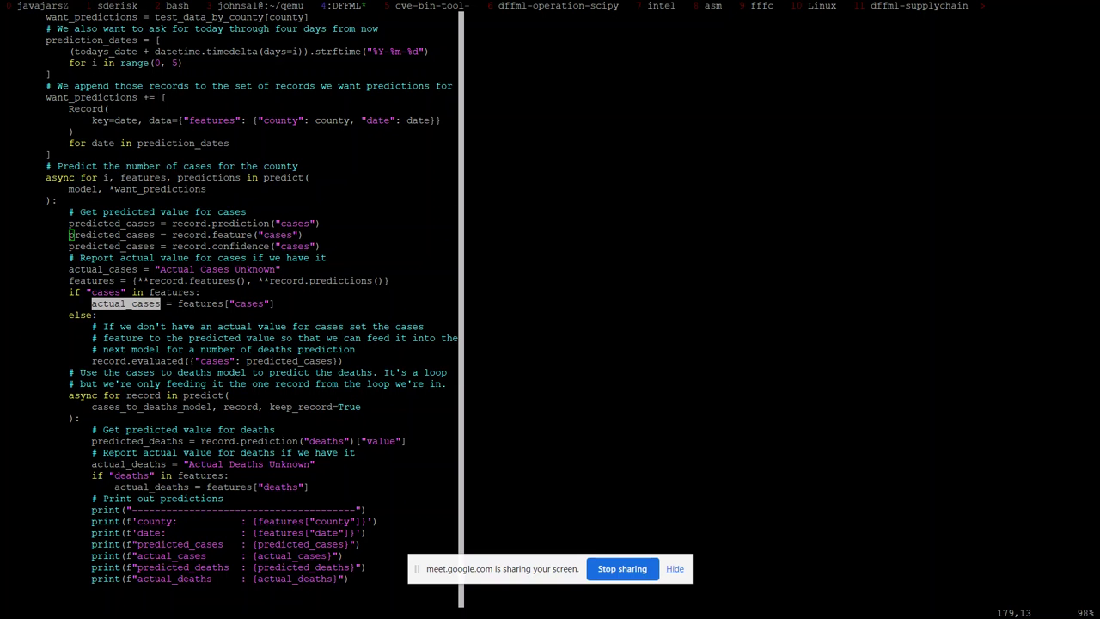
key(alt+Tab)
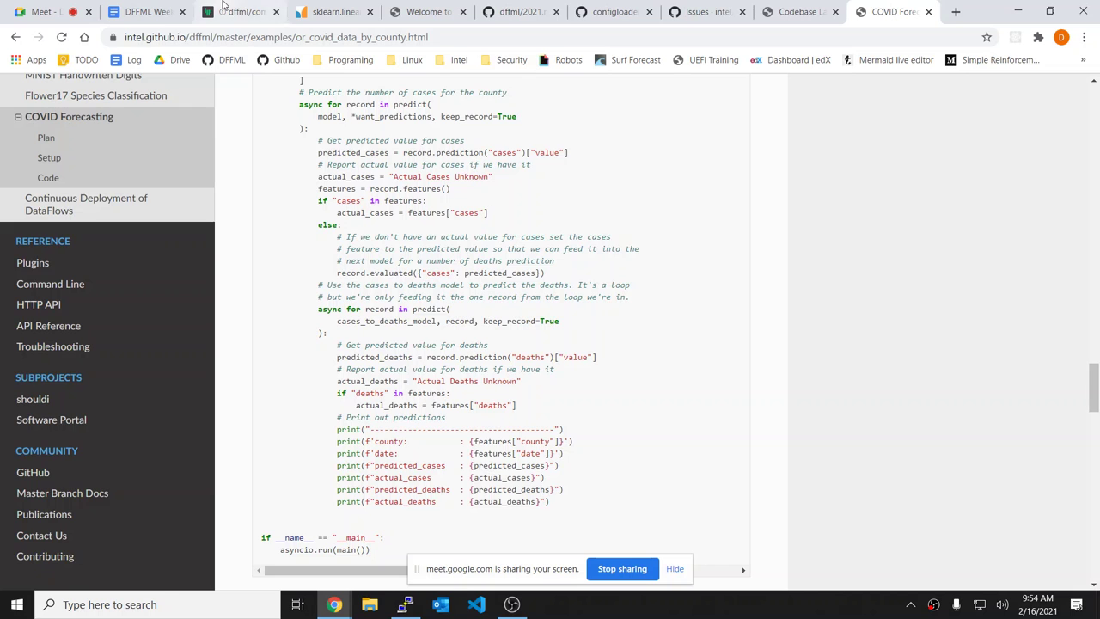
Step: Open the DFFML Weekly Sync minutes and select the .dirconf configloader agenda lines
click(221, 6)
click(146, 11)
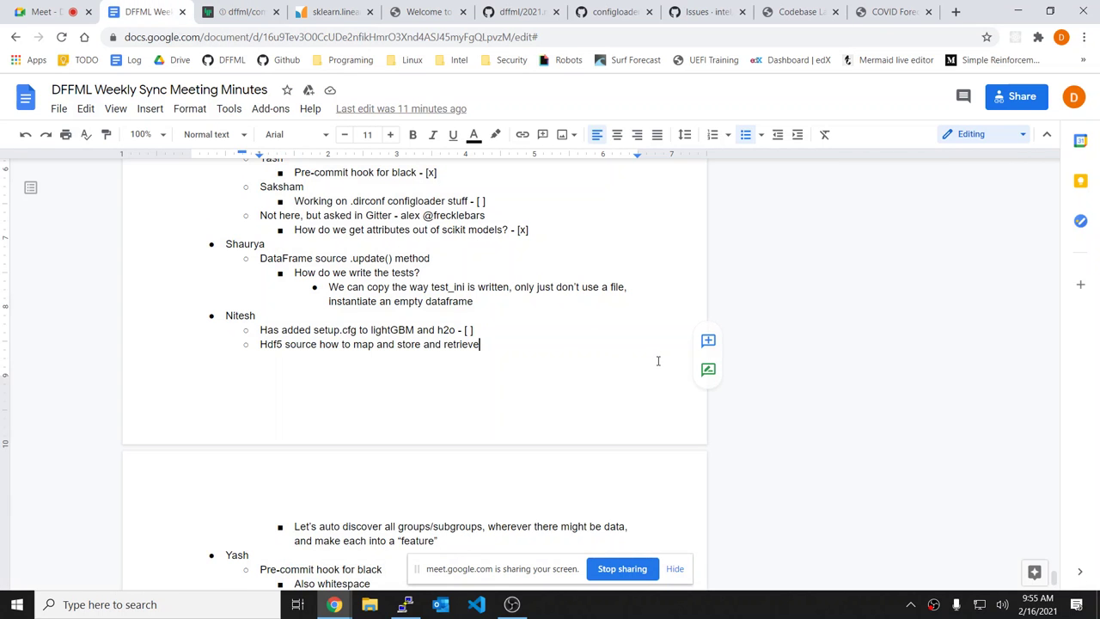
scroll(658, 360, down, 4)
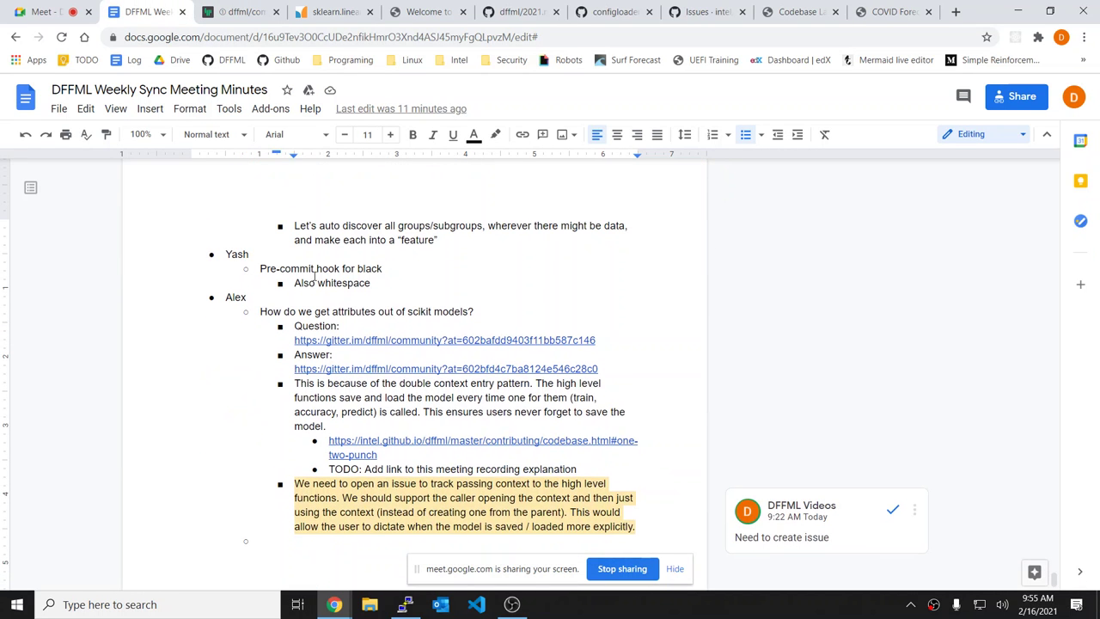
scroll(410, 278, down, 10)
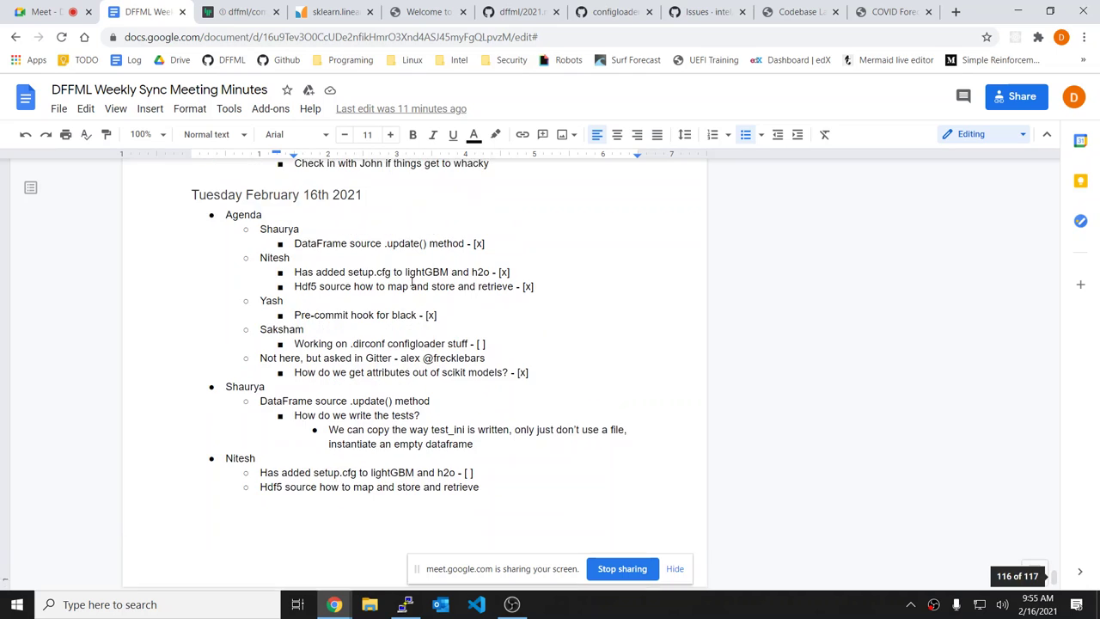
scroll(415, 284, up, 1)
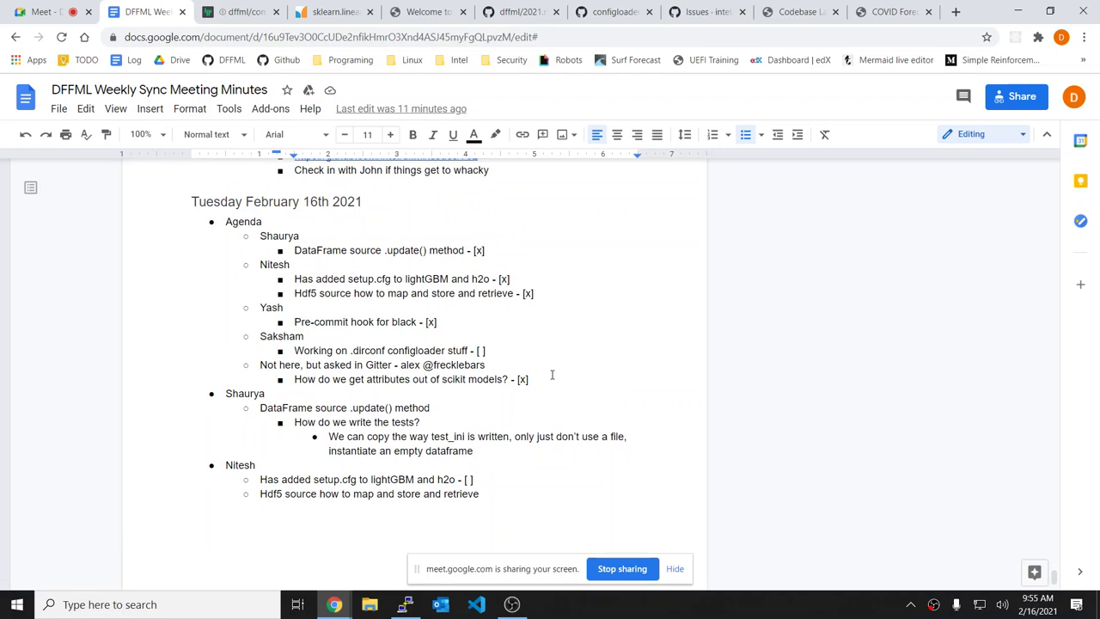
click(565, 351)
scroll(564, 351, down, 1)
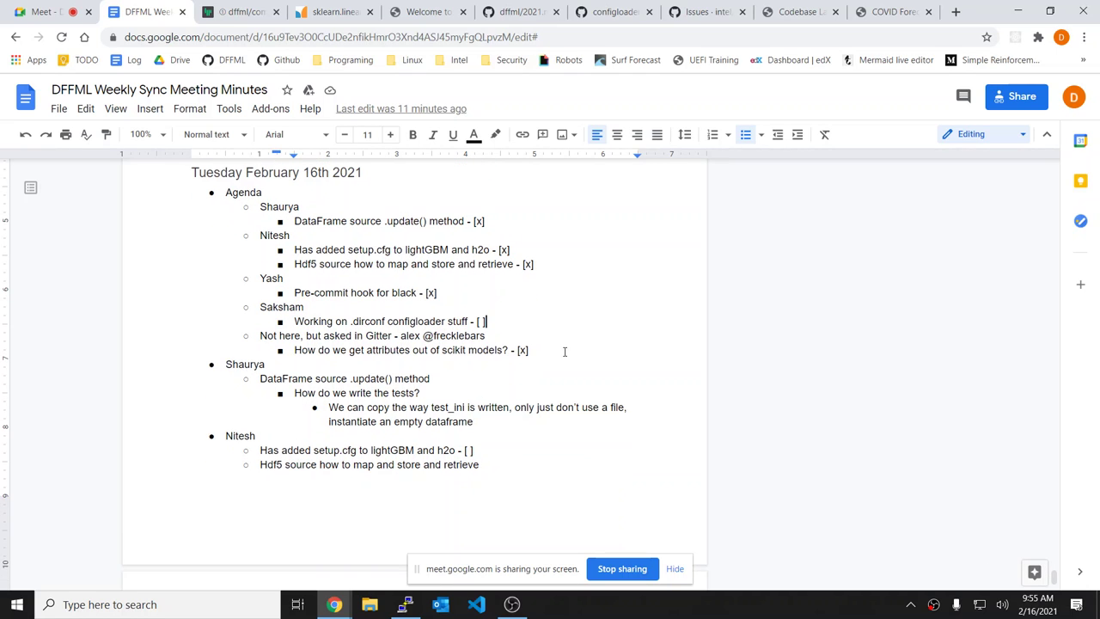
scroll(564, 351, down, 2)
scroll(565, 351, up, 4)
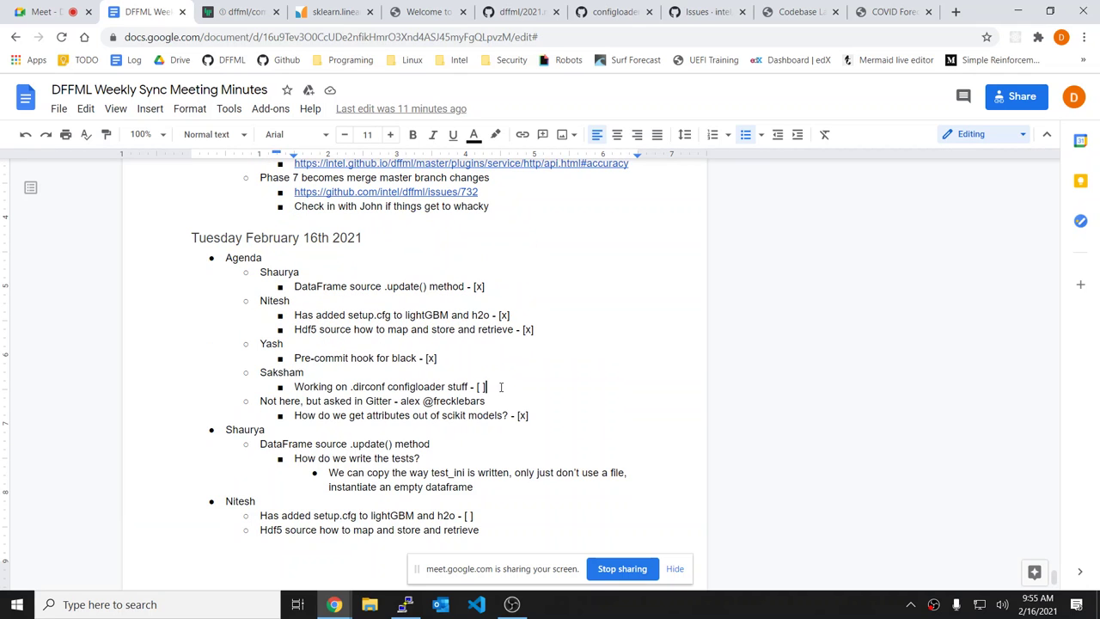
drag(501, 387, 259, 372)
key(ctrl+c)
scroll(493, 358, down, 10)
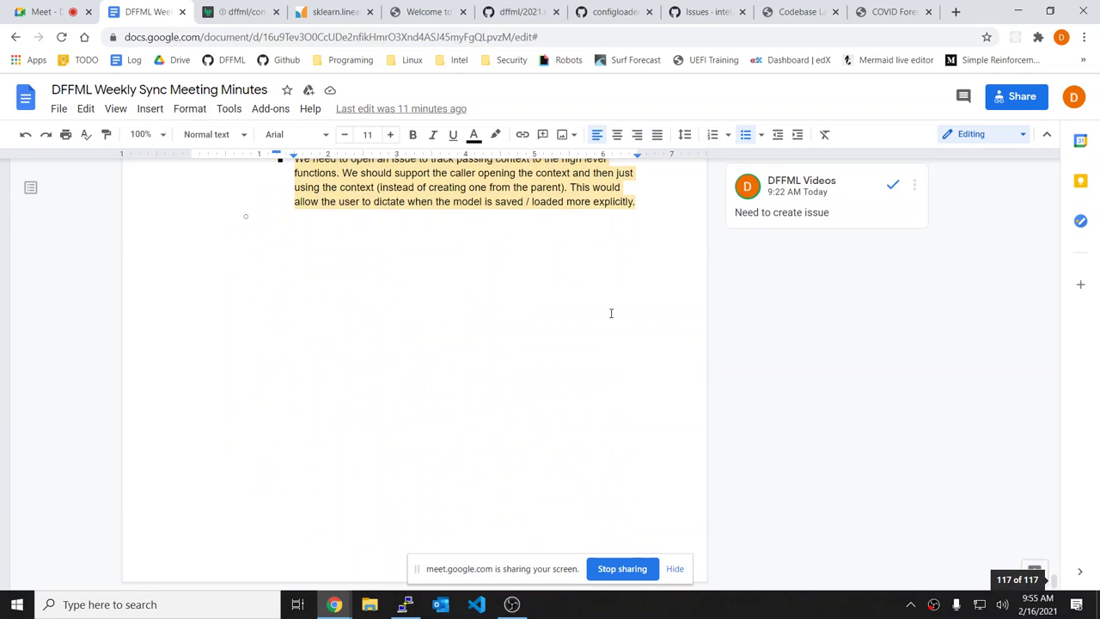
Step: Paste the .dirconf configloader section at the notes' end and remove its unchecked box
key(shift+Tab)
key(ctrl+v)
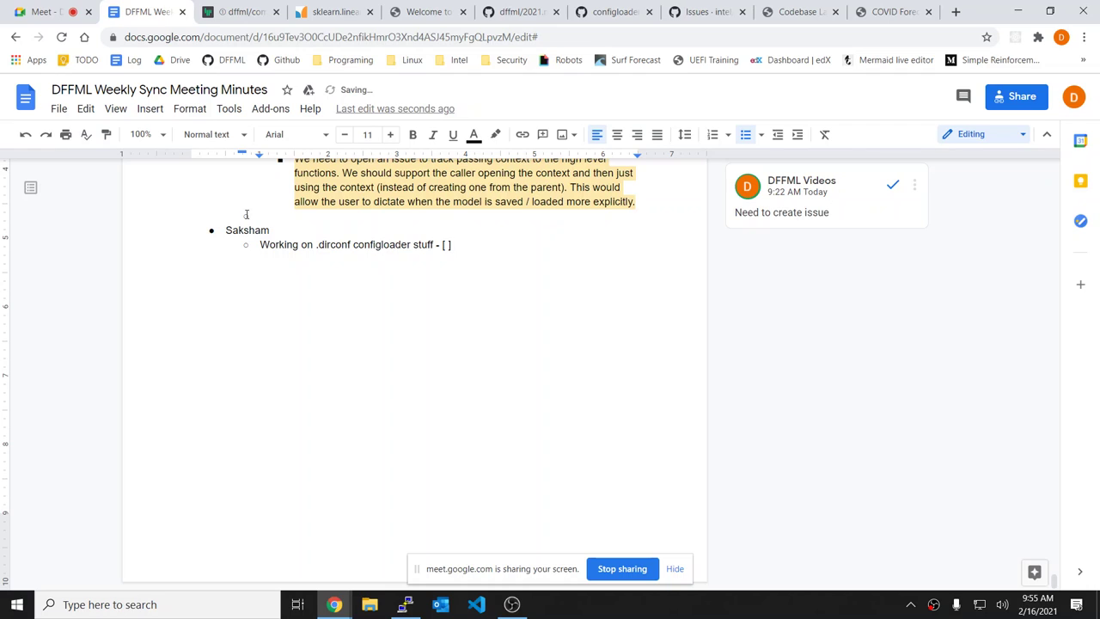
click(268, 215)
key(BackSpace)
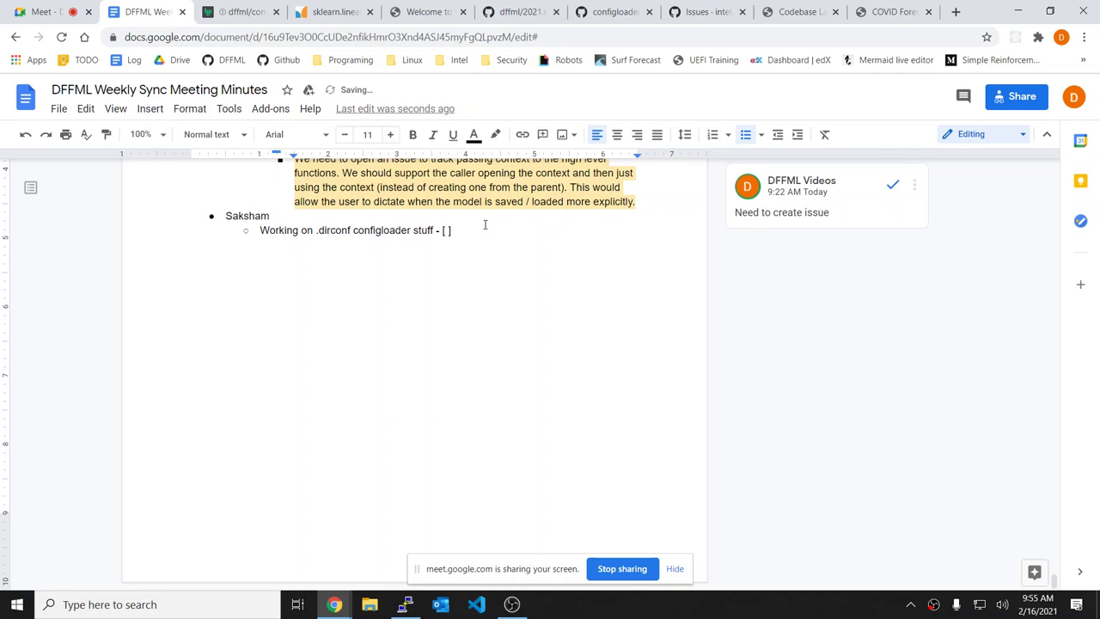
click(488, 230)
key(BackSpace)
key(BackSpace)
key(BackSpace)
key(BackSpace)
key(BackSpace)
key(BackSpace)
Step: Add a parse_unknown() sub-bullet under the pasted configloader line
key(Return)
key(Tab)
text(parse_unknown())
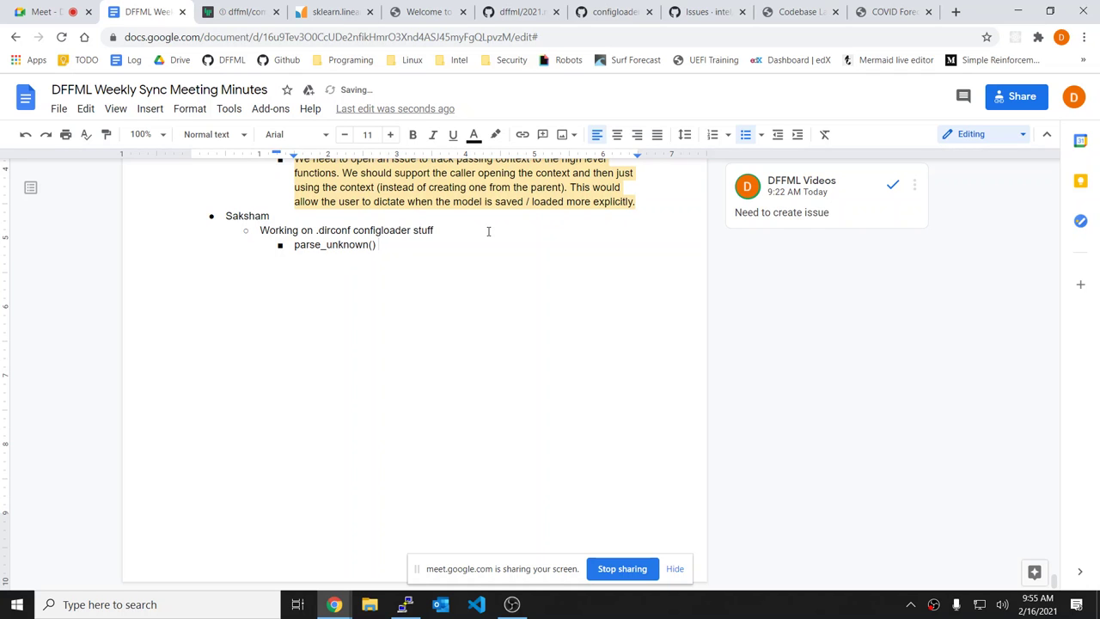
text( a)
key(BackSpace)
Step: Mark the .dirconf configloader agenda item done with [x]
scroll(488, 230, up, 5)
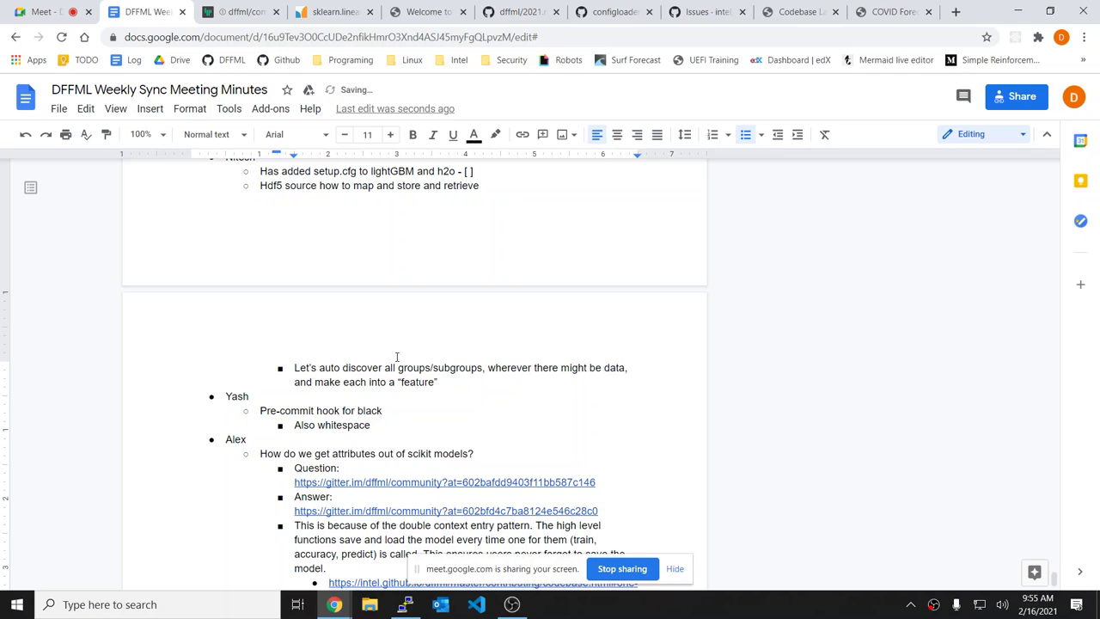
scroll(397, 355, up, 2)
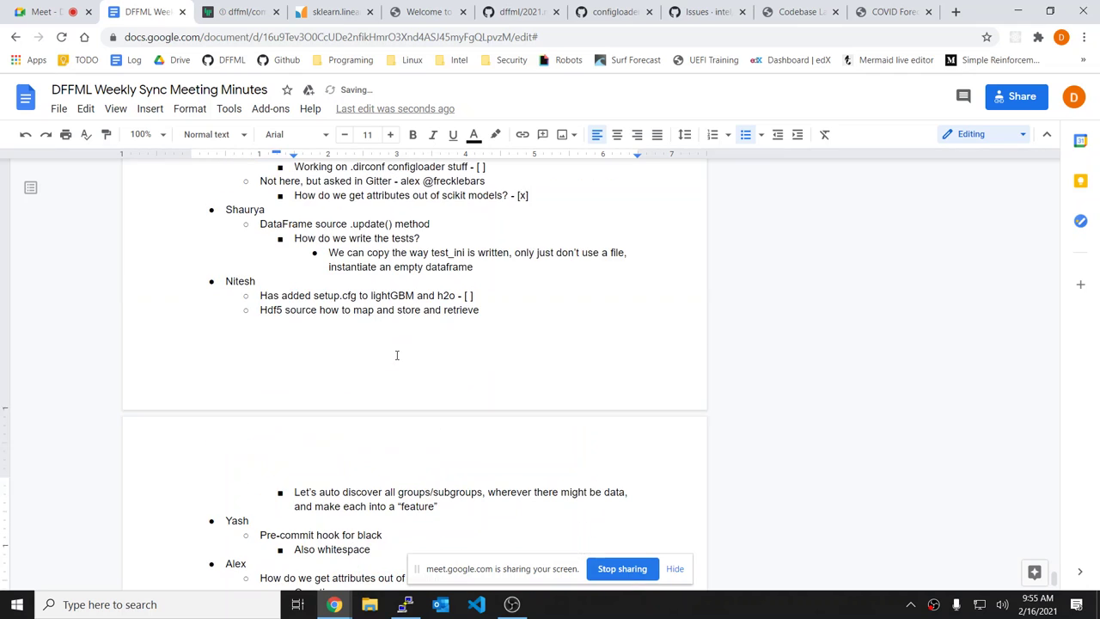
click(501, 165)
key(BackSpace)
key(BackSpace)
text(x)
scroll(500, 166, down, 5)
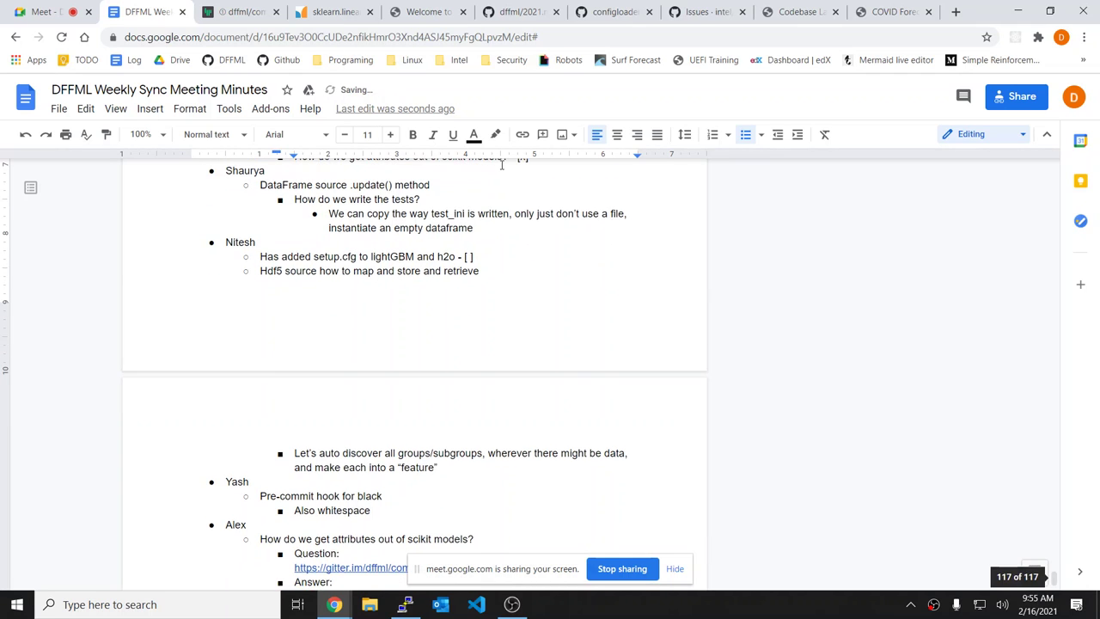
click(481, 516)
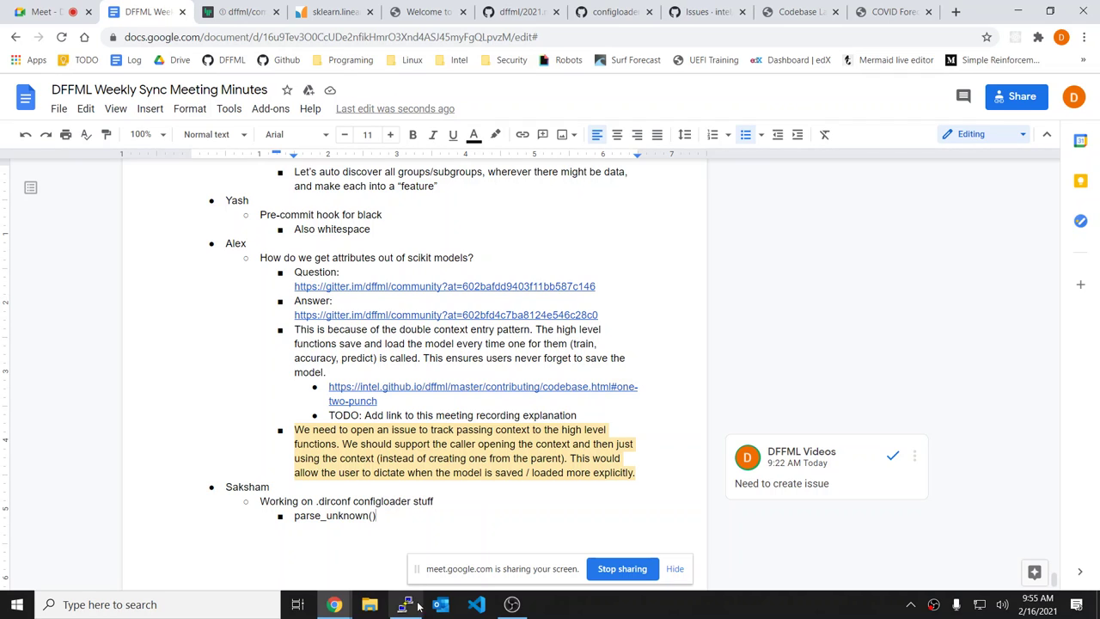
Step: Check the meeting call tab, then bring the Vim terminal back to the front
click(85, 8)
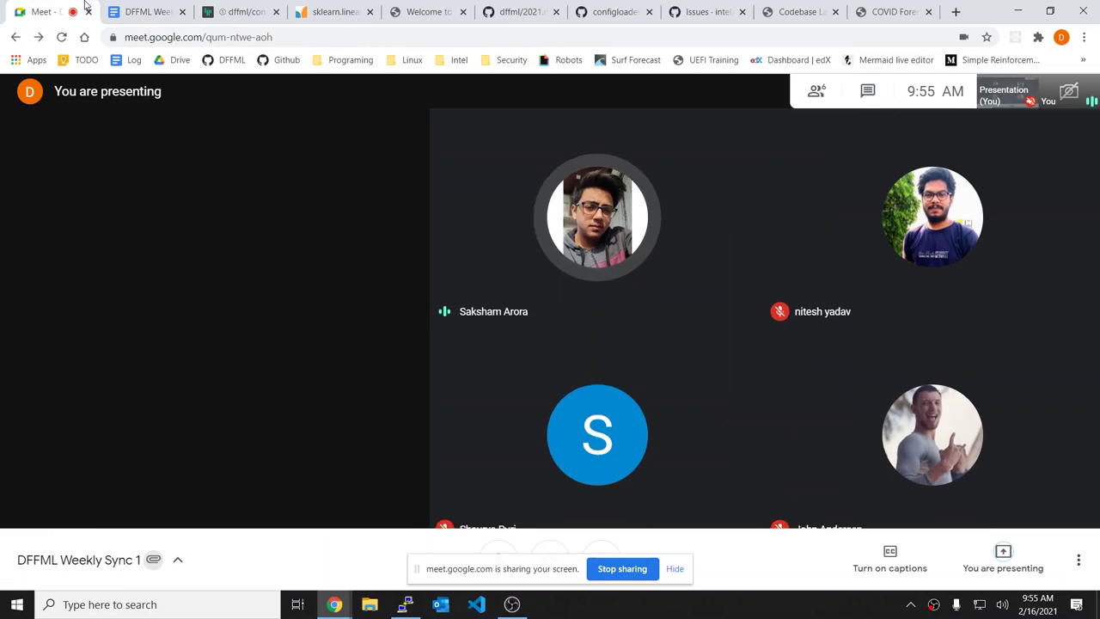
click(147, 12)
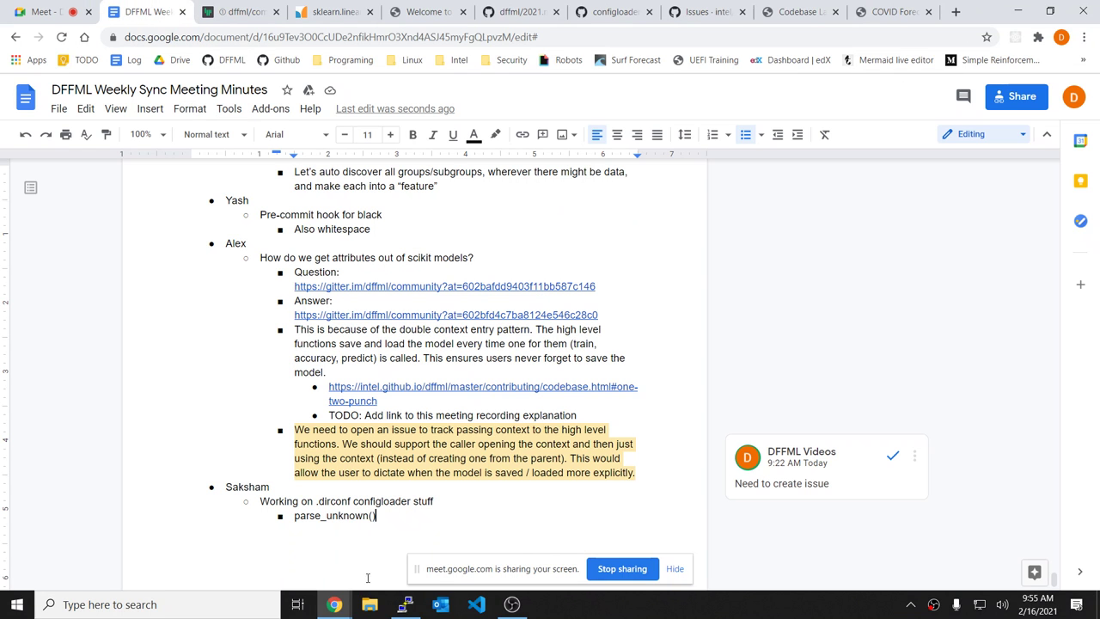
click(404, 604)
Step: Quit Vim and discard all local changes with git reset --hard HEAD
text(:q)
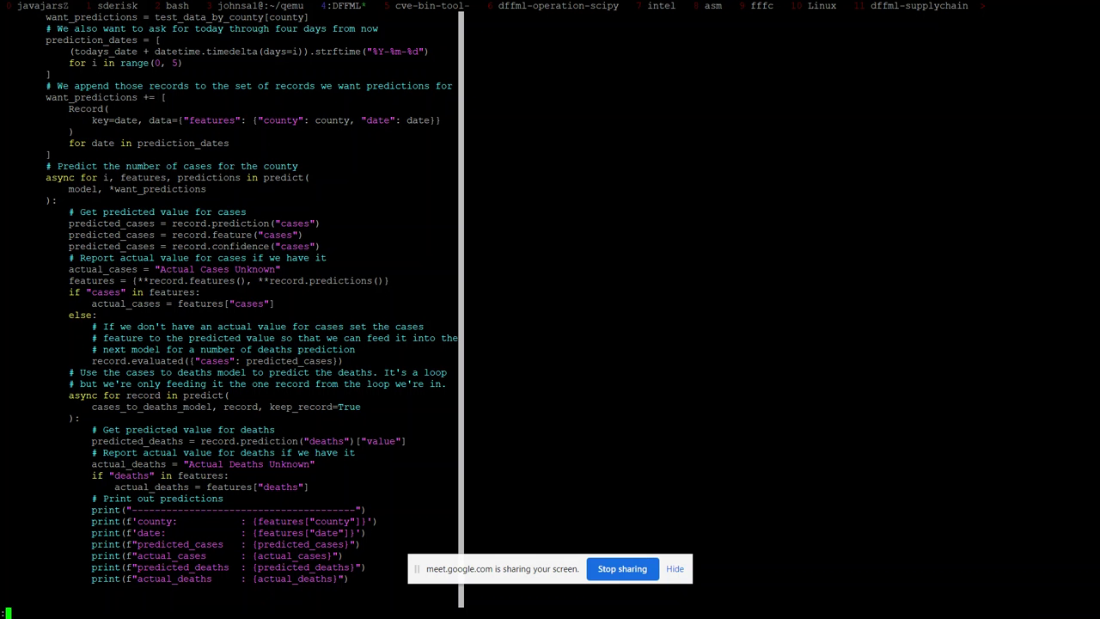
key(Return)
text(git )
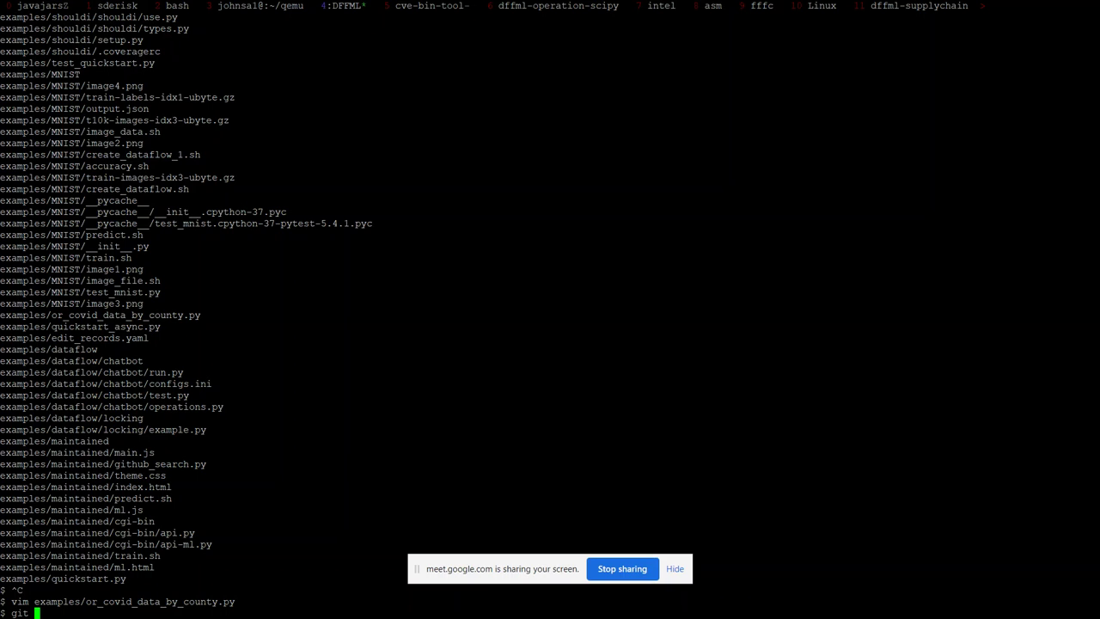
text(reset --hard HEAD)
key(Return)
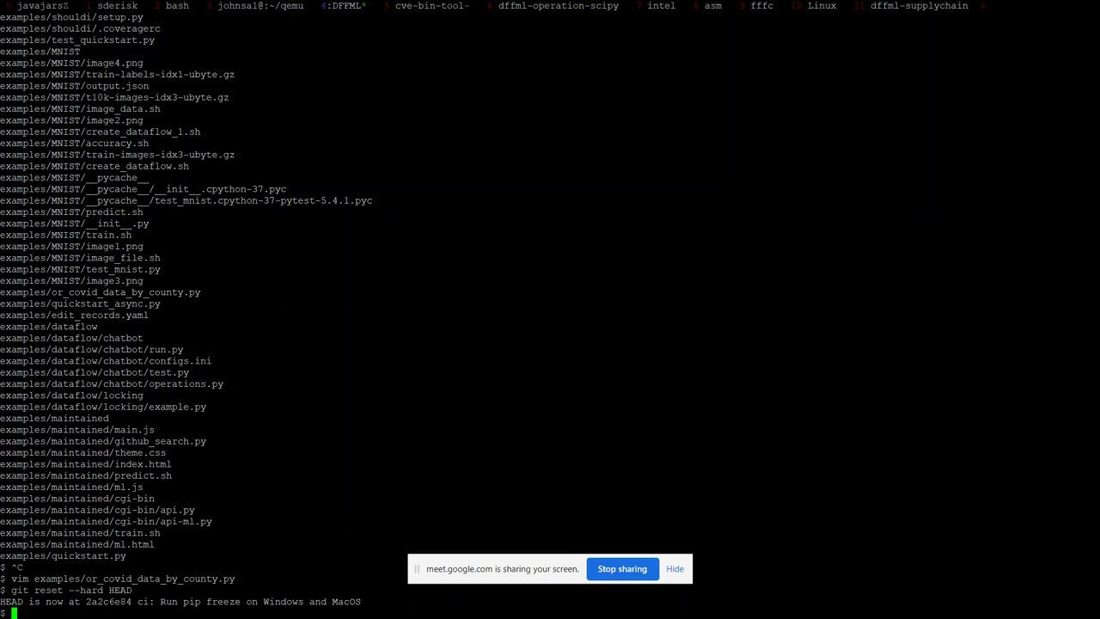
Step: Grep for dffml/base.py, then show its patch history with git log -p
text(git grep -p -- dffml/base.py)
key(Return)
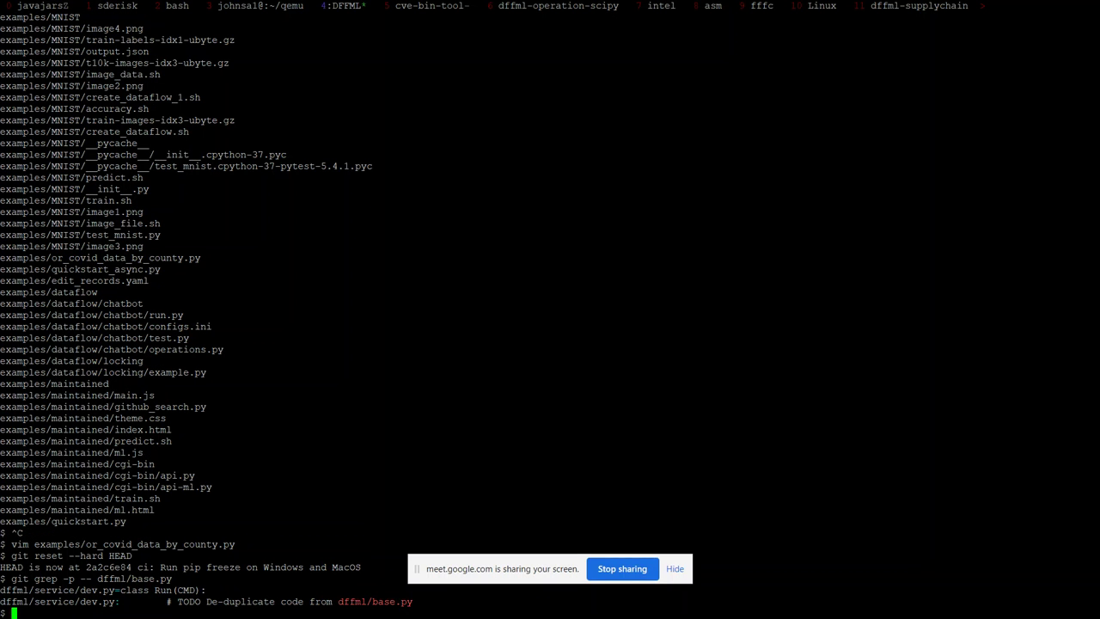
text(git log -p -- !$)
key(Return)
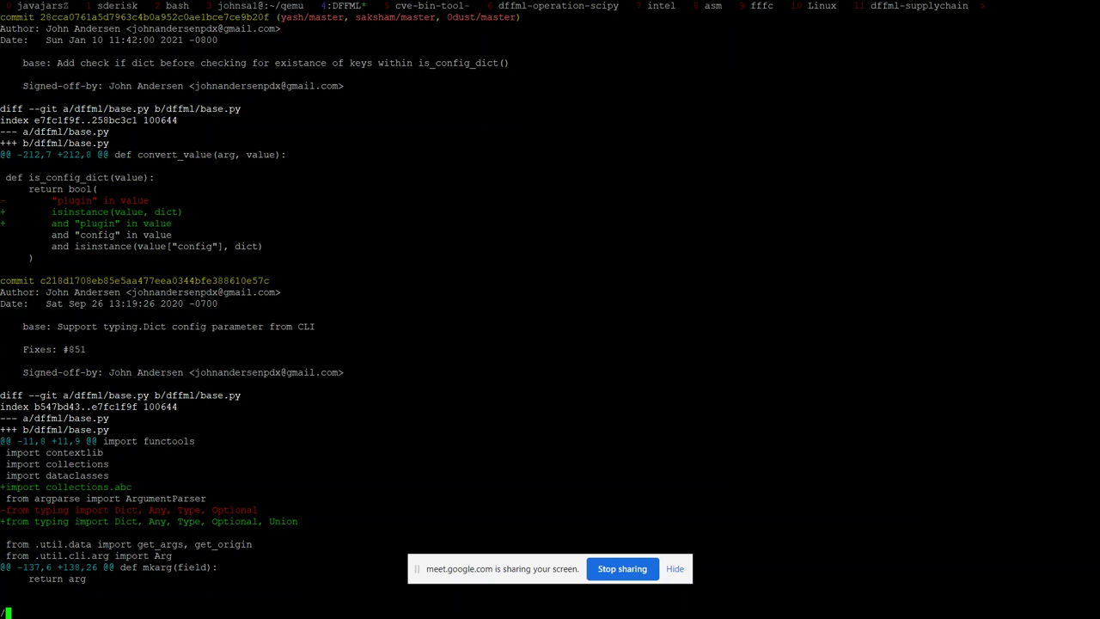
Step: Search the base.py history for config_config and then the misspelled classmetod
text(config)
key(BackSpace)
key(BackSpace)
key(BackSpace)
key(BackSpace)
key(BackSpace)
key(BackSpace)
text(config)
key(BackSpace)
key(BackSpace)
key(BackSpace)
key(BackSpace)
key(BackSpace)
text(config_config)
key(Return)
key(Return)
key(slash)
key(ctrl+e)
text(classmetod)
key(Return)
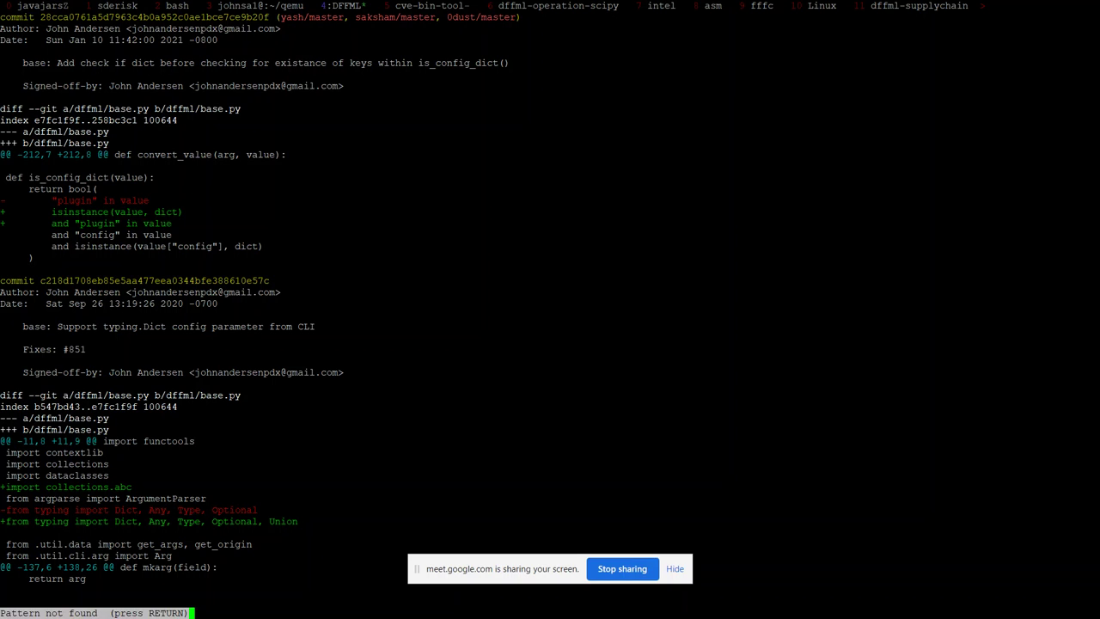
key(Return)
Step: Search the history for classmethod, step to the next match, then search for config
key(slash)
text(def g)
key(BackSpace)
key(BackSpace)
key(BackSpace)
key(BackSpace)
key(BackSpace)
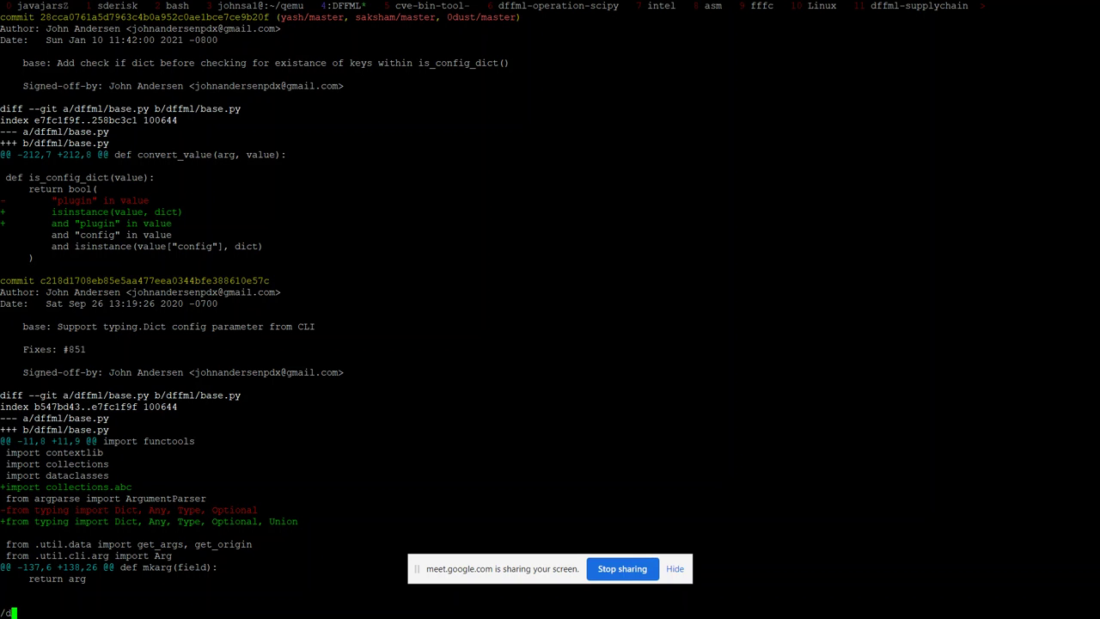
text(classmethod)
key(Return)
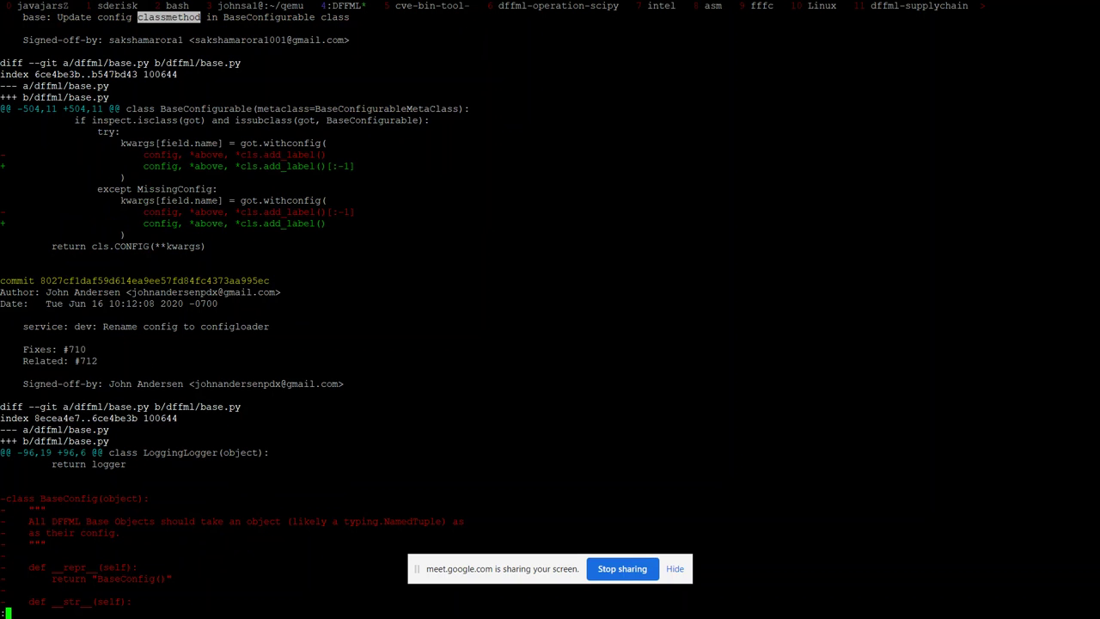
key(n)
key(Up)
key(Up)
key(Up)
key(Up)
key(Up)
key(Up)
key(Up)
key(Up)
key(Up)
key(Up)
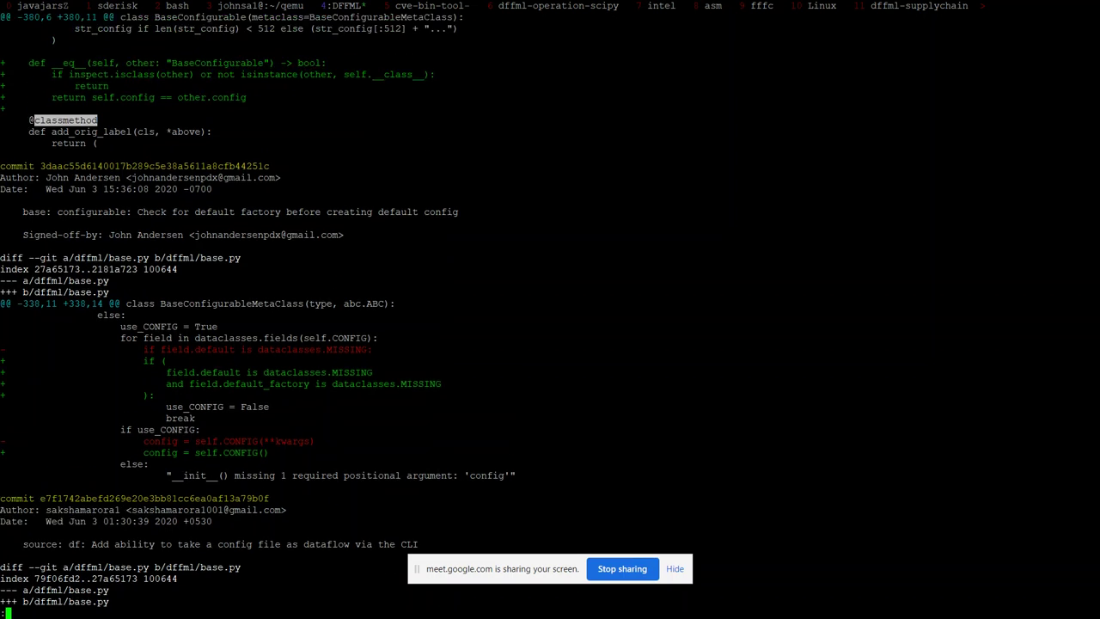
key(Up)
key(Up)
key(Up)
key(Up)
key(Up)
key(Up)
key(Up)
text(c)
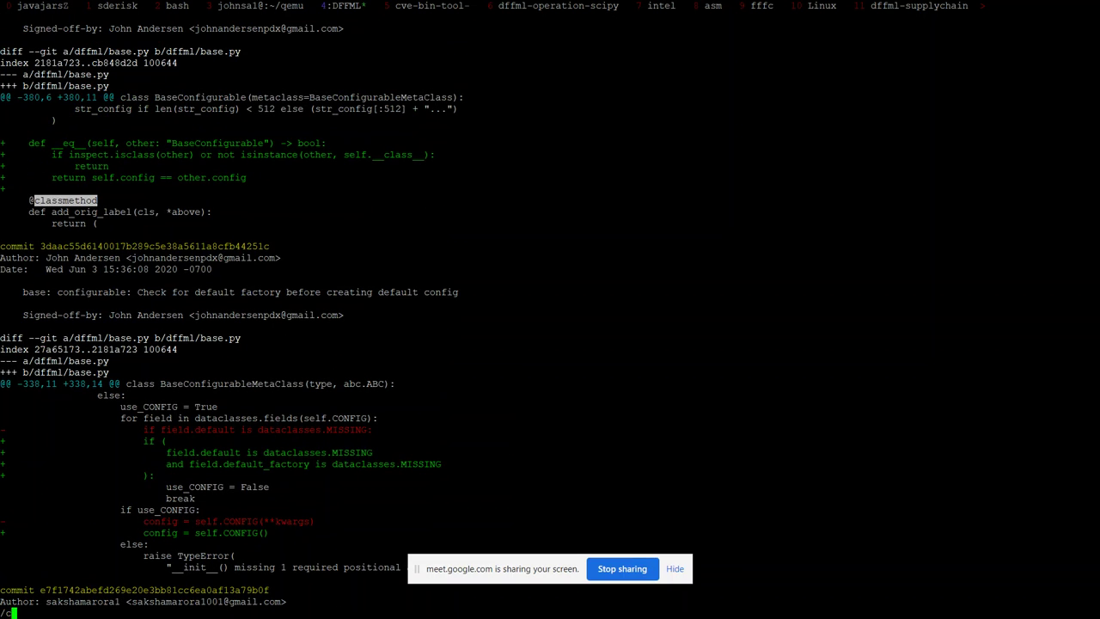
text(onfigura)
key(Return)
key(Return)
text(/config)
key(Return)
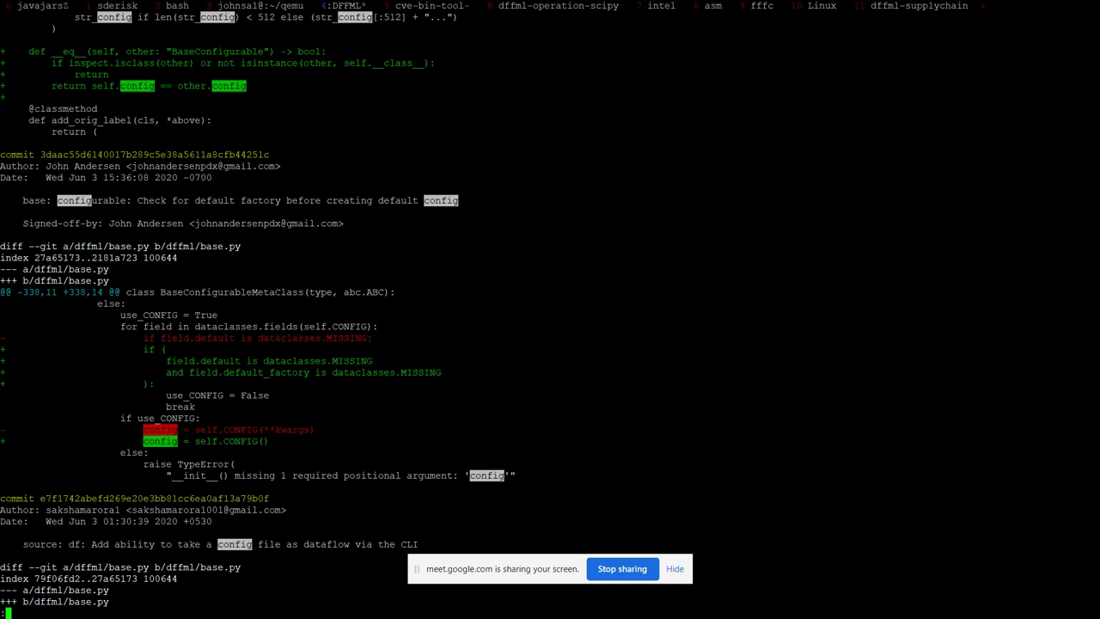
Step: Step through each def config change in the history, then split the tmux window side by side
text(g/def config)
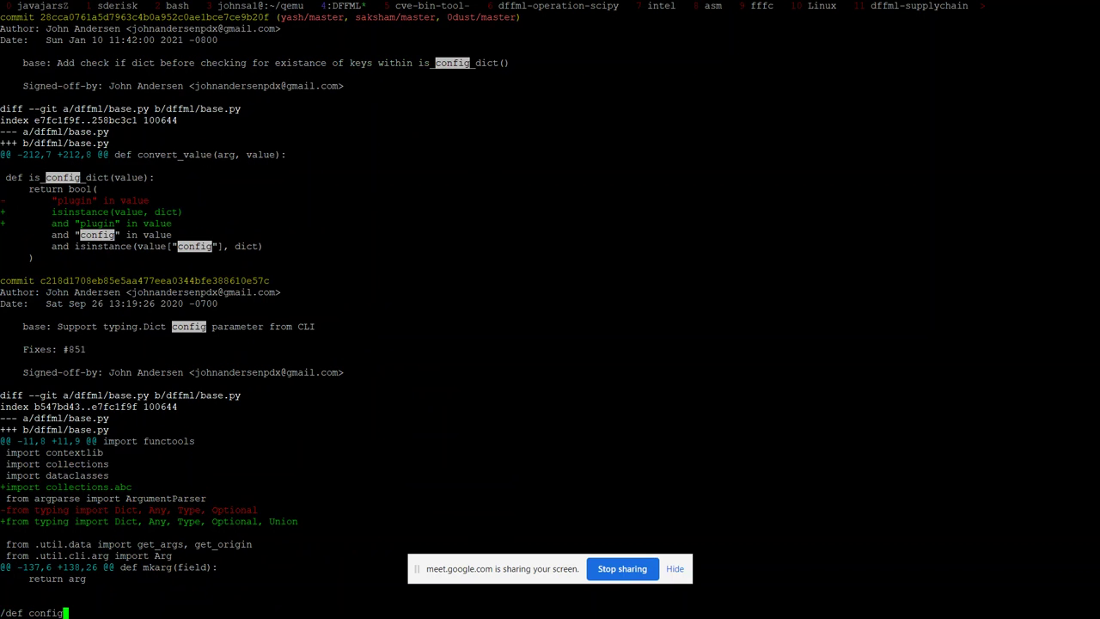
key(Return)
key(Up)
key(Up)
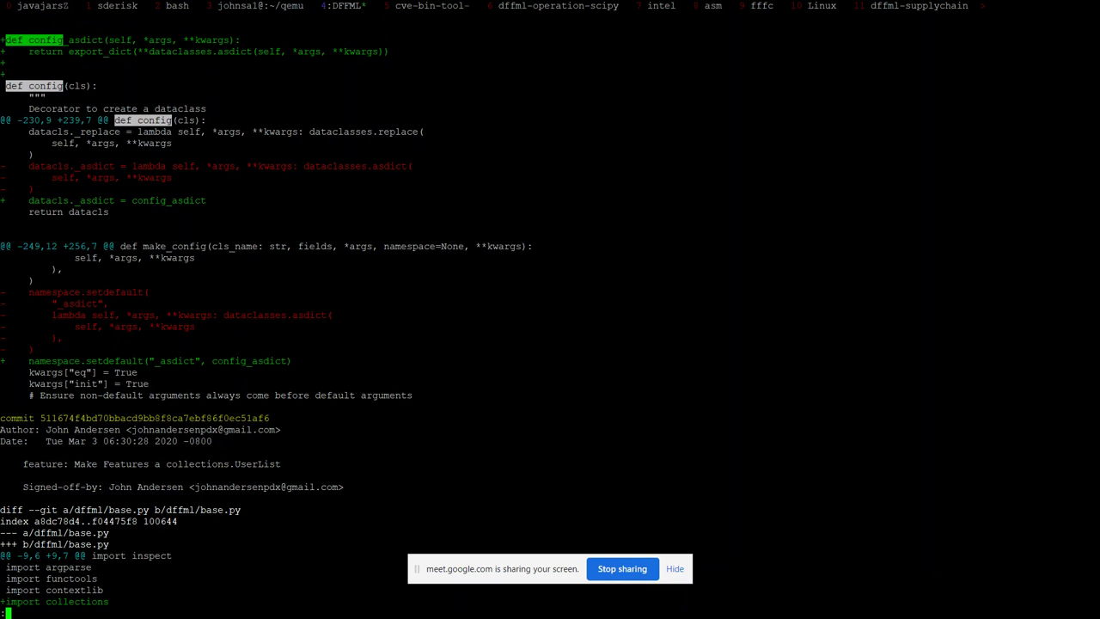
key(Down)
key(Down)
key(Down)
key(Down)
key(n)
key(n)
key(n)
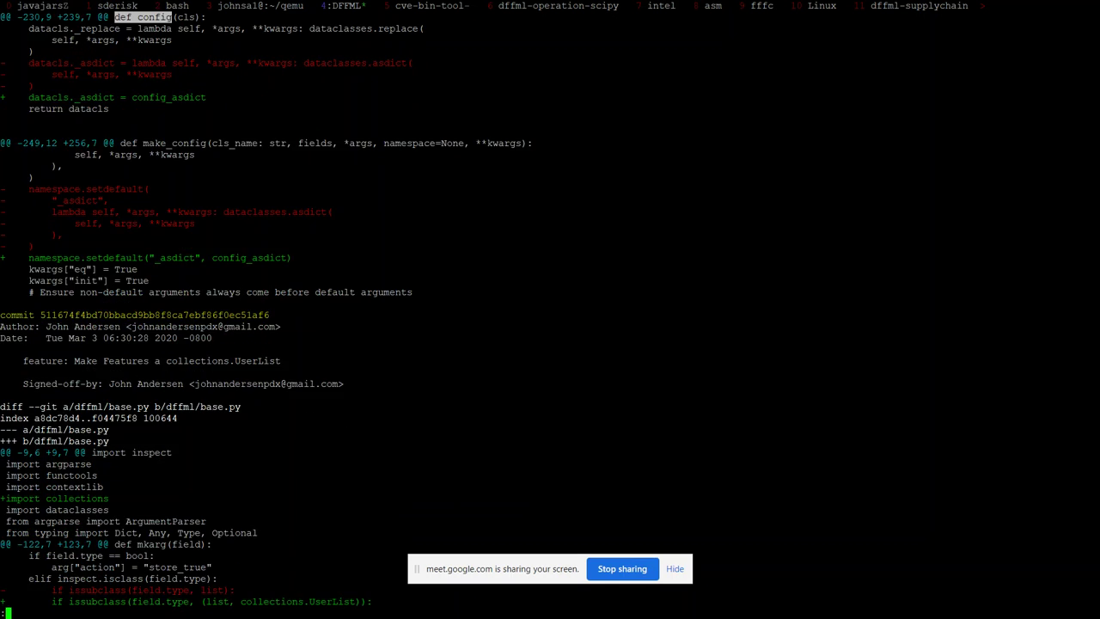
key(n)
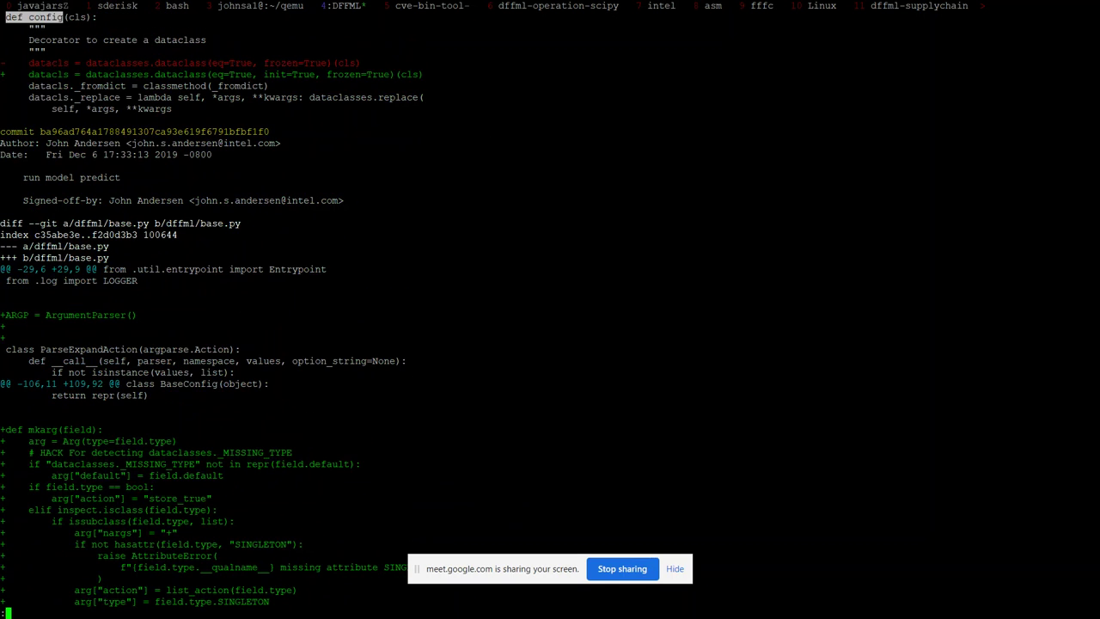
key(n)
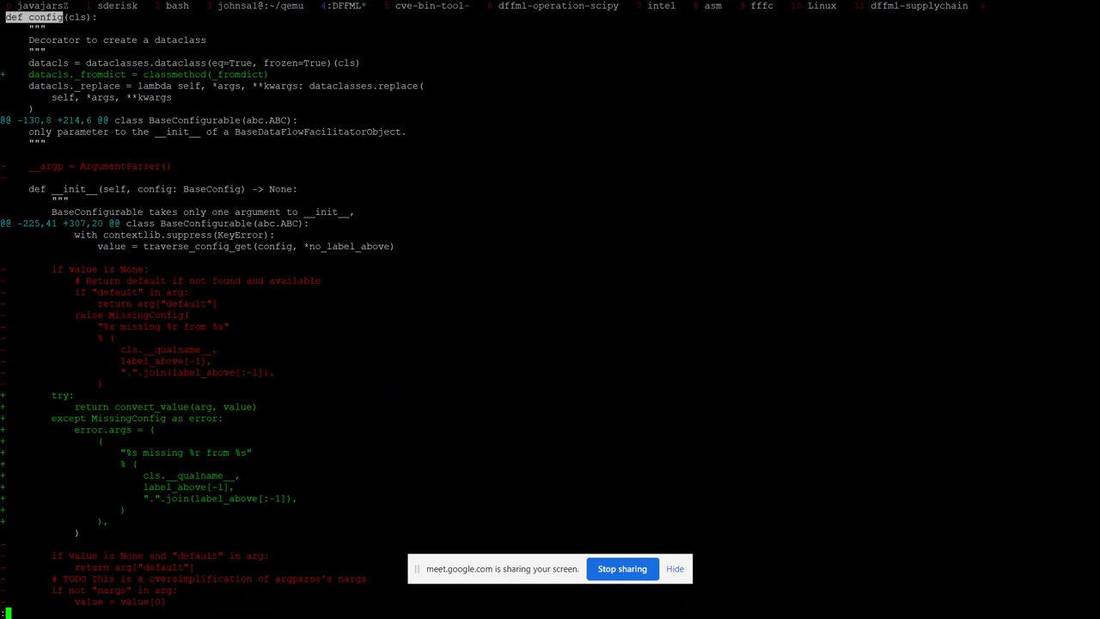
key(n)
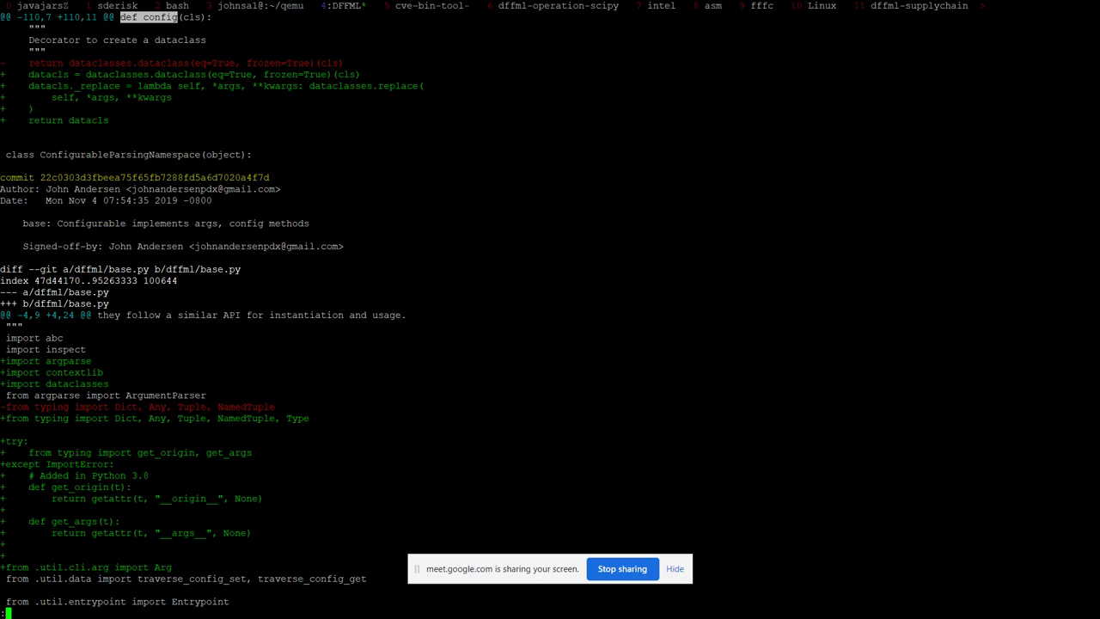
key(n)
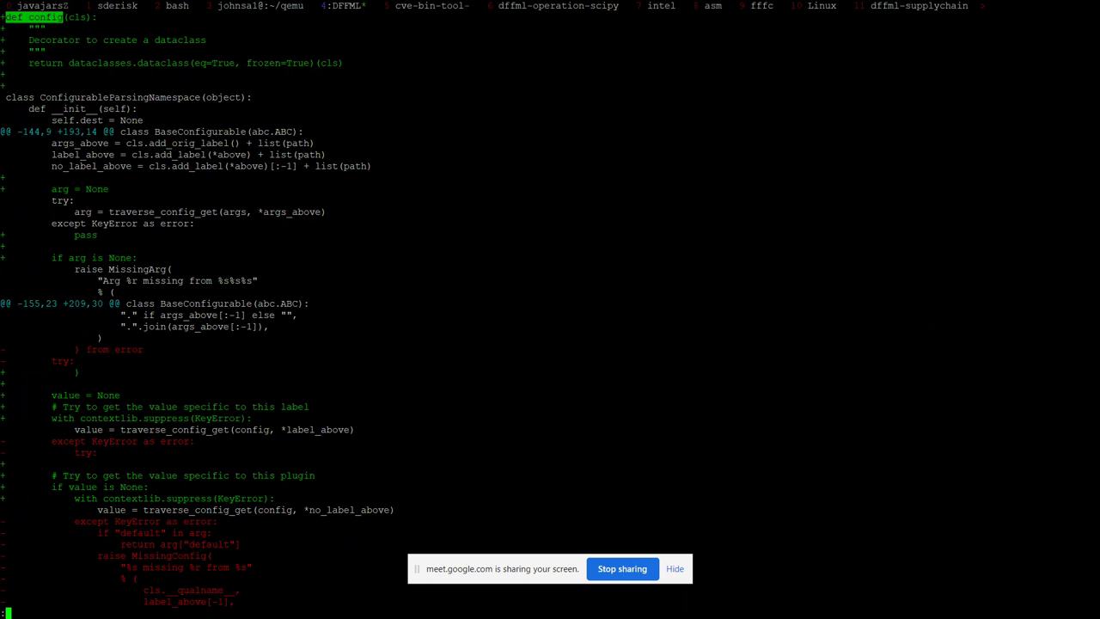
key(Up)
key(Up)
key(ctrl+b)
key(percent)
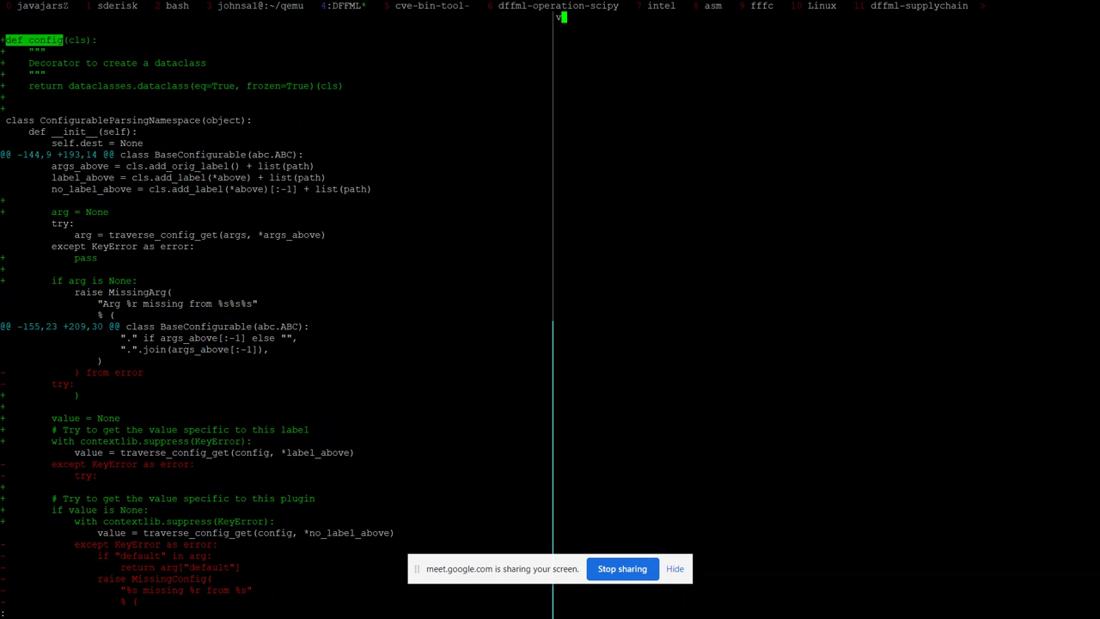
Step: Open dffml/base.py in the new pane and jump to the config classmethod
text(vim dffml/base.py)
key(Return)
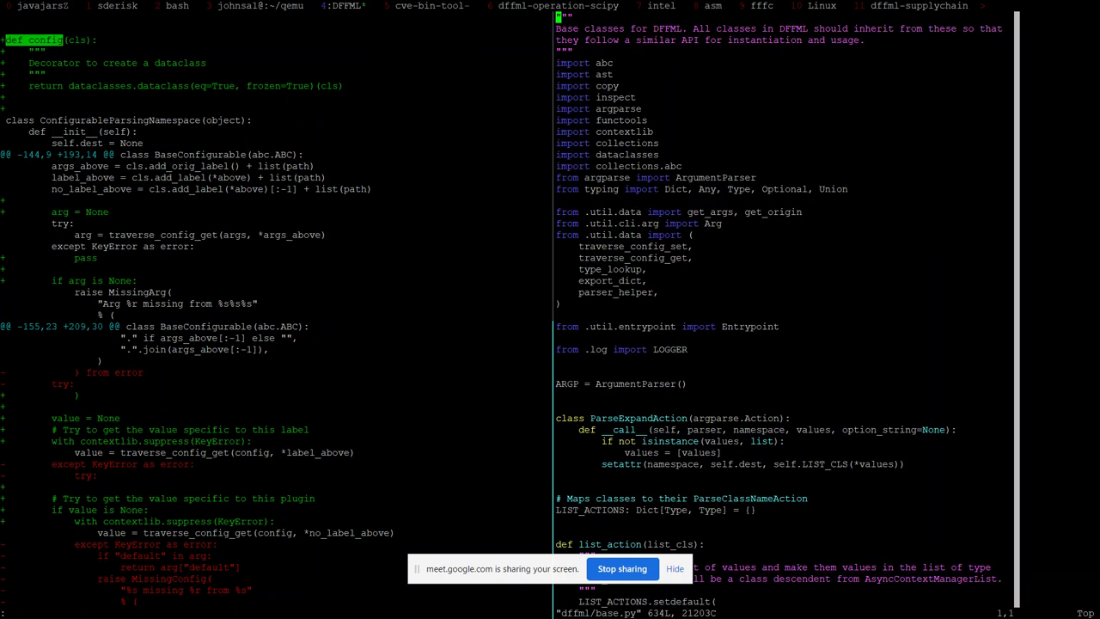
text(/def config)
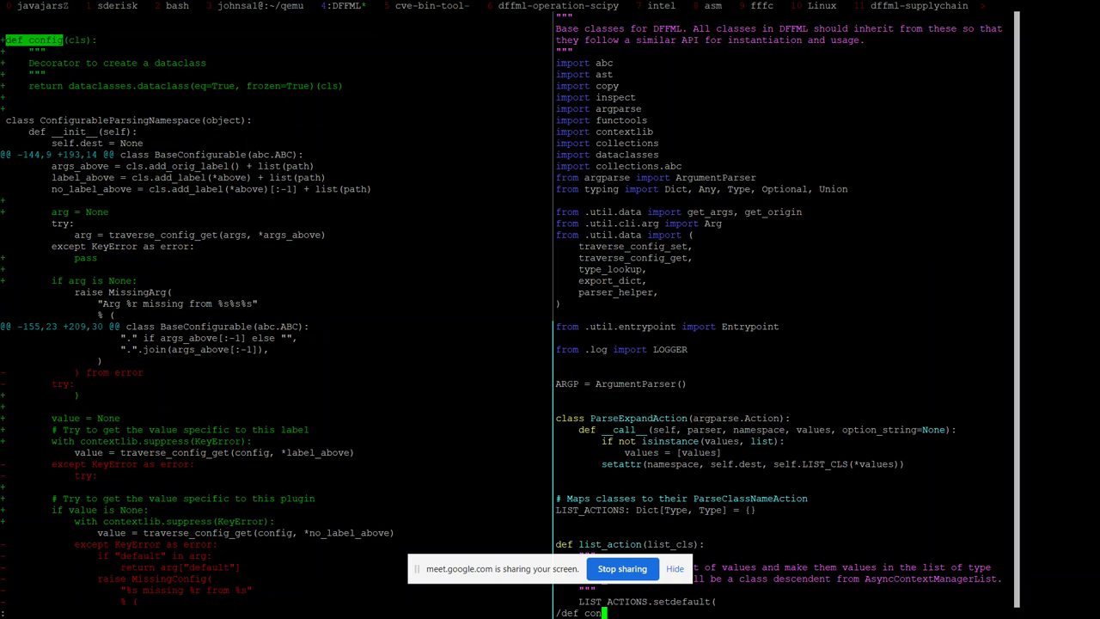
key(Return)
key(n)
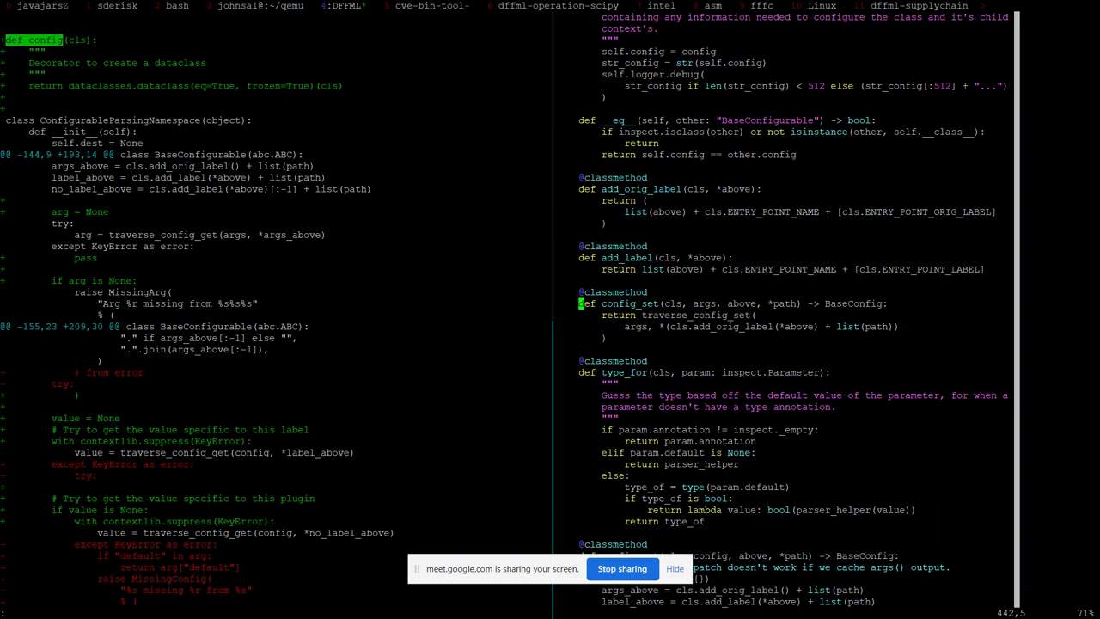
key(n)
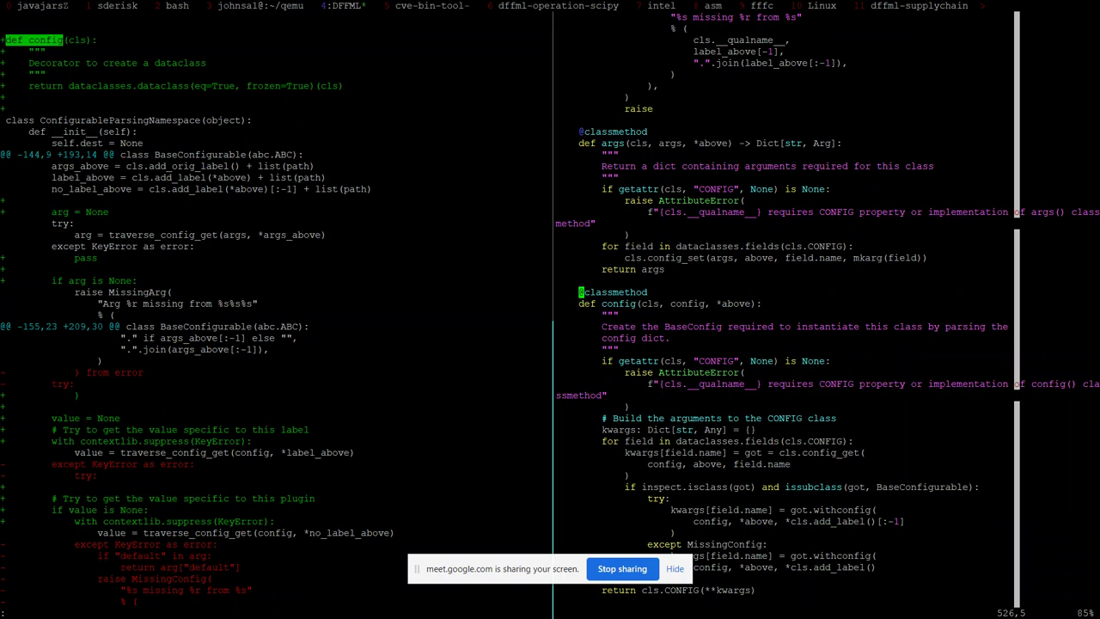
key(j)
key(j)
key(j)
key(j)
key(j)
key(j)
key(j)
key(j)
key(j)
key(j)
key(j)
key(j)
key(j)
key(j)
key(j)
key(j)
key(j)
key(j)
key(j)
key(j)
key(j)
key(j)
key(j)
key(j)
key(j)
key(j)
key(j)
key(j)
key(j)
key(j)
key(j)
key(j)
key(j)
key(j)
key(j)
key(j)
key(j)
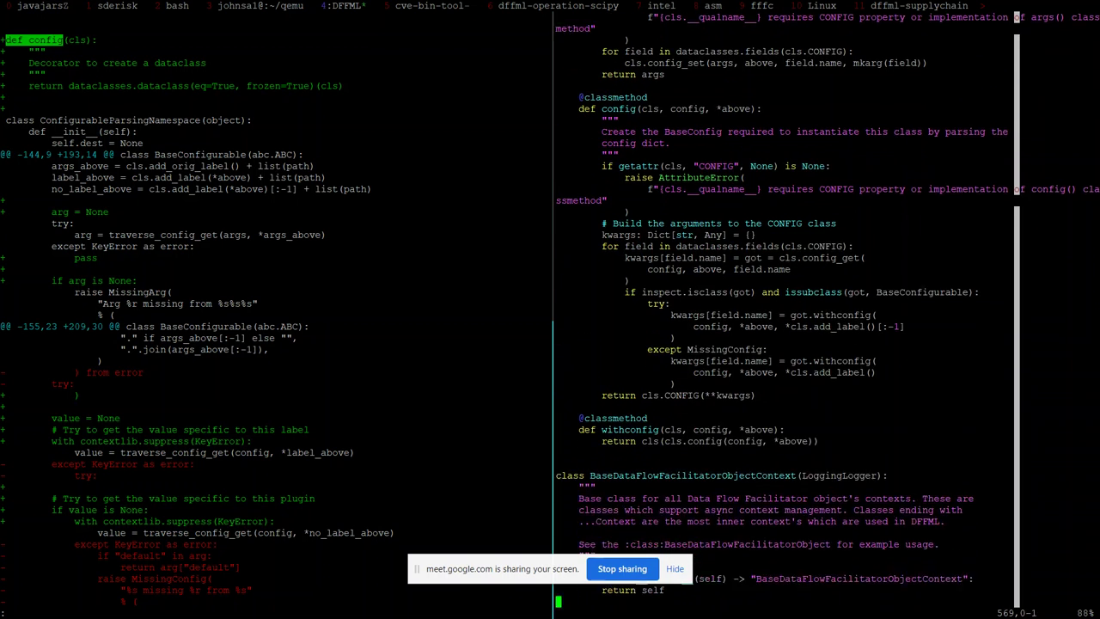
key(k)
key(k)
key(k)
key(k)
key(k)
key(k)
key(k)
key(k)
key(k)
key(k)
key(k)
key(k)
key(k)
key(k)
key(k)
key(k)
key(k)
key(k)
key(k)
key(k)
key(k)
key(k)
key(k)
key(k)
key(k)
key(k)
key(k)
key(k)
key(k)
key(k)
key(k)
key(k)
key(k)
key(k)
key(k)
key(k)
key(k)
key(k)
key(k)
key(k)
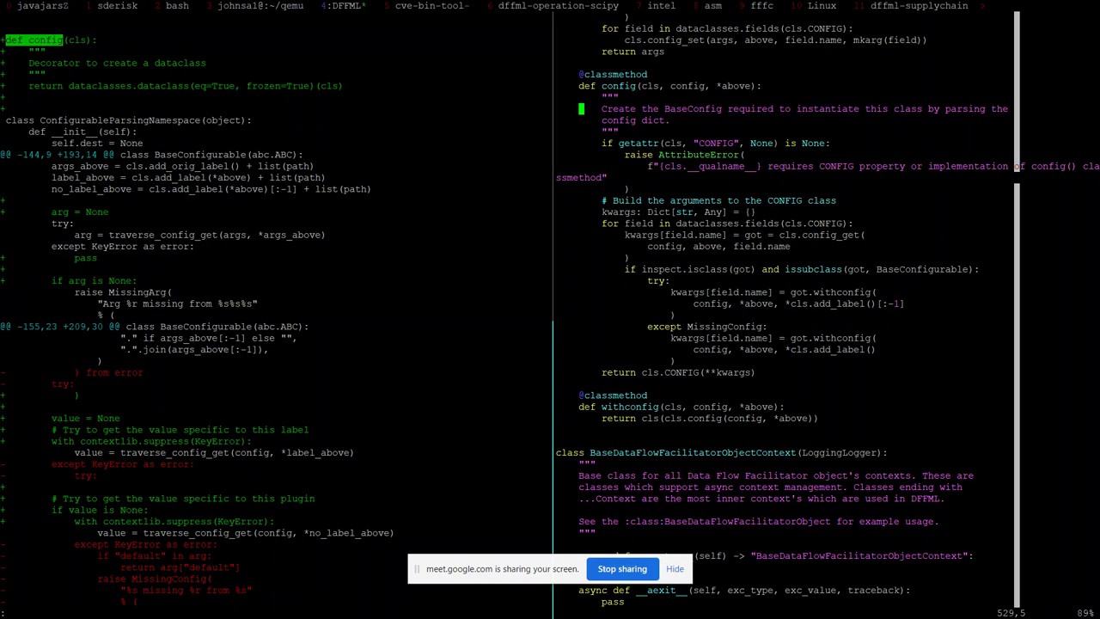
Step: Highlight the *cls.add_label()[:-1] argument and dismiss the screen-sharing notice
drag(779, 303, 904, 303)
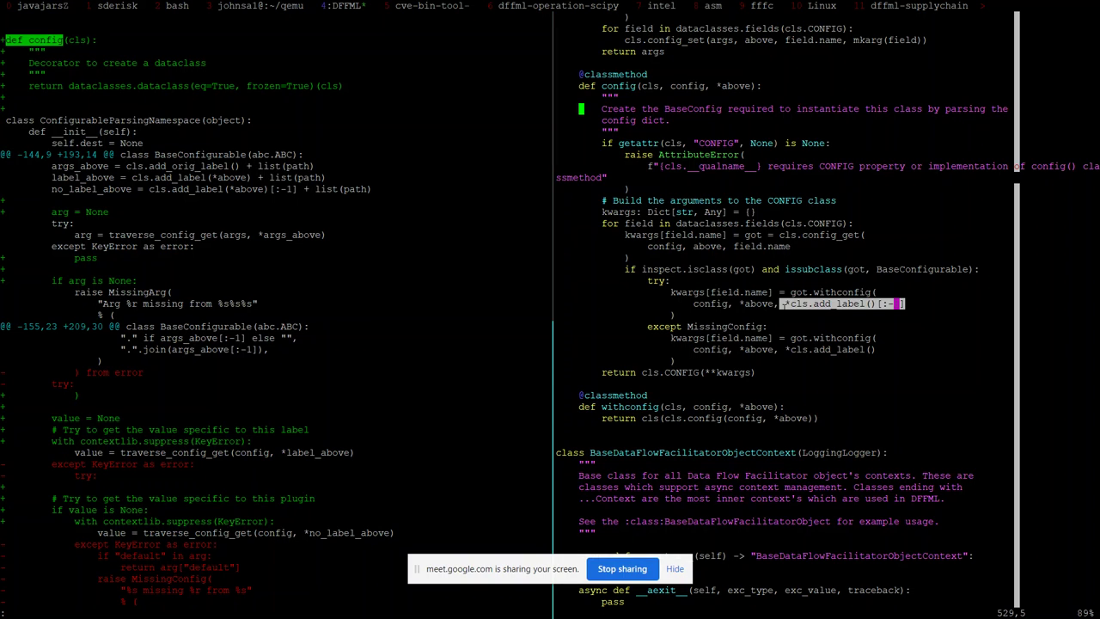
click(674, 568)
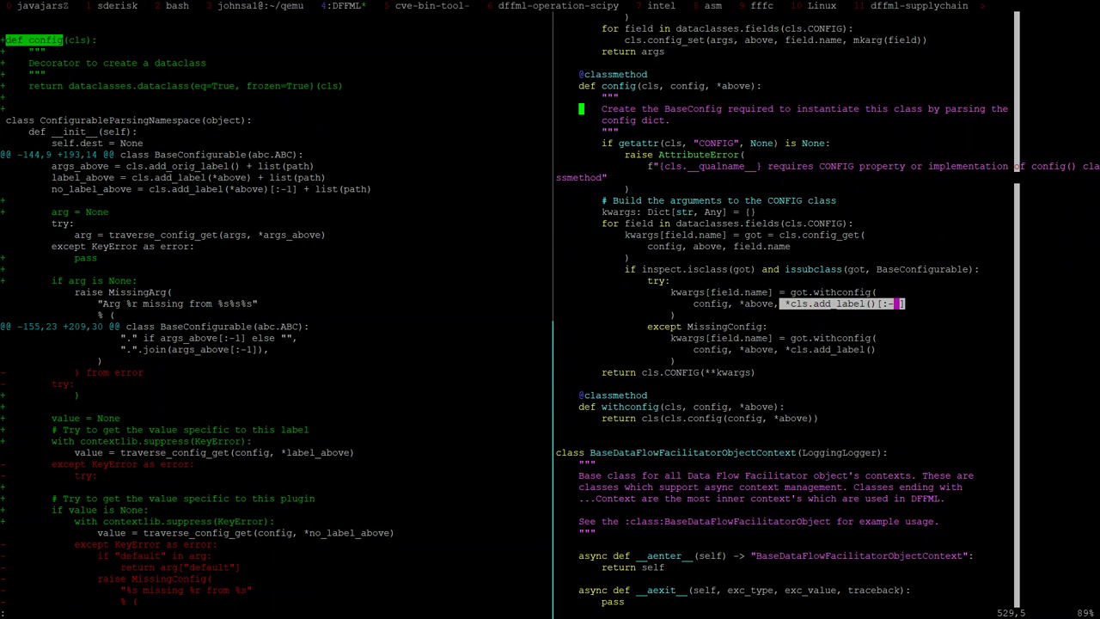
key(alt+Tab)
Step: Switch to the Chrome Meet window and view the shared terminal full screen
key(alt+Tab)
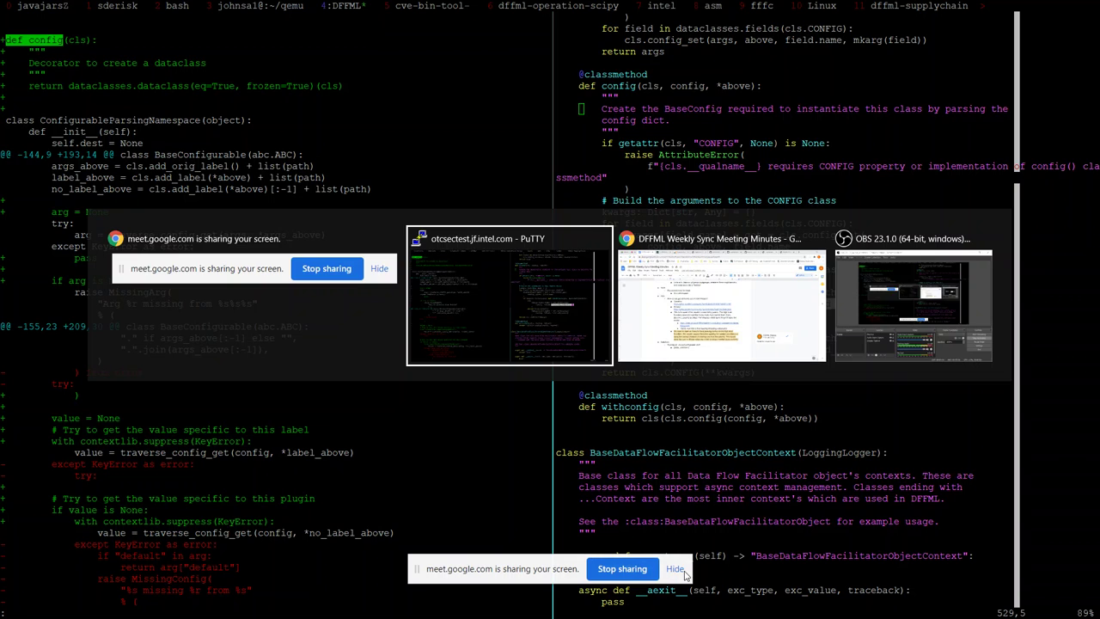
key(alt+Tab)
click(43, 11)
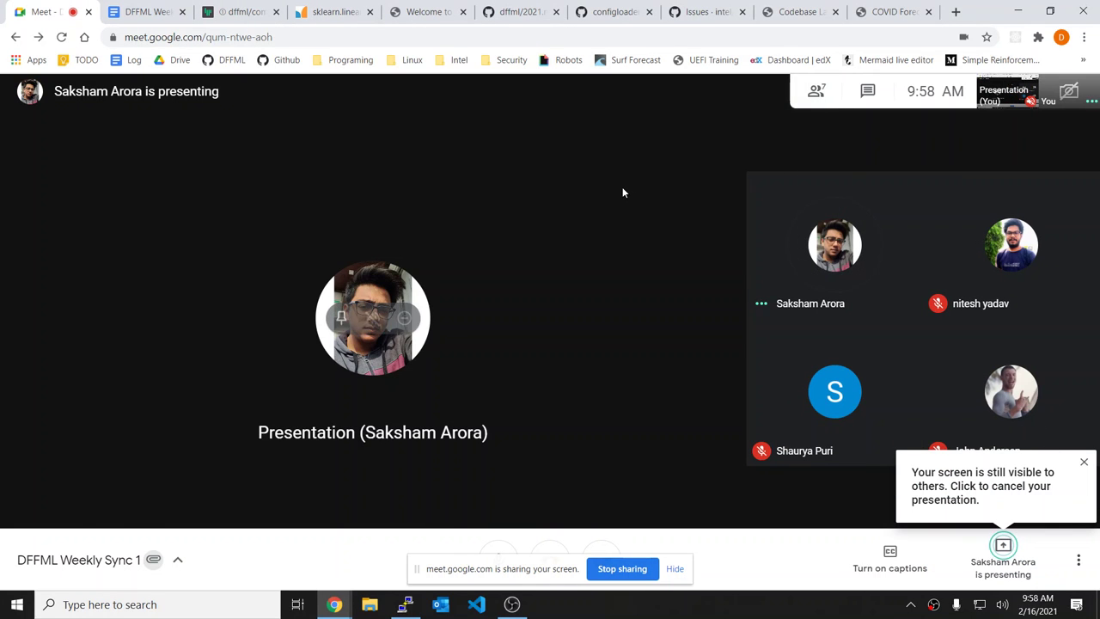
key(F11)
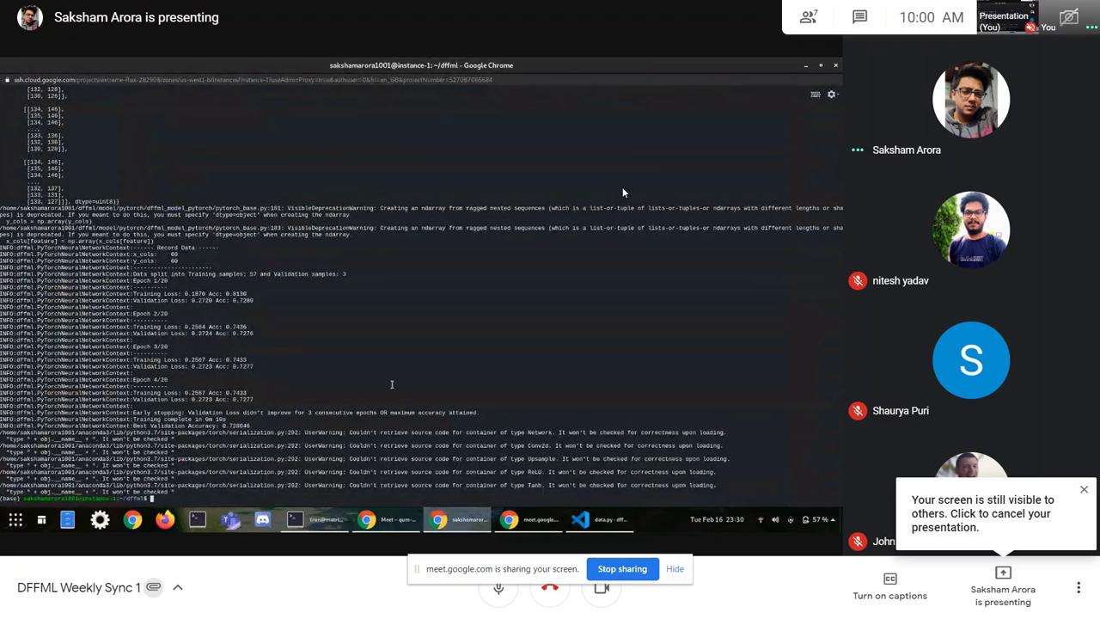
Step: Run sh predict.sh in the presenter's shared terminal
text(sh predict.sh)
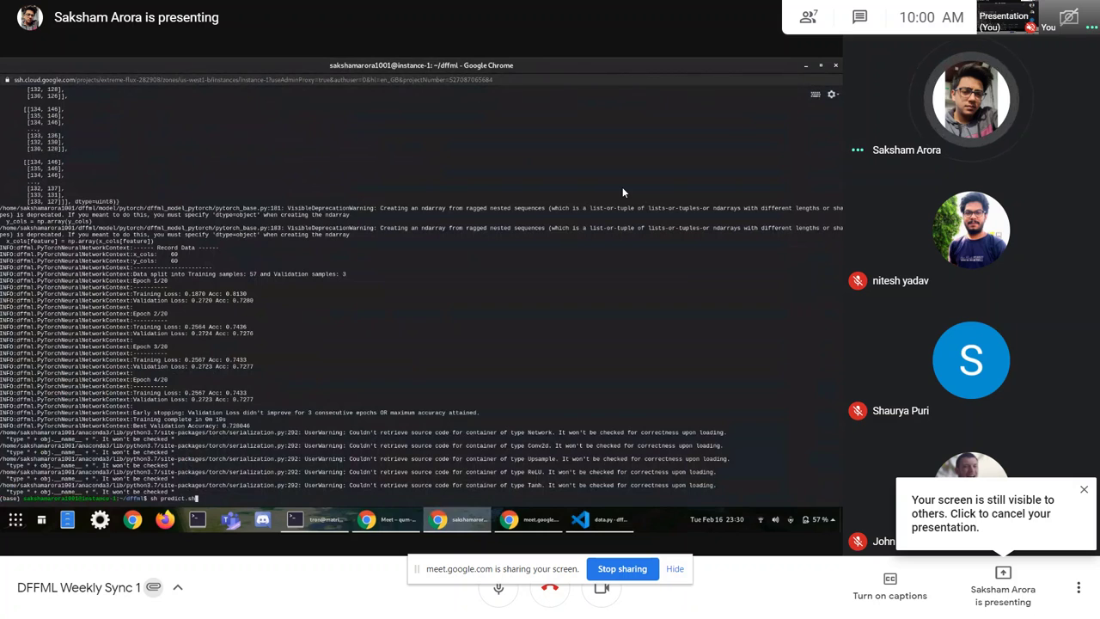
key(Return)
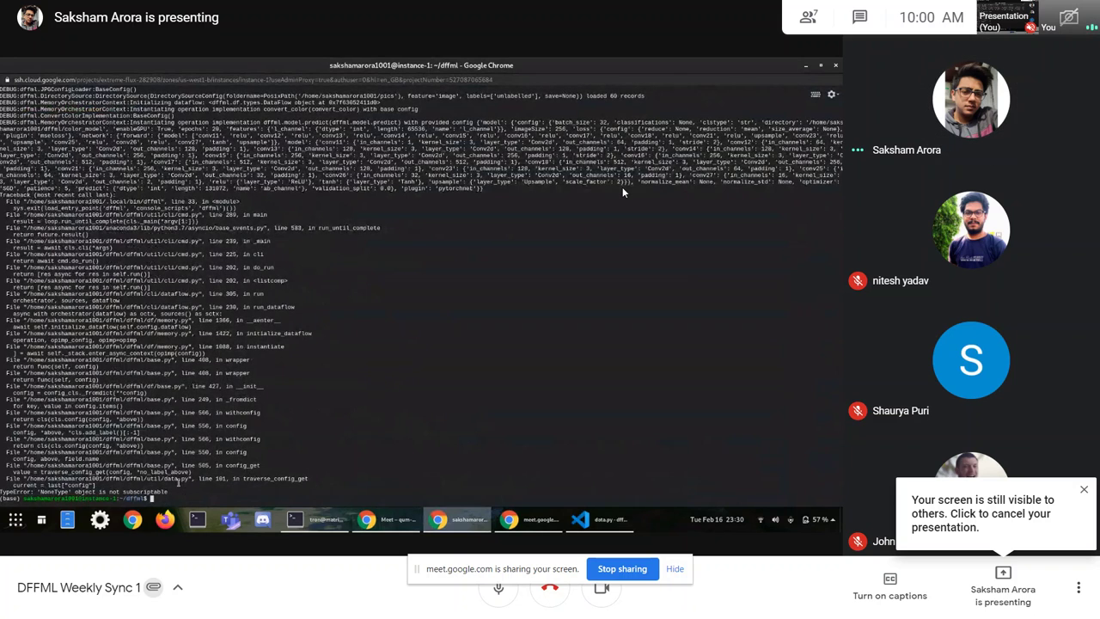
Step: Follow the presenter's VS Code view of base.py at the config classmethod
key(alt+Tab)
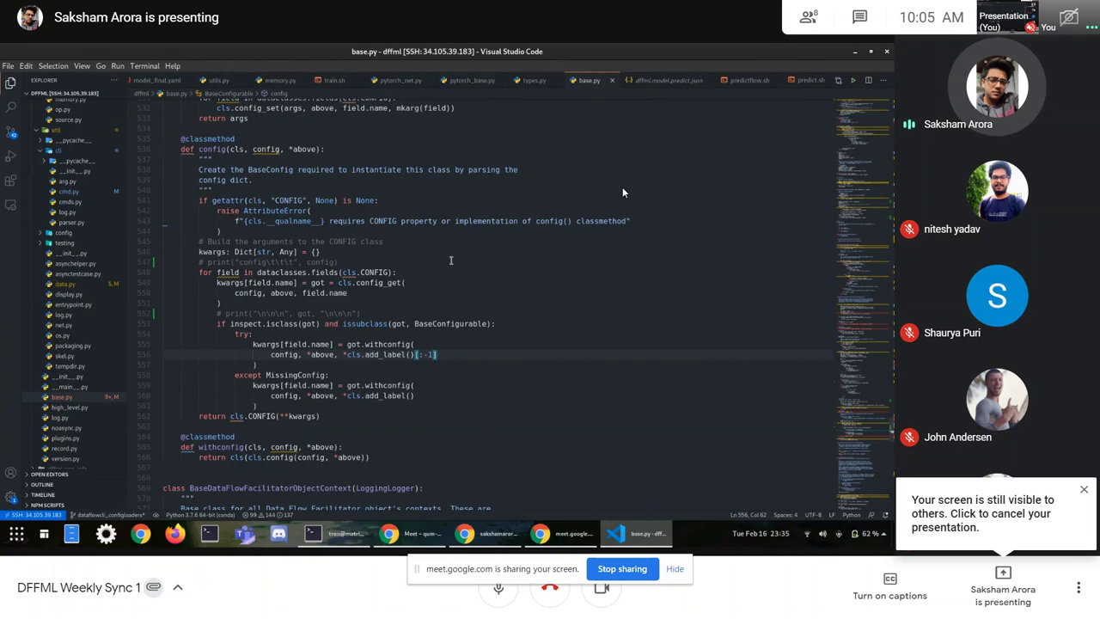
Step: Move the [:-1] slice into the except MissingConfig add_label call and save base.py
key(ctrl+z)
key(ctrl+z)
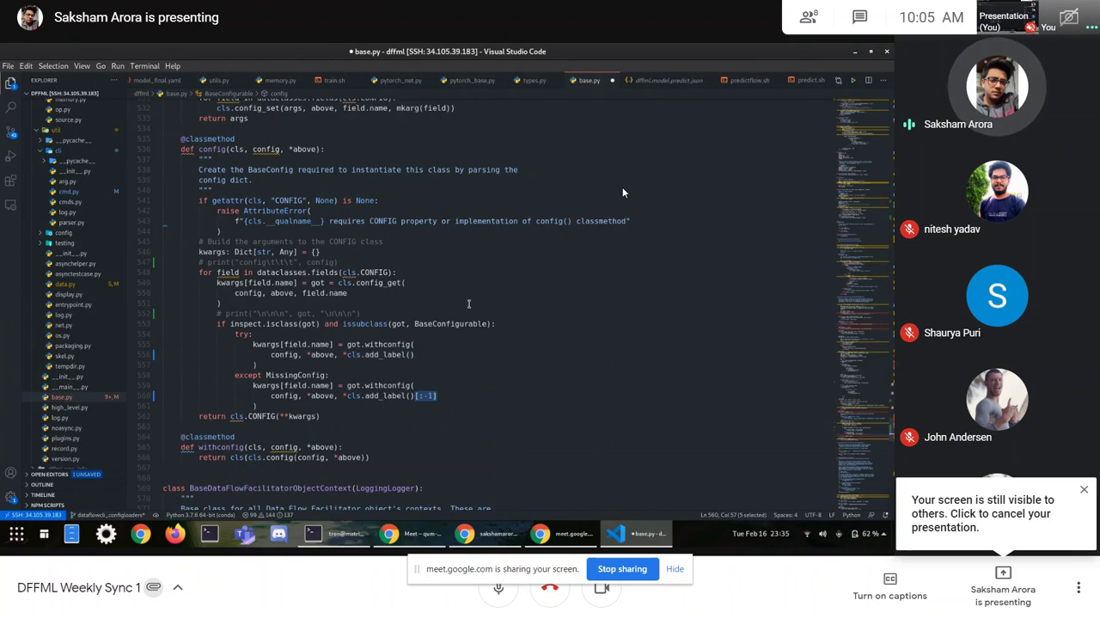
click(423, 361)
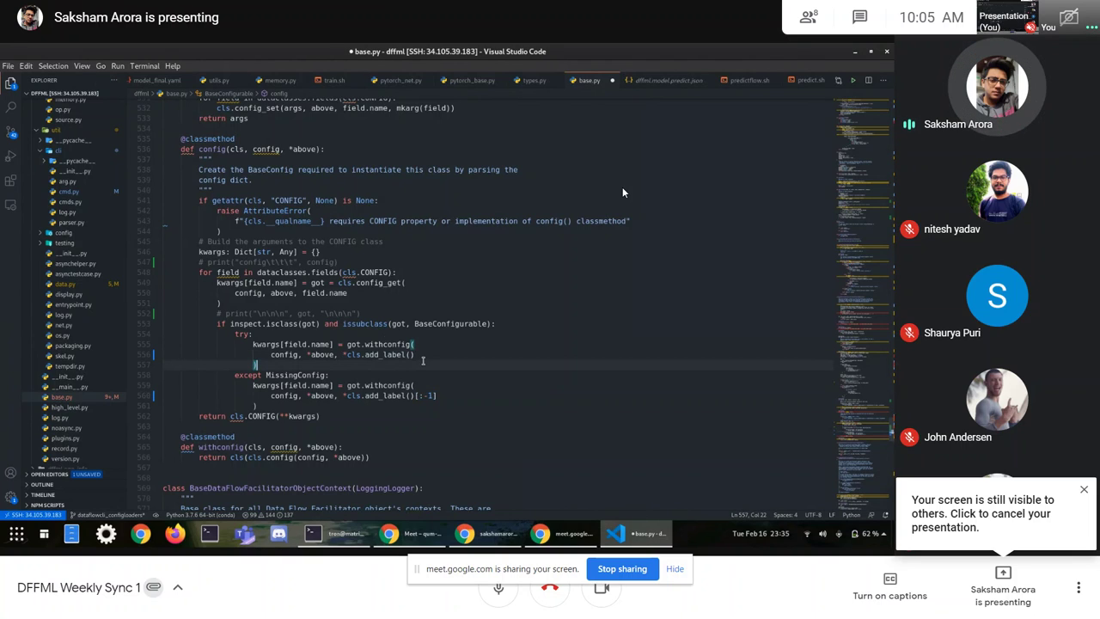
key(ctrl+s)
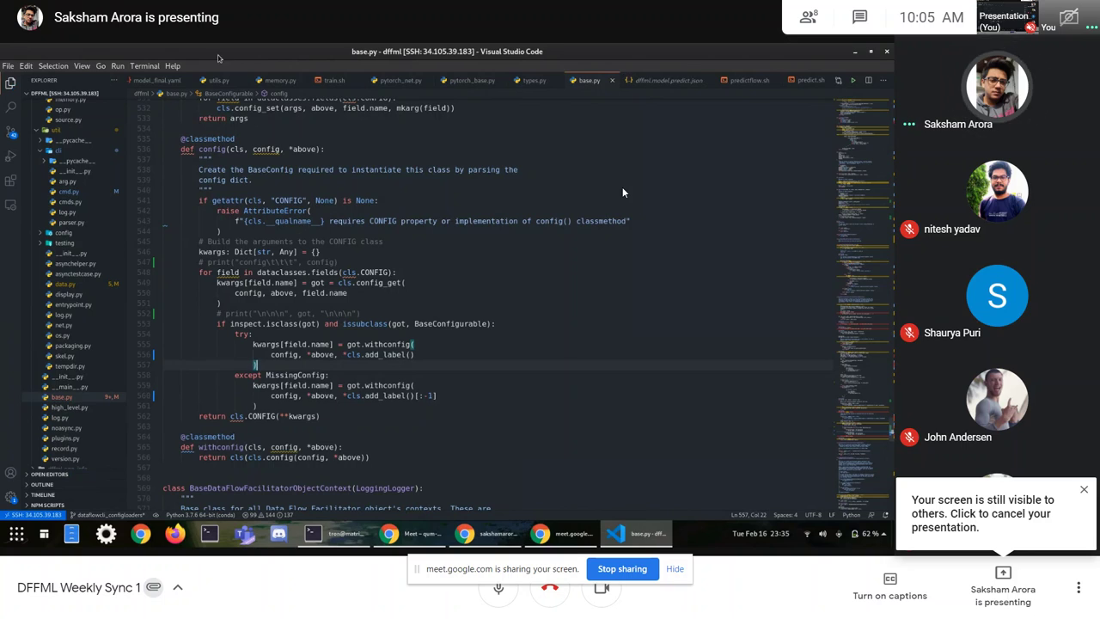
Step: Bring up the predict.sh script from the editor tab bar
scroll(219, 80, up, 2)
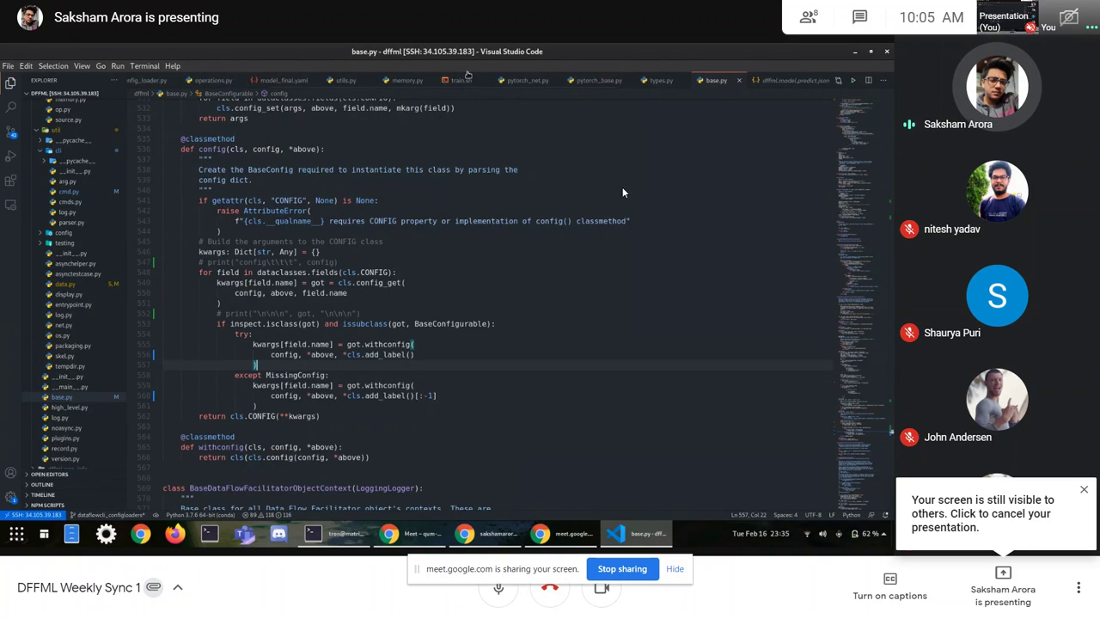
scroll(468, 80, down, 3)
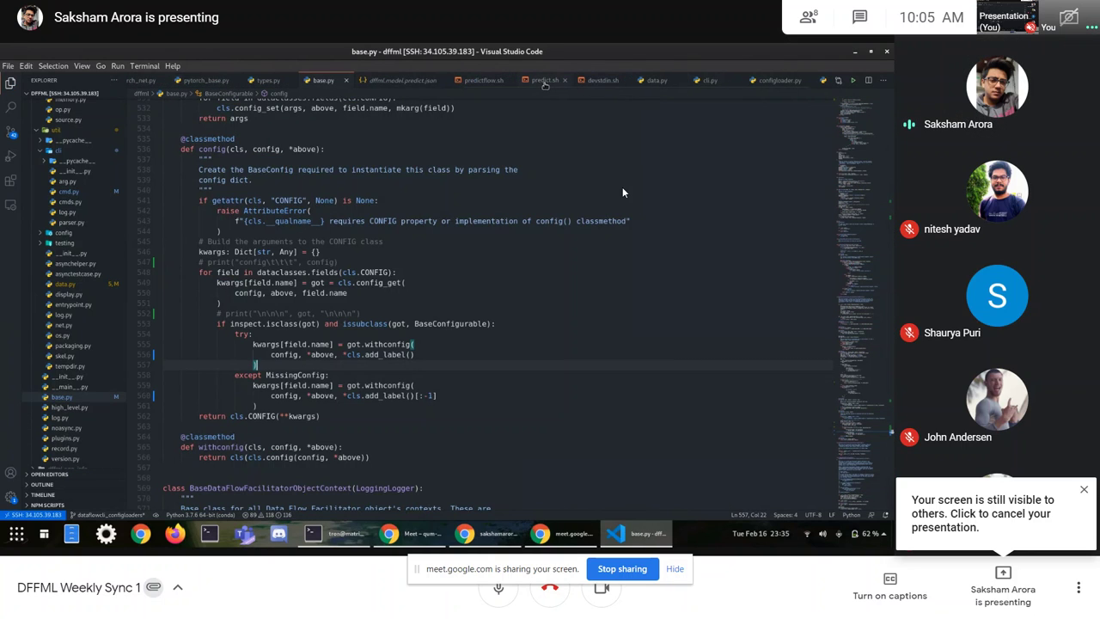
click(546, 81)
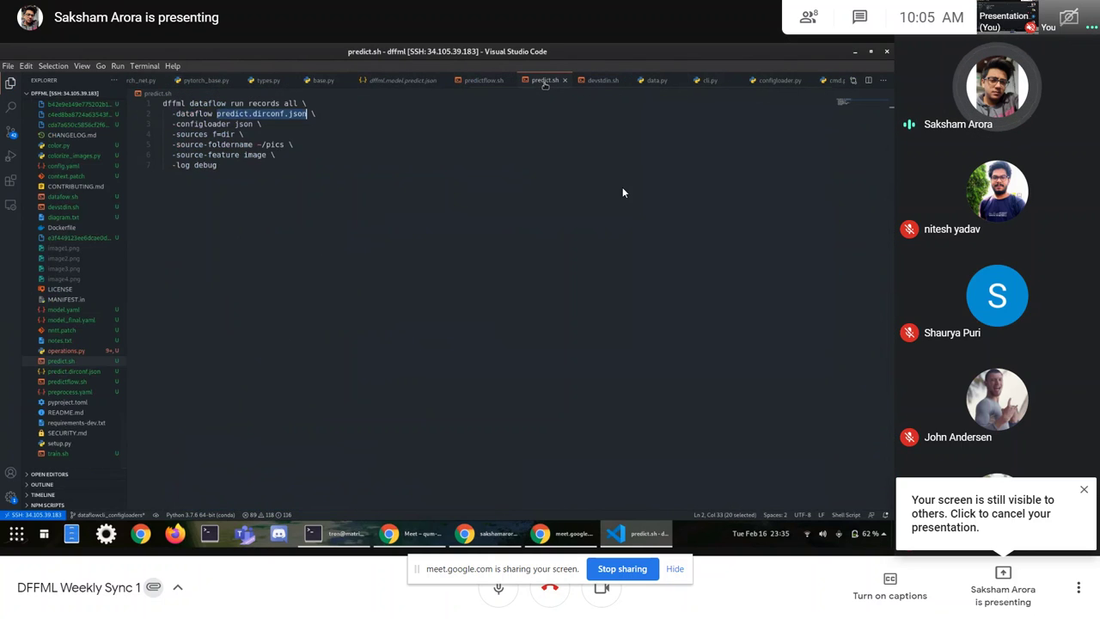
Step: Point out the -sources f=dir and -log debug options on lines 4 to 7 of predict.sh
click(295, 134)
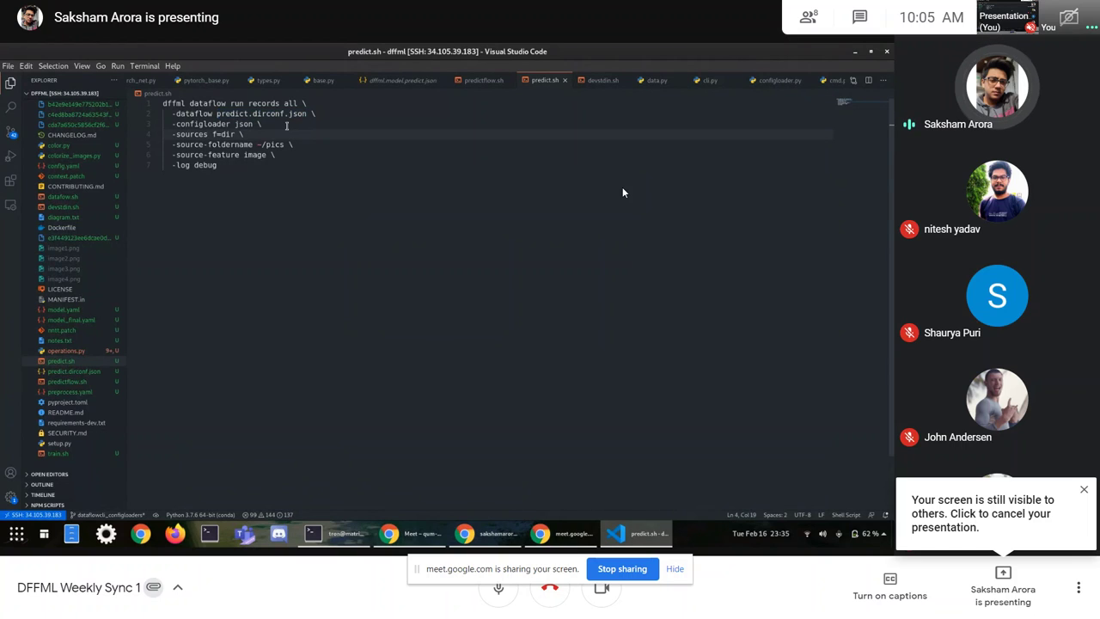
click(255, 165)
click(256, 134)
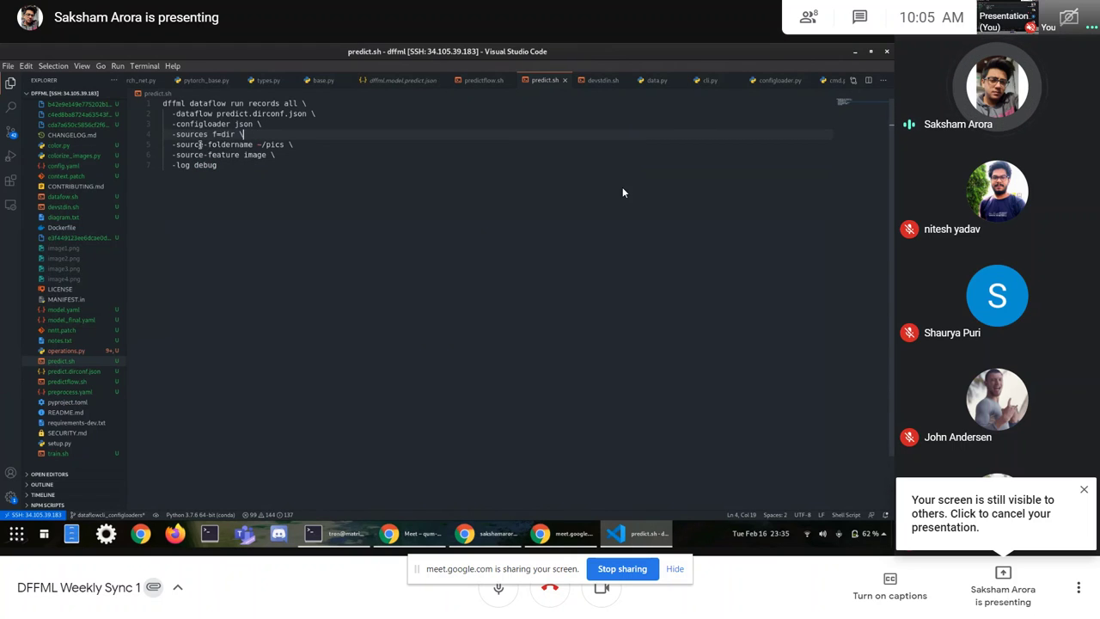
drag(172, 134, 223, 164)
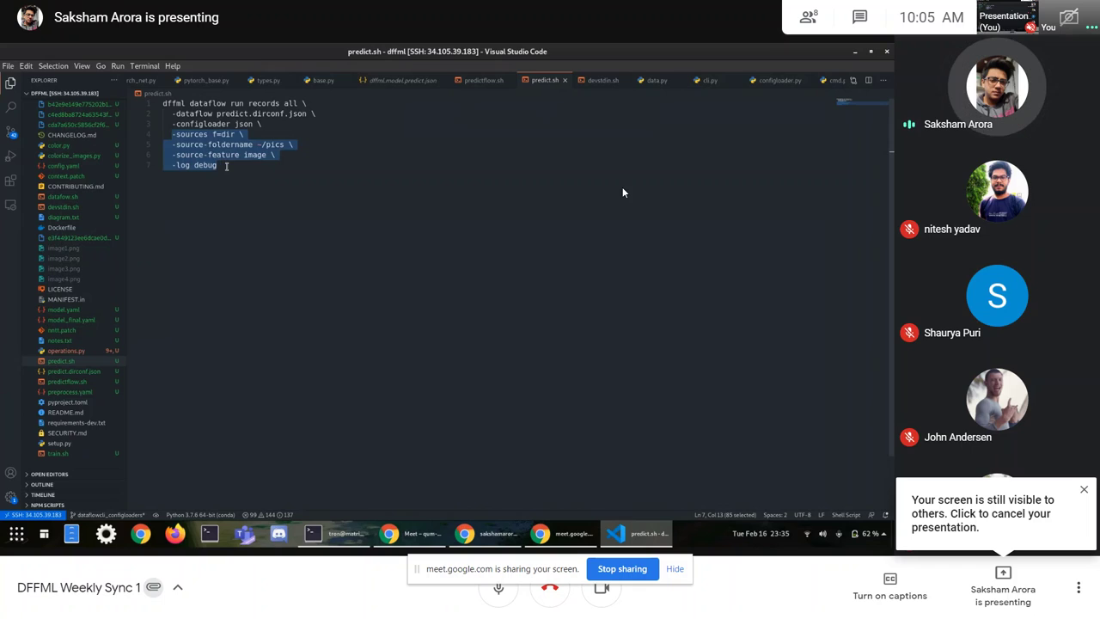
click(226, 165)
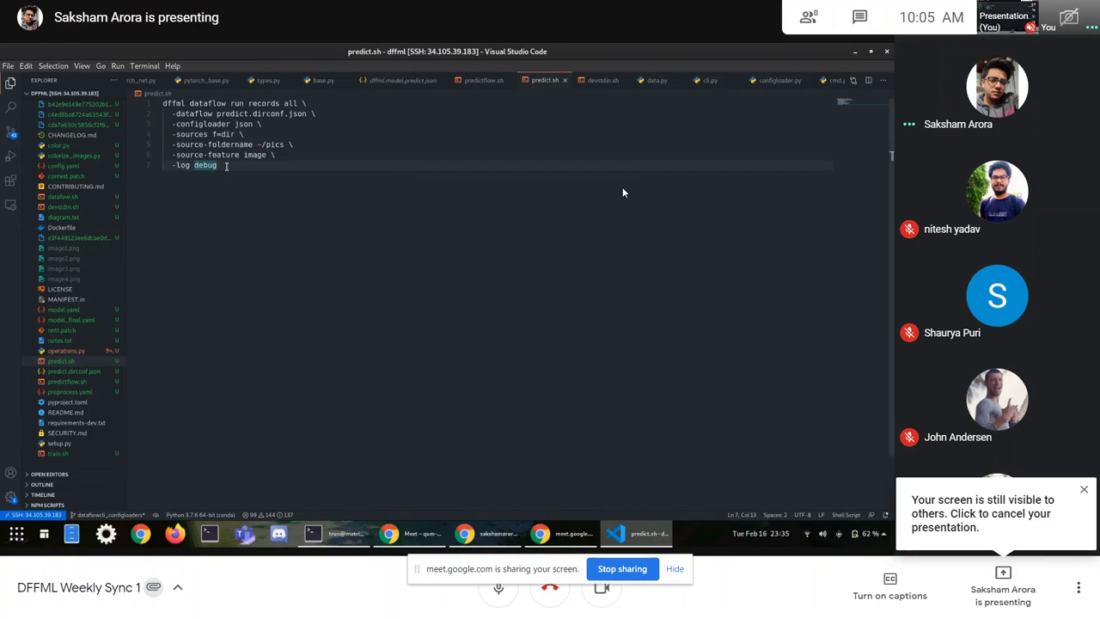
Step: Open dffml.model.predict.json and add a comma after null on the loss reduce entry
click(383, 80)
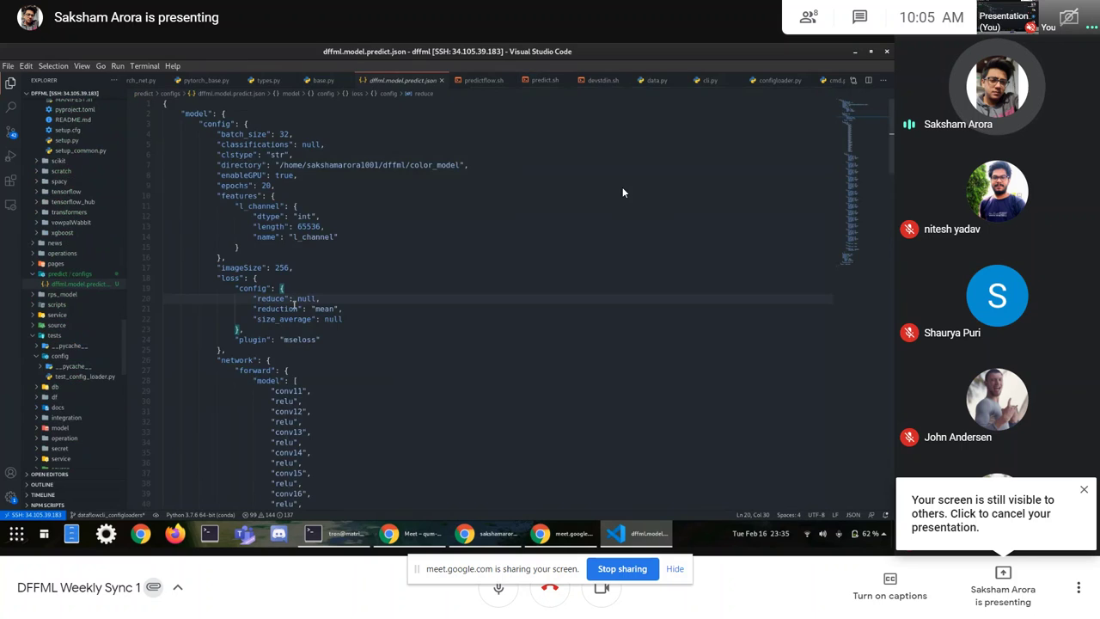
scroll(269, 341, down, 20)
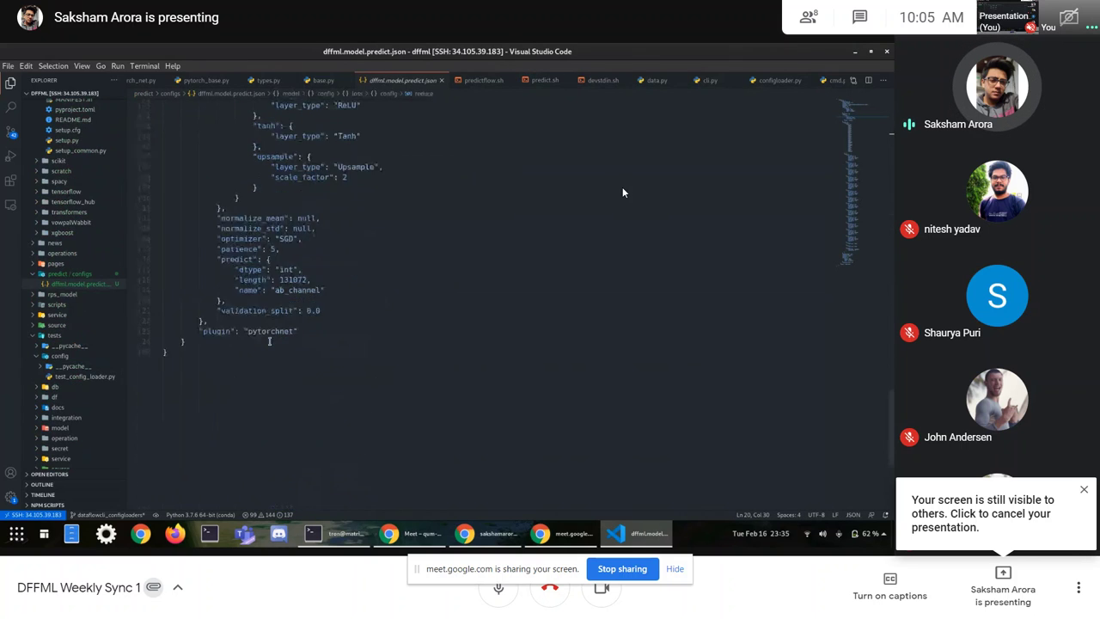
scroll(269, 342, up, 15)
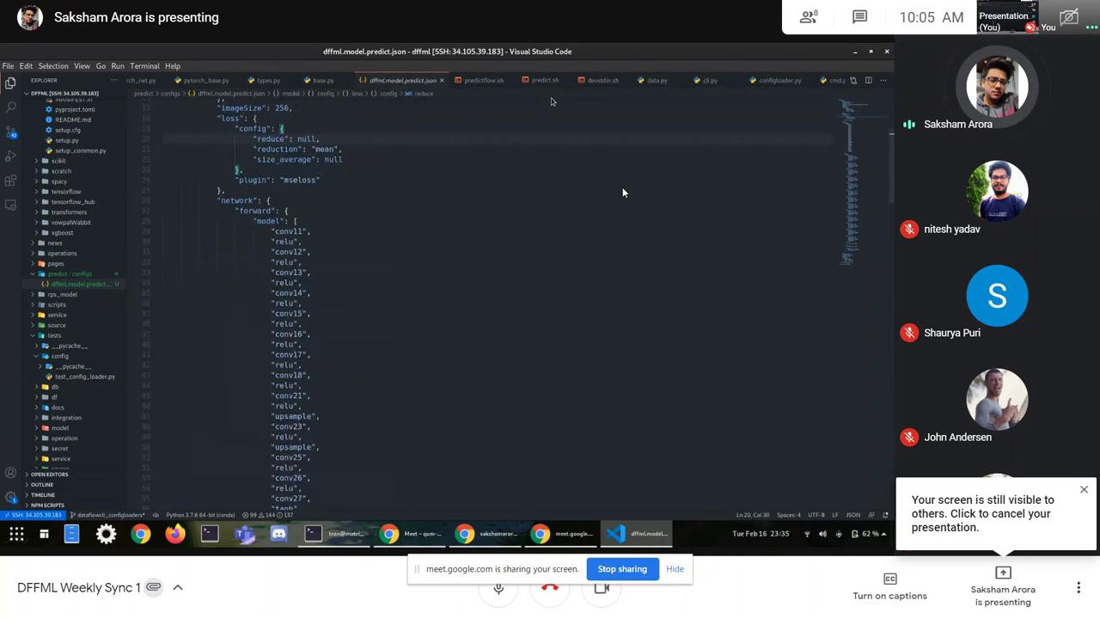
scroll(516, 81, right, 1)
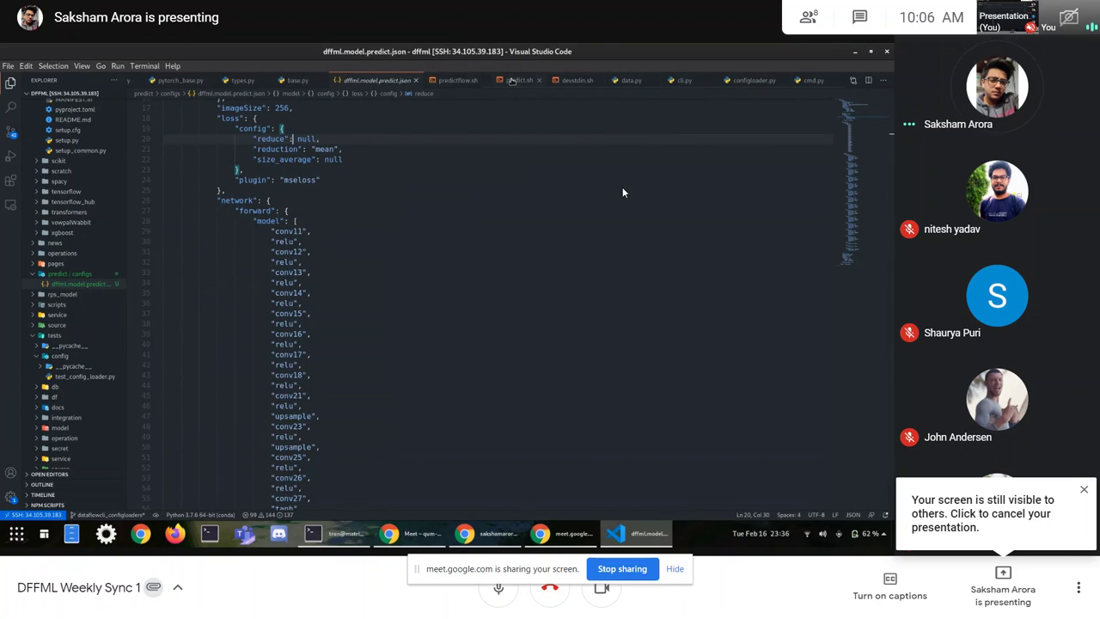
click(462, 80)
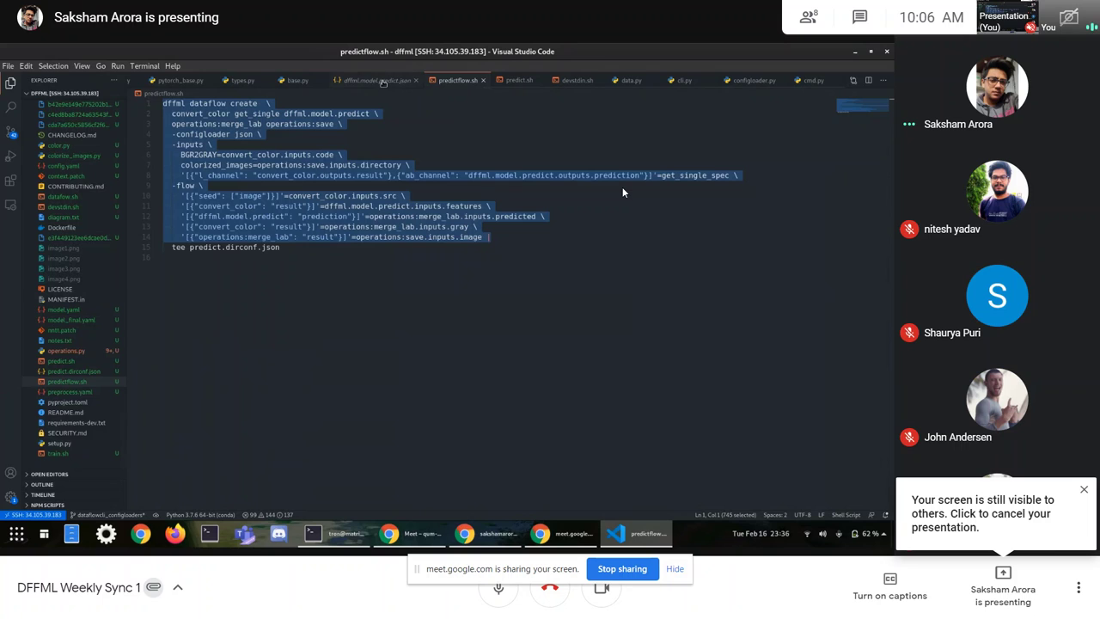
click(382, 81)
scroll(320, 302, up, 5)
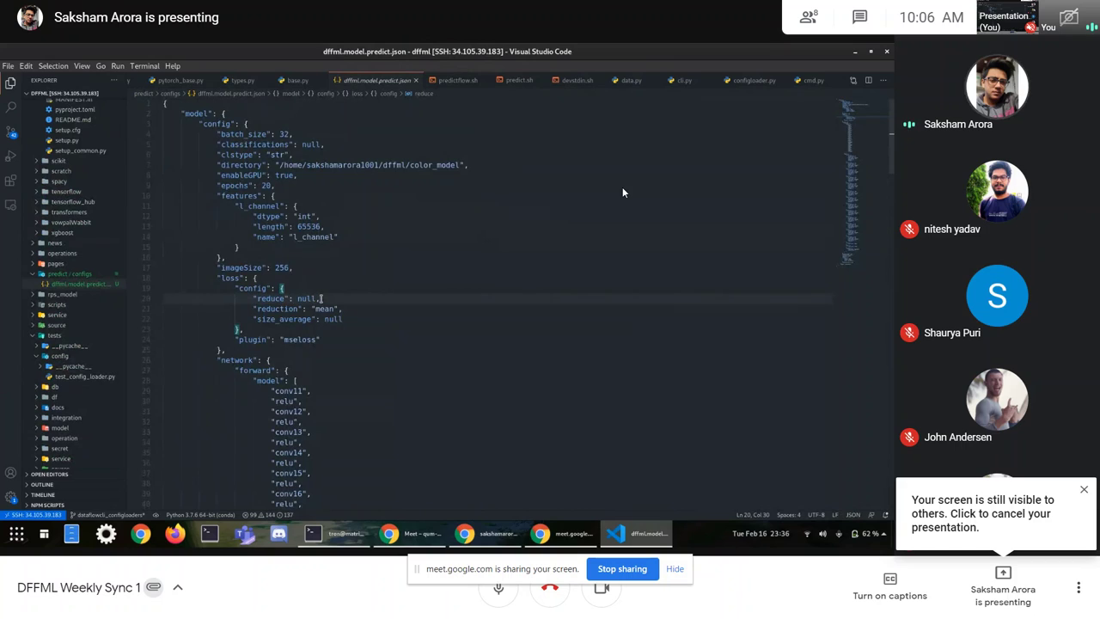
click(320, 300)
text(,)
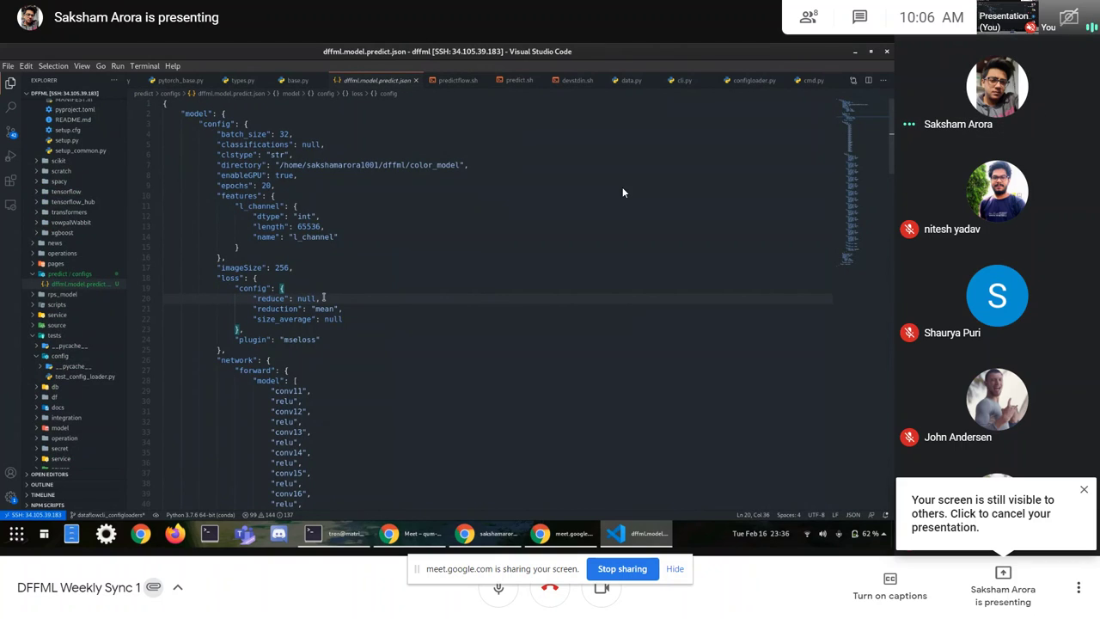
Step: Hide the screen-sharing notice and leave the DFFML Weekly Sync call
click(331, 338)
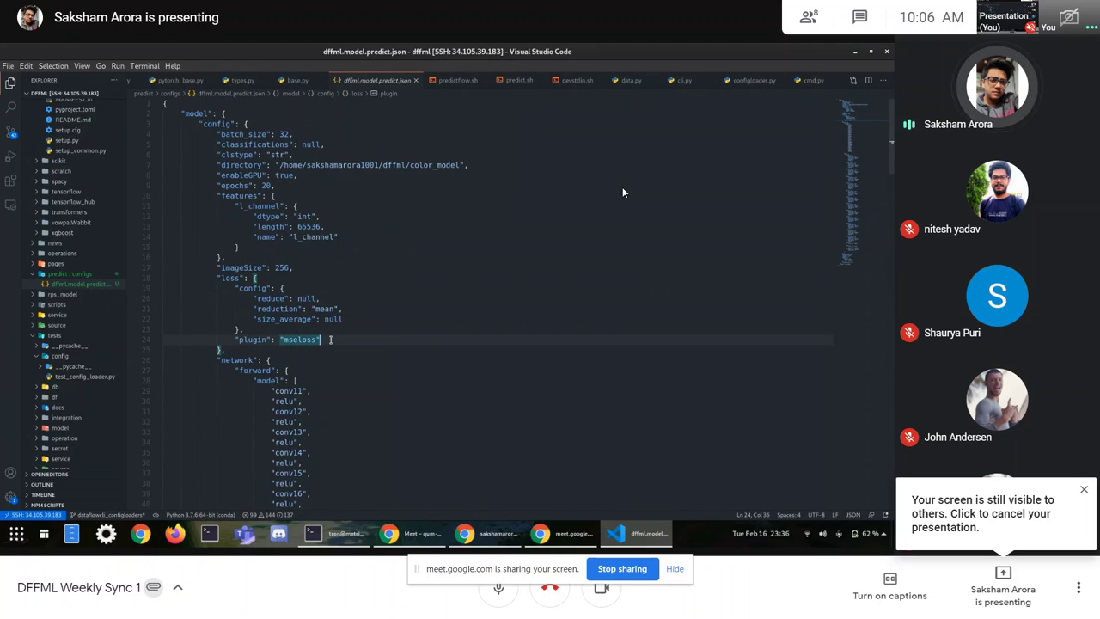
click(676, 569)
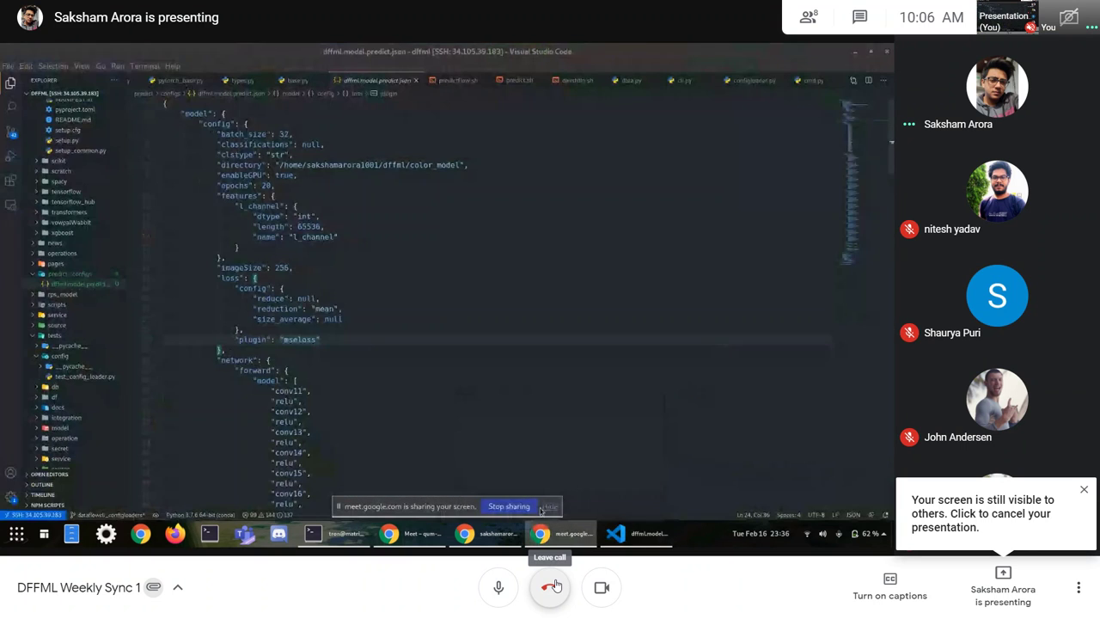
click(555, 586)
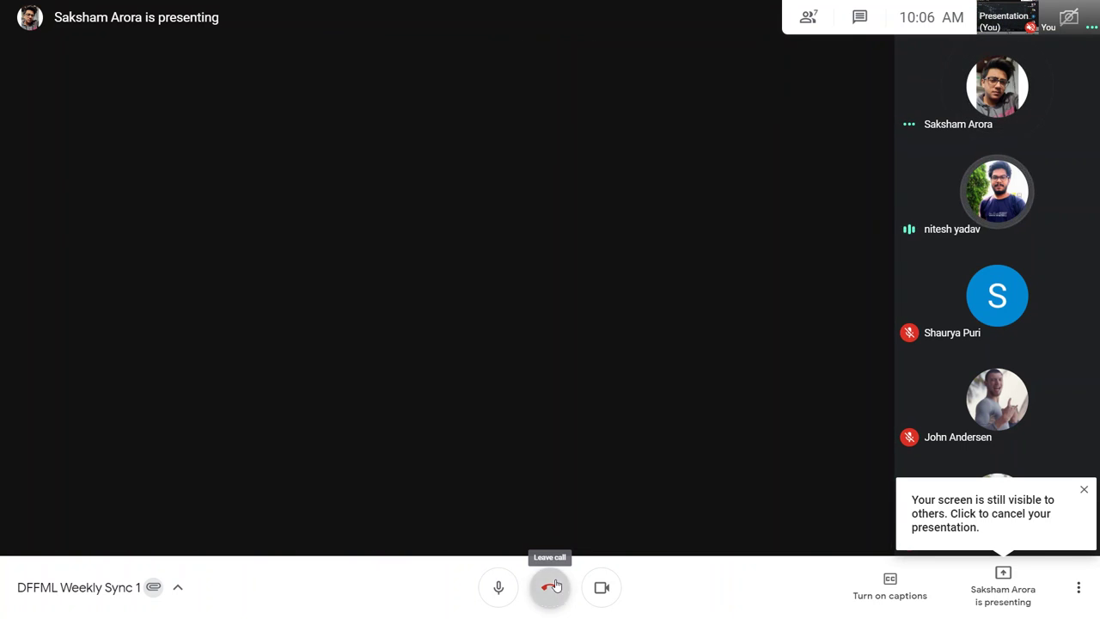